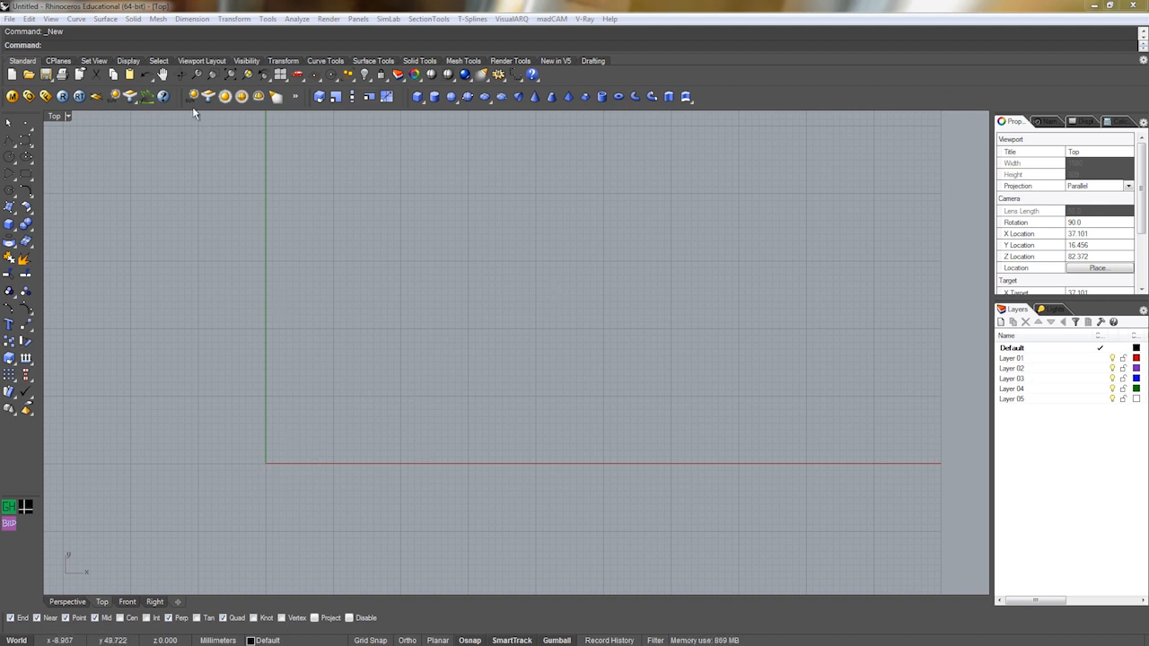
Rename the Default layer as curves.
right_click_drag(333, 331, 219, 401)
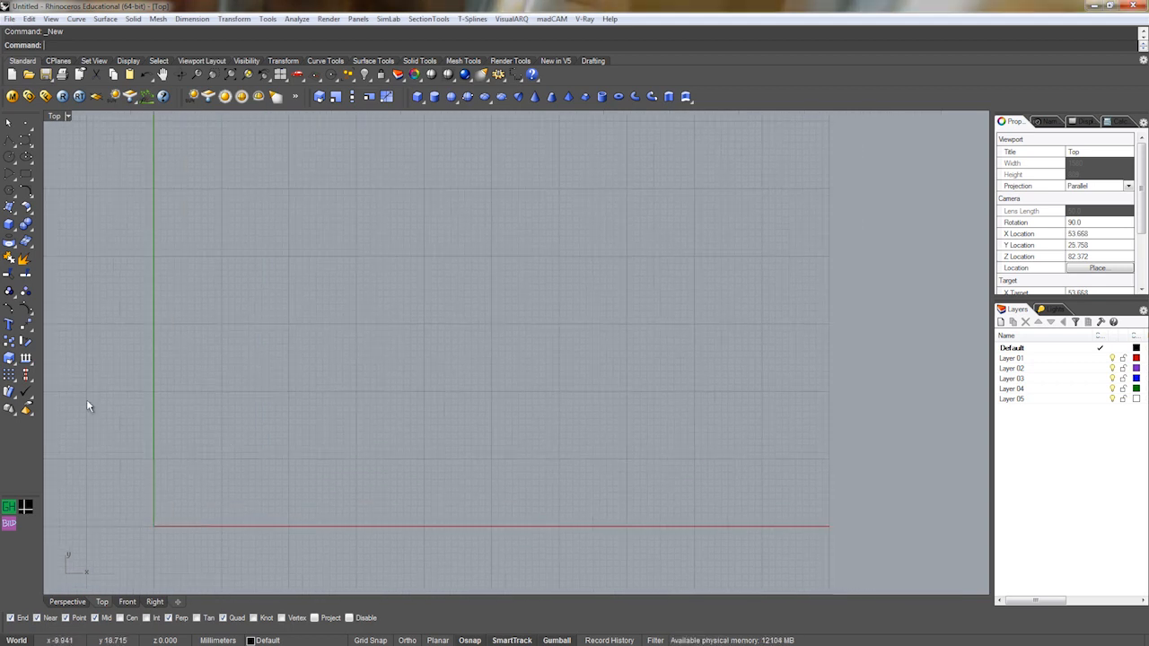
left_click(1017, 348)
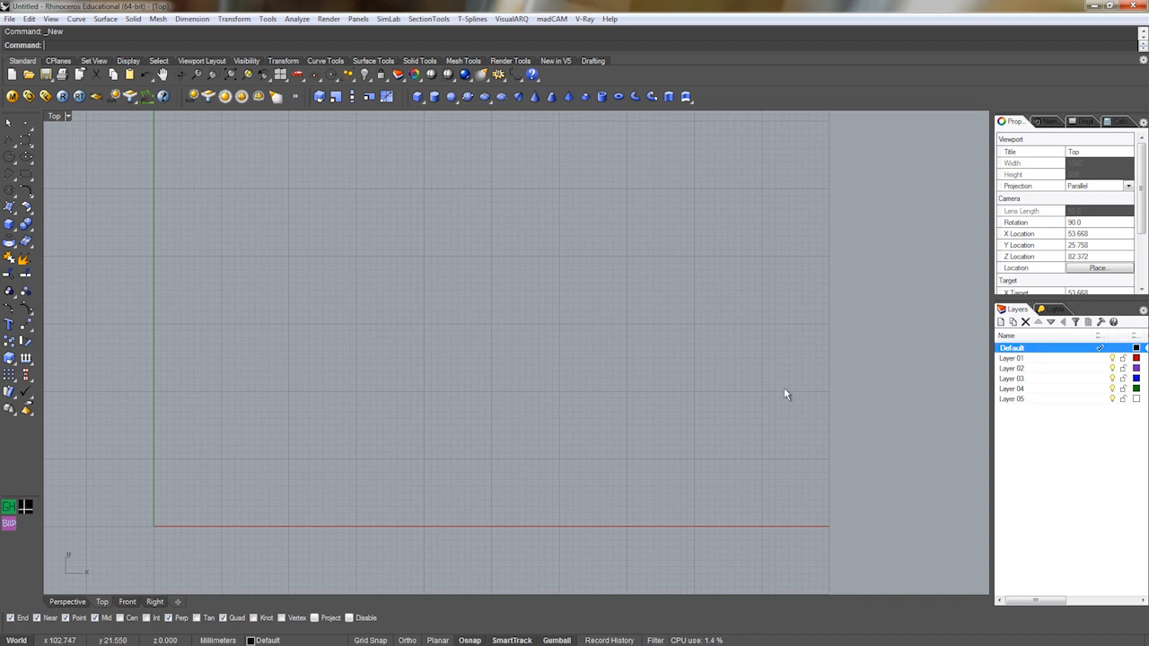
left_click(1012, 350)
type("curves")
left_click(1020, 456)
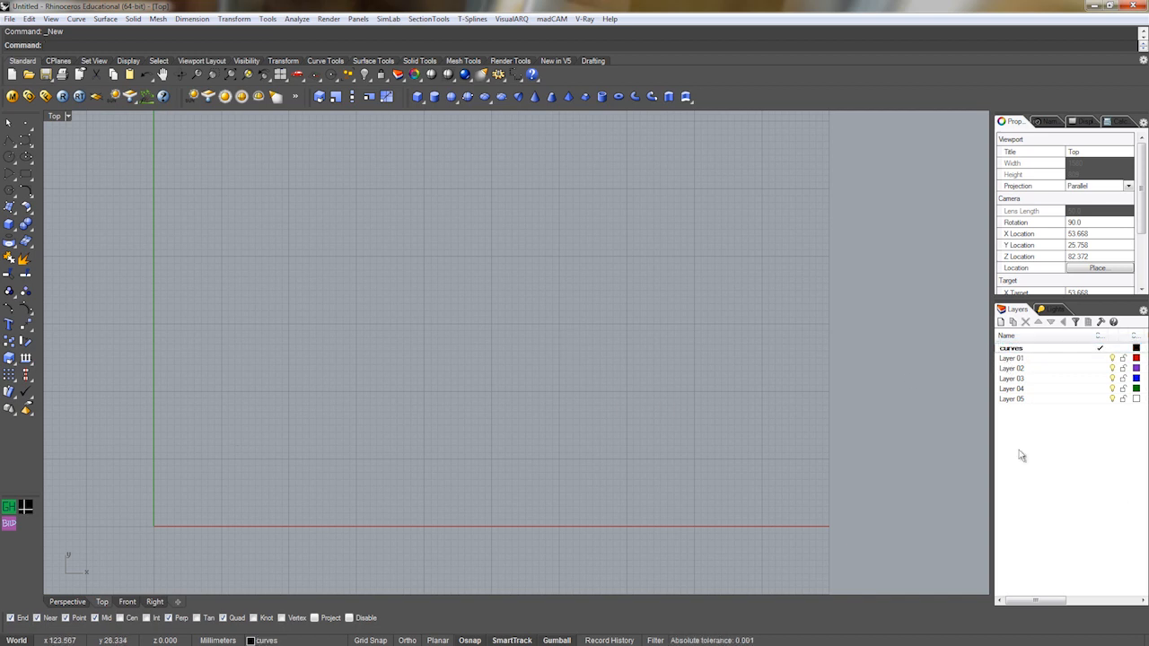
Create the text NEON as Arial curves with a height of 200 mm, inserted near the origin.
left_click(8, 325)
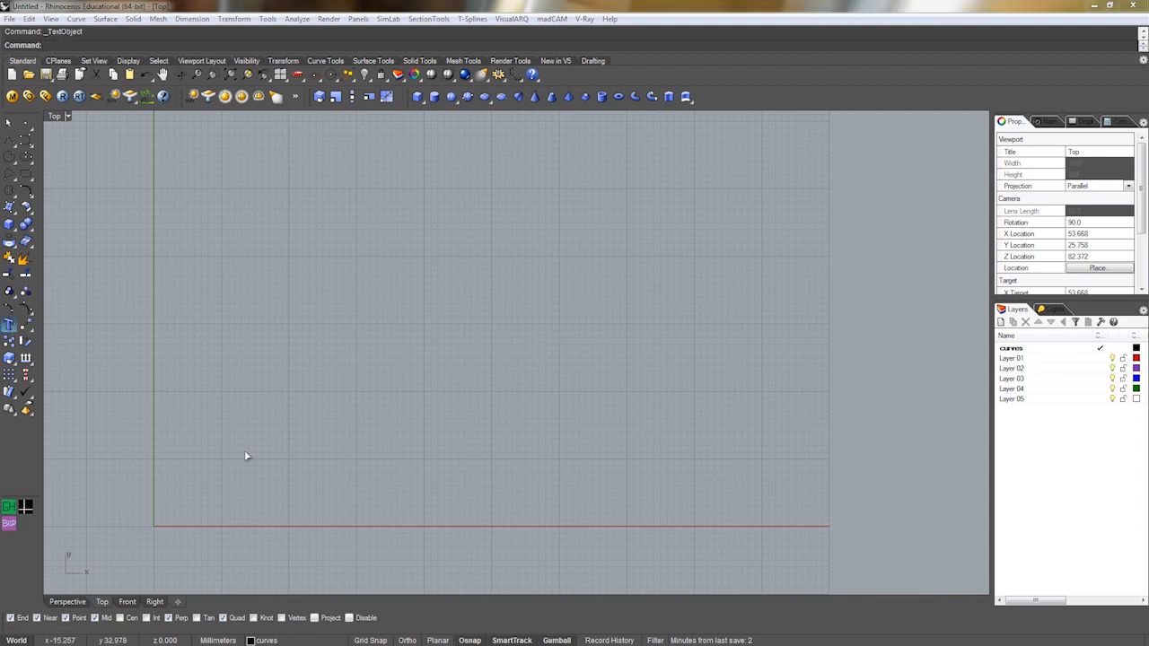
left_click(364, 205)
left_click_drag(364, 205, 220, 214)
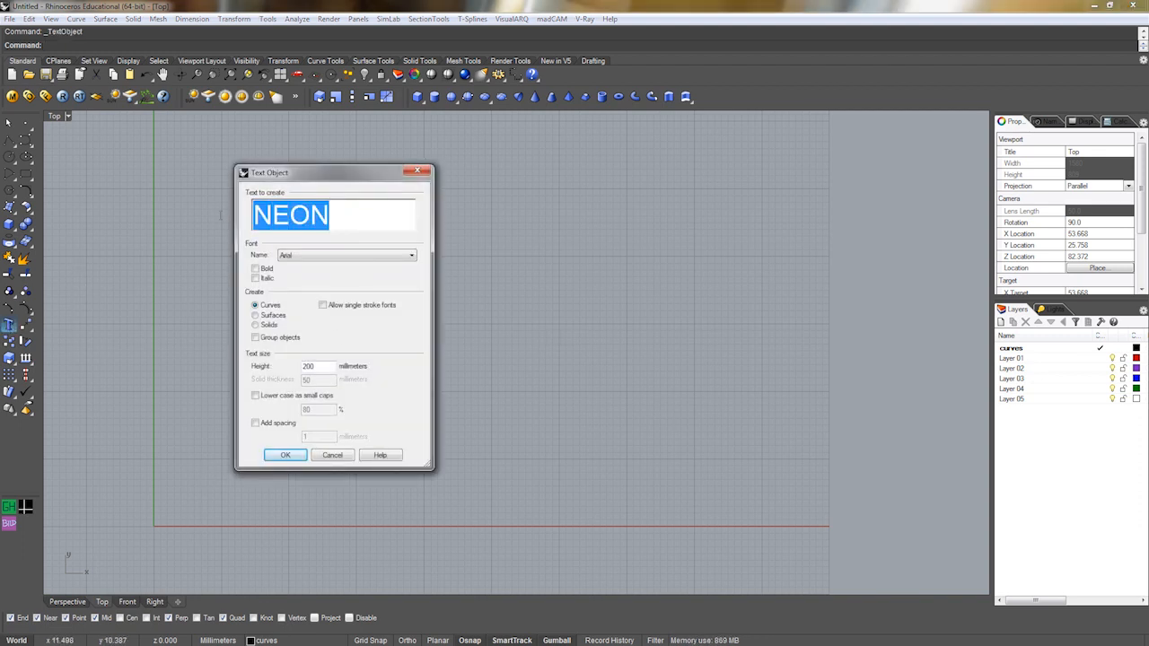
double_click(316, 366)
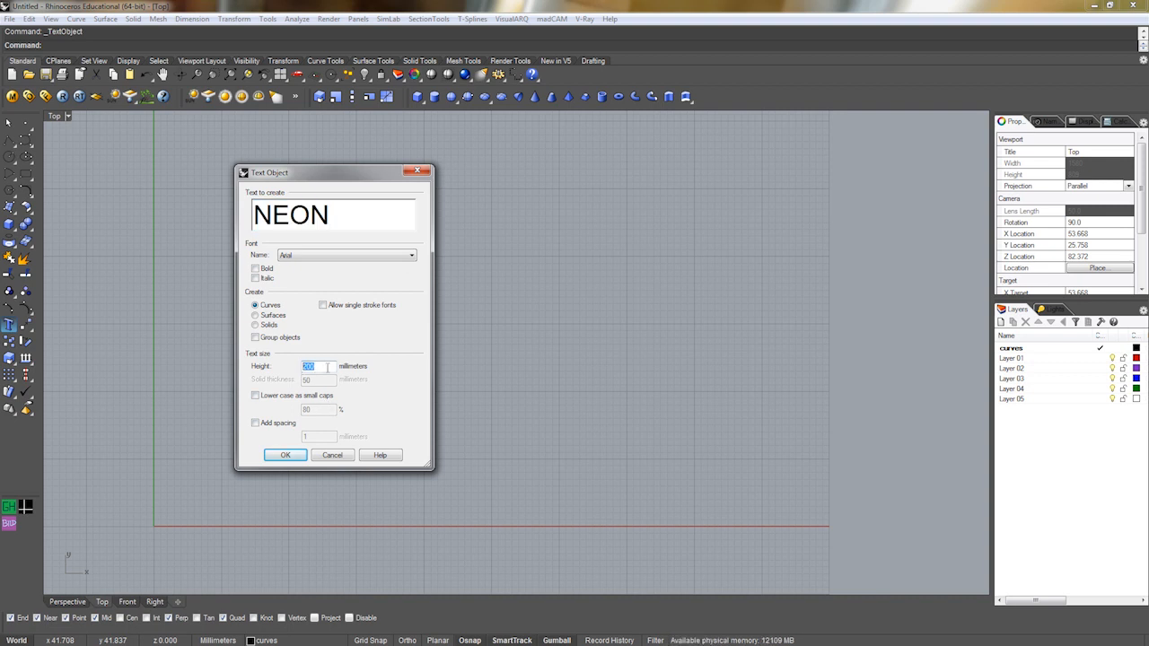
left_click(296, 459)
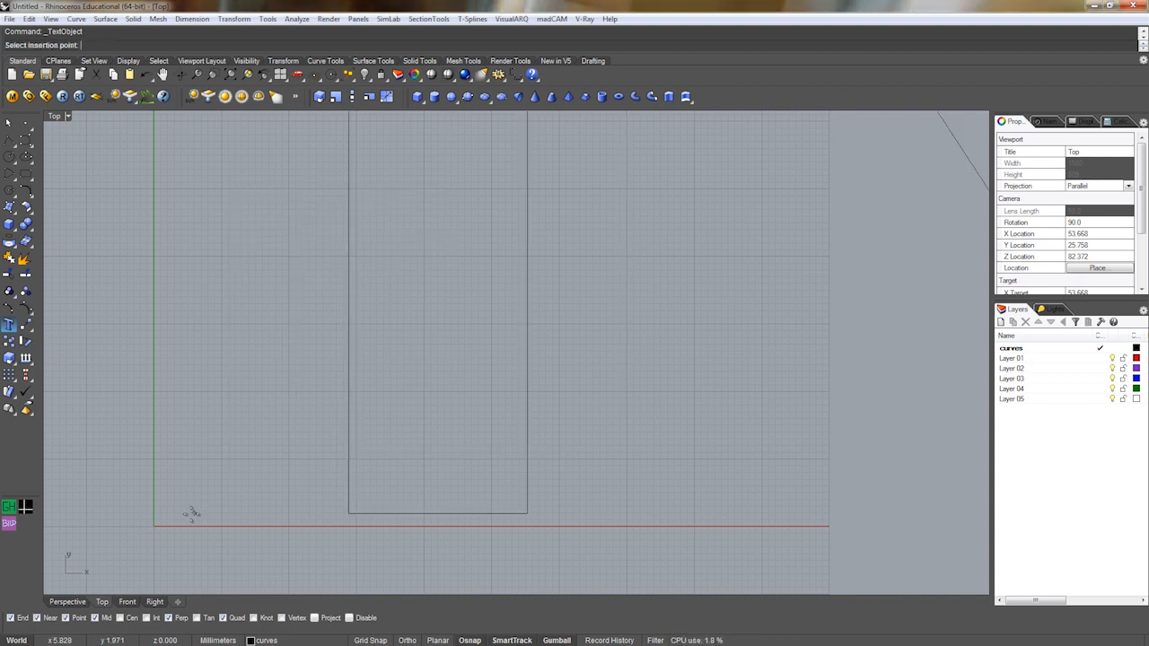
left_click(163, 505)
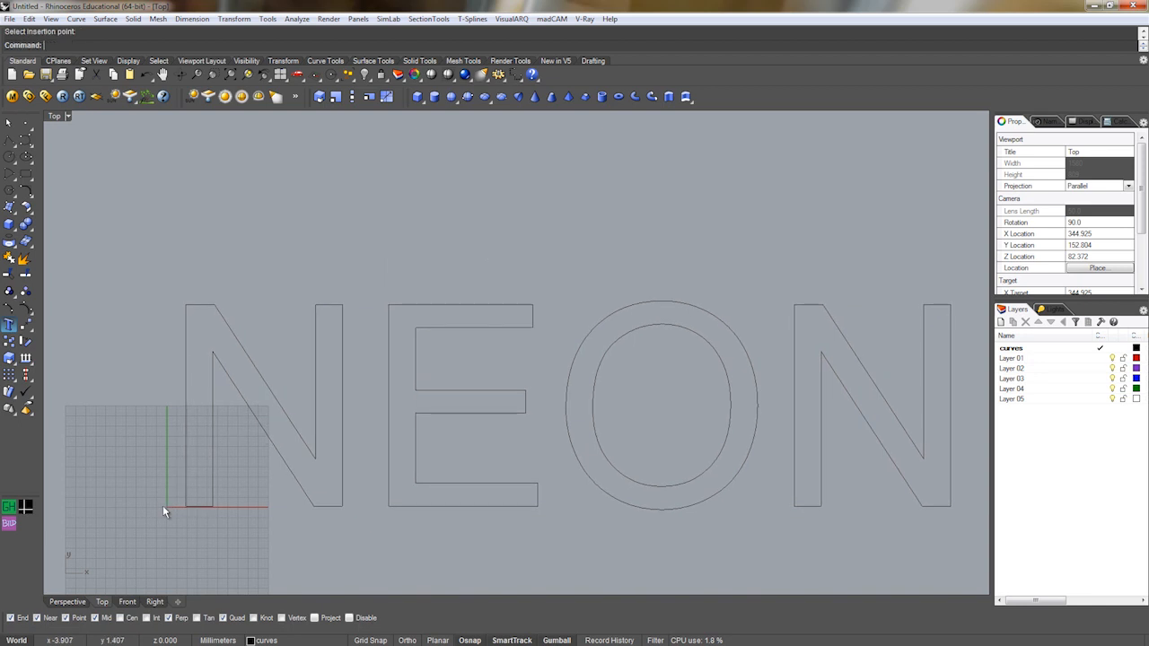
Try offsetting the first N's outline inward by 10 mm.
left_click(212, 460)
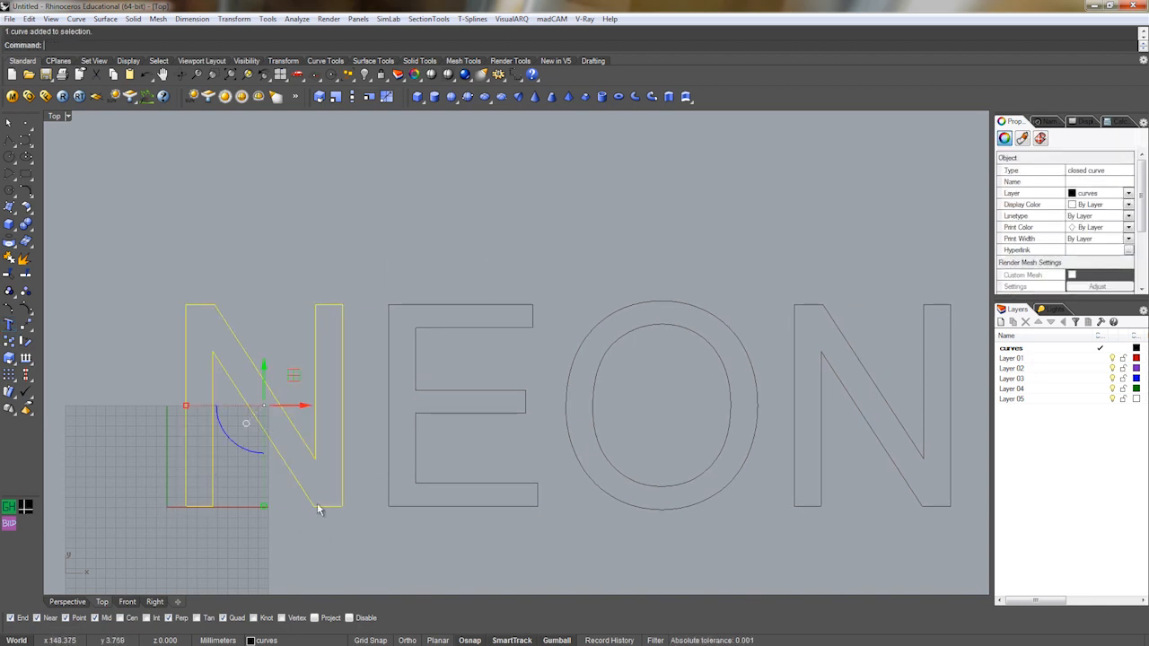
type("offset")
key("Return")
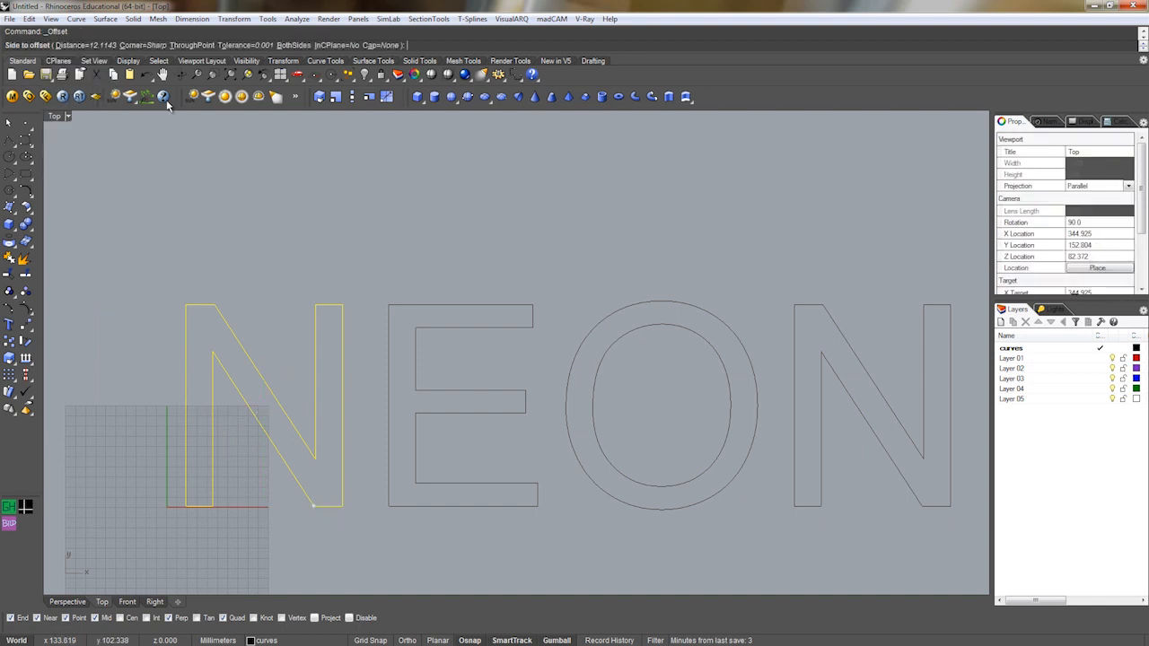
left_click(79, 44)
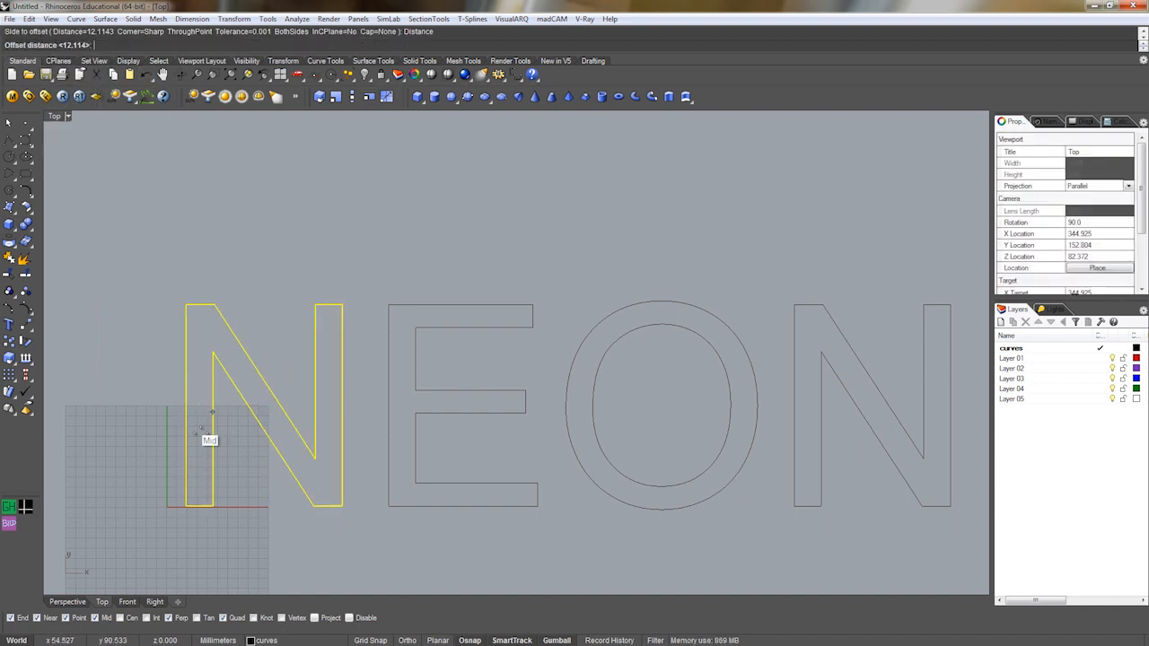
type("10")
key("Return")
left_click(187, 435)
scroll(212, 447, "up", 5)
scroll(216, 447, "down", 5)
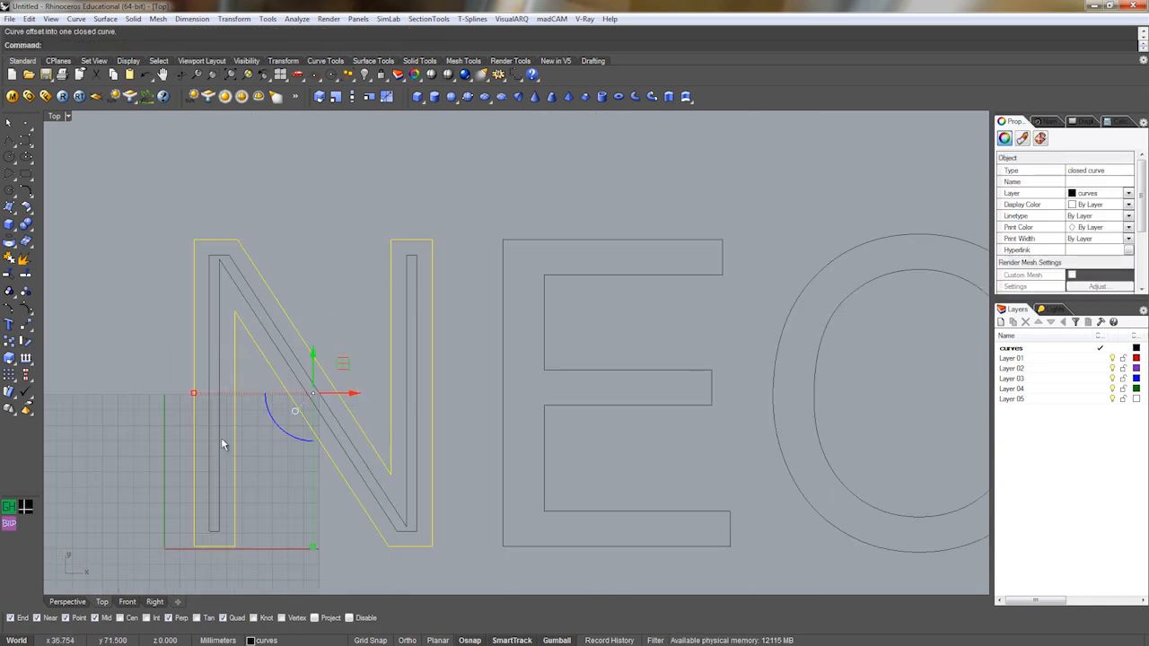
key("ctrl+z")
right_click(221, 438)
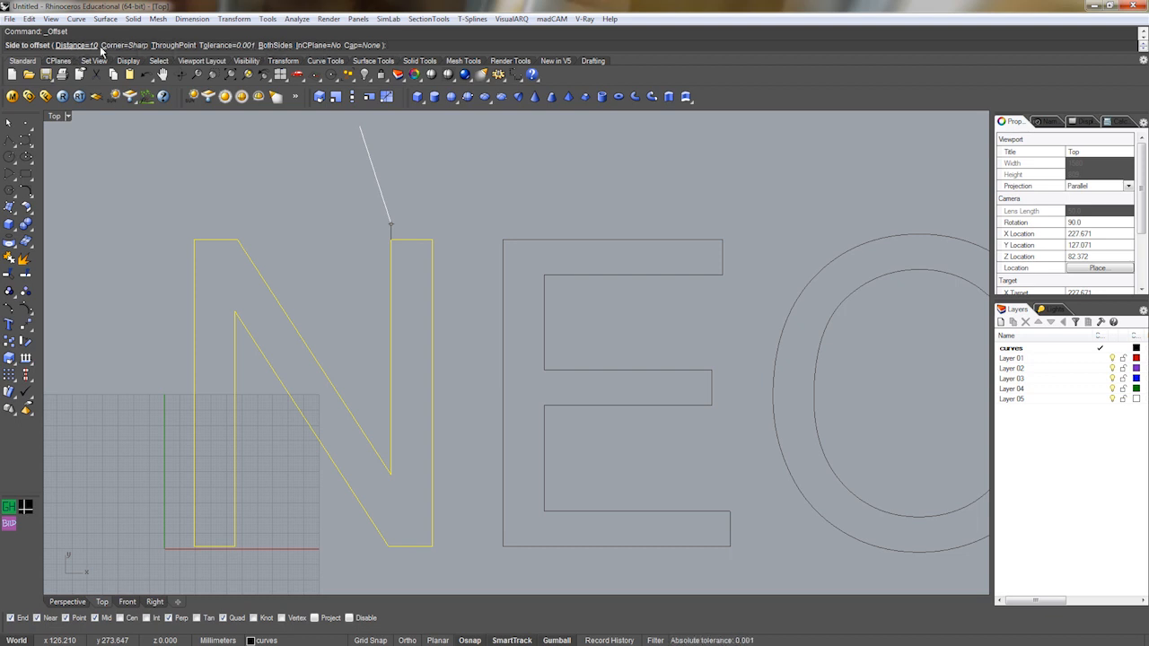
left_click(364, 45)
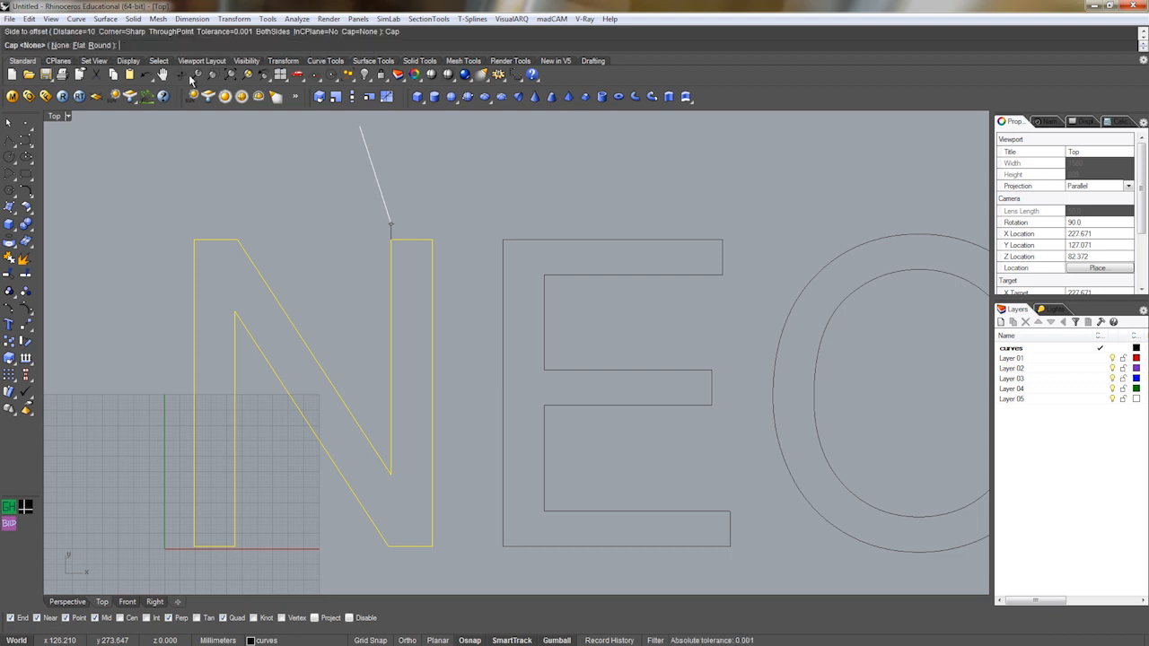
key("Escape")
key("Escape")
scroll(310, 250, "down", 4)
right_click_drag(336, 274, 288, 311)
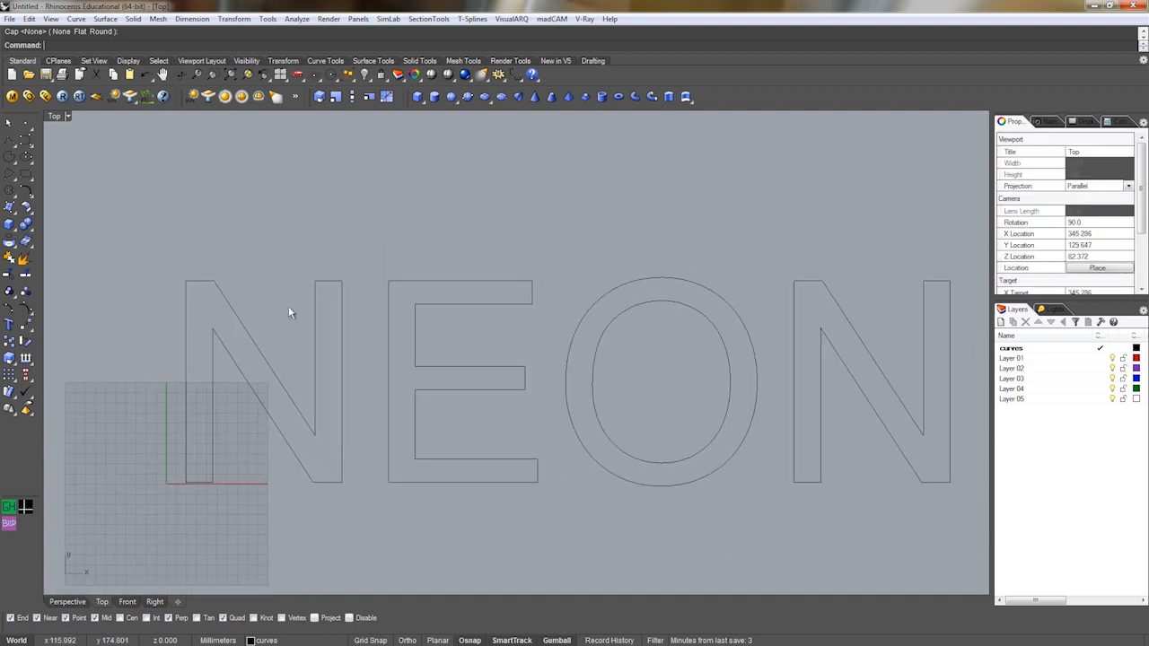
Try rounding all corners of the first N with Fillet Corners at a 3 mm radius.
left_click(76, 19)
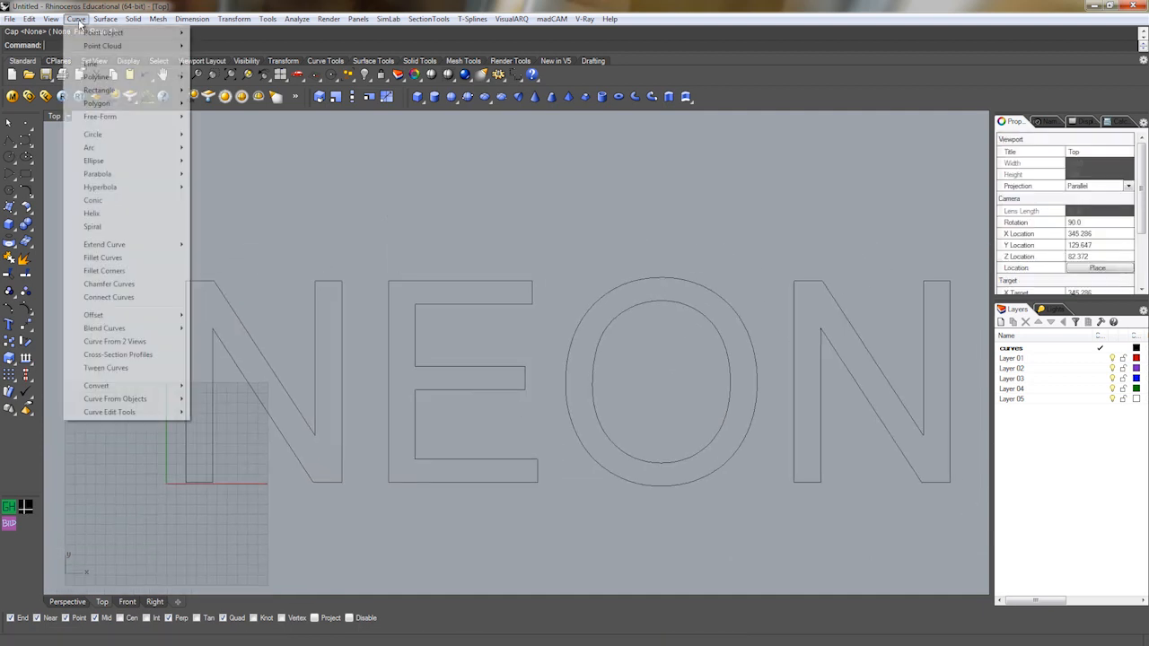
left_click(116, 270)
scroll(205, 282, "up", 5)
left_click(199, 284)
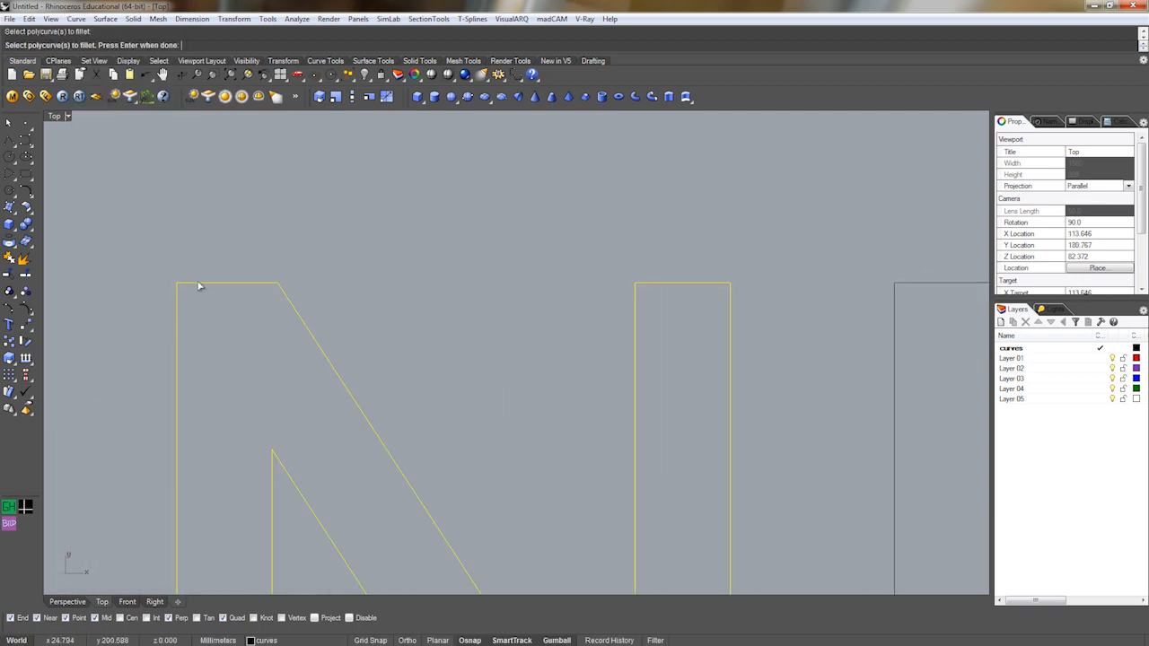
key("Return")
key("Return")
scroll(224, 322, "down", 5)
scroll(273, 358, "down", 3)
scroll(336, 341, "up", 4)
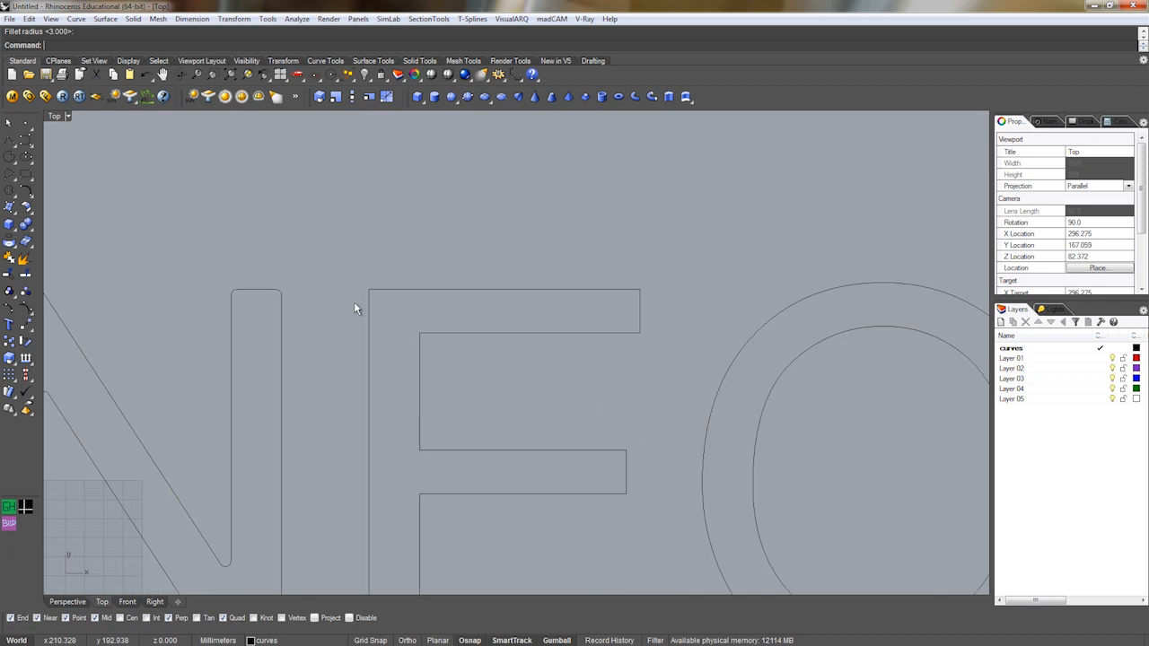
key("ctrl+z")
Fillet all corners of the first N with a 2 mm radius.
key("Return")
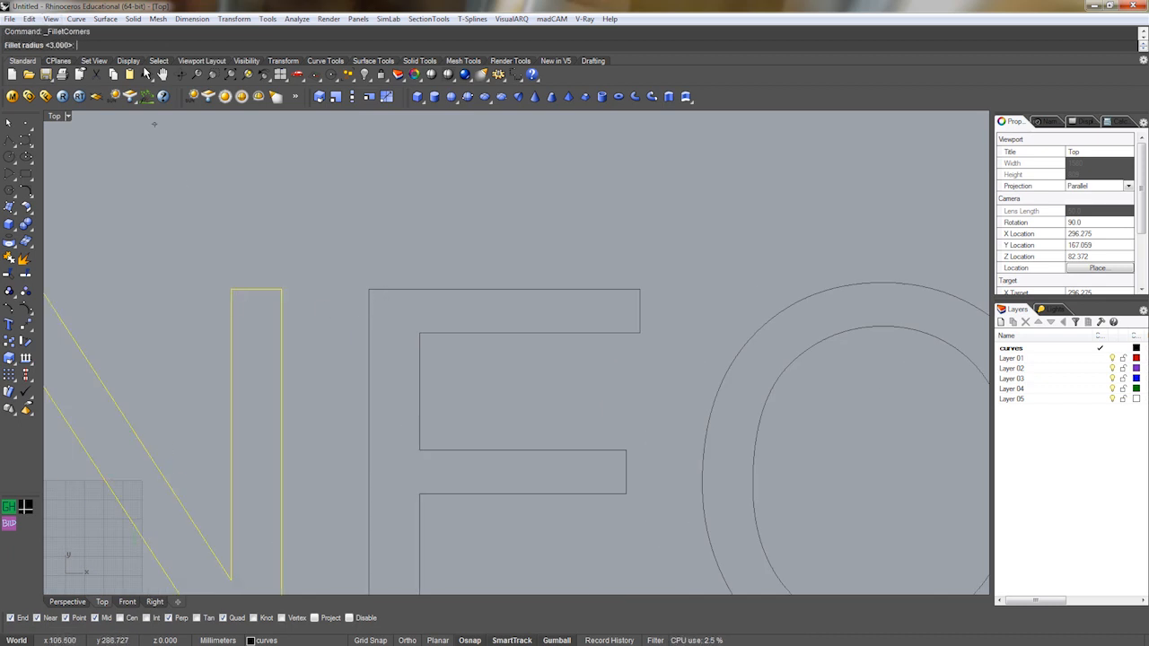
type("2")
key("Return")
scroll(214, 203, "down", 4)
Fillet all corners of the E and the last N with the same 2 mm radius.
left_click(307, 280)
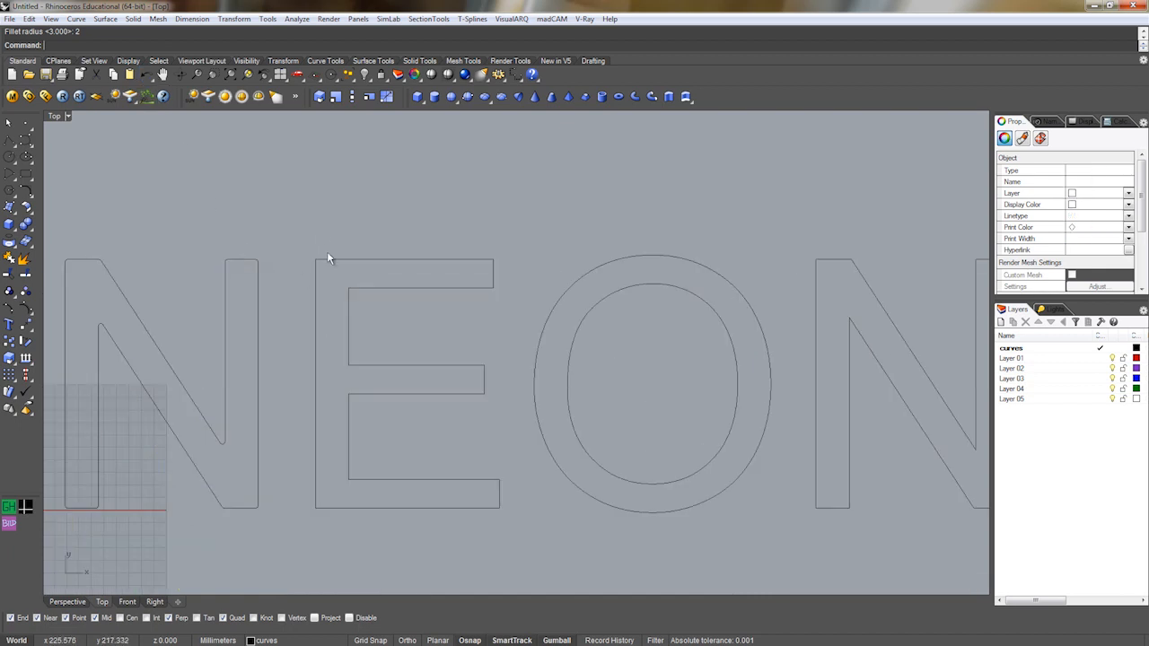
left_click(333, 259)
key("Return")
key("Return")
left_click(709, 251)
key("Return")
key("Return")
right_click_drag(380, 212, 575, 216)
key("Escape")
Try a 10 mm inward offset of the first N's rounded outline.
left_click(342, 285)
type("offset")
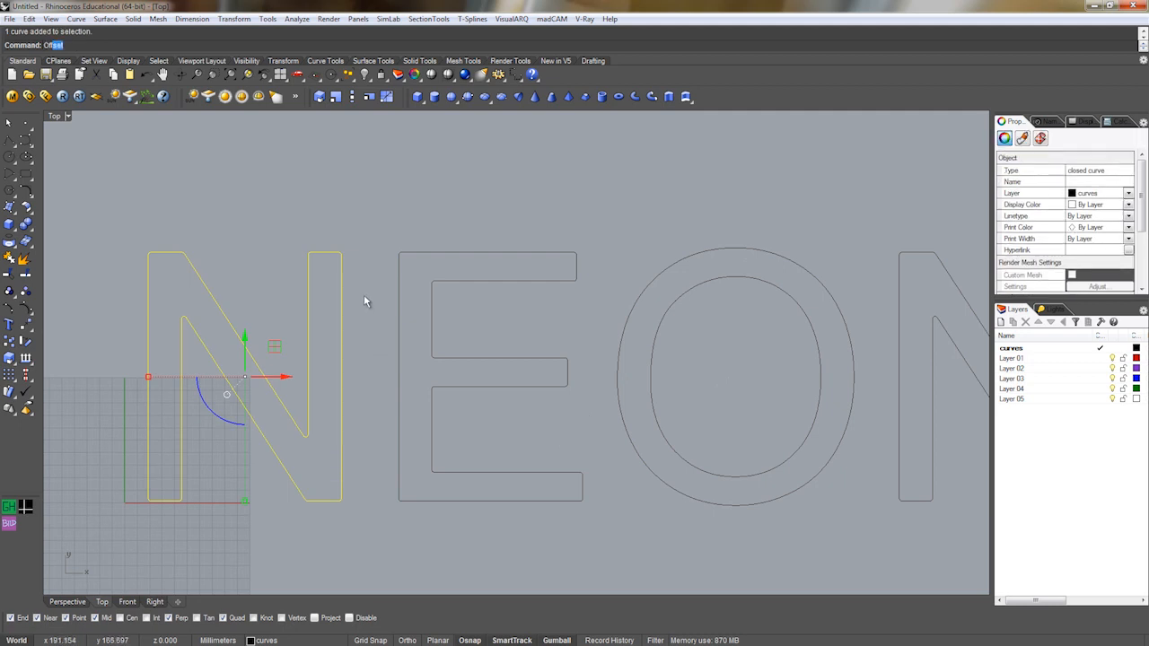
key("Return")
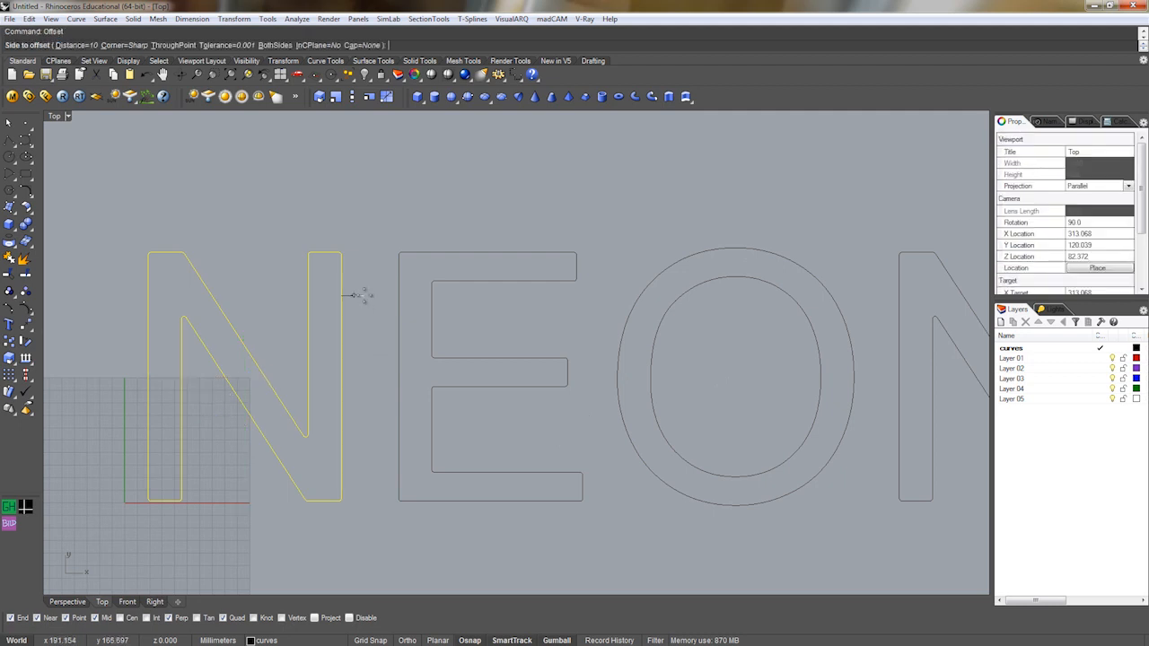
left_click(172, 286)
key("ctrl+z")
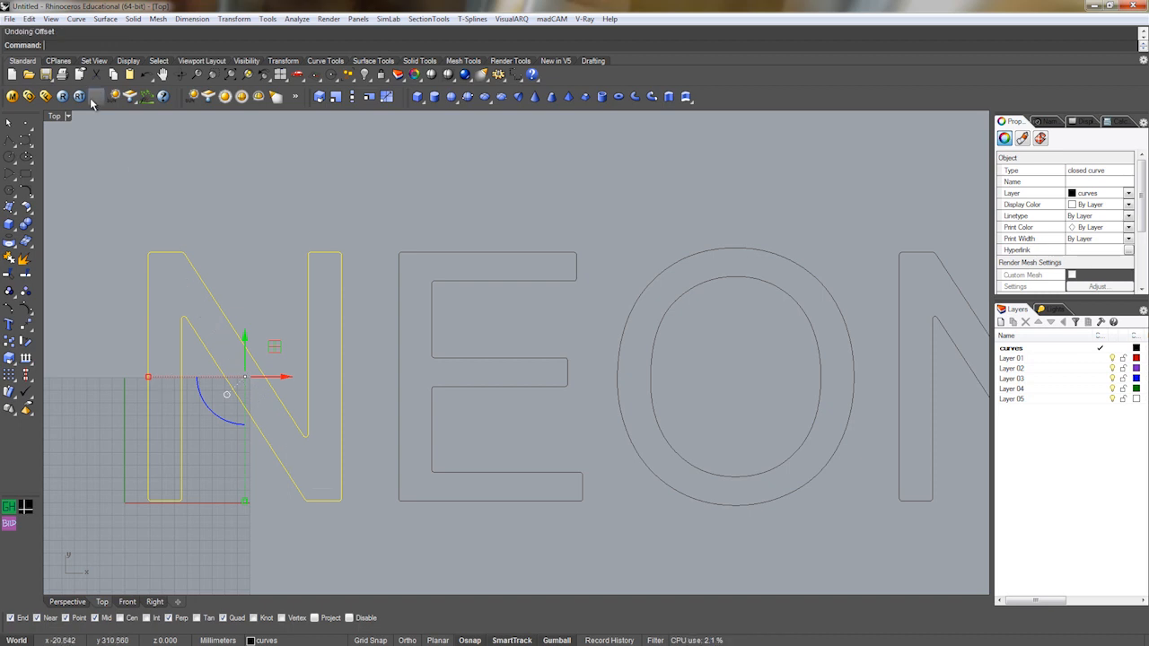
Offset the first N's rounded outline inward by 5 mm.
key("Return")
key("Return")
scroll(159, 308, "up", 3)
left_click(164, 293)
key("Return")
left_click(193, 286)
Offset the E's outline inward by 5 mm.
scroll(199, 288, "down", 3)
left_click(404, 357)
left_click(418, 360)
key("Return")
left_click(435, 360)
Try offsetting the O's inner curve 5 mm into the letter's body.
scroll(338, 353, "down", 4)
right_click_drag(338, 353, 186, 342)
left_click(444, 341)
key("Return")
left_click(436, 336)
Offset the last N's outline and the O's outer curve inward by 5 mm.
left_click(644, 348)
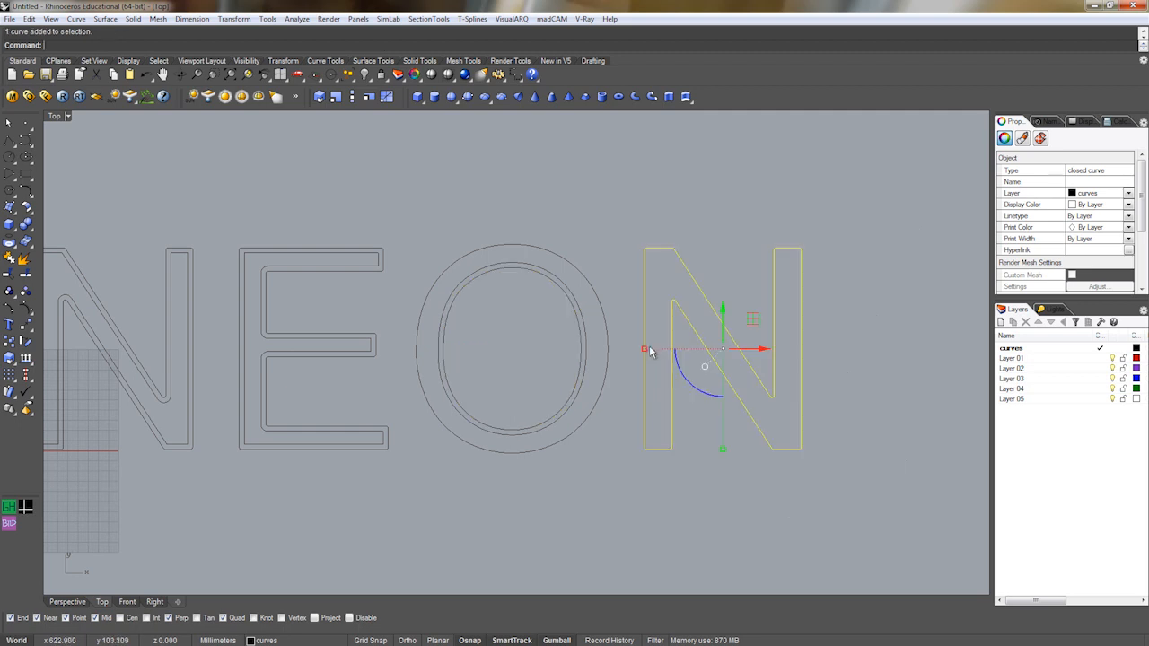
left_click(477, 256)
scroll(474, 257, "up", 4)
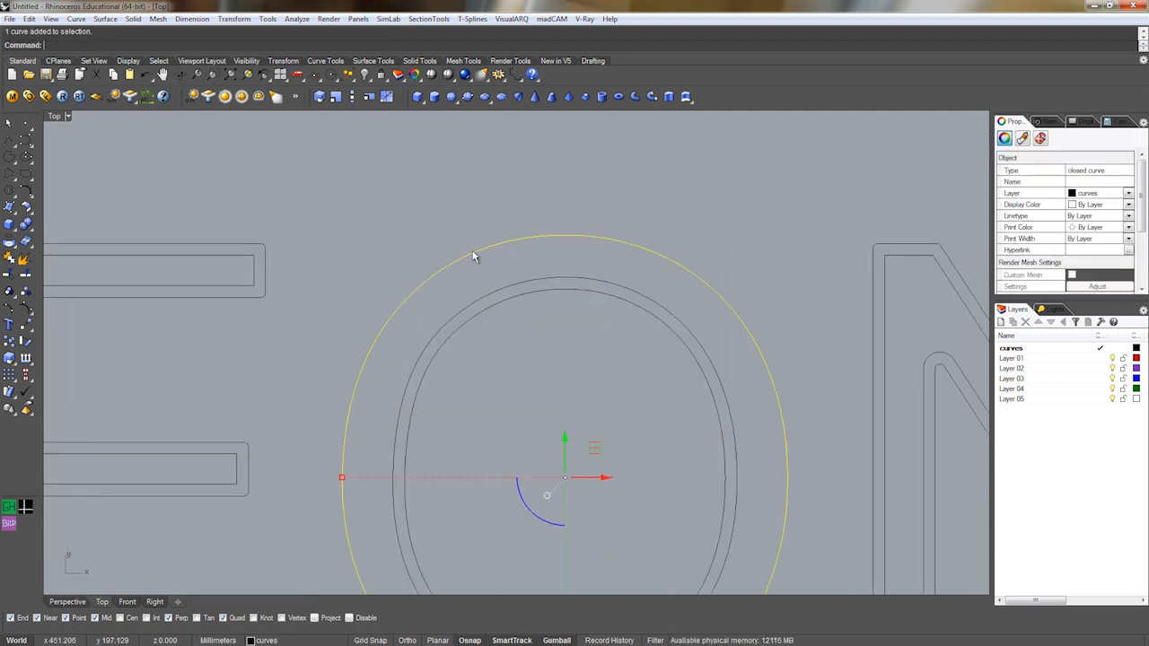
left_click(488, 276)
left_click(487, 254)
key("Return")
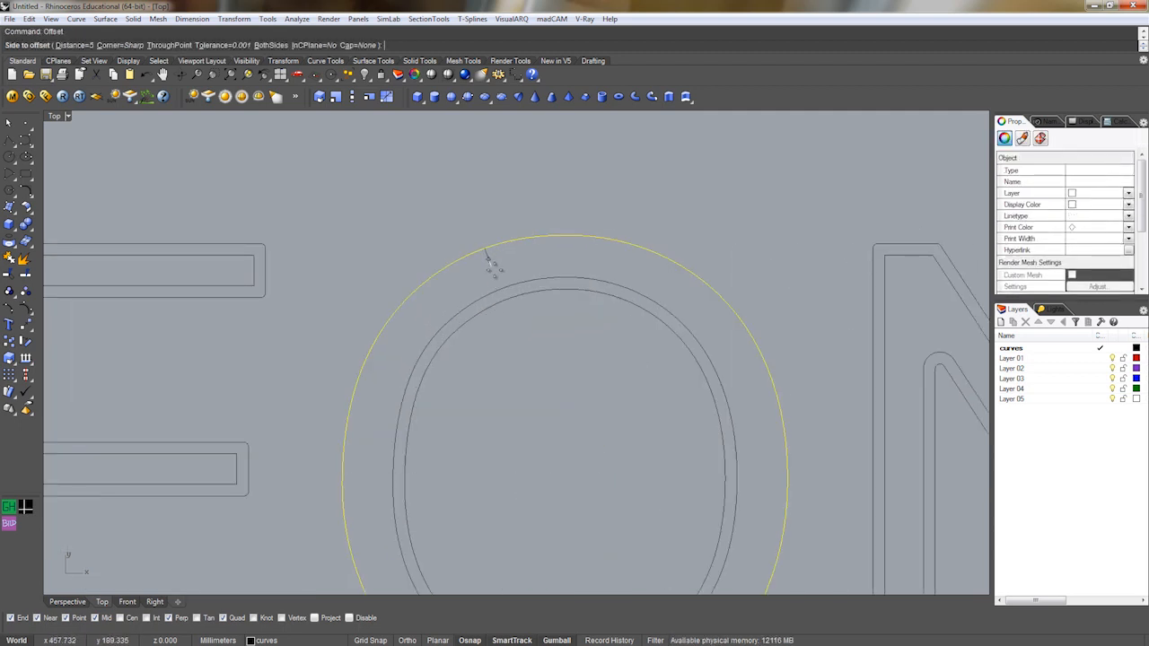
left_click(494, 271)
Delete the offset around the O's inner curve and offset that inner curve 5 mm toward the hole's centre instead.
left_click(504, 285)
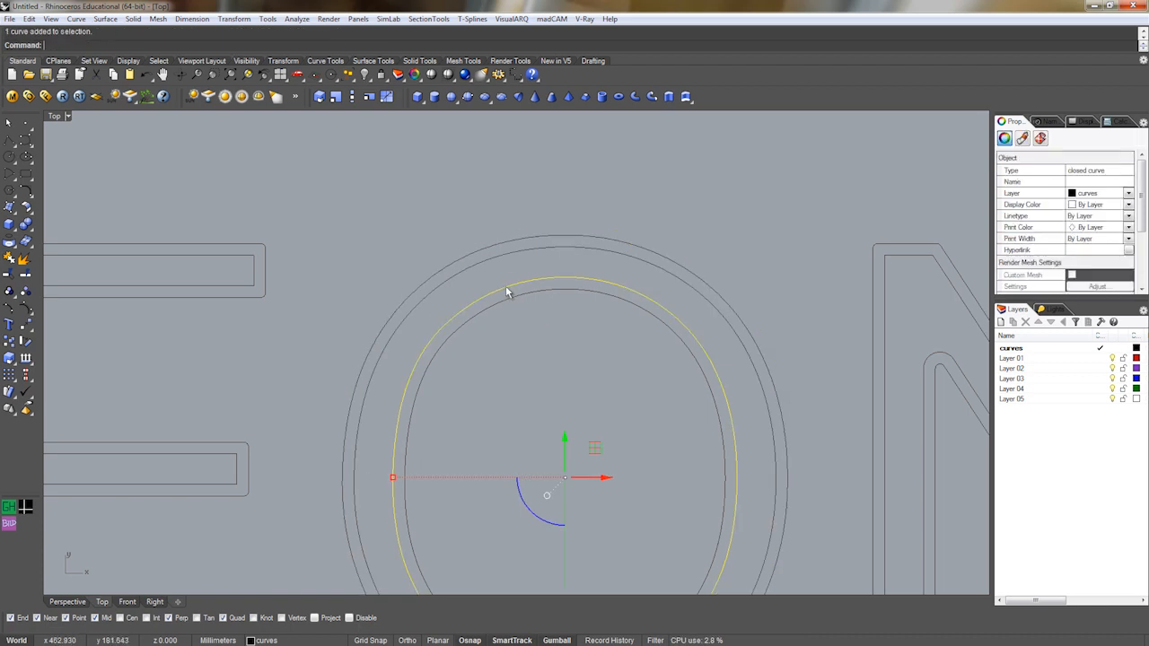
left_click(524, 288)
left_click(529, 296)
key("Return")
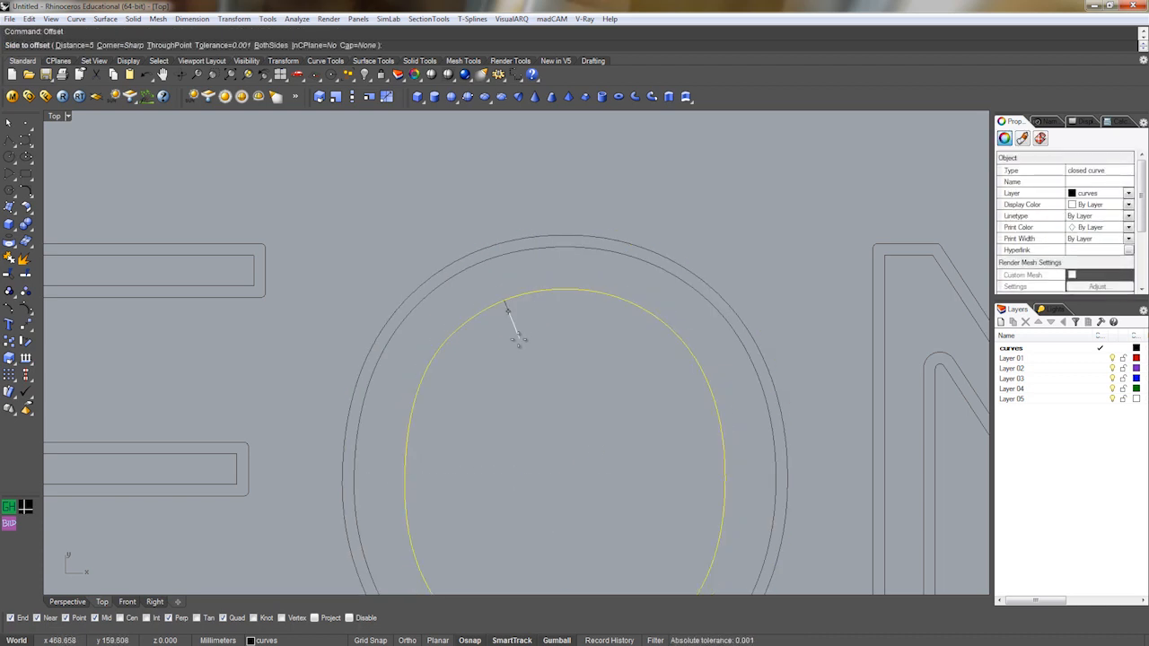
left_click(481, 395)
scroll(480, 395, "down", 6)
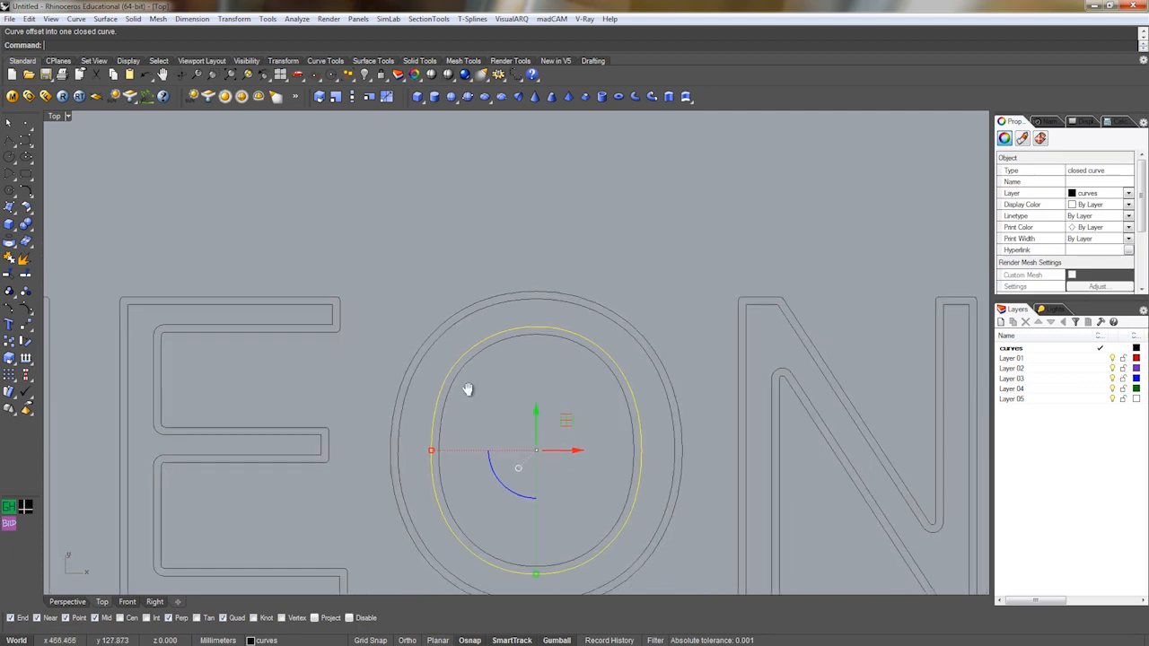
key("Escape")
Make Layer 01 the current layer and rename it as curves frame.
right_click_drag(532, 301, 515, 300)
right_click_drag(225, 325, 442, 304)
scroll(310, 277, "up", 2)
double_click(1021, 358)
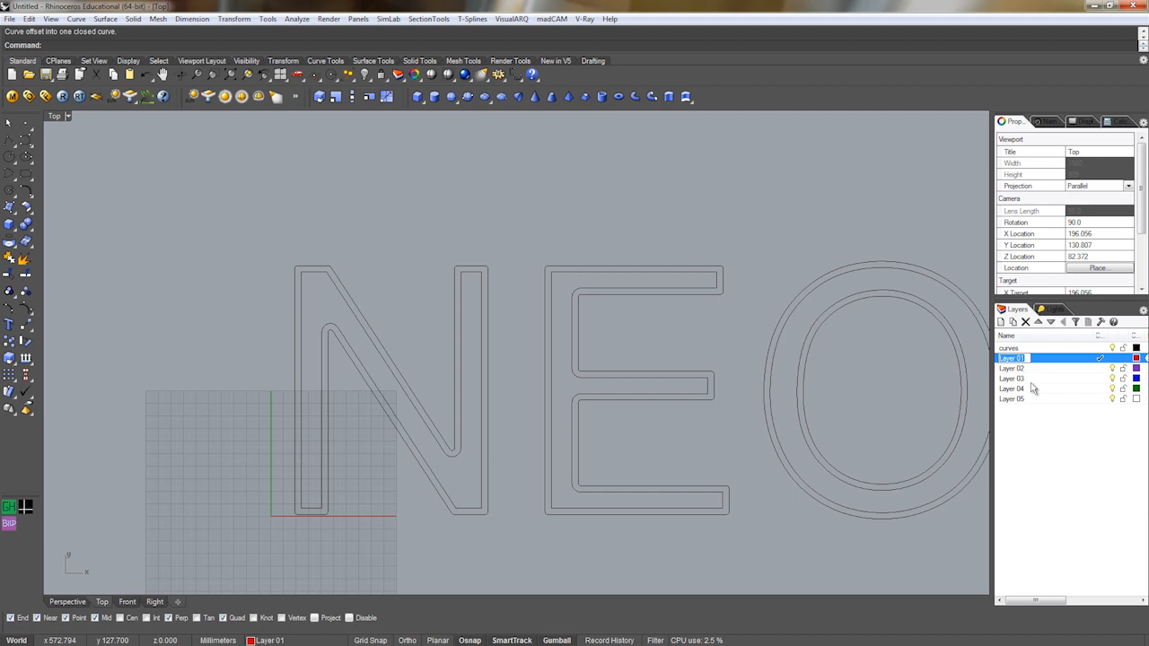
type("curves glasframe")
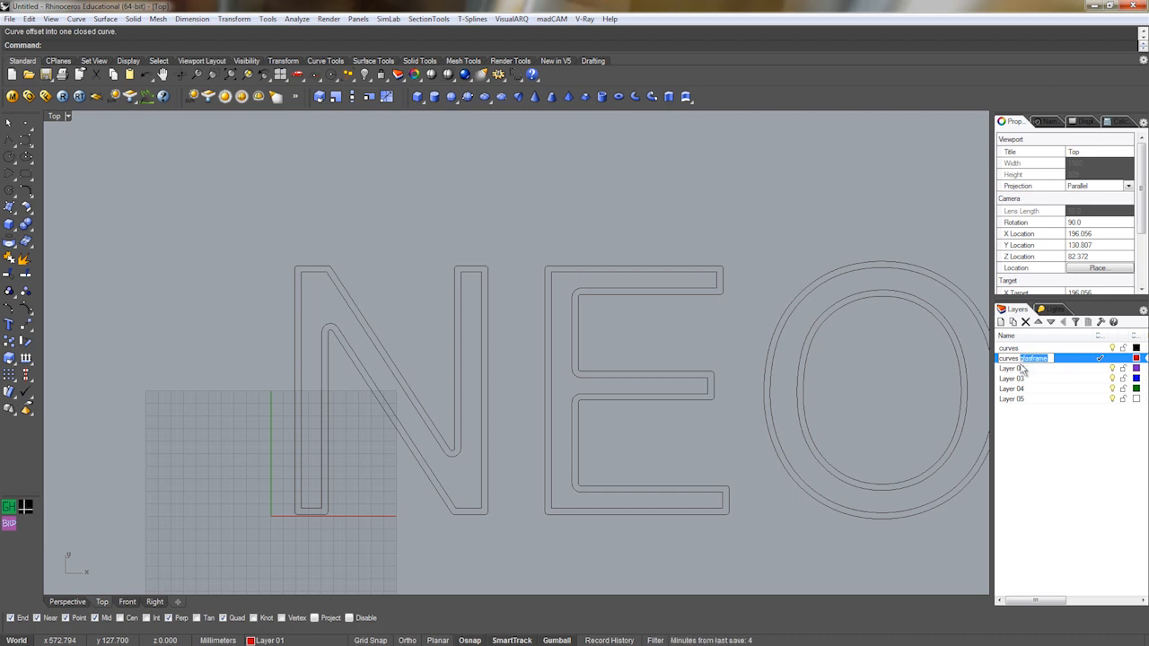
key("Return")
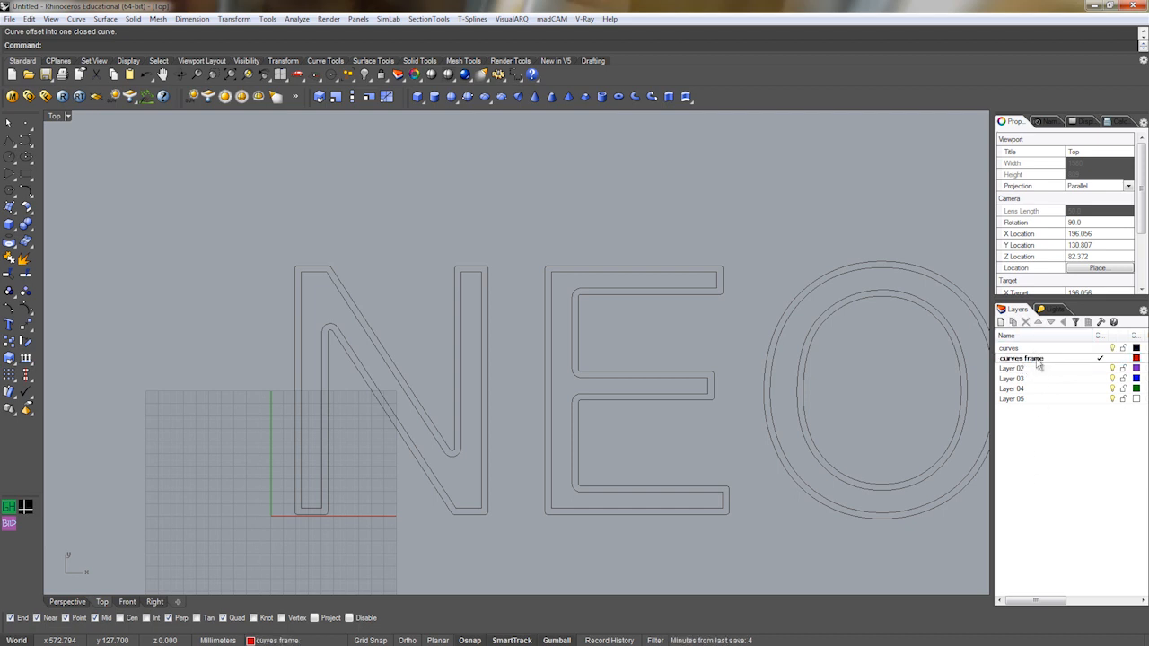
Try offsetting the first N's inner outline inward by 1 mm, then undo that offset.
left_click(303, 272)
scroll(303, 273, "up", 4)
key("Escape")
scroll(333, 267, "up", 4)
right_click(329, 272)
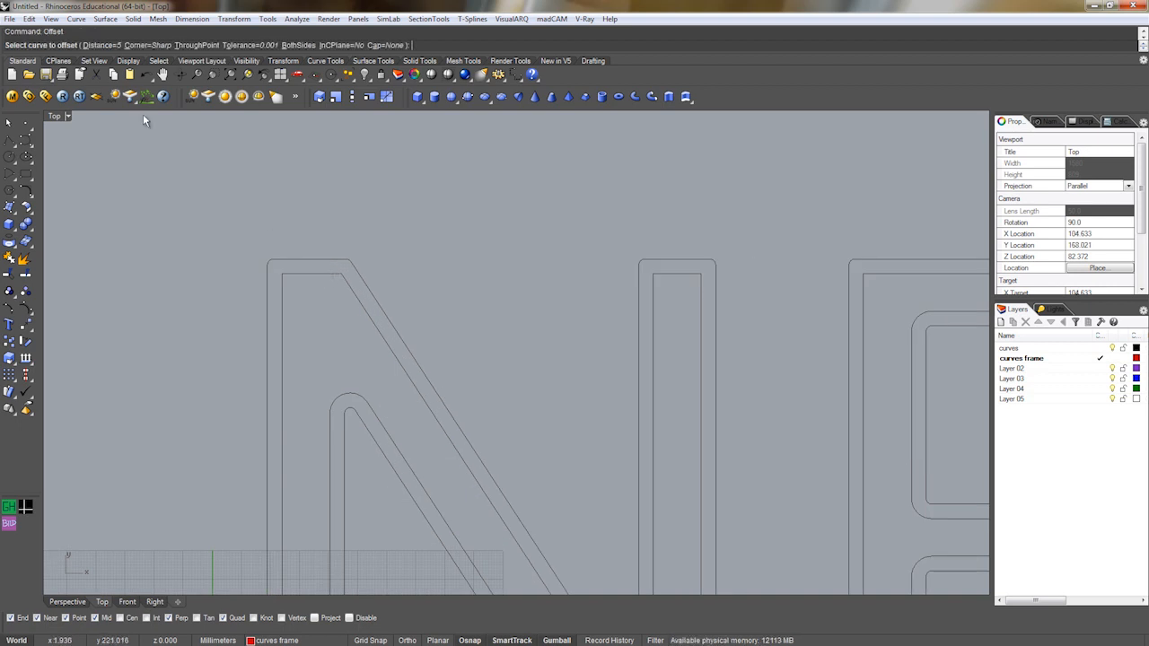
left_click(102, 45)
type("1")
key("Return")
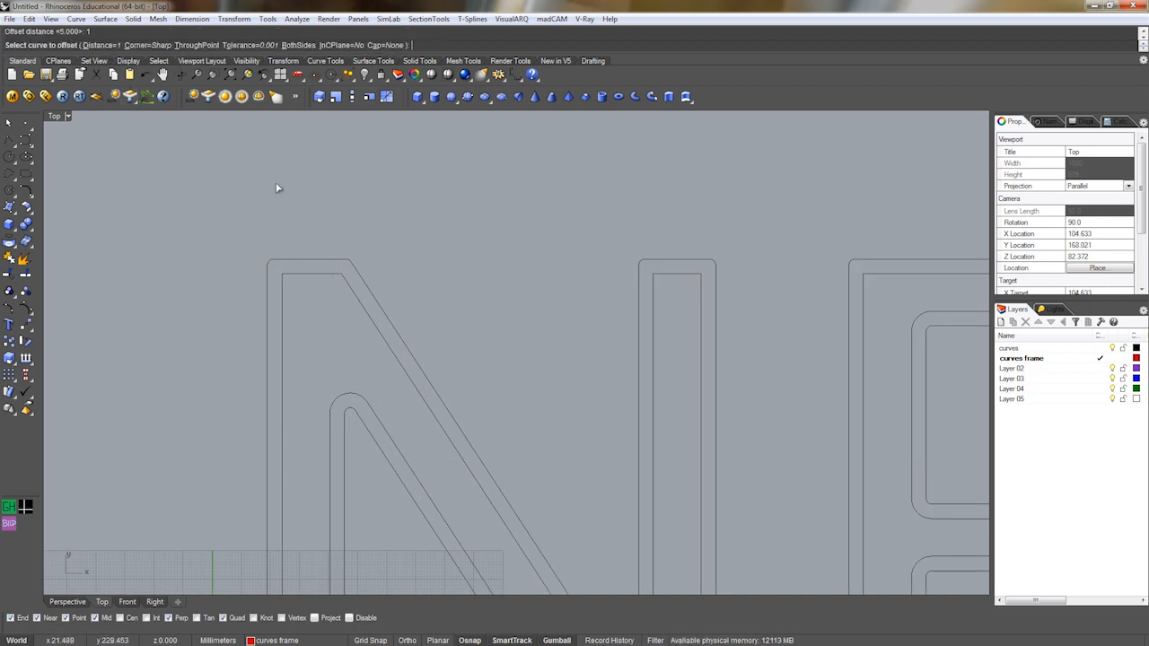
key("Escape")
right_click(287, 225)
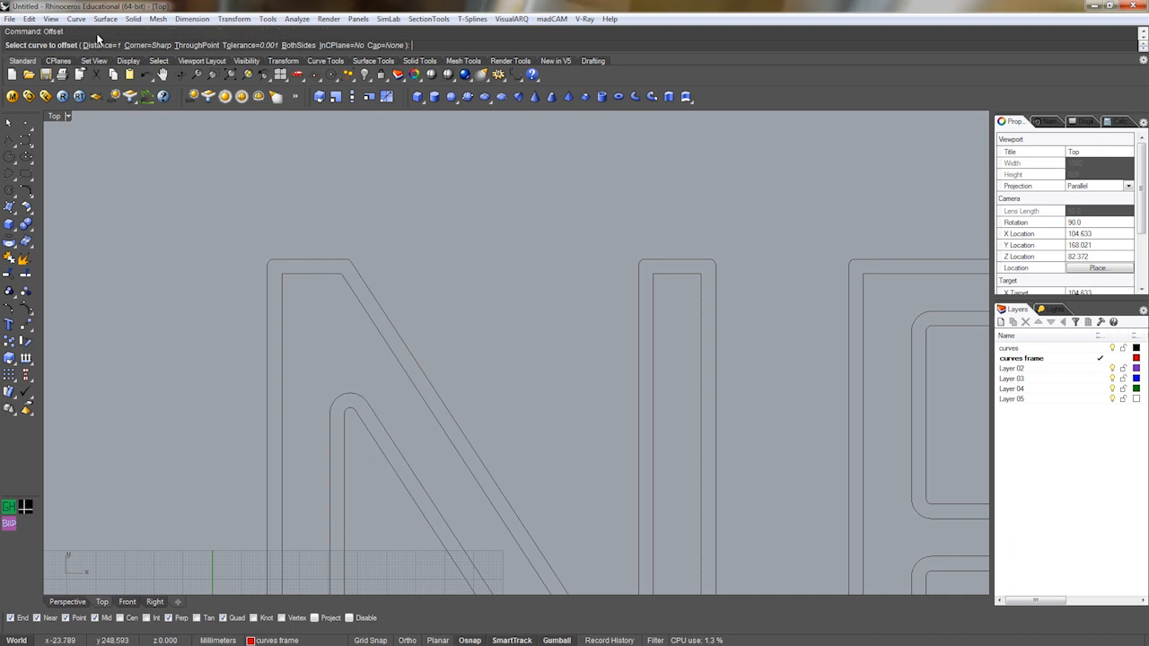
left_click(327, 276)
left_click(331, 309)
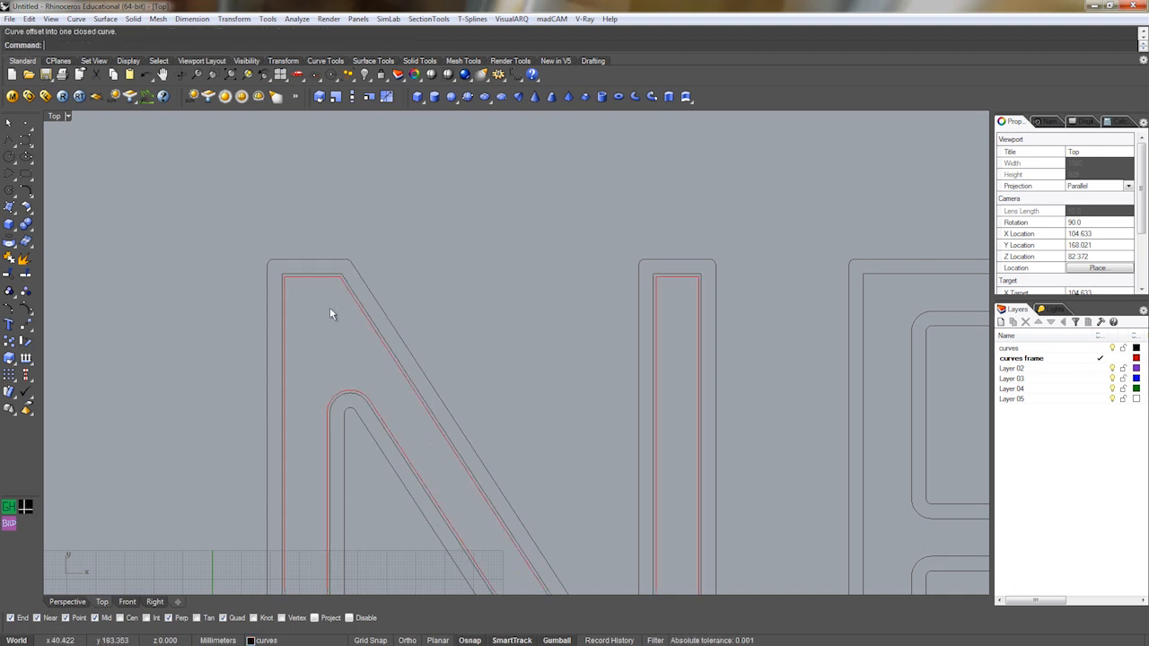
key("ctrl+z")
Offset the first N's inner outline inward by 2 mm.
right_click(282, 205)
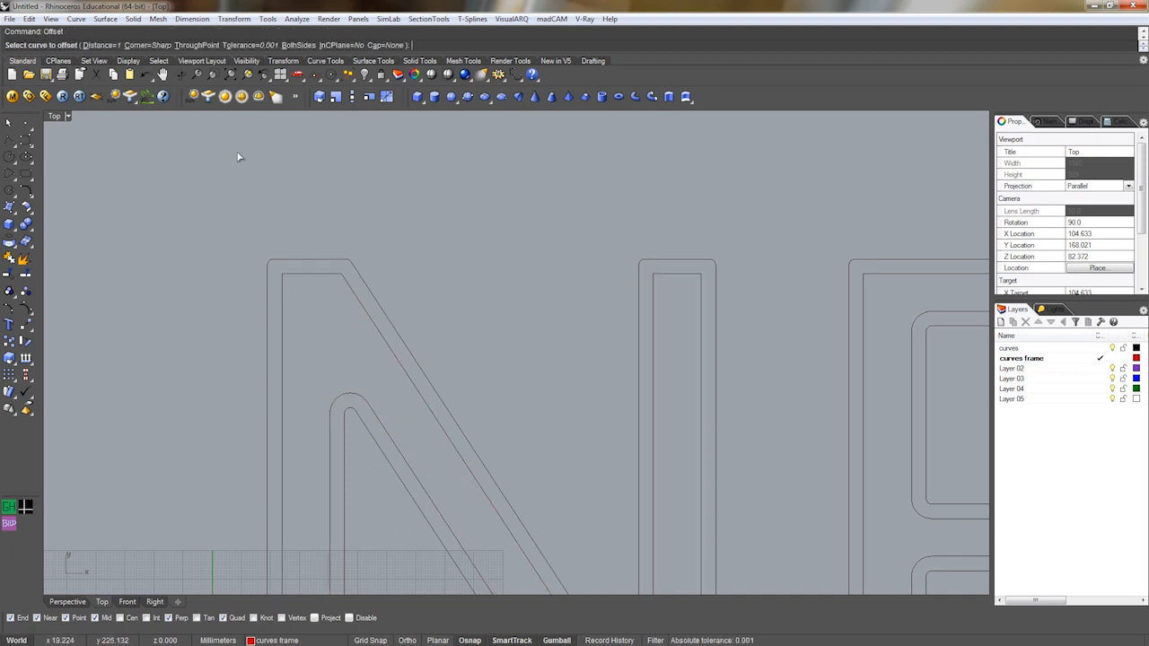
left_click(113, 44)
type("2")
key("Return")
left_click(307, 273)
left_click(319, 314)
Offset the E's inner outline inward by 2 mm.
scroll(318, 314, "down", 4)
right_click_drag(290, 307, 145, 252)
scroll(548, 333, "up", 8)
right_click(513, 313)
left_click(513, 313)
left_click(521, 315)
Offset the O's two middle curves 2 mm into the letter's body.
scroll(487, 328, "down", 3)
scroll(495, 333, "up", 5)
right_click(653, 301)
left_click(652, 297)
left_click(647, 280)
right_click(643, 254)
left_click(639, 241)
left_click(657, 251)
Offset the last N's inner outline inward by 2 mm.
scroll(628, 287, "down", 3)
scroll(569, 299, "up", 4)
right_click(680, 303)
left_click(662, 300)
left_click(705, 326)
Select the red offsets of both Ns, the E and the O's outer curve, and add a layer named glas curves.
scroll(704, 326, "down", 8)
right_click_drag(628, 337, 554, 321)
right_click_drag(125, 341, 404, 315)
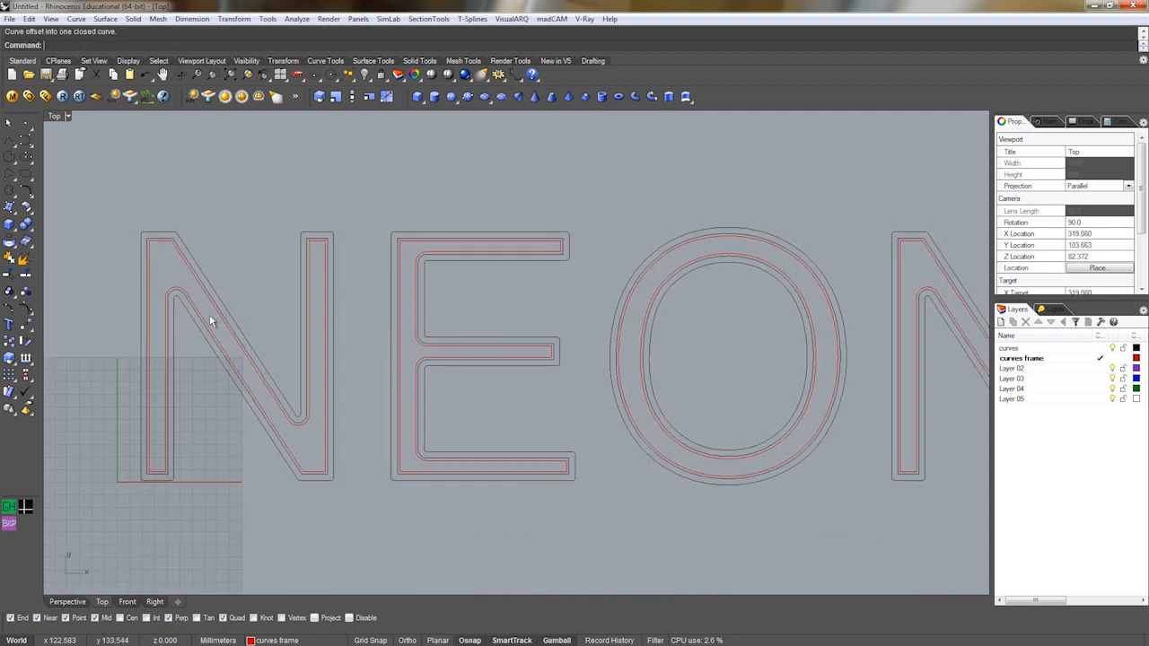
right_click_drag(210, 317, 404, 320)
scroll(389, 294, "up", 2)
left_click(391, 294)
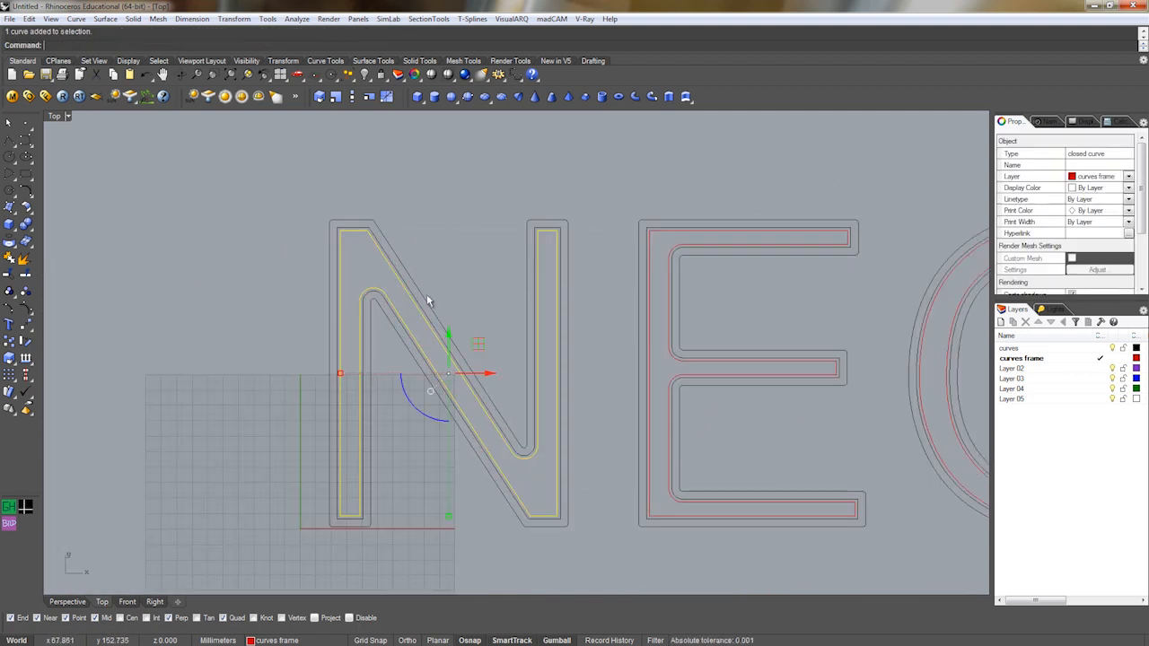
left_click(654, 330, "shift")
right_click_drag(942, 336, 727, 339)
left_click(714, 334, "shift")
scroll(715, 334, "down", 6)
right_click_drag(907, 334, 529, 348)
scroll(529, 346, "up", 6)
left_click(524, 343, "shift")
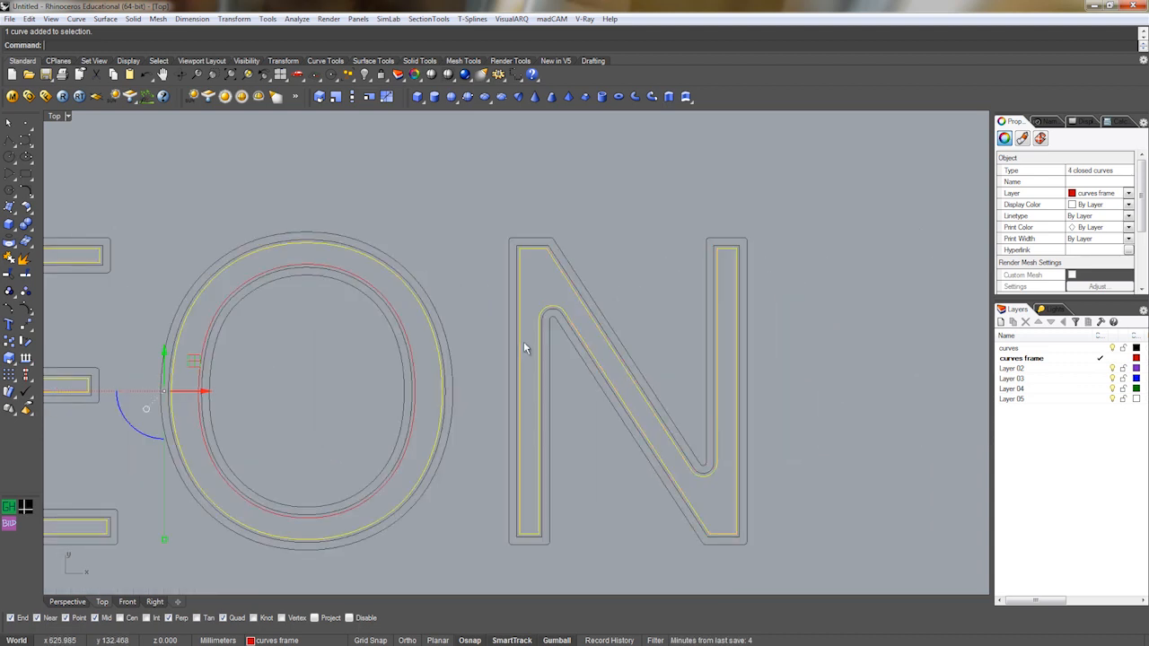
left_click(1000, 321)
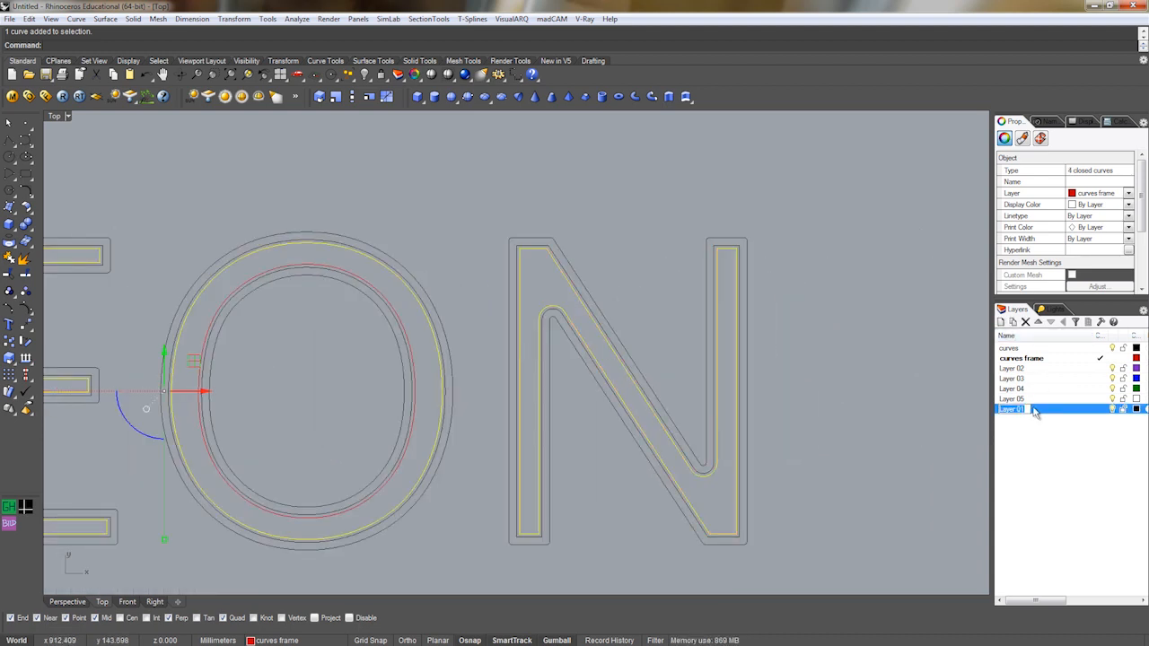
type("glas curves")
key("Return")
Duplicate the selected curves in place and move the selected set to the glas curves layer.
right_click(1046, 409)
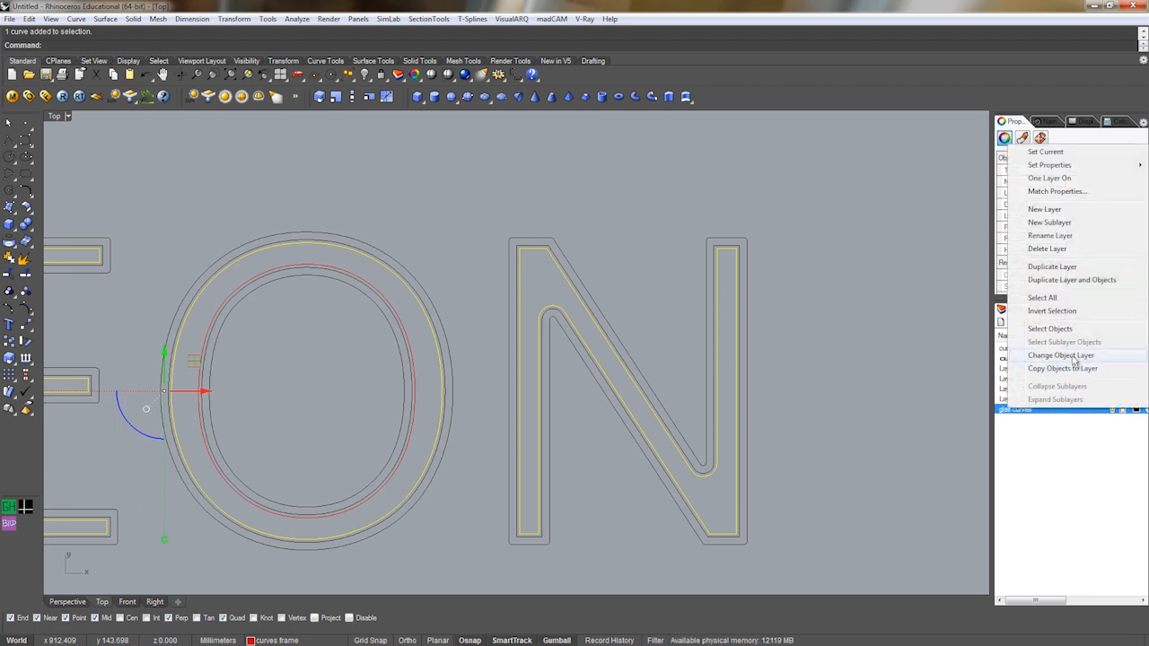
left_click(837, 396)
key("ctrl+c")
key("ctrl+v")
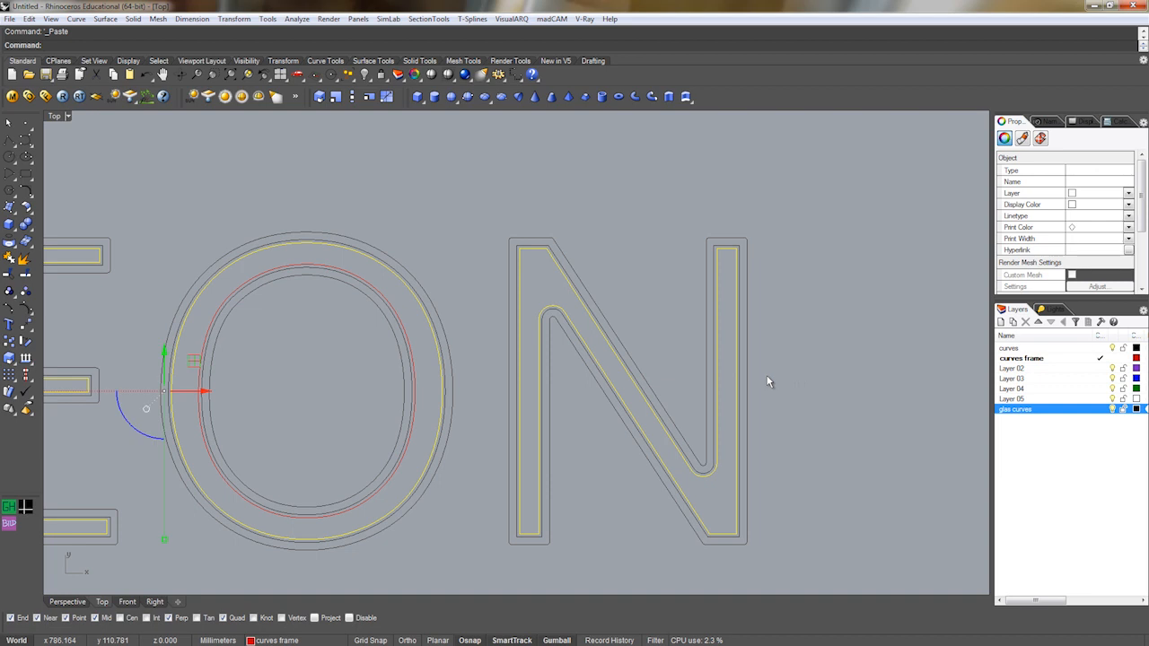
right_click(1030, 418)
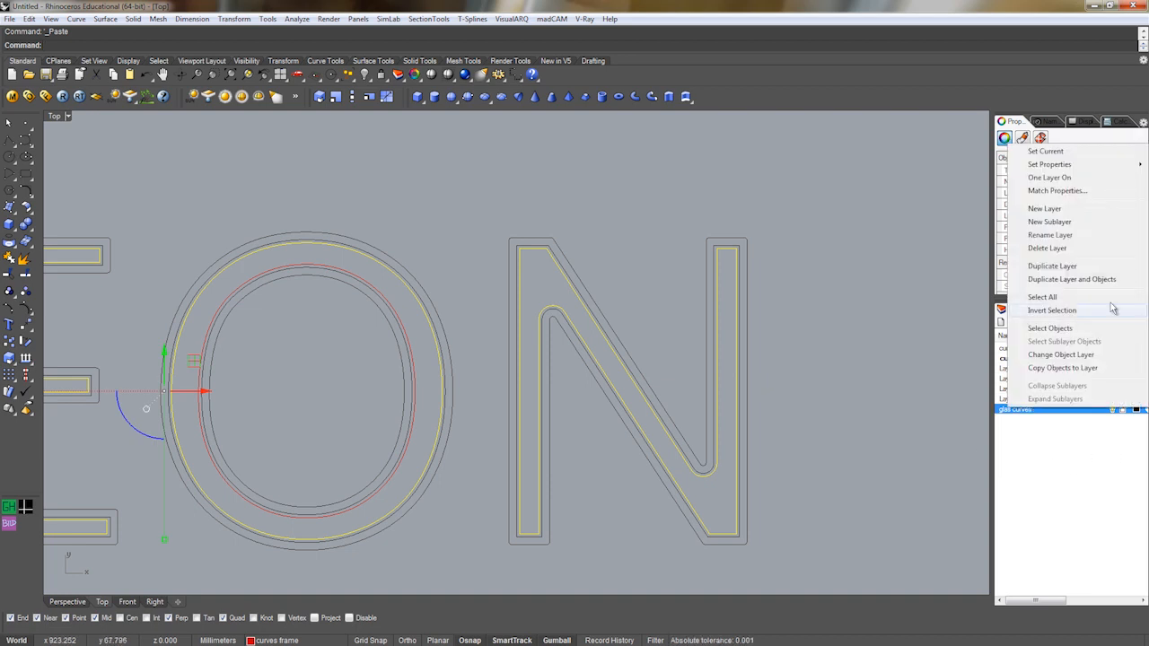
left_click(1085, 356)
Delete the unused layers Layer 02 through Layer 05 and clear the curve selection.
left_click(1029, 399)
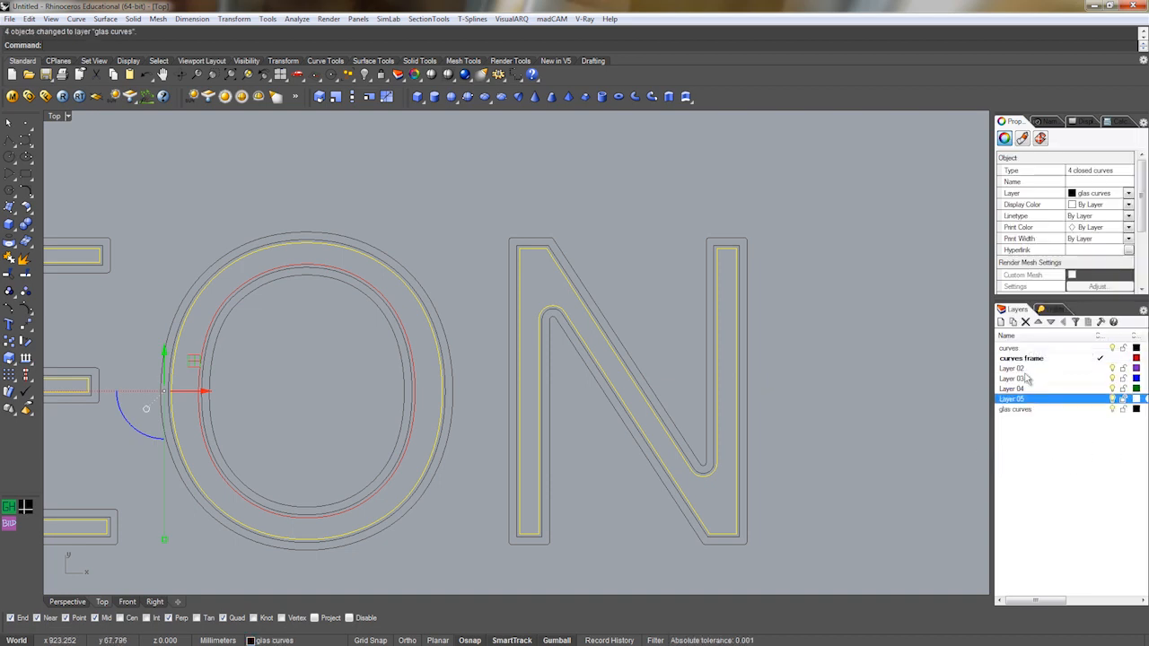
left_click(1029, 367, "shift")
key("Delete")
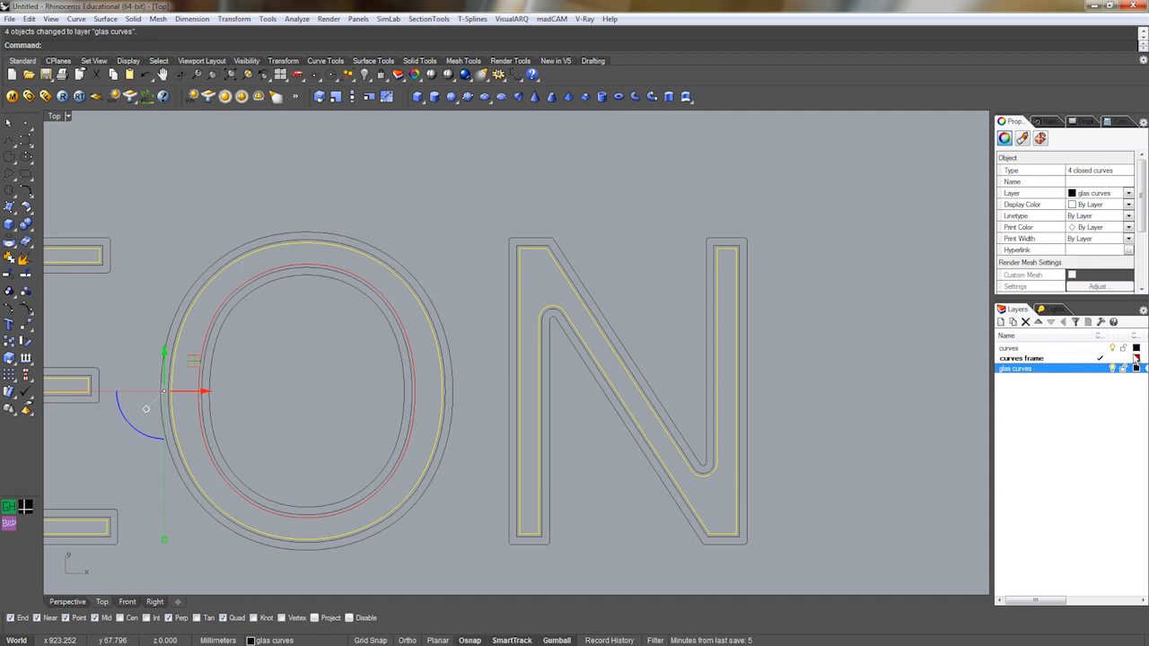
left_click(1032, 429)
left_click(850, 310)
right_click_drag(530, 360, 635, 354)
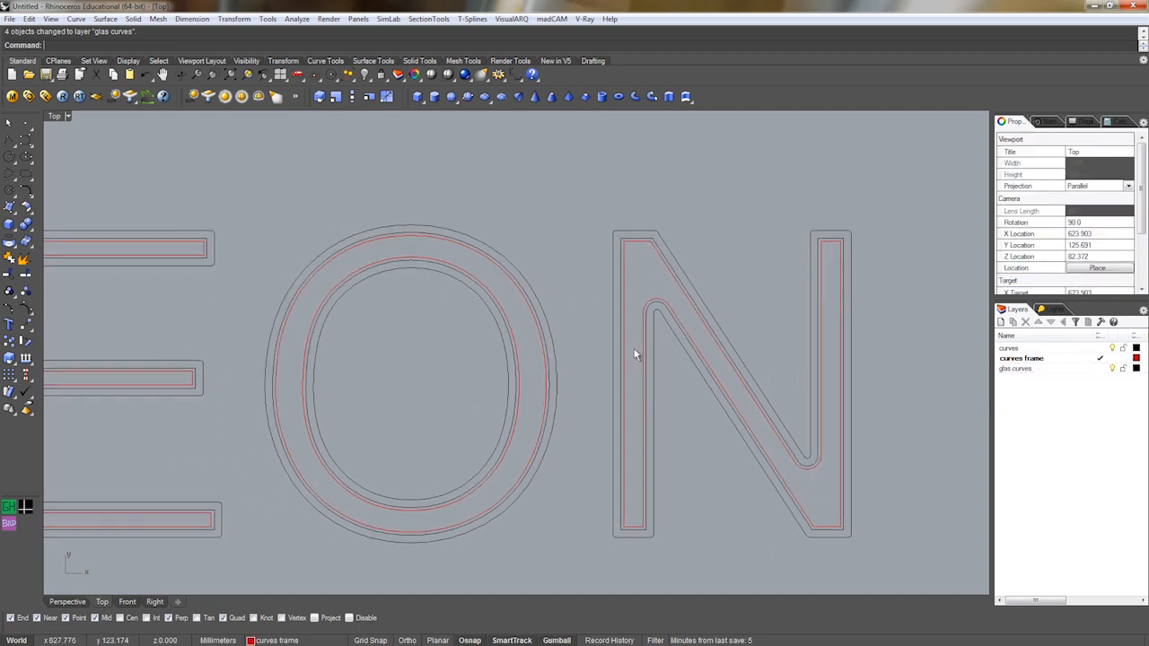
Make glas curves the current layer and toggle the curves frame layer's visibility to check the duplicated outlines.
left_click(1113, 370)
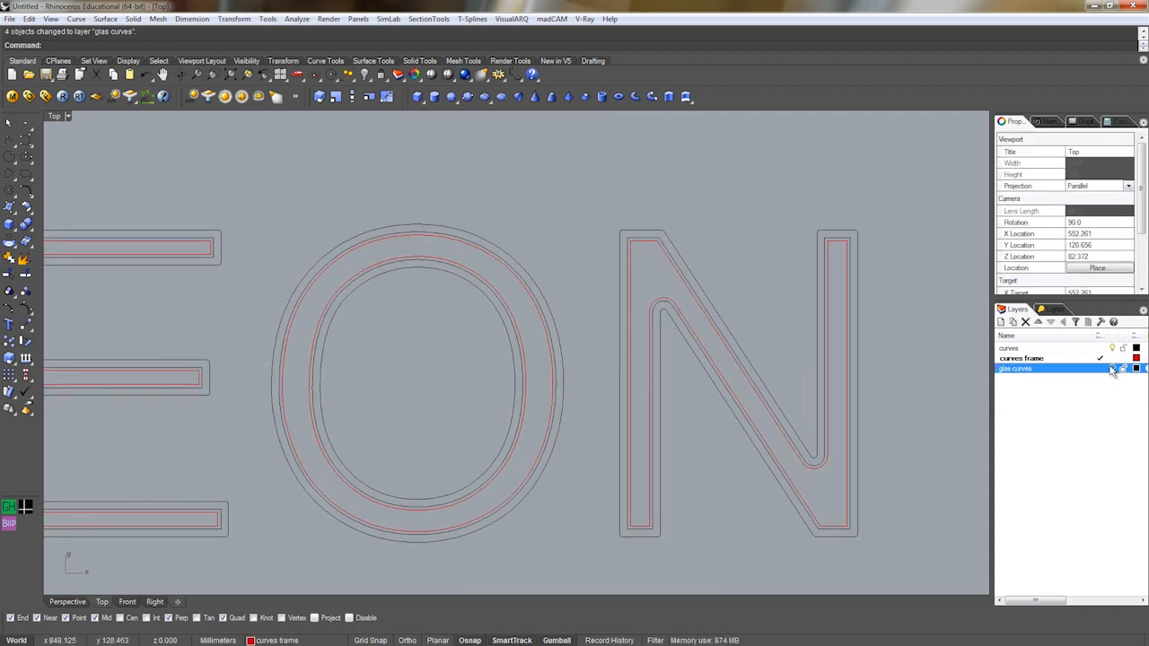
double_click(1062, 371)
left_click(1114, 360)
left_click(1111, 358)
right_click_drag(565, 395, 844, 397)
right_click_drag(562, 337, 832, 344)
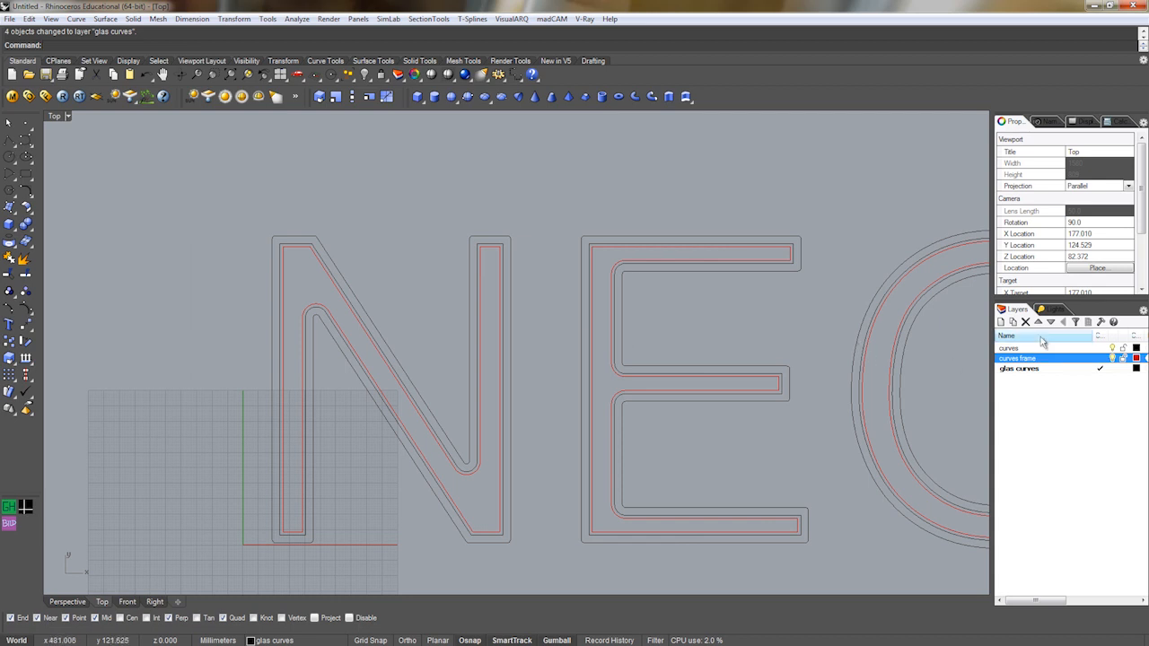
Add a layer named neon curves and make it current.
left_click(1000, 322)
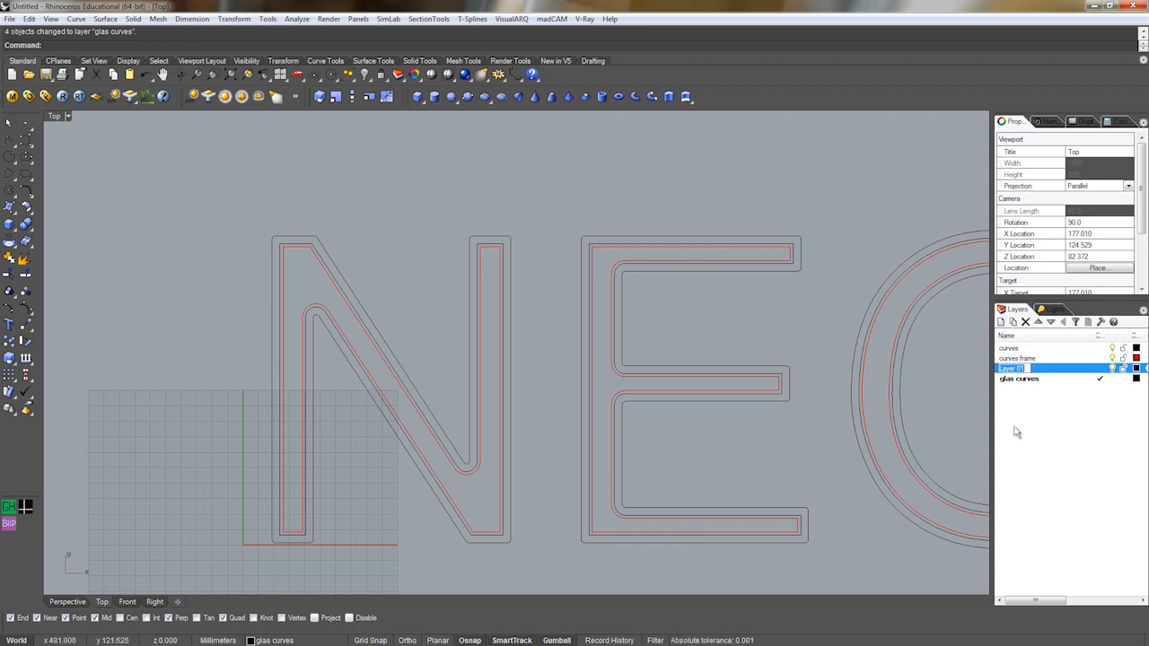
type("neon")
left_click(1051, 426)
double_click(1054, 368)
Draw a polyline from the middle of the first N's left stem base up to the middle of the stem's top edge.
left_click(11, 146)
scroll(256, 519, "up", 2)
left_click(298, 535)
scroll(303, 408, "down", 2)
mouse_move(306, 404)
right_mouse_down()
mouse_move(314, 471)
mouse_move(300, 425)
right_mouse_up()
right_click(303, 538)
right_click(301, 542)
scroll(301, 544, "up", 4)
left_click(302, 544)
scroll(306, 544, "down", 3)
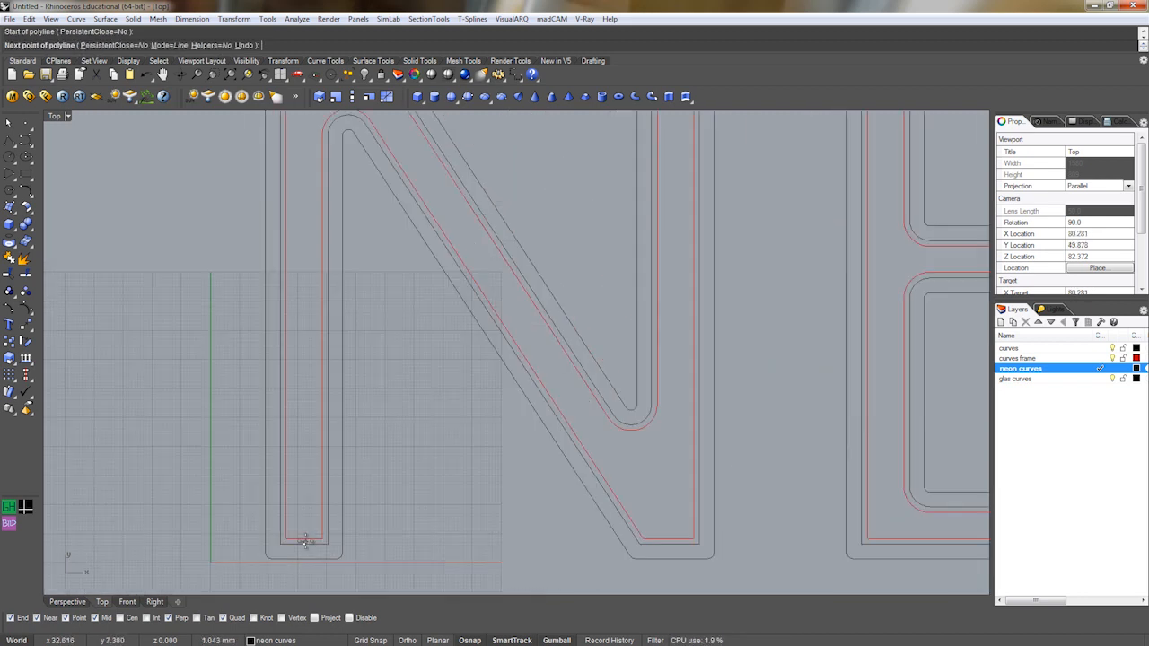
right_click_drag(300, 382, 292, 566)
scroll(292, 565, "down", 4)
scroll(296, 326, "up", 8)
left_click(295, 287)
Continue the polyline down the N's diagonal to the right stem's base and up to the middle of its top edge.
scroll(386, 380, "down", 8)
right_click_drag(443, 485, 323, 316)
scroll(457, 524, "up", 8)
scroll(459, 539, "down", 2)
left_click(461, 541)
right_click_drag(475, 287, 457, 482)
scroll(459, 439, "down", 4)
right_click_drag(478, 260, 457, 383)
scroll(448, 330, "up", 6)
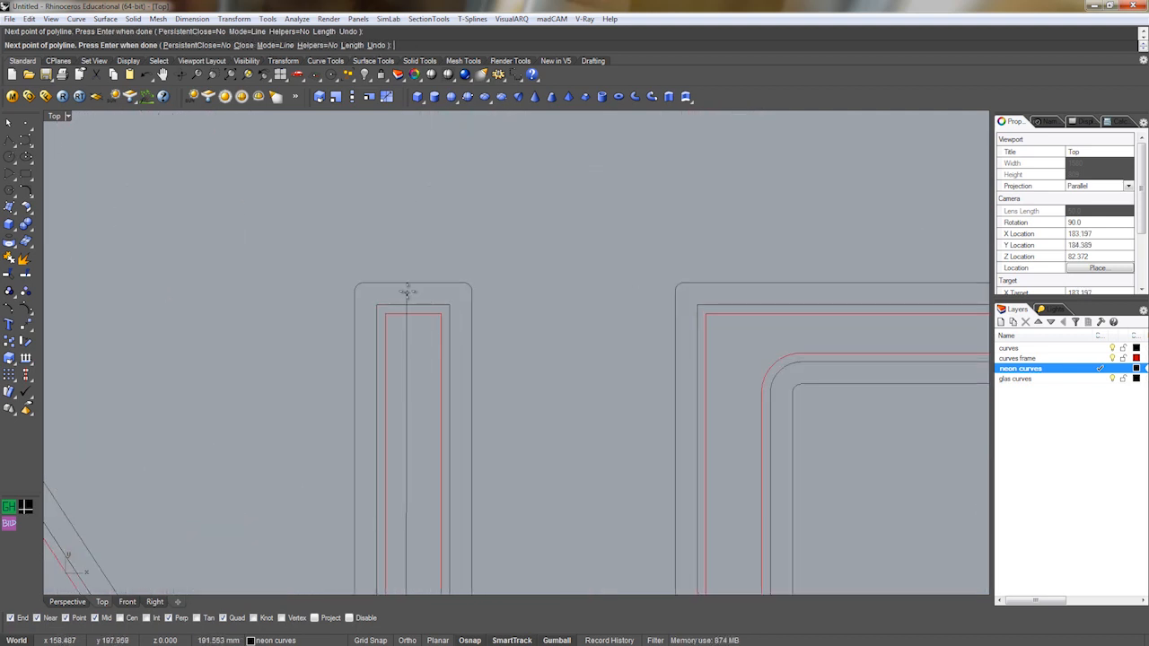
left_click(405, 304)
right_click(406, 333)
Fillet the upper corner of the N's centreline polyline with a radius of 2 mm.
left_click(405, 338)
scroll(404, 338, "down", 7)
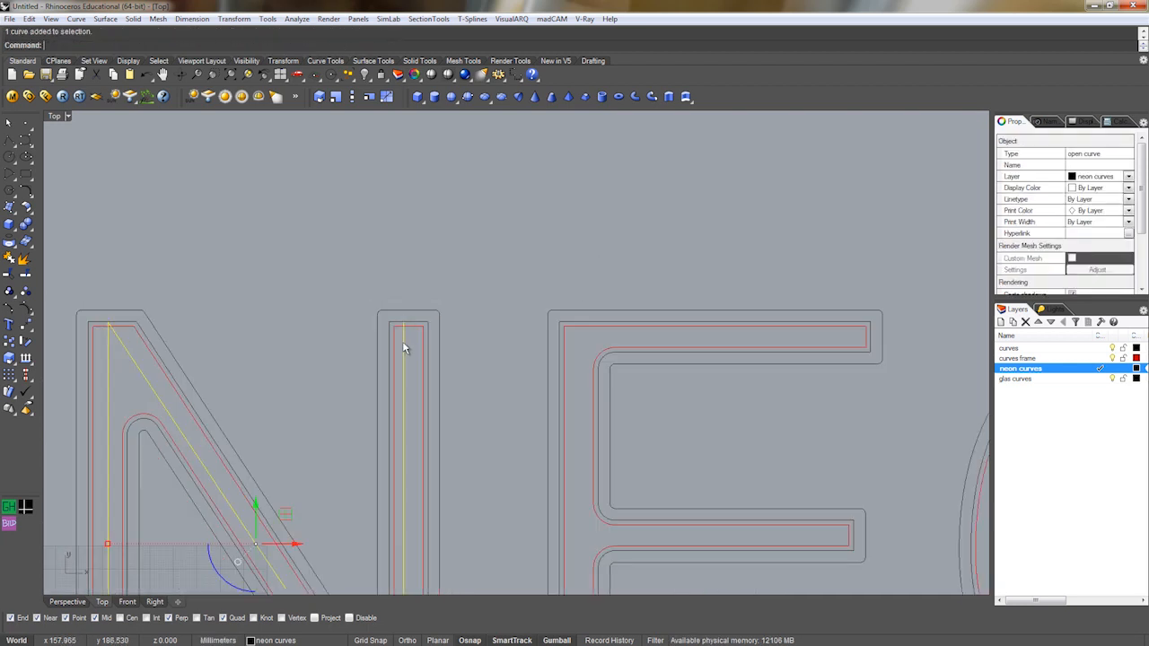
right_click_drag(451, 402, 391, 397)
scroll(216, 335, "up", 7)
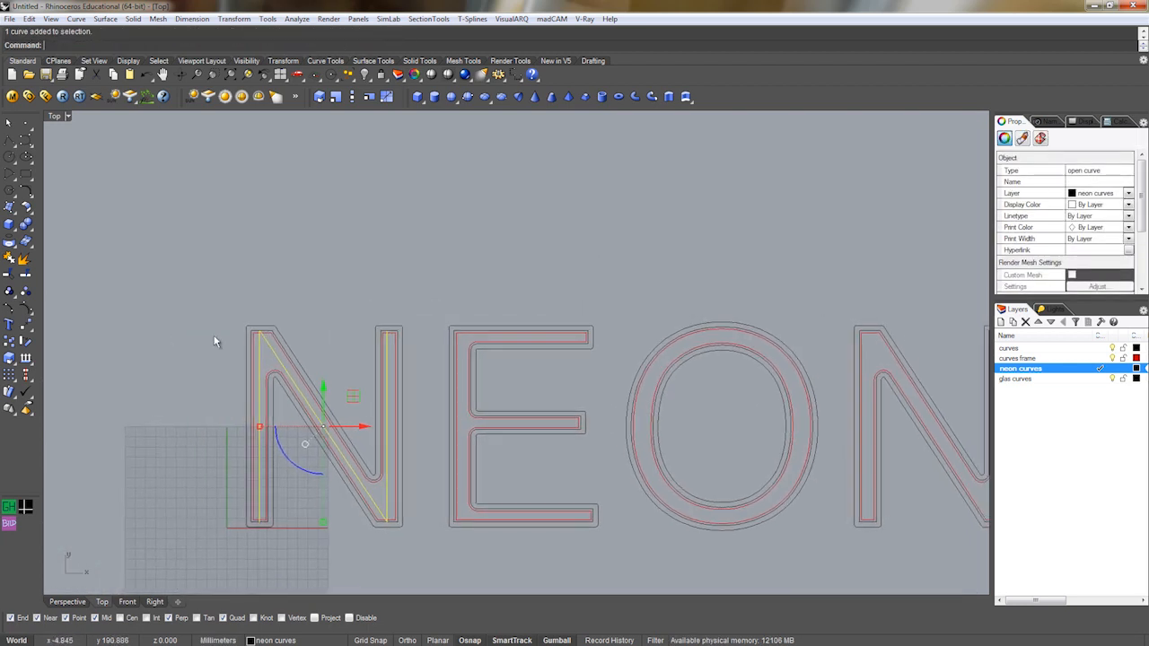
left_click(106, 20)
mouse_move(76, 19)
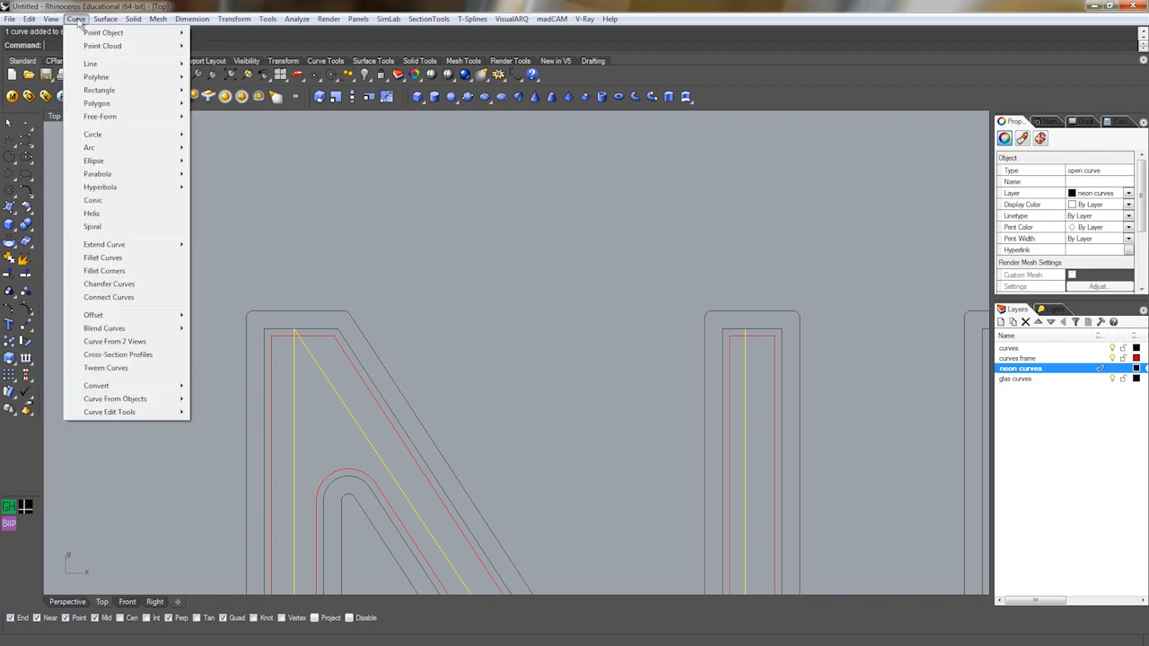
left_click(112, 261)
left_click(296, 350)
scroll(232, 305, "down", 5)
key("Return")
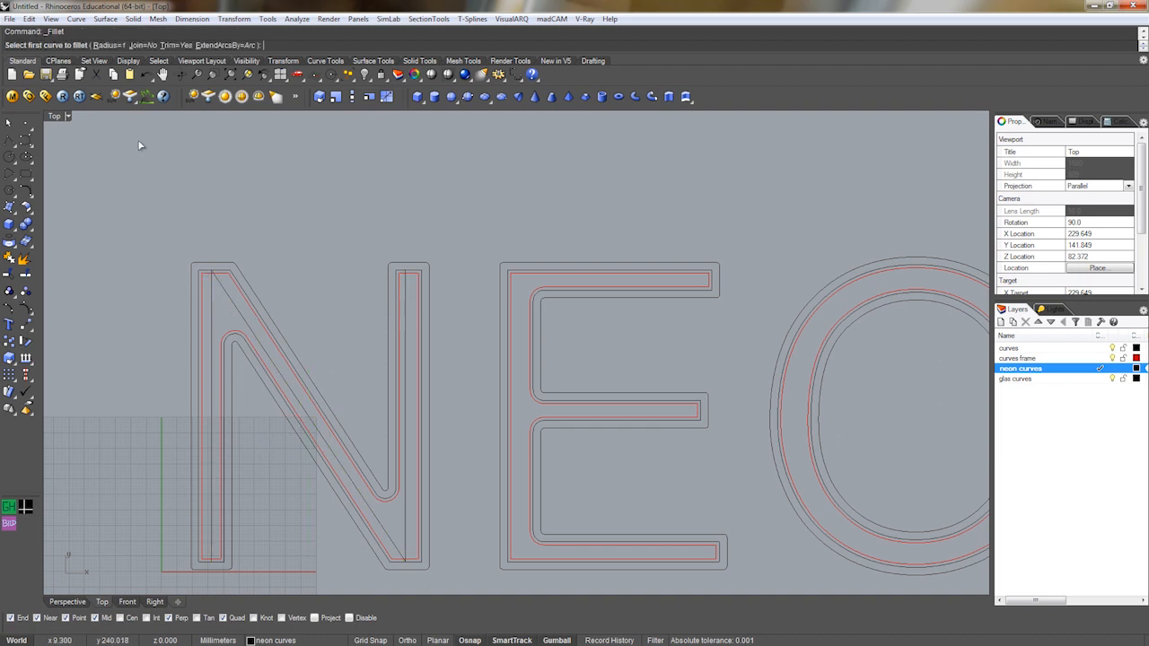
left_click(110, 45)
type("2")
key("Return")
scroll(197, 270, "up", 5)
left_click(277, 244)
left_click(265, 245)
Fillet the lower corner of the N's centreline polyline with the same 2 mm radius.
scroll(296, 288, "down", 13)
right_click_drag(325, 317, 185, 246)
scroll(390, 558, "up", 8)
scroll(386, 553, "up", 2)
right_click(377, 534)
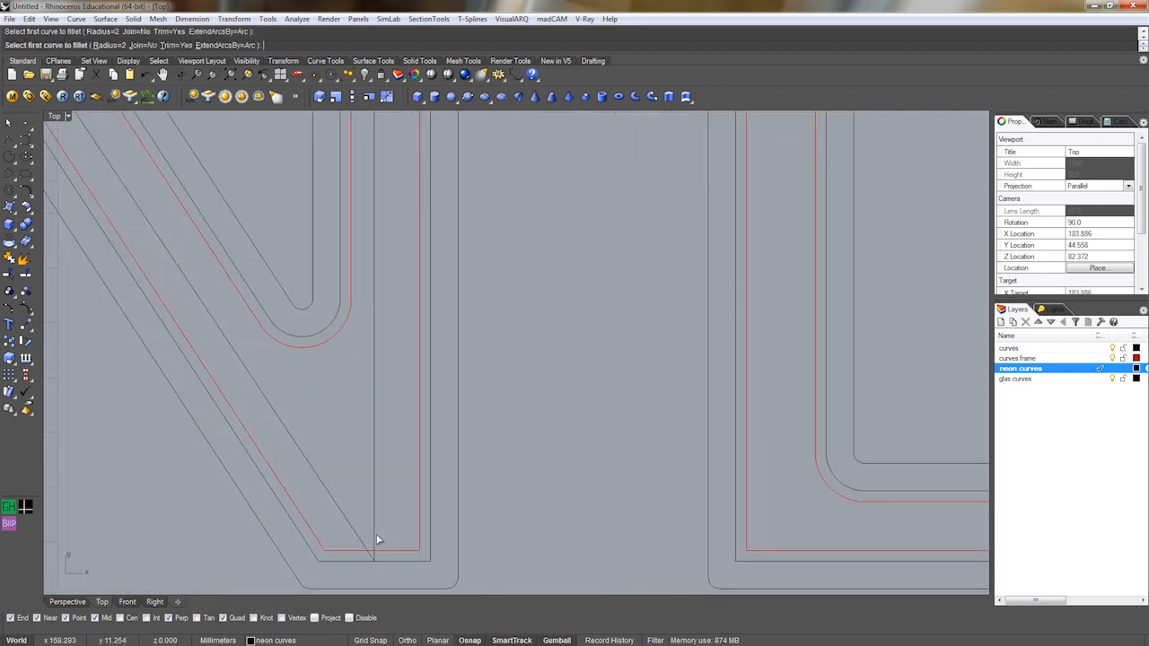
left_click(358, 548)
scroll(335, 500, "down", 5)
scroll(421, 513, "up", 5)
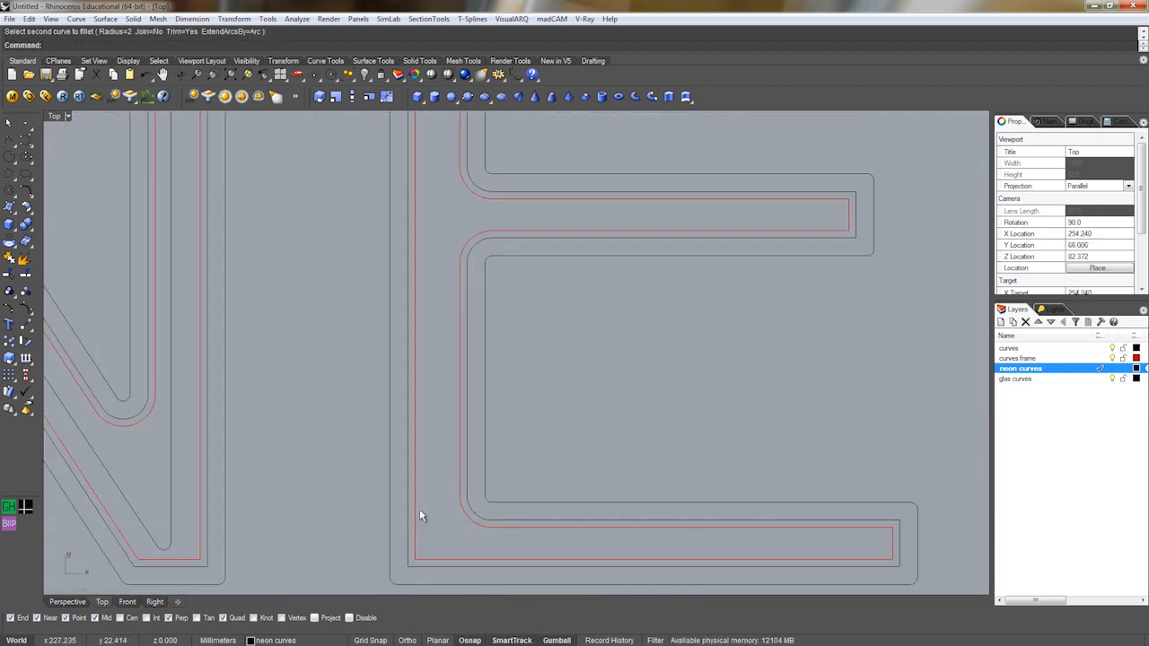
Start a polyline at the middle of the E's upper arm end and run it horizontally about 124 mm to the stem's centre.
scroll(408, 510, "down", 9)
right_click_drag(344, 296, 401, 268)
left_click(20, 146)
scroll(538, 386, "up", 8)
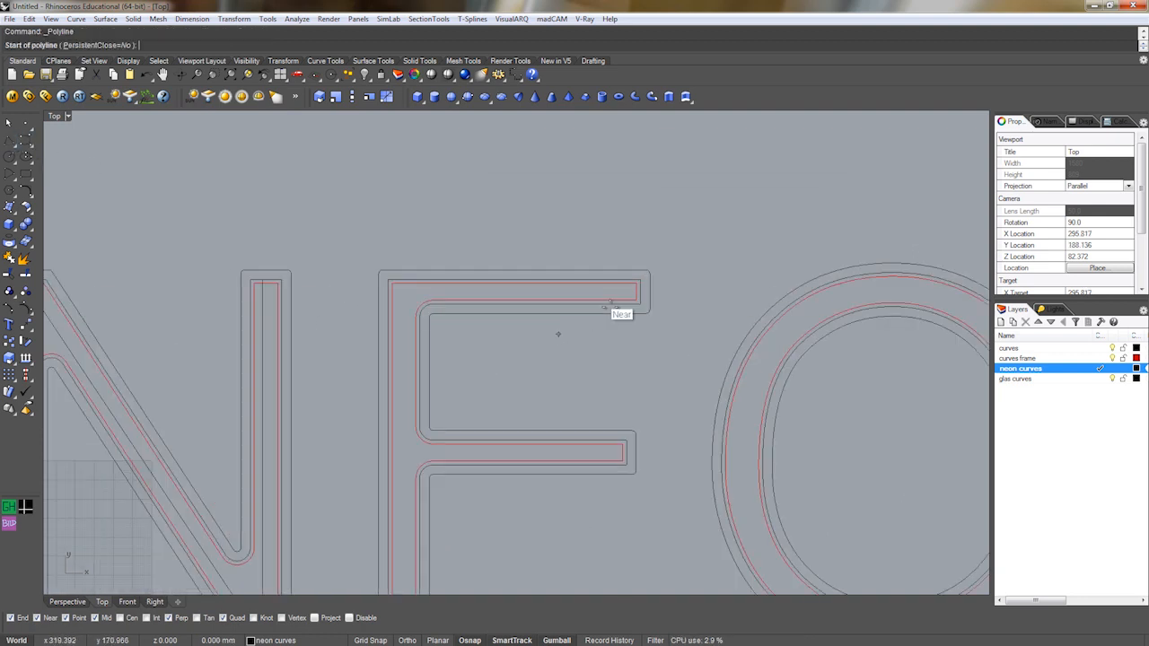
left_click(693, 272)
scroll(547, 295, "down", 3)
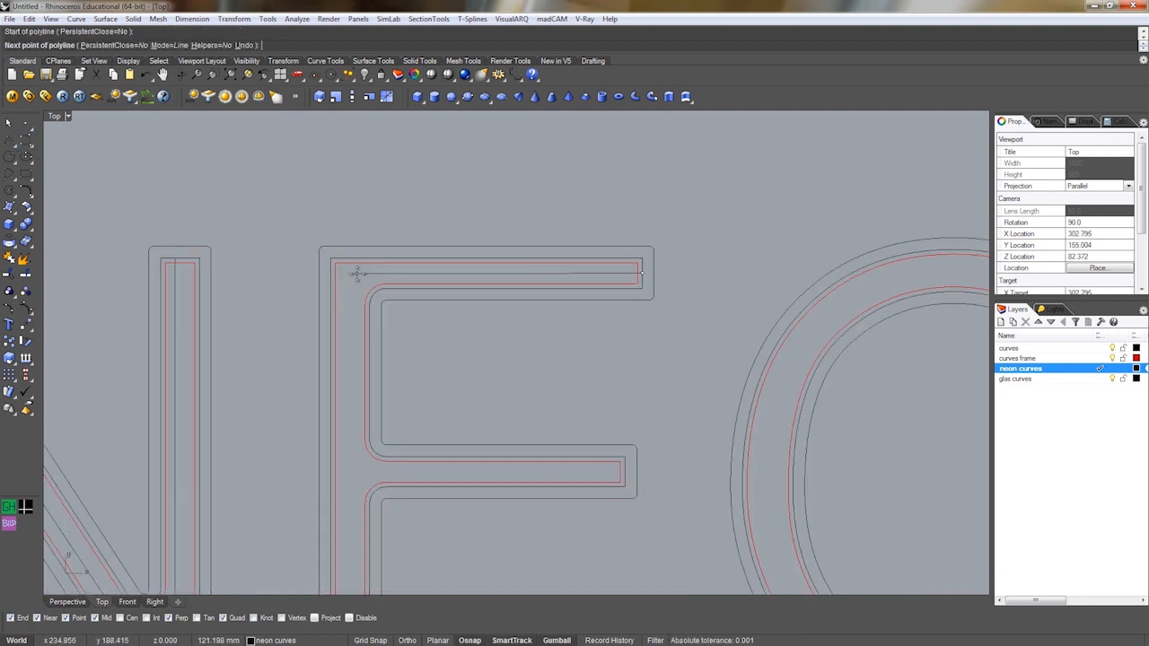
scroll(357, 273, "up", 3)
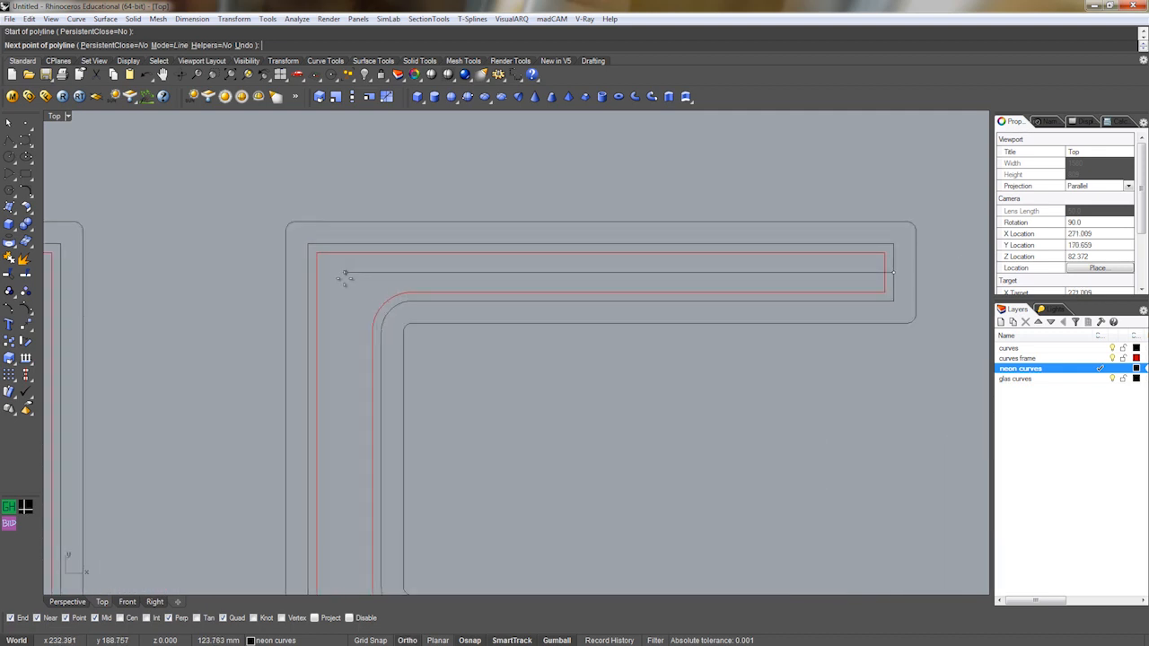
left_click(344, 272)
Continue the polyline about 176 mm down the E's stem and along the lower arm to the middle of its end.
scroll(332, 431, "down", 6)
scroll(336, 456, "up", 4)
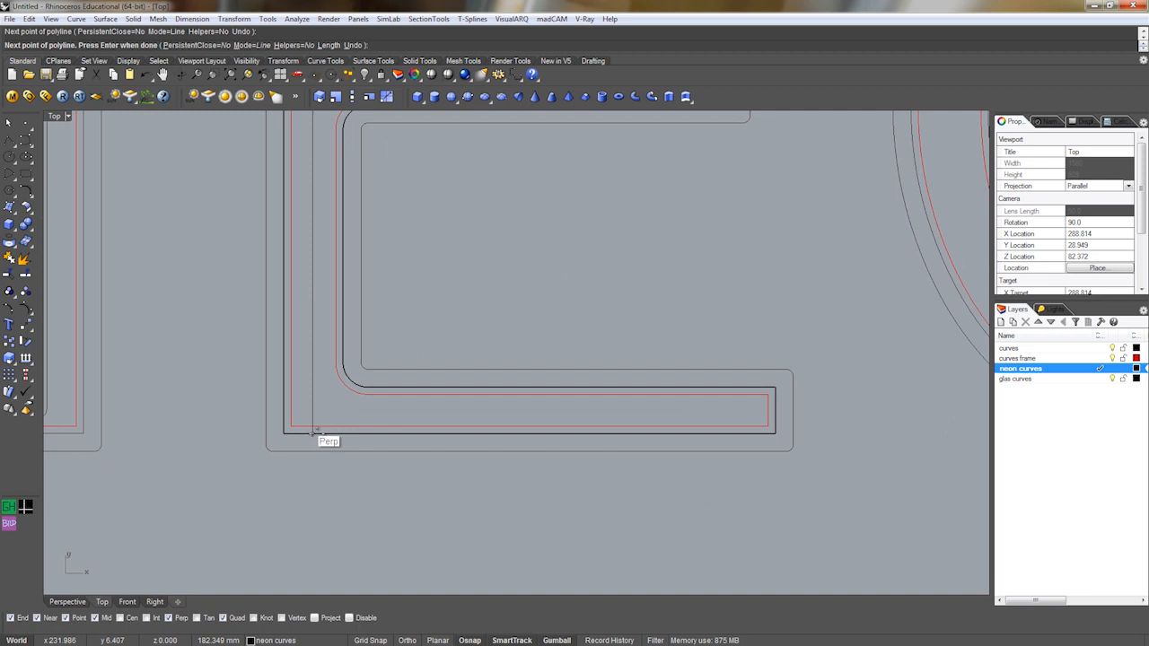
left_click(312, 410)
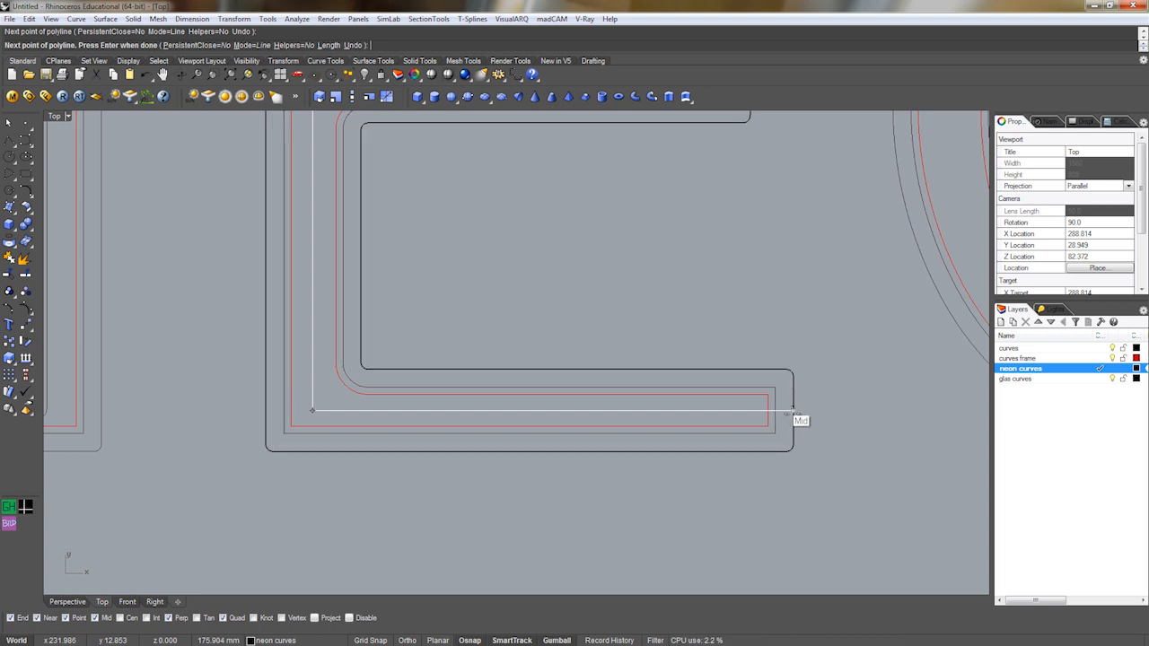
left_click(774, 410)
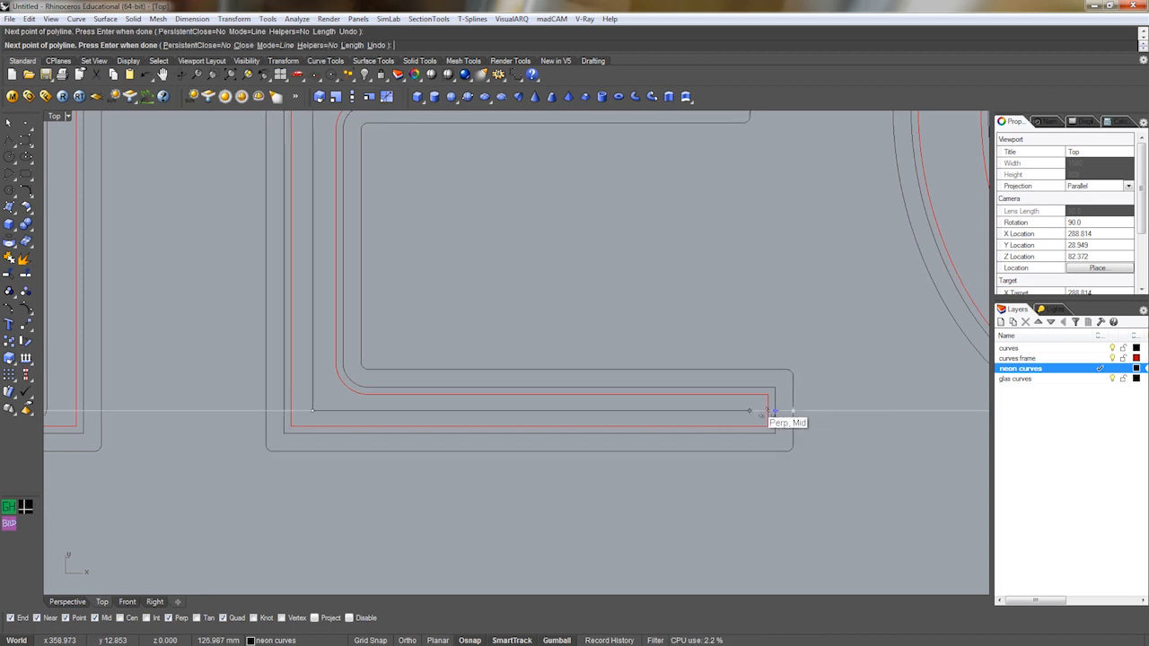
key("Return")
Draw a horizontal polyline from the middle of the E's middle arm end to the stem's centreline.
scroll(454, 426, "down", 8)
right_click_drag(439, 426, 426, 509)
scroll(538, 359, "up", 10)
right_click(574, 359)
left_click(603, 387)
scroll(544, 393, "down", 4)
scroll(334, 398, "up", 6)
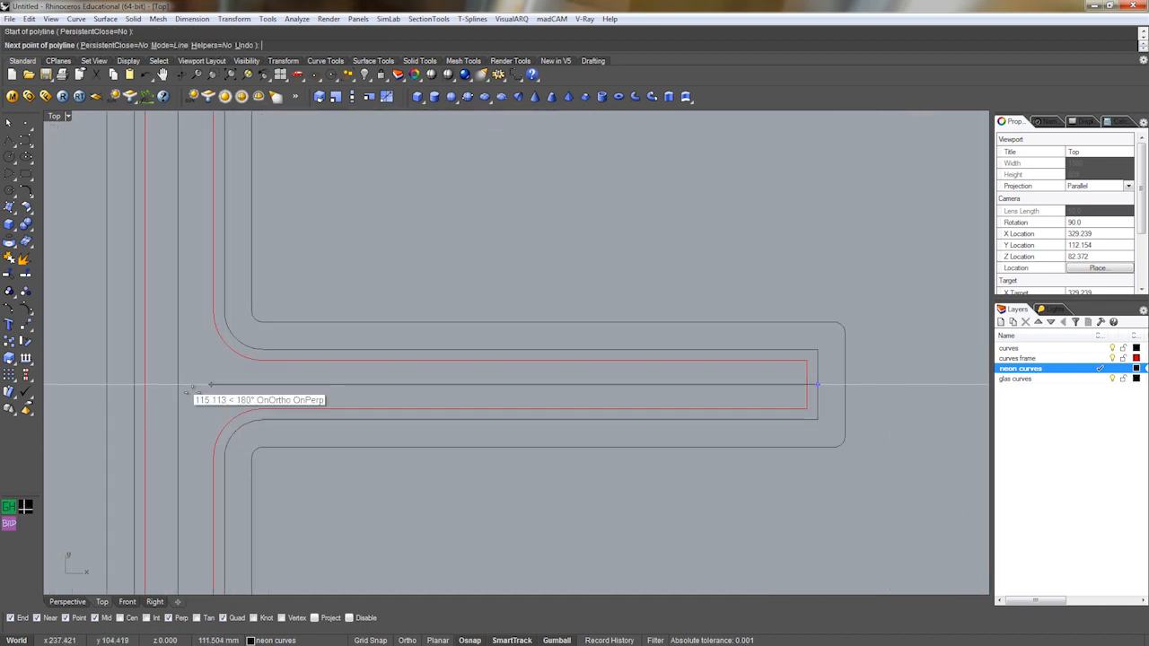
left_click(178, 385)
key("Return")
scroll(239, 391, "down", 7)
left_click(261, 385)
key("Escape")
Fillet the upper and lower stem corners of the E's centreline polyline with a 2 mm radius.
scroll(235, 278, "up", 10)
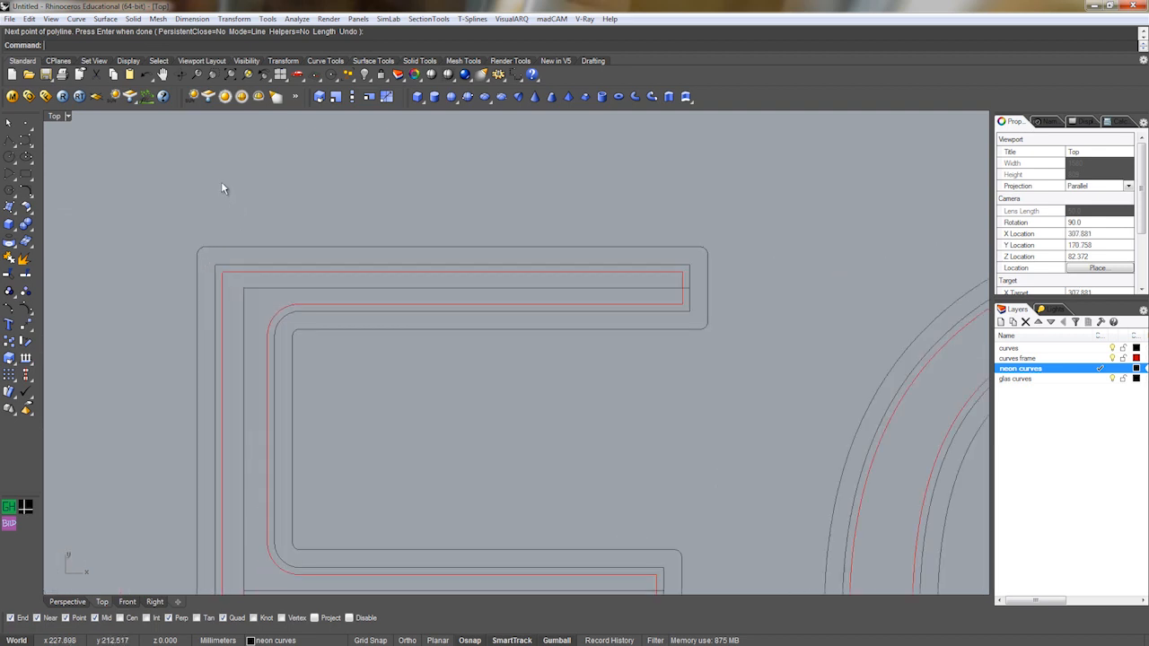
left_click(75, 18)
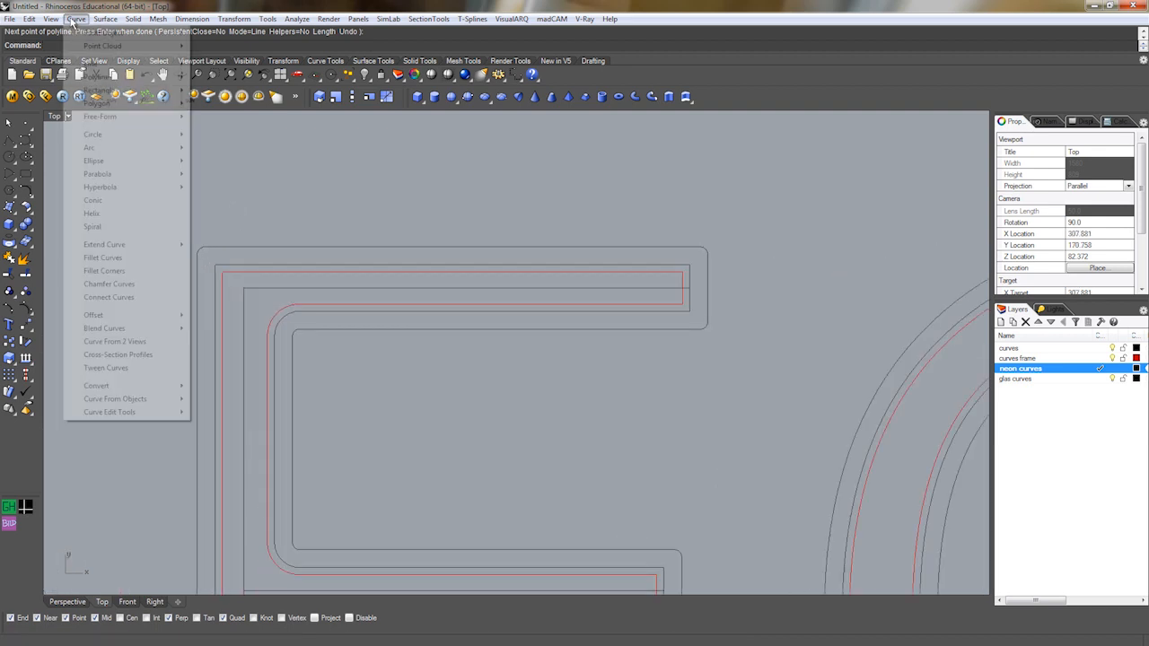
left_click(114, 259)
left_click(244, 300)
scroll(248, 302, "down", 5)
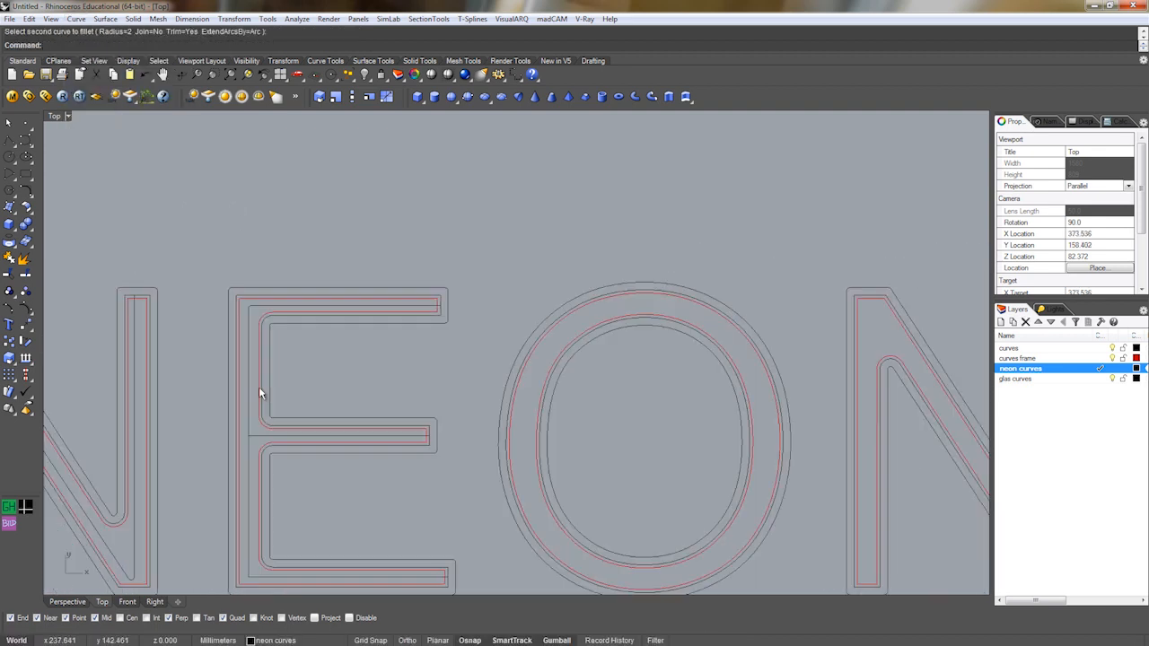
scroll(264, 236, "up", 8)
scroll(284, 235, "down", 6)
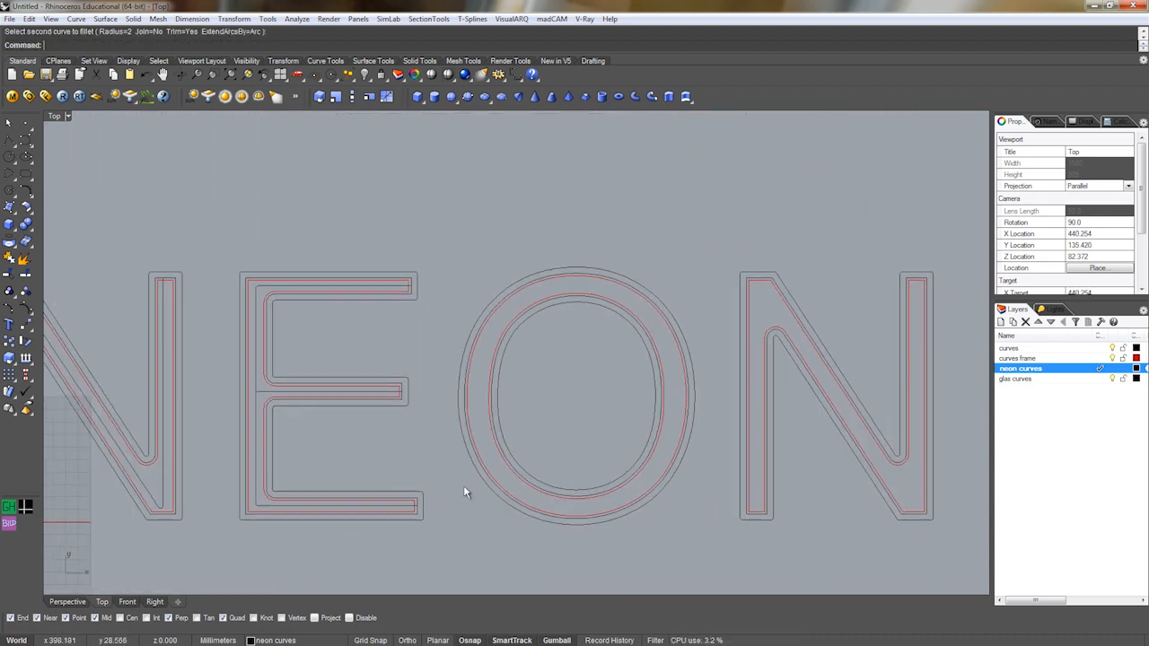
Show the control points of the E's two centreline curves and shift the arm-end points slightly inward, inside the red frame outline.
left_click(404, 279)
scroll(396, 400, "up", 2)
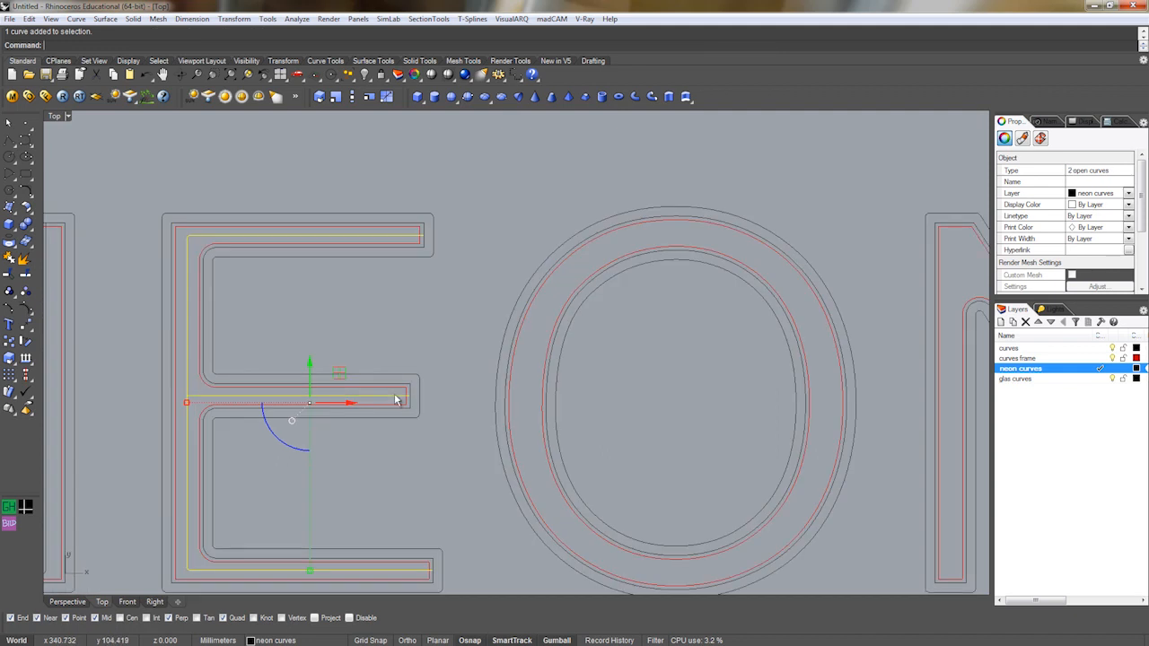
key("F10")
scroll(426, 290, "down", 3)
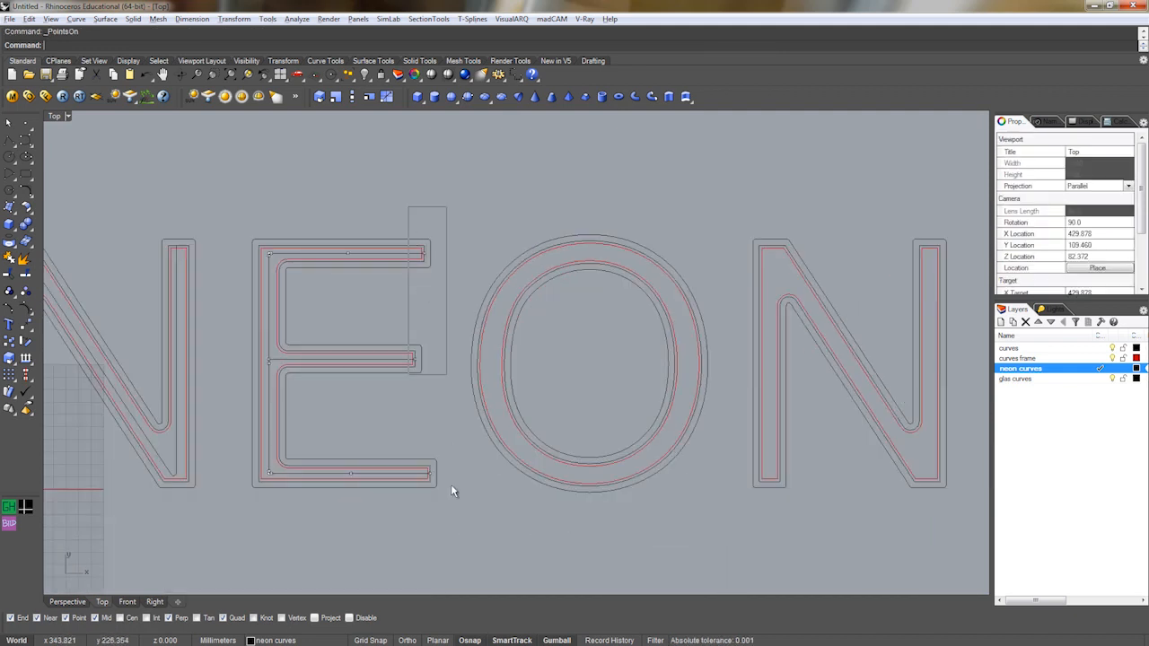
scroll(450, 375, "up", 2)
left_click_drag(451, 371, 443, 369)
right_click_drag(436, 422, 362, 396)
scroll(421, 451, "down", 7)
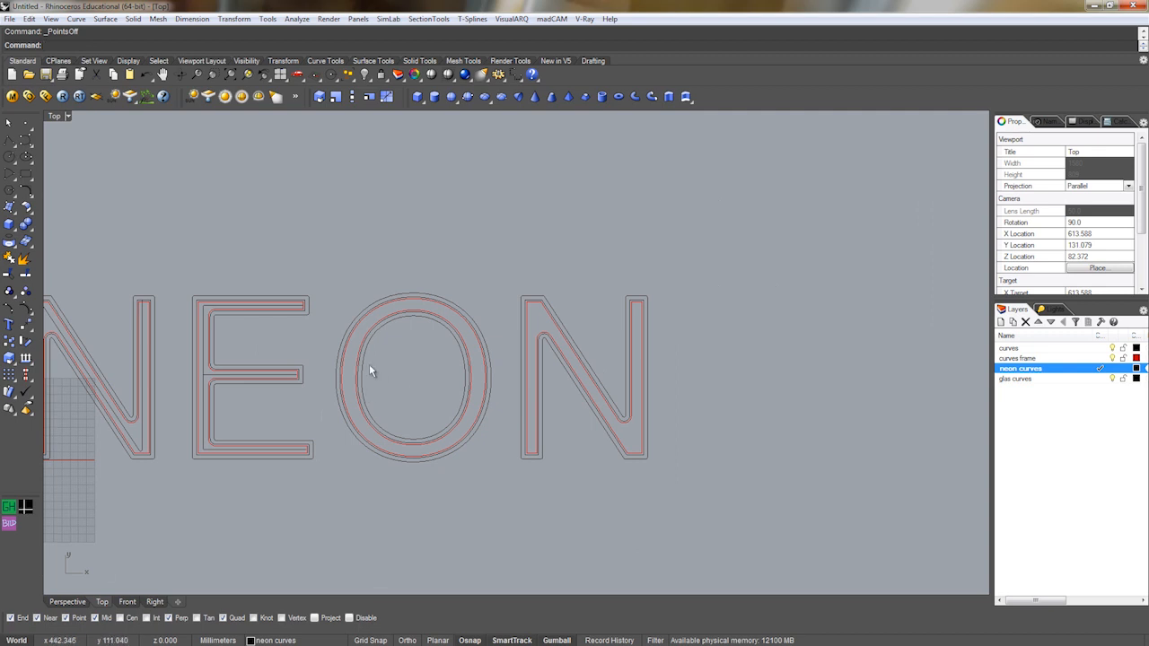
Offset the O's inner black outline outward by about 8.97 mm to run a closed centreline through the middle of the ring.
scroll(369, 326, "up", 3)
scroll(404, 338, "up", 3)
scroll(419, 333, "down", 4)
scroll(465, 344, "up", 4)
scroll(465, 344, "down", 4)
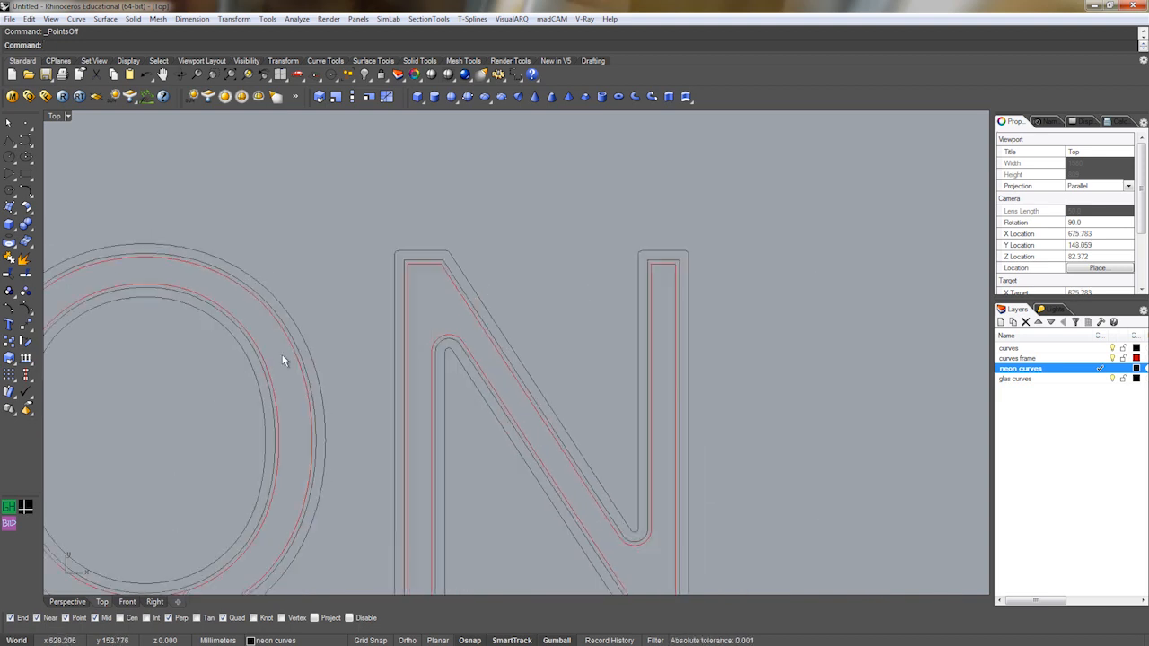
scroll(414, 332, "up", 4)
left_click(418, 333)
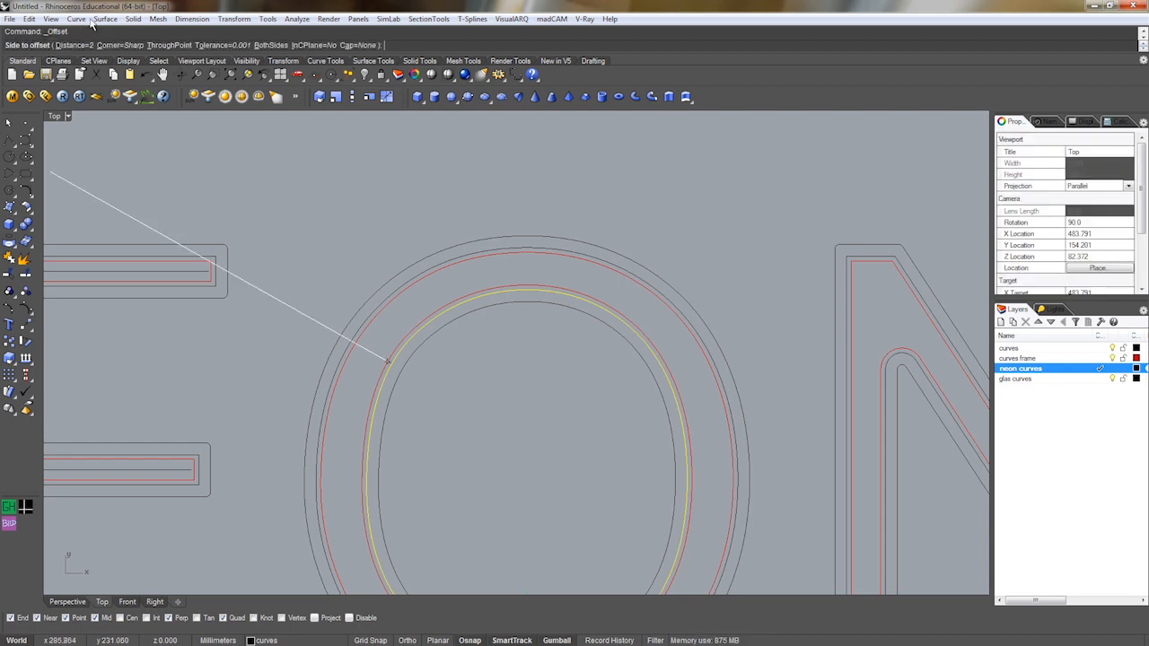
left_click(76, 44)
scroll(440, 359, "up", 3)
left_click(380, 290)
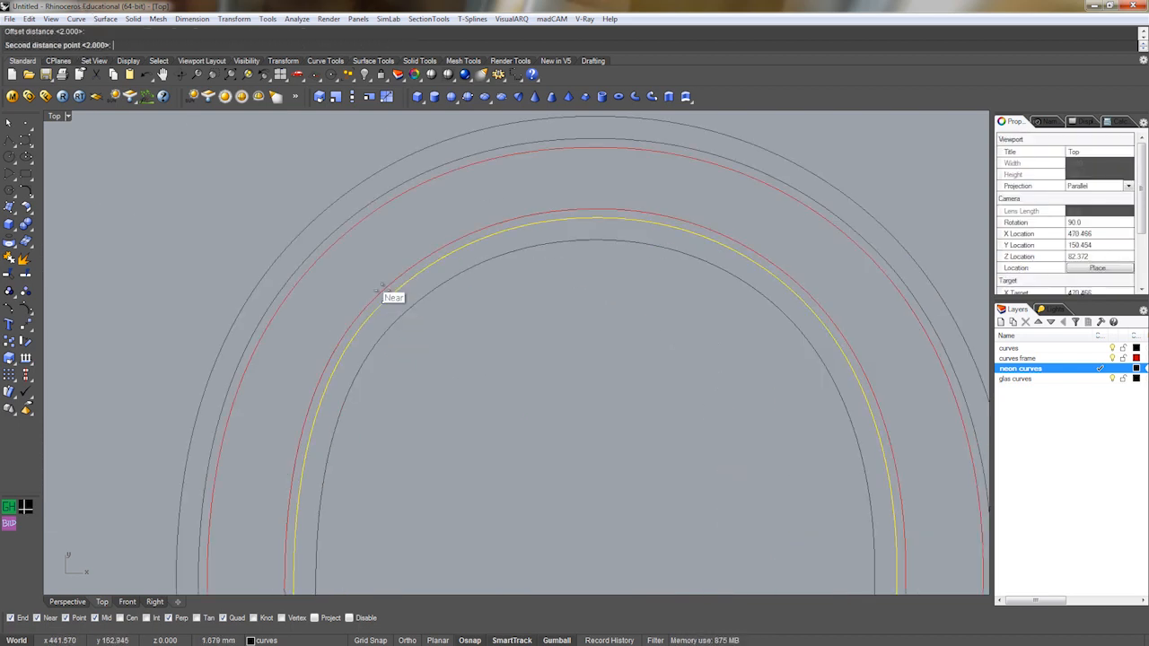
left_click(355, 272)
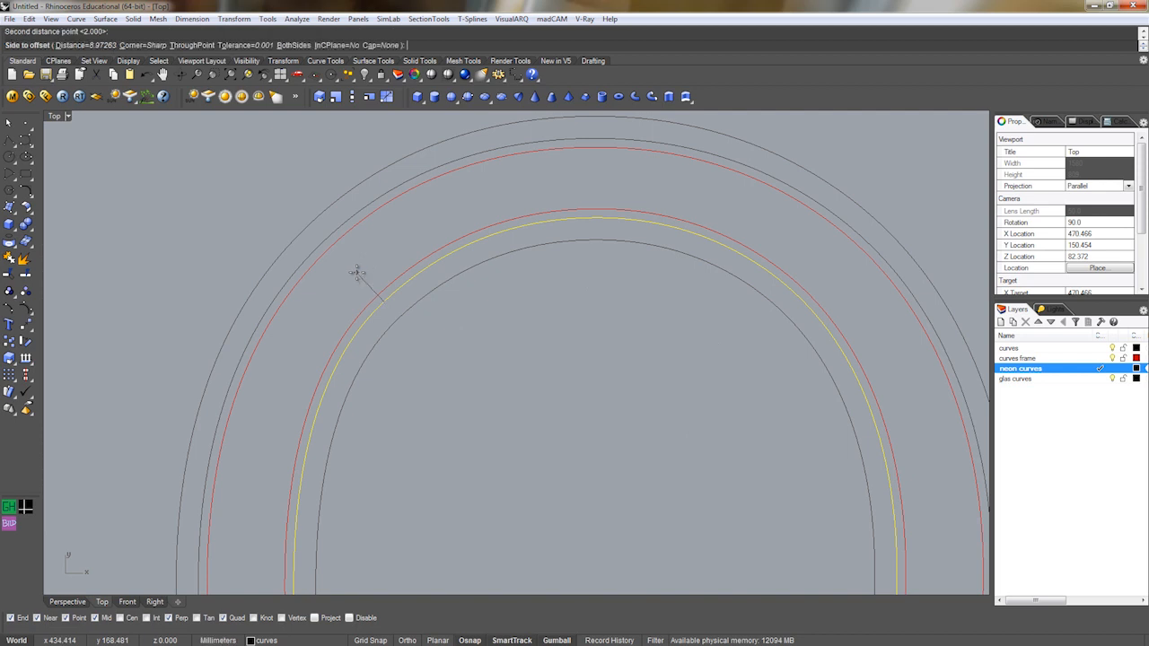
left_click(339, 323)
scroll(333, 359, "down", 5)
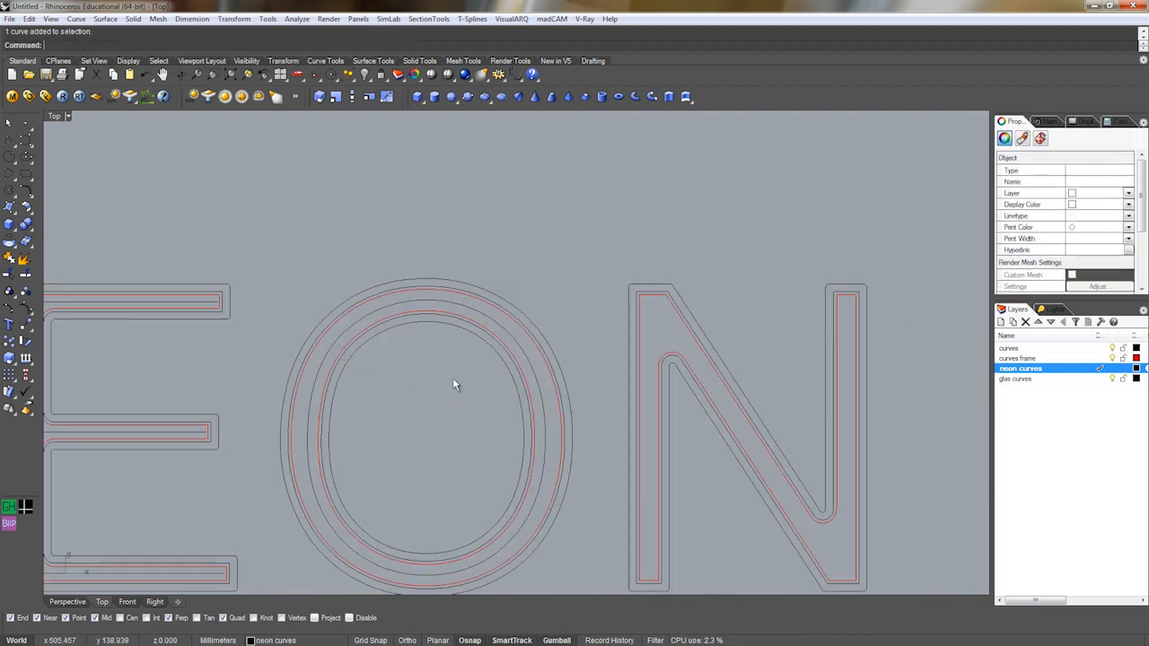
Copy the first N's neon centreline onto the last N, using matching points at the foot of the left stem.
right_click_drag(716, 410, 552, 386)
scroll(167, 237, "down", 10)
right_click_drag(167, 241, 462, 242)
scroll(273, 283, "up", 8)
left_click(247, 252)
scroll(251, 257, "down", 2)
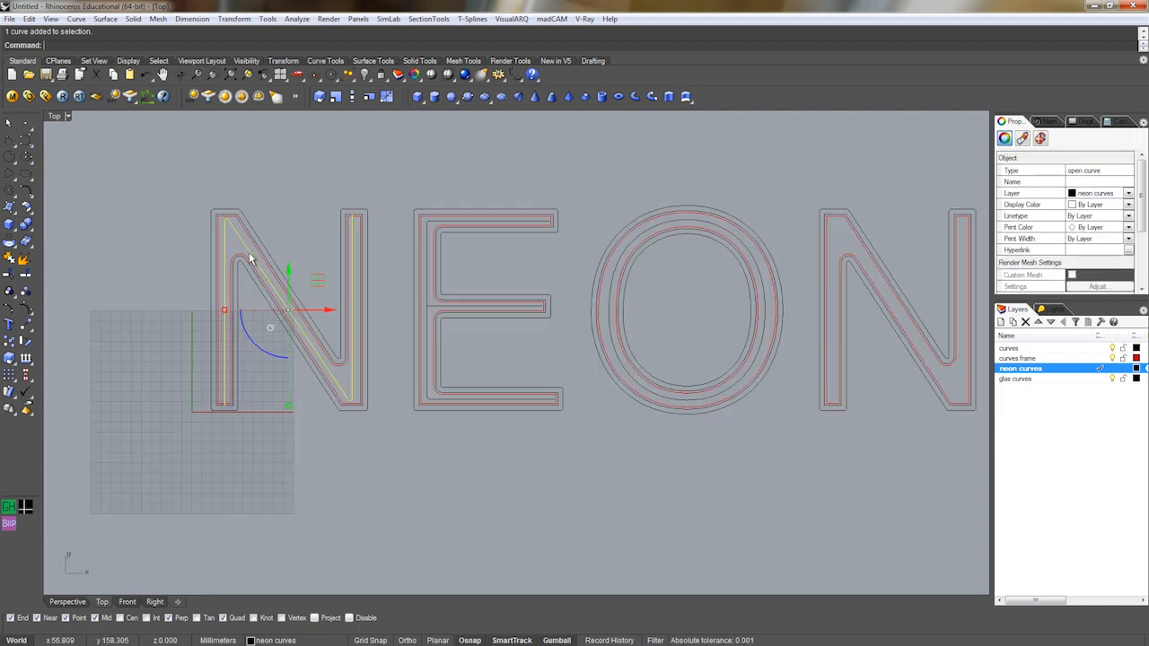
scroll(250, 254, "down", 2)
right_click_drag(249, 254, 241, 267)
type("copy")
key("Return")
scroll(225, 383, "up", 8)
left_click(216, 406)
scroll(297, 410, "down", 4)
scroll(236, 410, "up", 5)
left_click(570, 391)
scroll(557, 426, "down", 5)
key("Return")
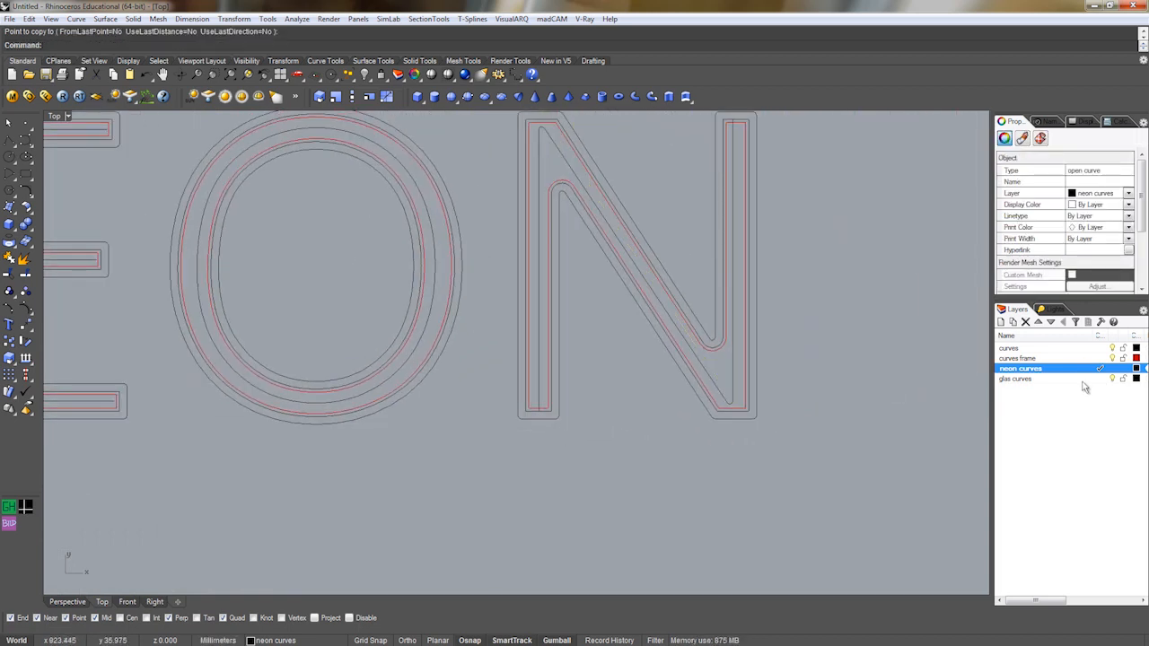
Make the glas curves layer current, and hide and re-show the neon curves layer to check which curves it holds.
left_click(1082, 381)
left_click(1113, 369)
scroll(460, 384, "down", 5)
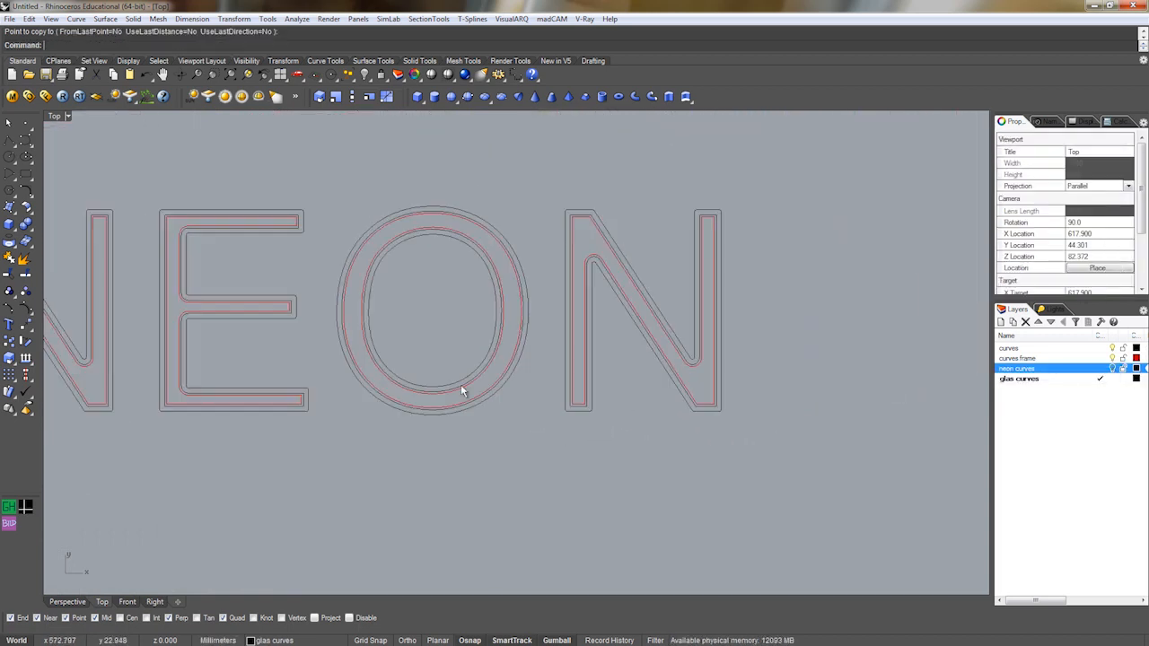
left_click(1111, 369)
right_click_drag(806, 477, 671, 474)
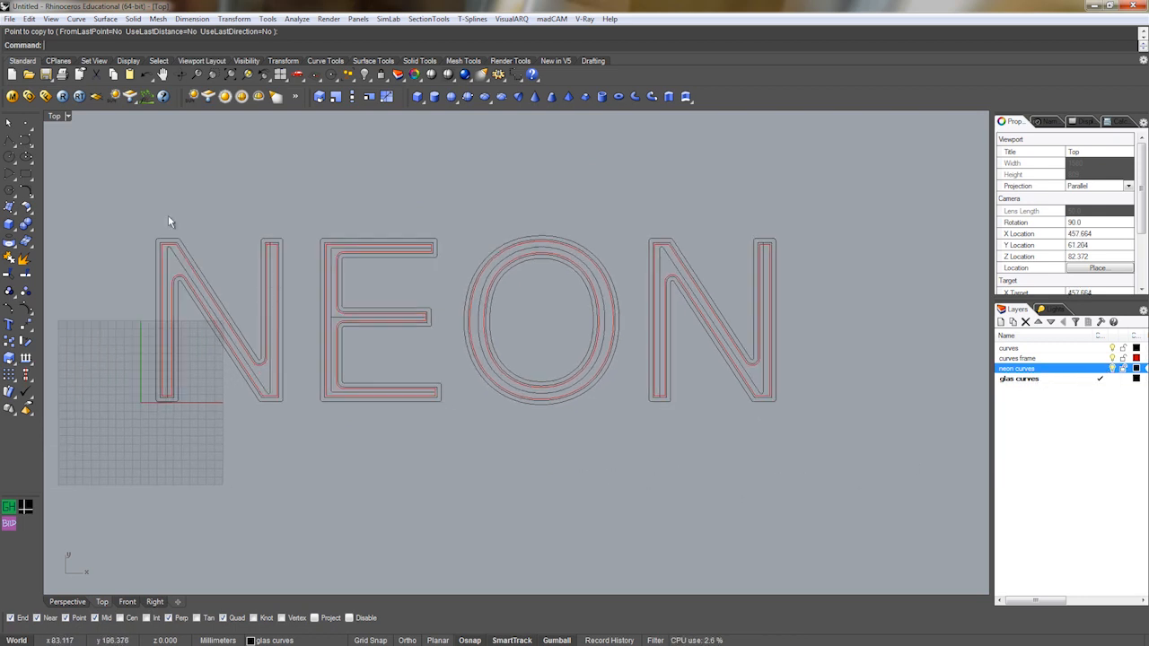
Select all the NEON lettering curves and rotate them to stand upright in the Perspective view.
left_click_drag(124, 205, 944, 521)
right_click_drag(475, 492, 626, 493)
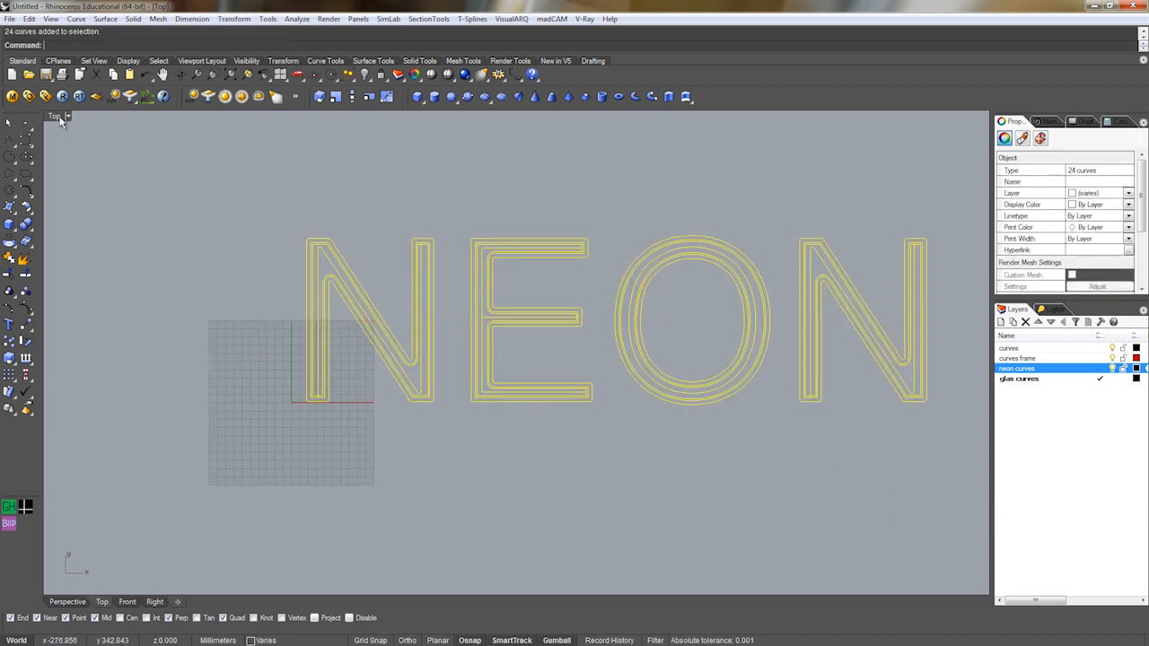
double_click(57, 116)
double_click(540, 116)
right_click_drag(554, 333, 610, 327)
left_click_drag(594, 321, 623, 464)
Move the upright lettering from the middle of the first N's stem foot to the origin at 0,0.
scroll(512, 471, "up", 5)
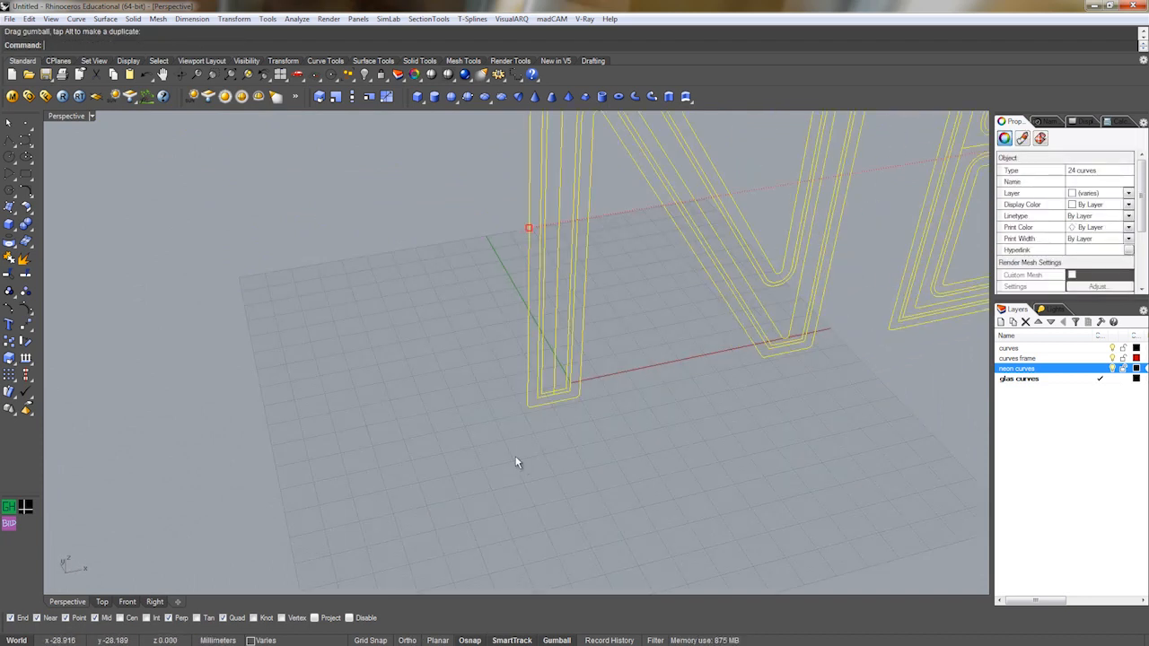
left_click(554, 404)
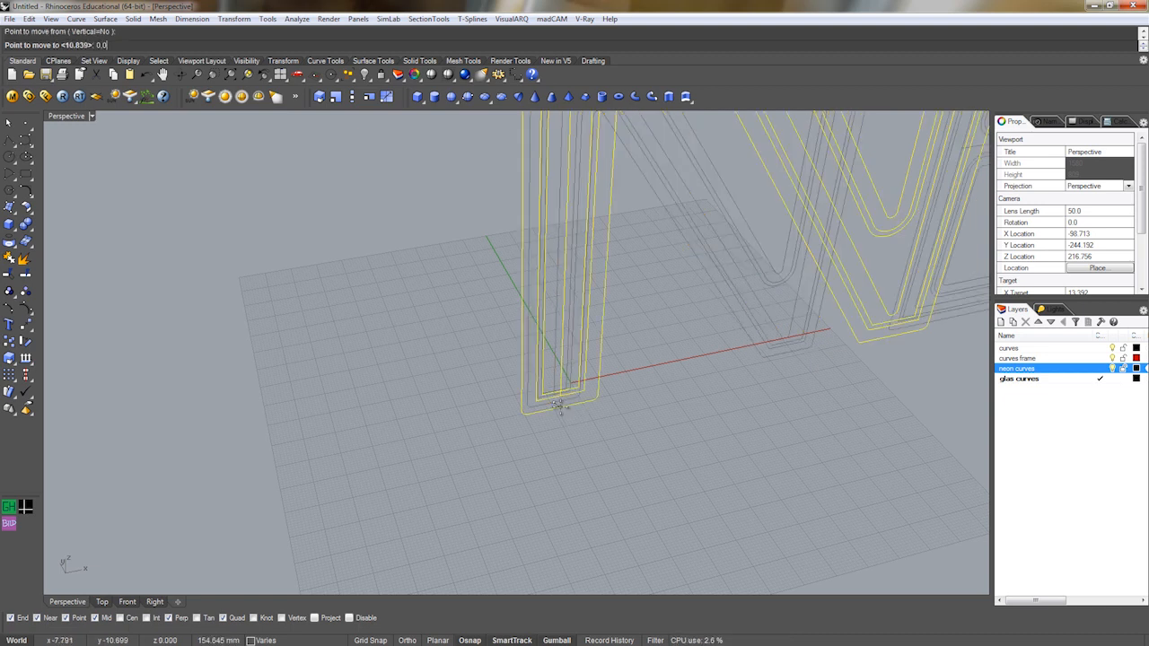
key("Return")
left_click(661, 442)
Examine the upright NEON curves as a whole and from an angle around the first N.
scroll(660, 442, "down", 10)
right_click_drag(661, 442, 514, 448)
scroll(651, 378, "down", 2)
right_click_drag(672, 439, 591, 440, "shift")
scroll(593, 441, "up", 7)
scroll(591, 440, "down", 2)
right_click_drag(513, 431, 536, 444)
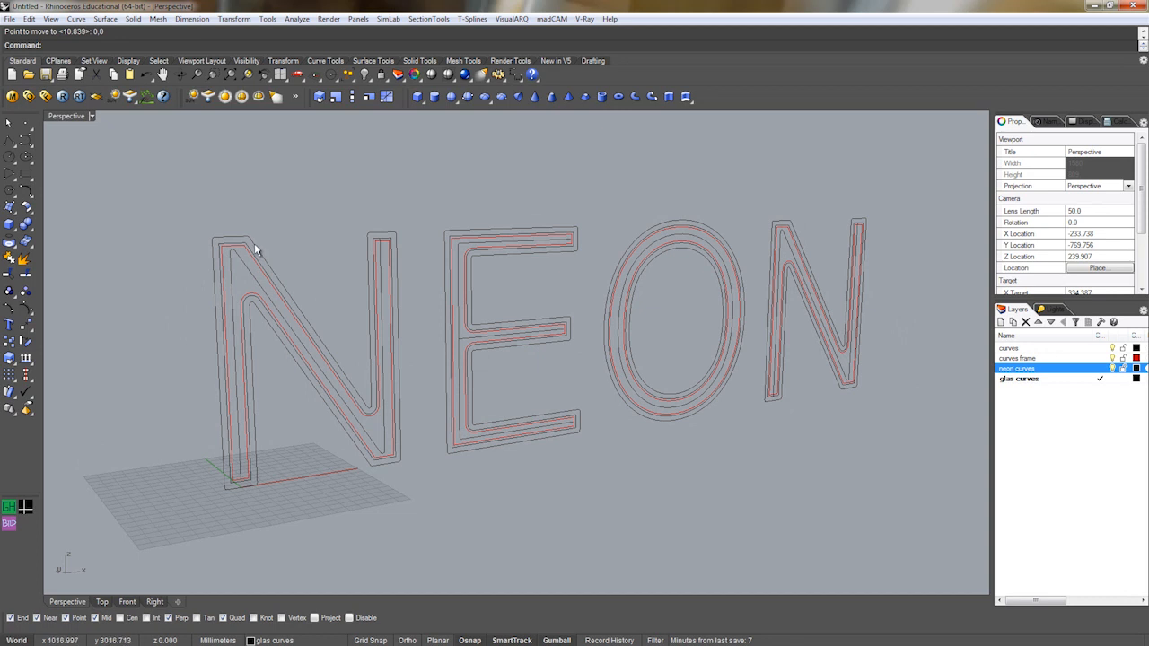
scroll(216, 251, "up", 4)
scroll(239, 252, "down", 2)
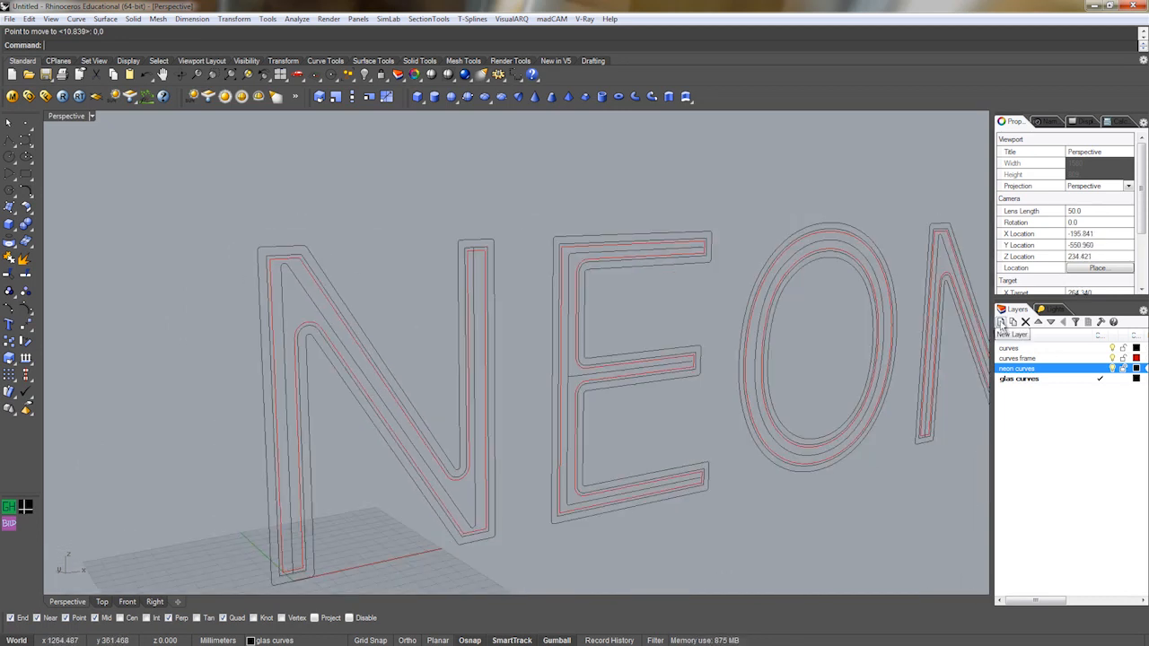
Create a new layer named volume and set its colour to cyan.
left_click(1001, 323)
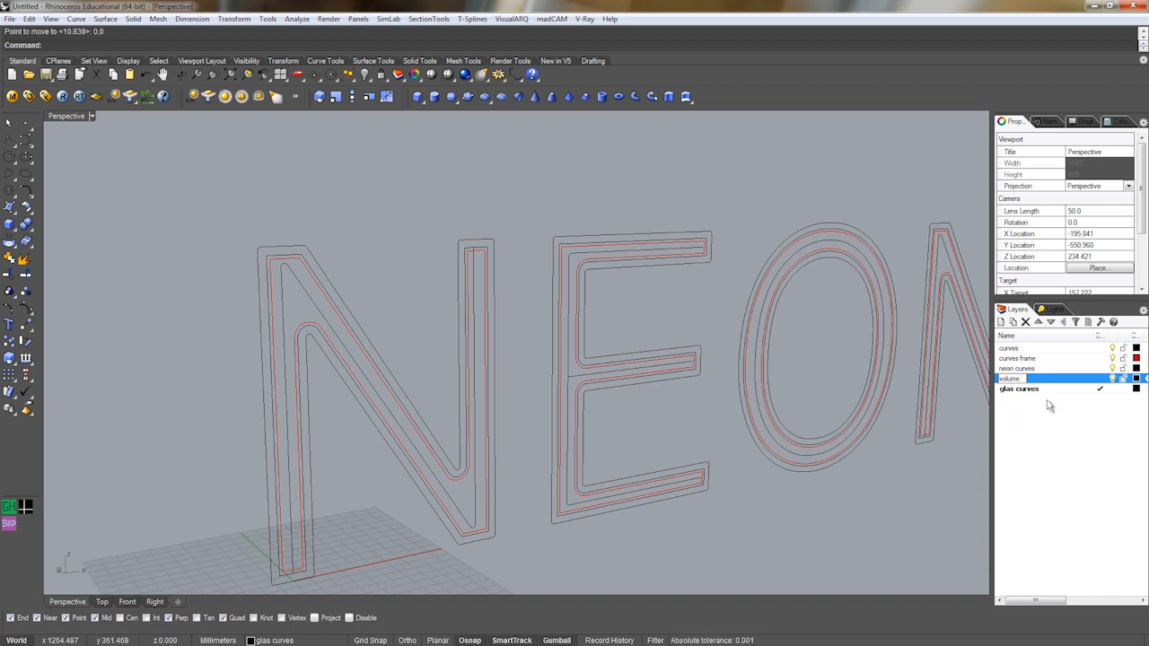
left_click(1136, 379)
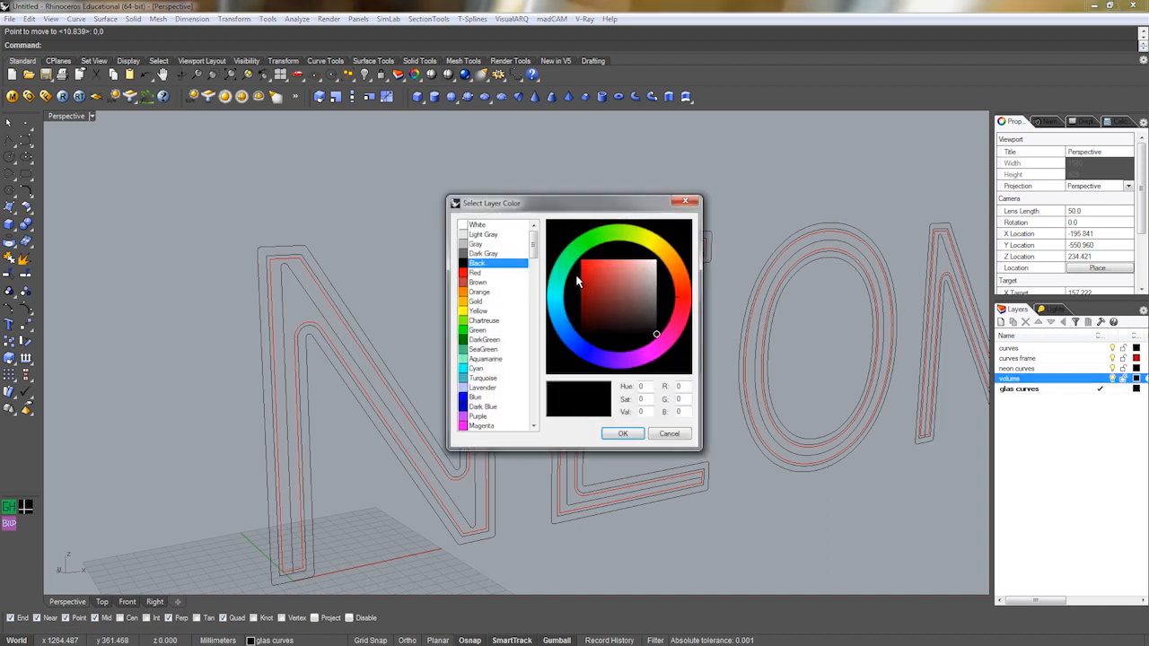
left_click_drag(564, 282, 552, 304)
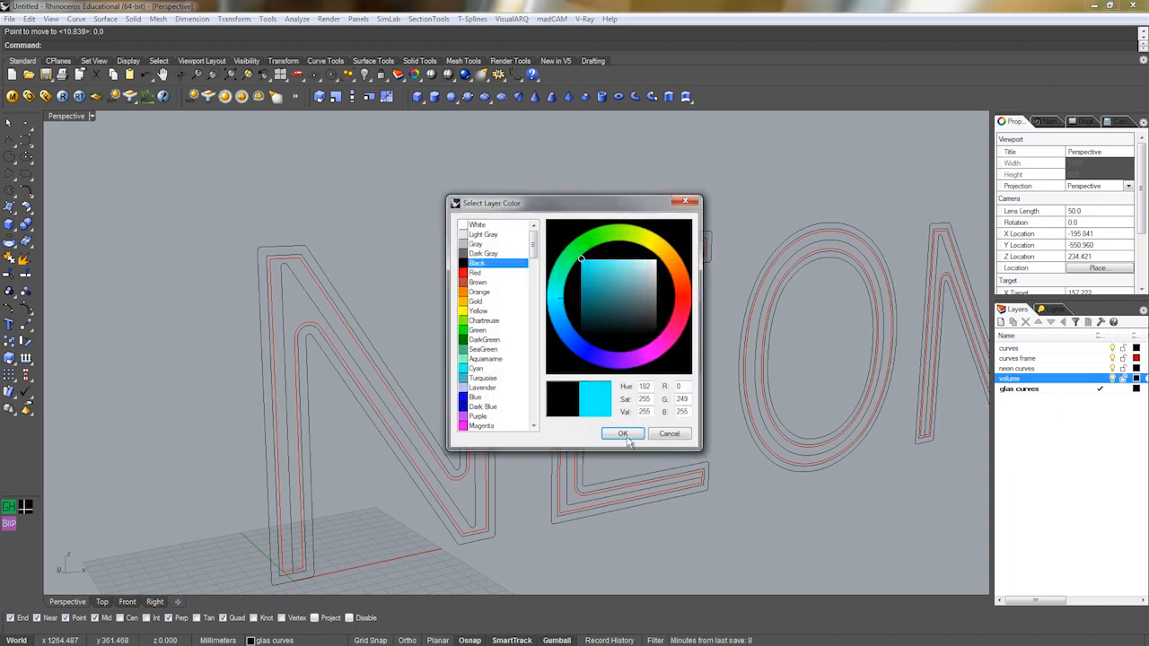
left_click(626, 436)
Select the outer outline and the adjacent black inner outline on the first N, the E and the O's outer edge.
scroll(268, 242, "up", 6)
left_click(267, 243)
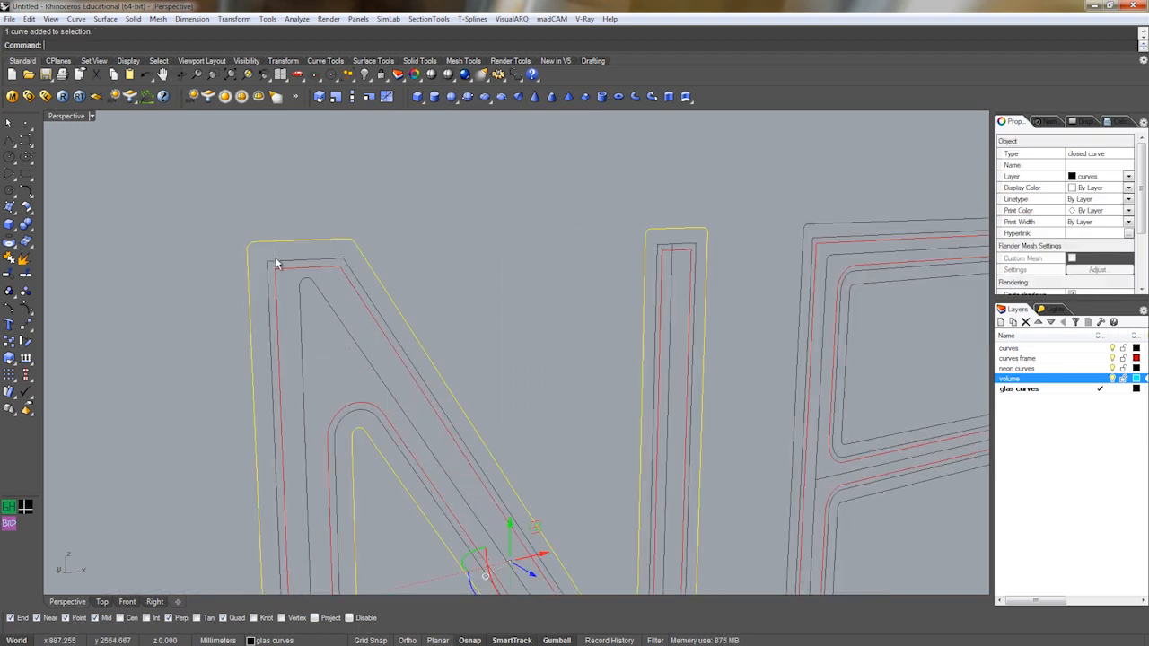
left_click(274, 258, "shift")
scroll(404, 266, "down", 5)
right_click_drag(412, 268, 325, 282)
left_click(609, 254, "shift")
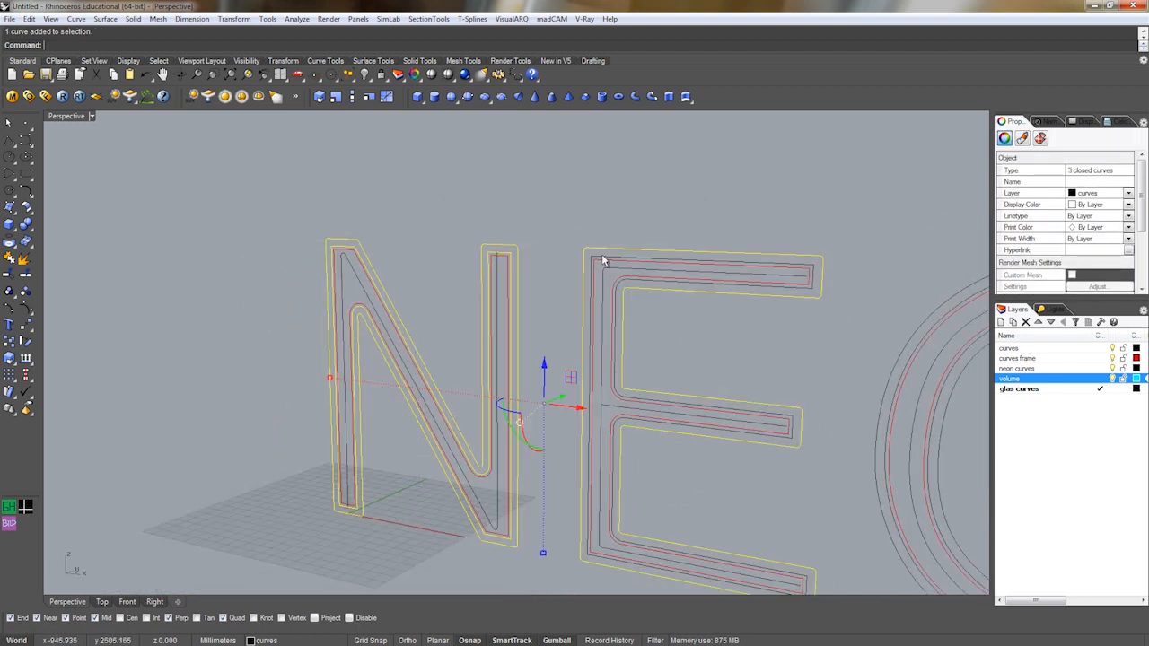
scroll(603, 260, "down", 3)
scroll(597, 269, "up", 5)
left_click(628, 278, "shift")
left_click(629, 277, "shift")
Add the last N's outline pair and the O's inner outline pair to the selection and extrude all as solids by 50 mm.
scroll(631, 278, "down", 4)
scroll(648, 274, "up", 6)
left_click(673, 264, "shift")
left_click(678, 284, "shift")
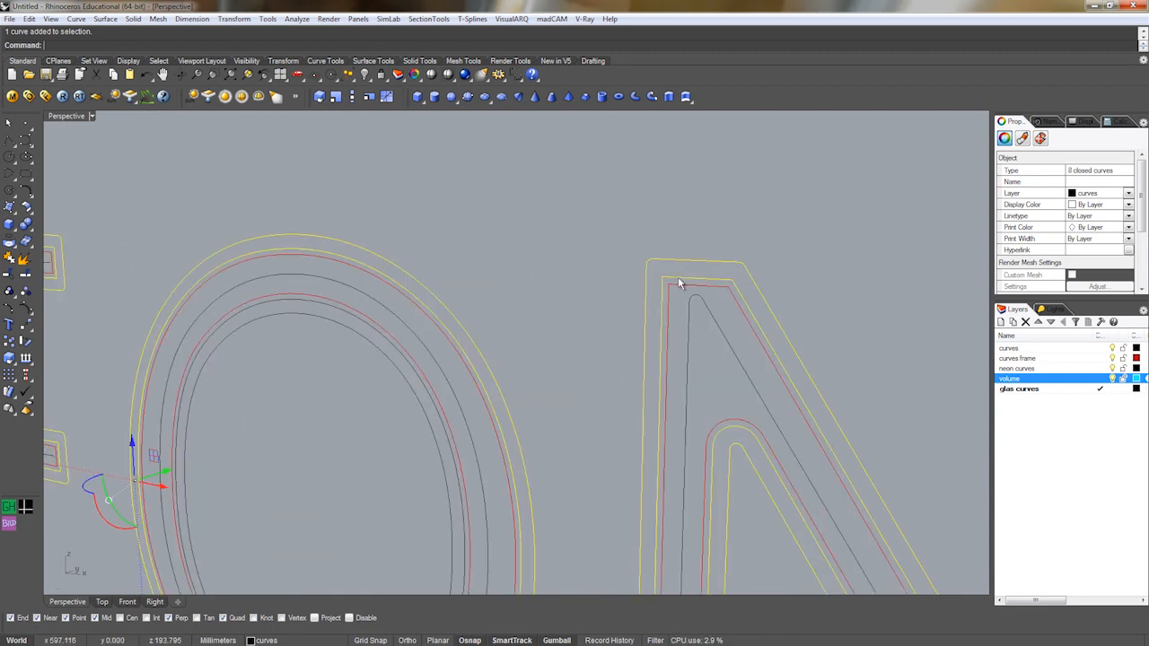
left_click(312, 312, "shift")
left_click(317, 313, "shift")
scroll(318, 313, "down", 4)
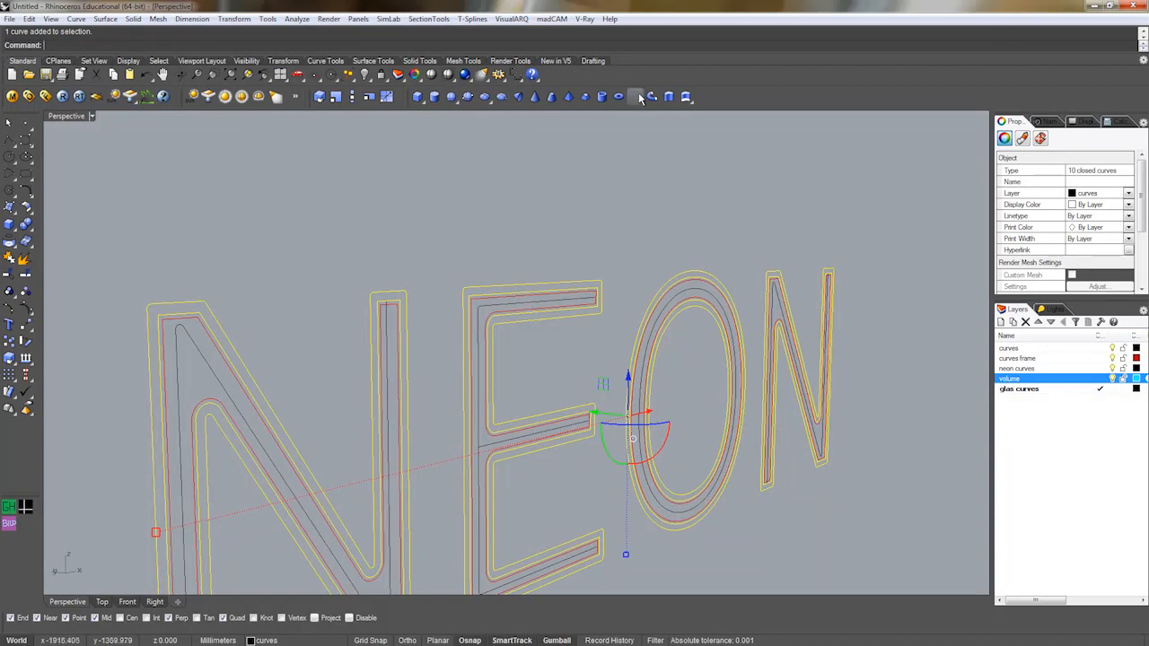
left_click(668, 96)
right_click_drag(526, 231, 465, 259)
key("Return")
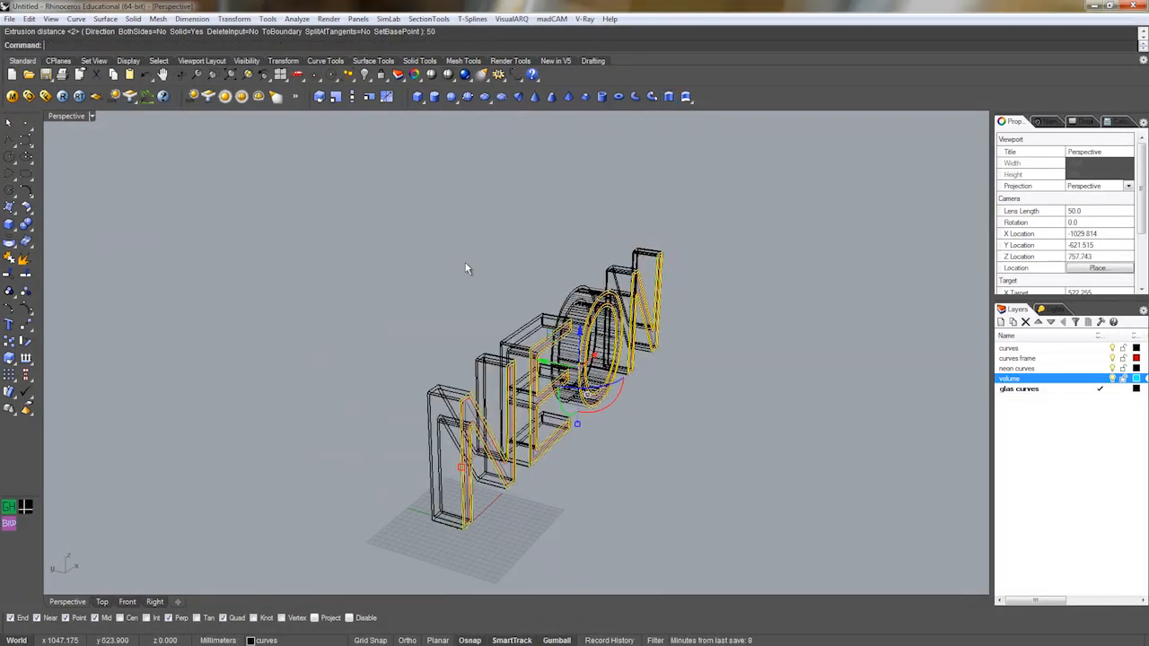
key("Escape")
Switch the Perspective view to Shaded display and inspect the extruded frames of the first N and the E.
right_click_drag(533, 427, 533, 418)
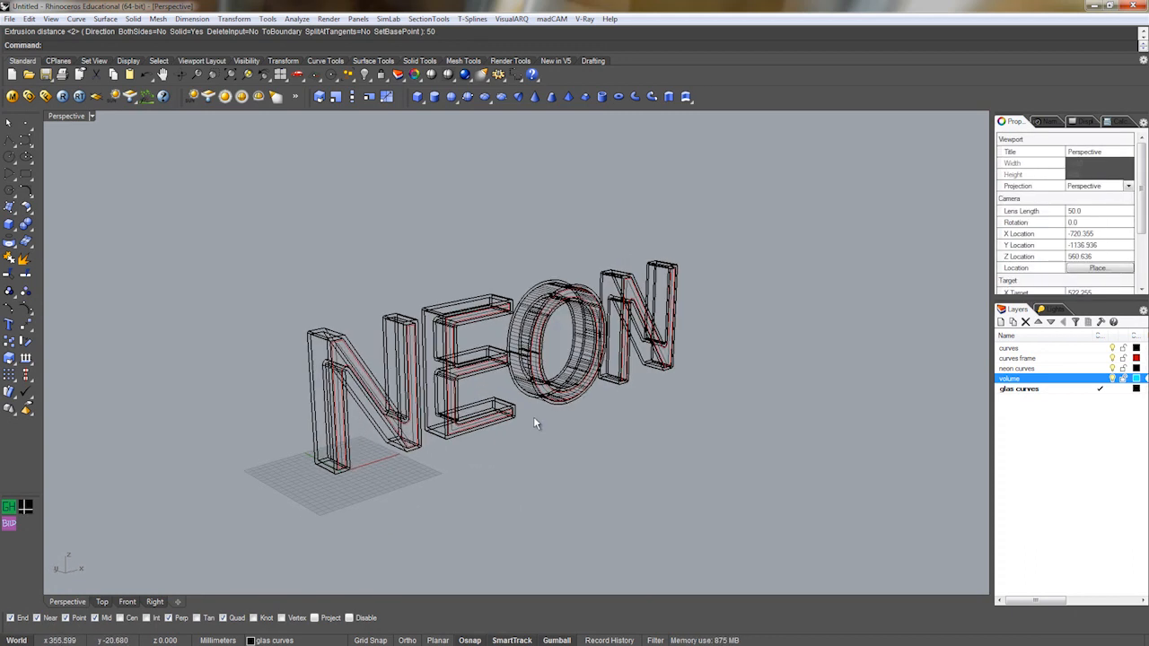
key("ctrl+alt+r")
scroll(493, 353, "up", 5)
scroll(361, 359, "up", 5)
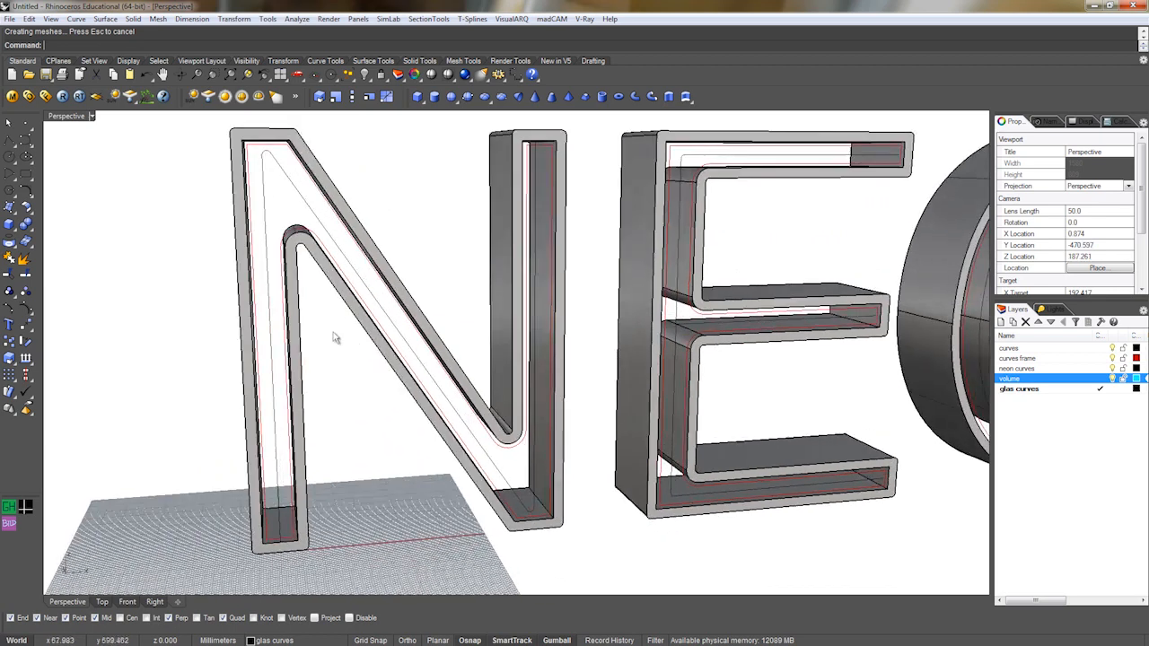
left_click(67, 117)
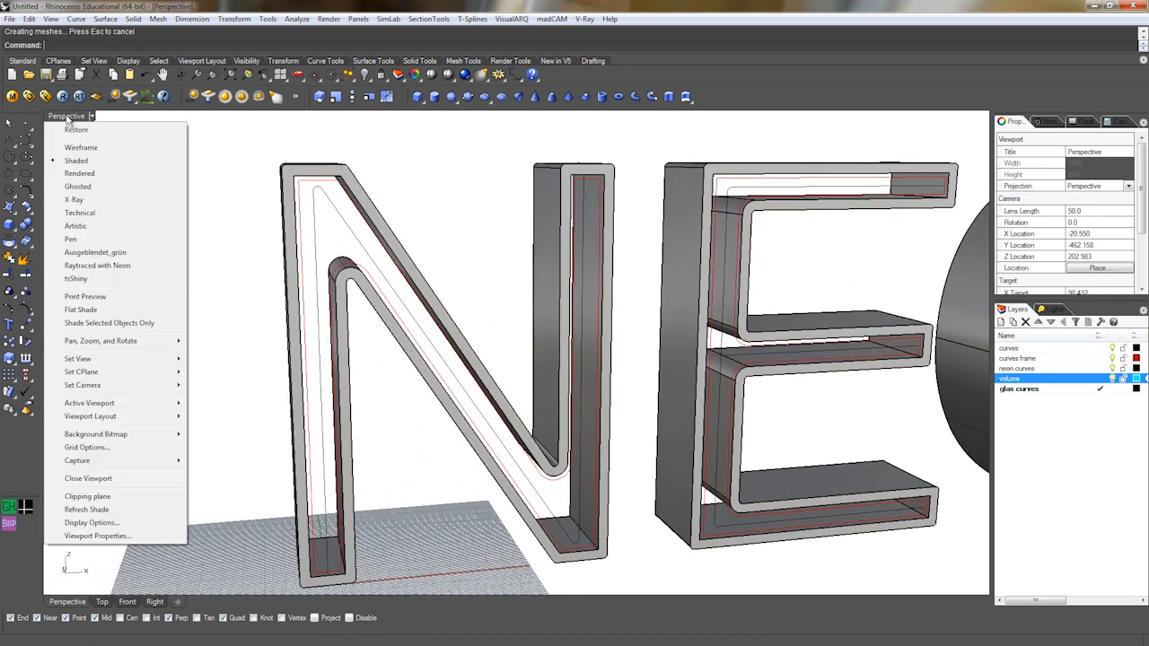
left_click(329, 180)
Select the first N's red frame curve together with the black inner outline beside it.
right_click_drag(348, 172, 303, 184)
scroll(303, 189, "up", 3)
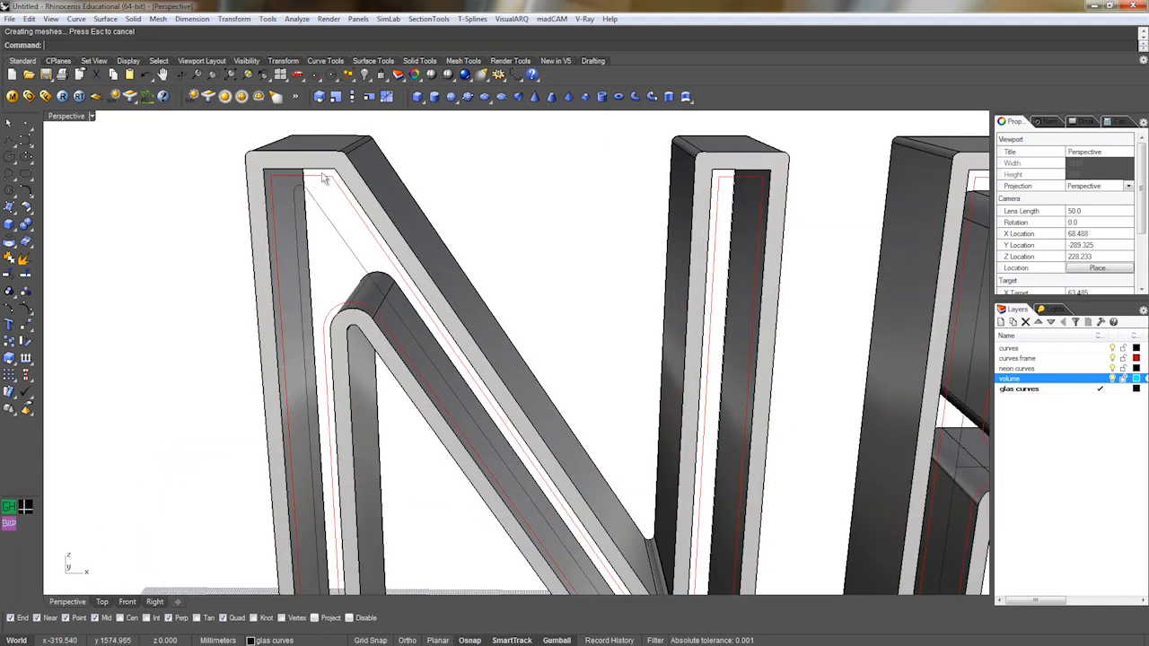
left_click(322, 176)
left_click(323, 179)
right_click(323, 178)
scroll(322, 177, "up", 3)
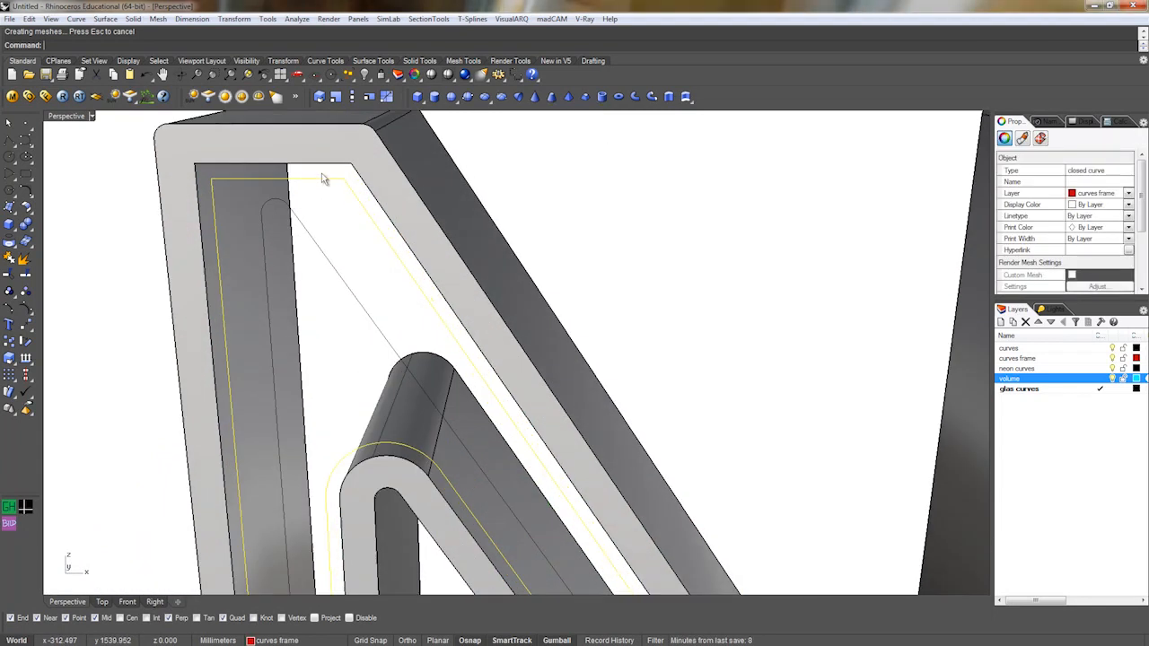
scroll(323, 175, "up", 3)
left_click(332, 167, "shift")
right_click(333, 167)
Add the E's red frame curve and its adjacent black inner outline to the selection.
scroll(333, 167, "down", 10)
right_click_drag(400, 286, 268, 286, "shift")
scroll(526, 182, "up", 10)
left_click(515, 190, "shift")
right_click(519, 196)
left_click(520, 195, "shift")
Add the O's outer and inner outline pairs, each a red frame curve and its adjacent black curve, to the selection.
scroll(603, 228, "down", 3)
right_click_drag(603, 243, 425, 256, "shift")
right_click_drag(573, 256, 300, 260, "shift")
scroll(685, 248, "up", 4)
left_click(682, 206, "shift")
right_click(682, 206)
left_click(682, 211, "shift")
right_click(682, 211)
scroll(681, 211, "down", 2)
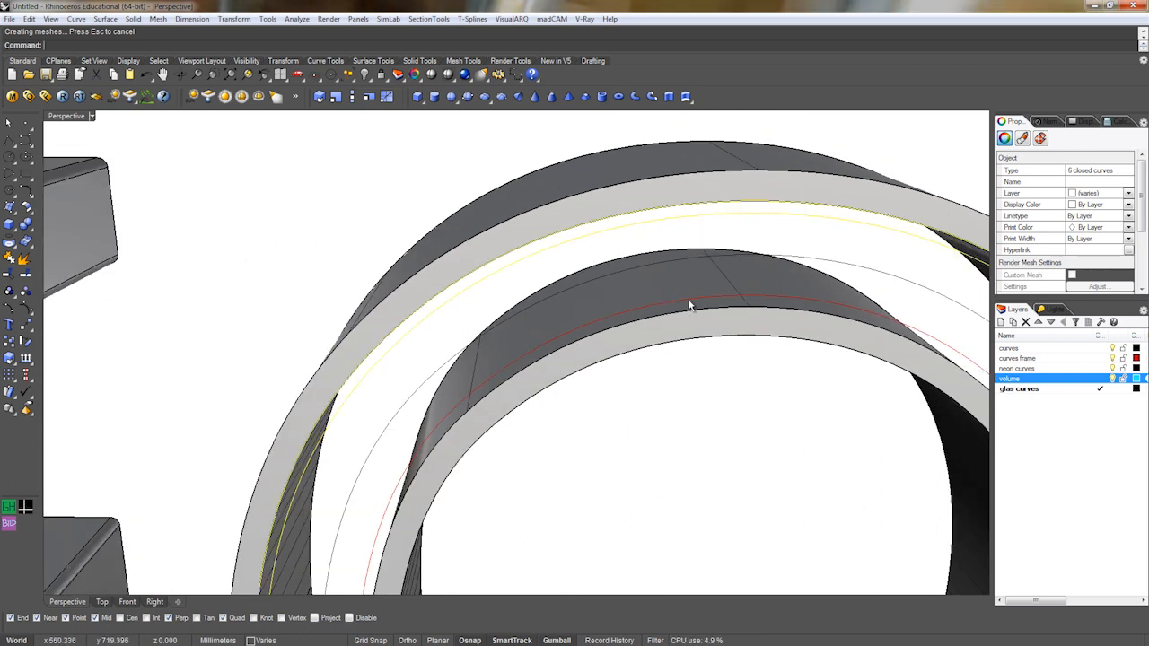
left_click(690, 309, "shift")
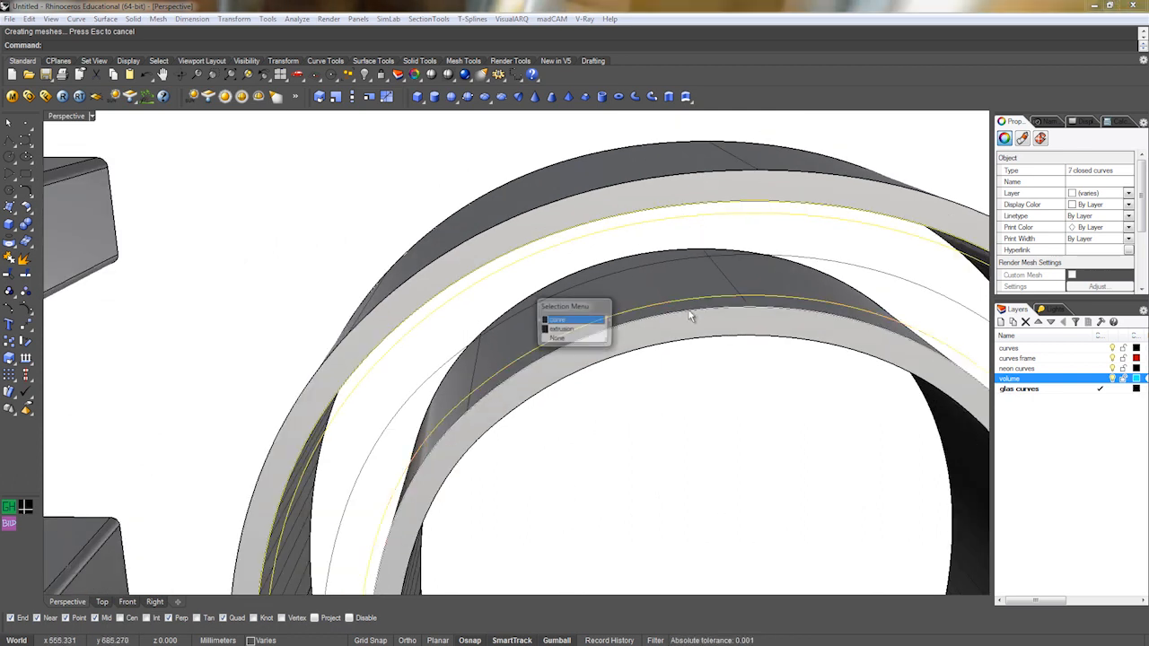
right_click(690, 316)
Add the last N's red frame curve and its adjacent black inner outline to the selection.
scroll(691, 315, "down", 4)
scroll(697, 316, "up", 6)
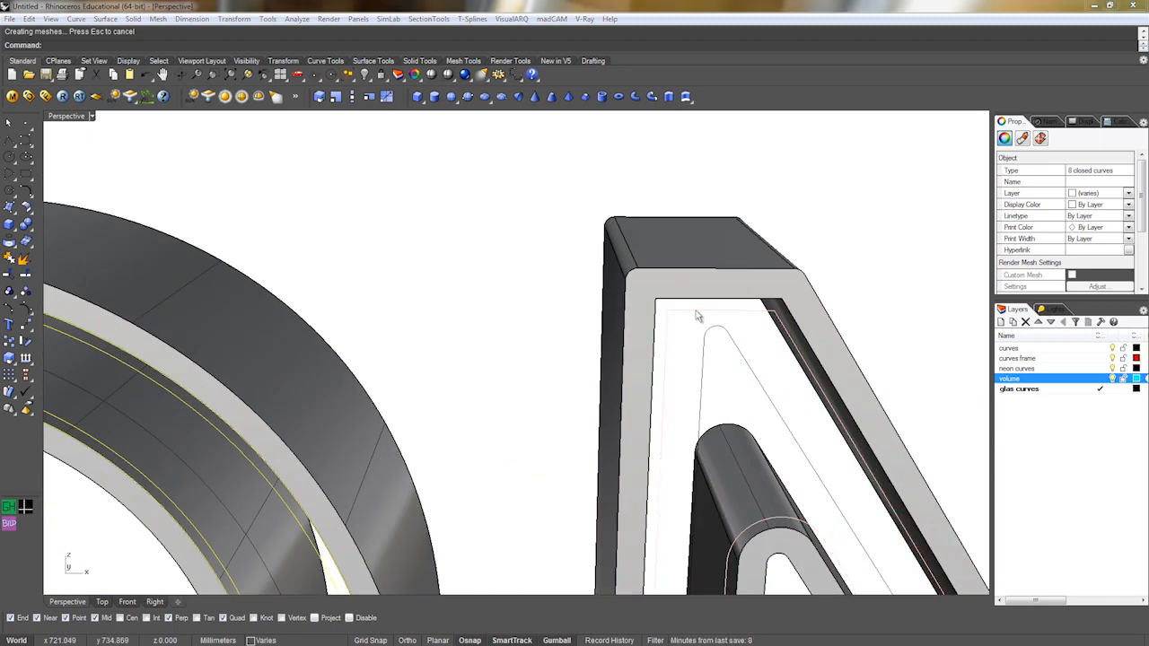
right_click(696, 315)
left_click(699, 306, "shift")
right_click(698, 306)
Extrude all selected outline pairs as thin solid frames along the letters' depth, setting the distance freehand.
scroll(695, 306, "down", 7)
right_click_drag(634, 326, 653, 131, "shift")
left_click(671, 100)
scroll(611, 171, "down", 4)
right_click_drag(613, 179, 512, 272)
scroll(468, 303, "up", 8)
right_click_drag(470, 303, 628, 303)
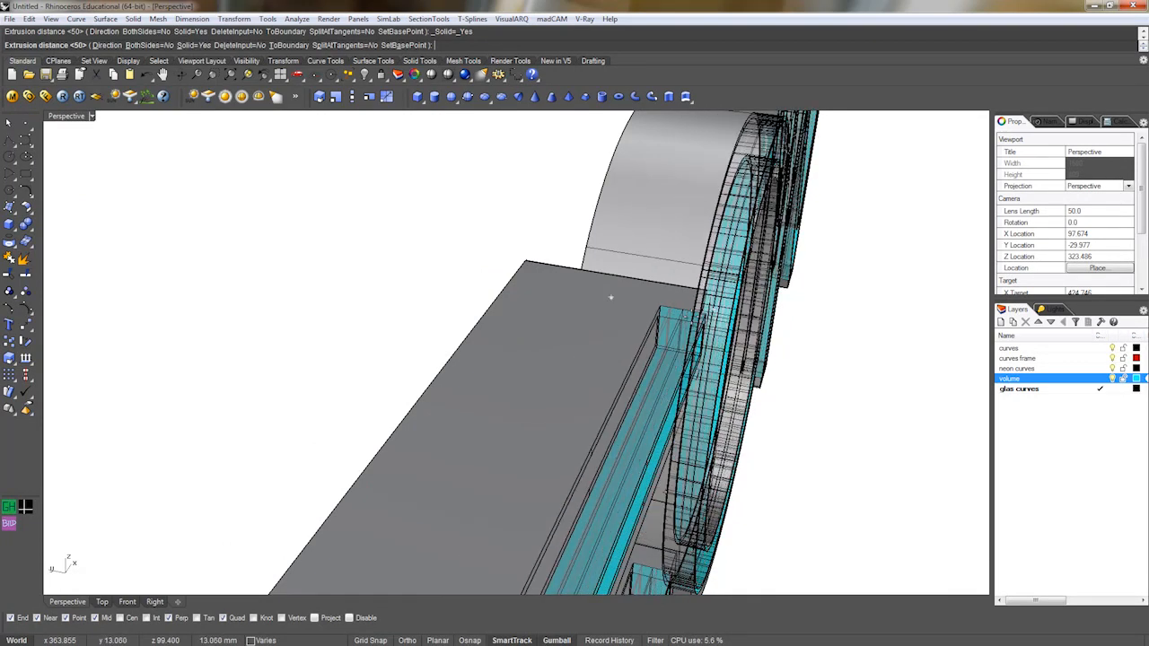
left_click(611, 297)
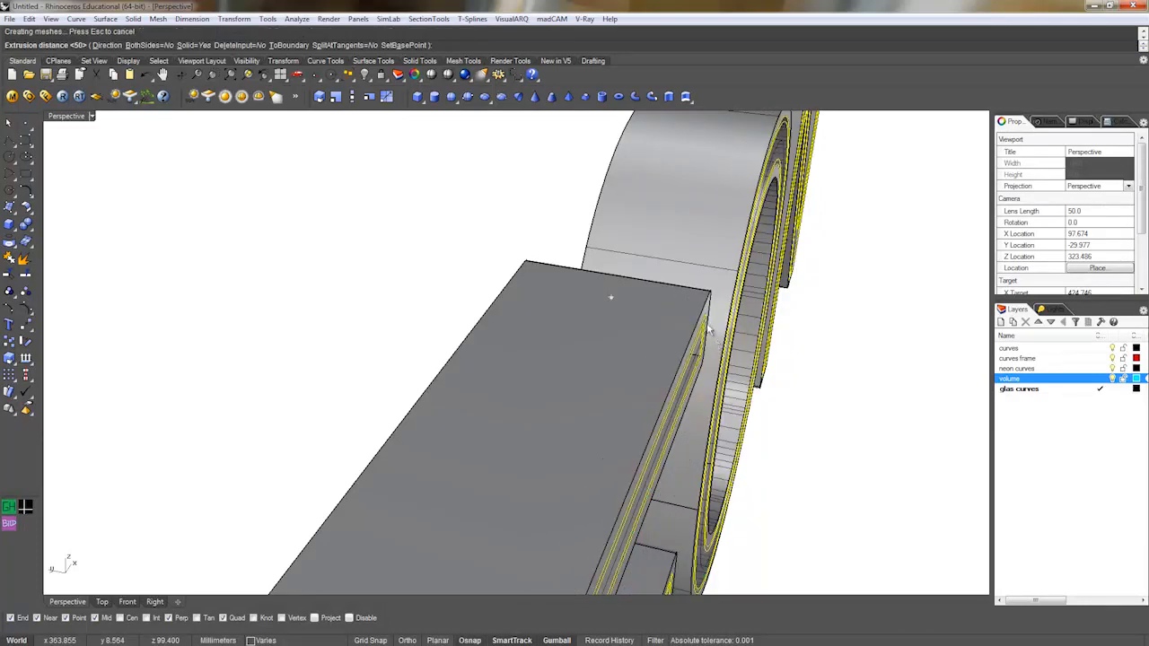
Shift the selected outline curves slightly along the letters' depth with the gumball and clear the selection.
scroll(703, 359, "down", 2)
right_click_drag(702, 359, 603, 346)
scroll(677, 366, "down", 3)
scroll(603, 342, "up", 7)
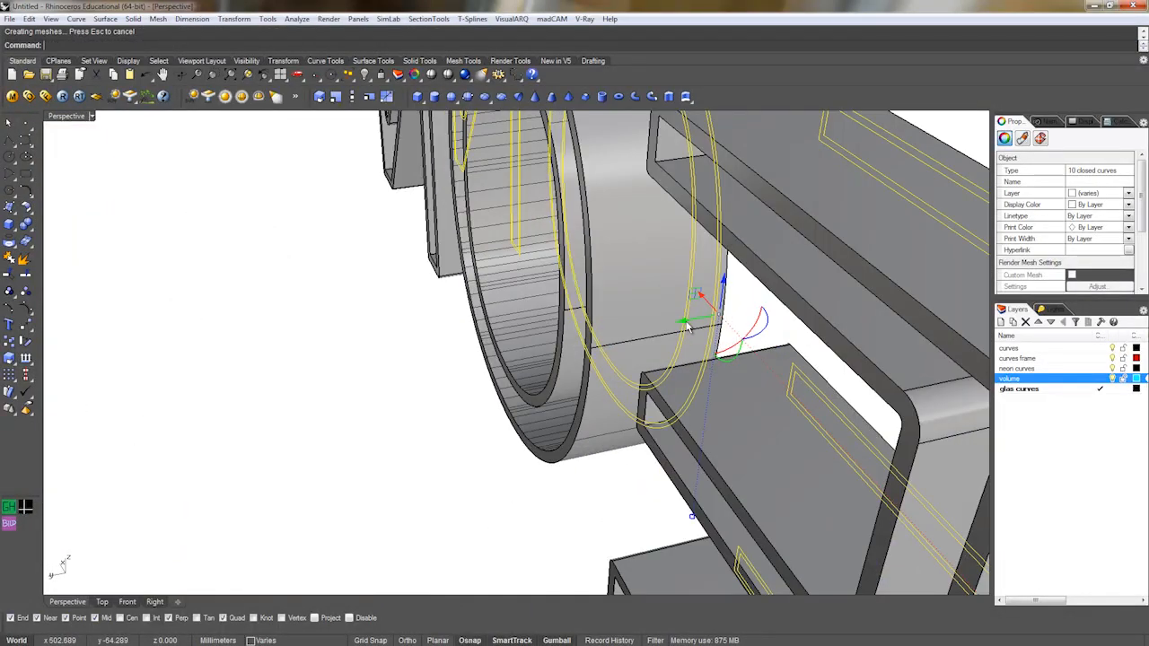
right_click_drag(692, 329, 647, 338)
mouse_move(649, 336)
left_mouse_down()
mouse_move(519, 380)
mouse_move(662, 352)
left_mouse_up()
right_click_drag(693, 357, 533, 367)
scroll(542, 341, "down", 4)
key("Escape")
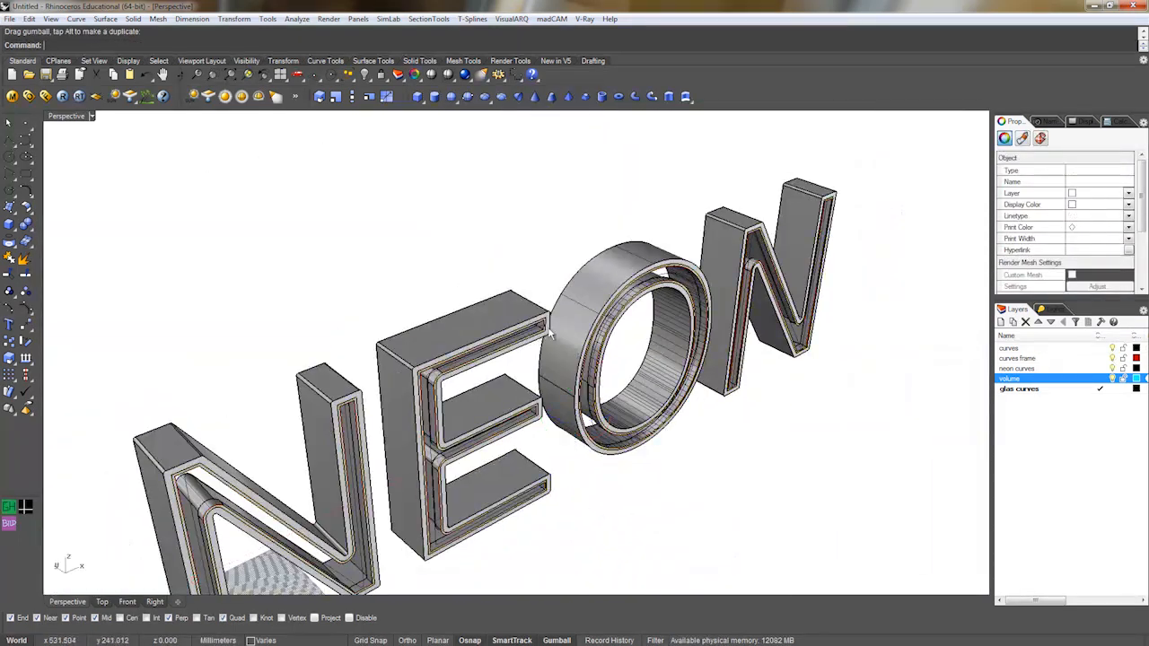
Select the thin frame extrusions inside the E and the first N.
scroll(534, 318, "up", 7)
left_click(536, 314)
scroll(536, 314, "down", 6)
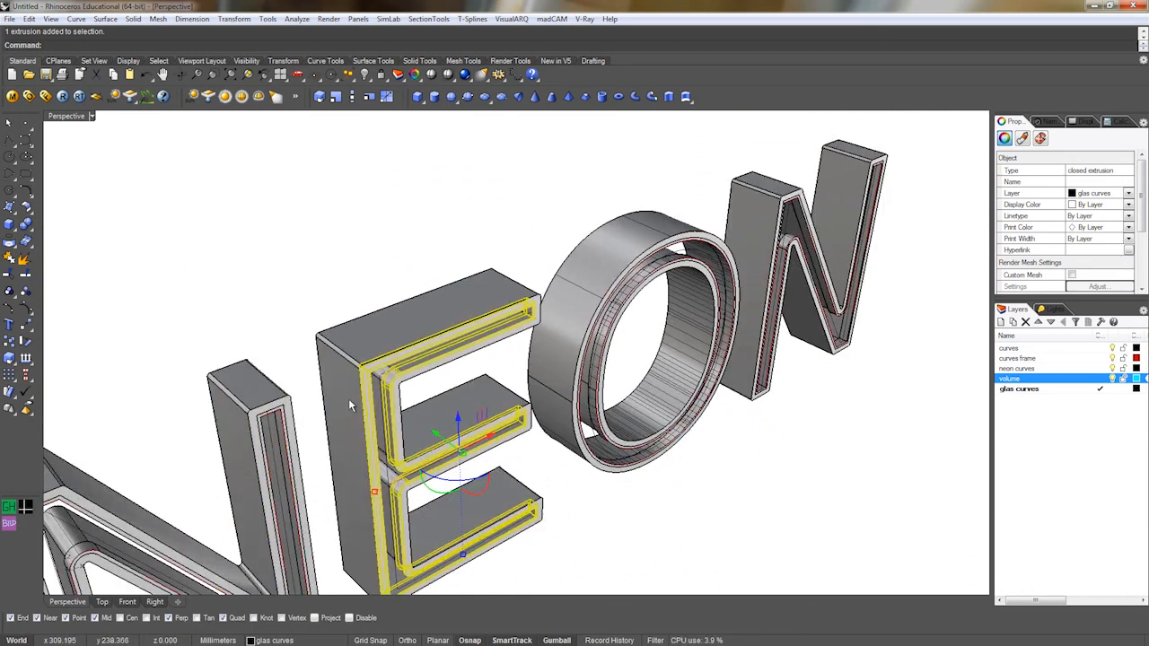
scroll(348, 398, "up", 10)
left_click(484, 317, "shift")
scroll(488, 314, "down", 8)
right_click_drag(799, 251, 598, 346, "shift")
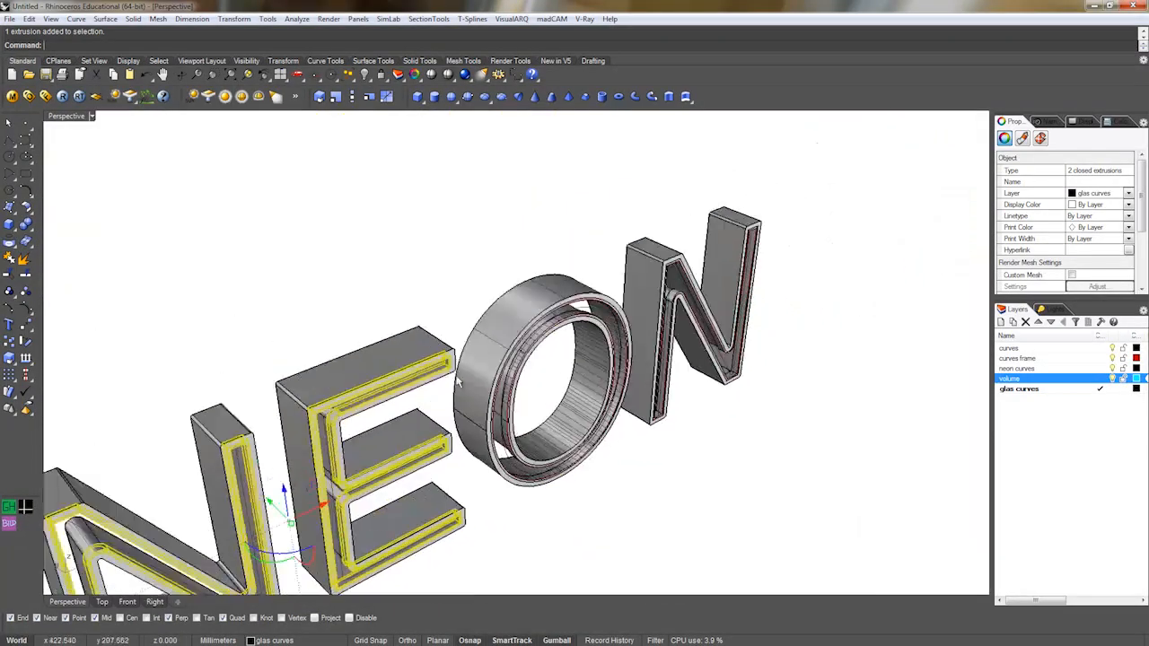
Add the O's inner and outer thin frame extrusions and the last N's frame extrusion to the selection.
scroll(598, 332, "up", 9)
left_click(589, 338, "shift")
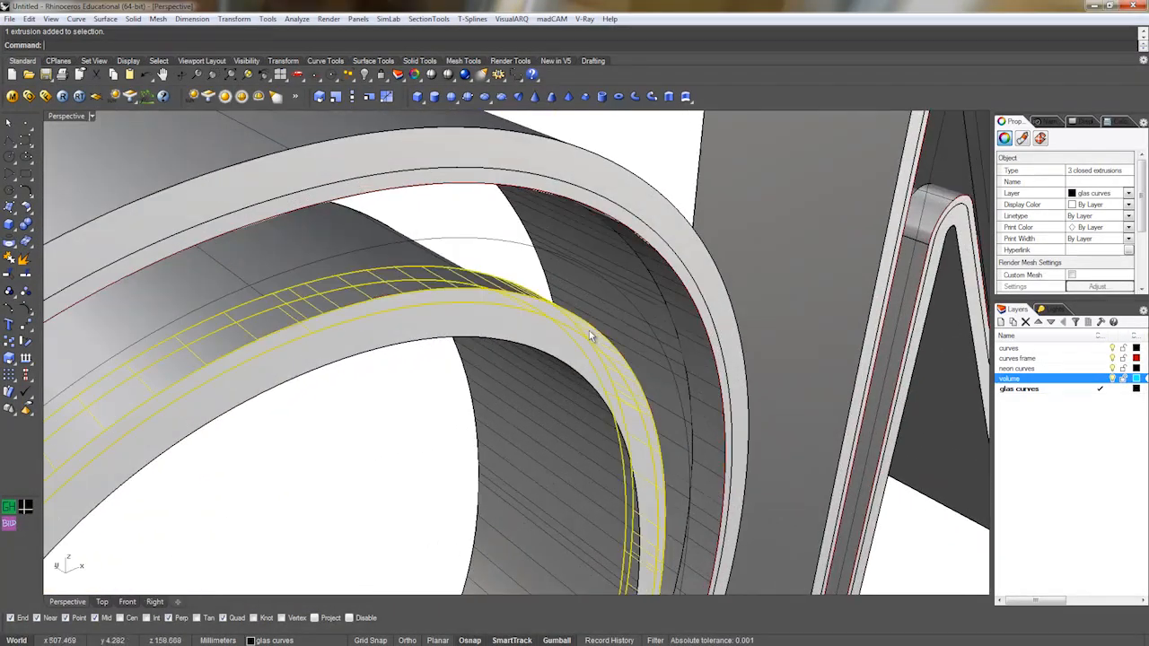
left_click(671, 267, "shift")
scroll(710, 282, "down", 6)
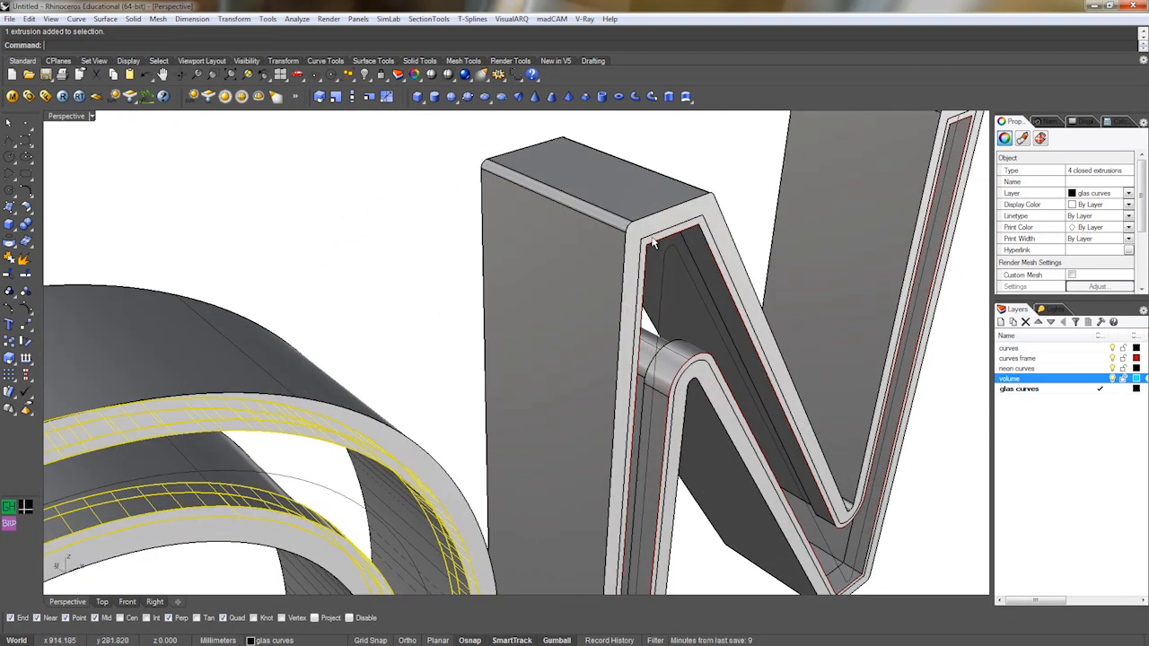
left_click(653, 242)
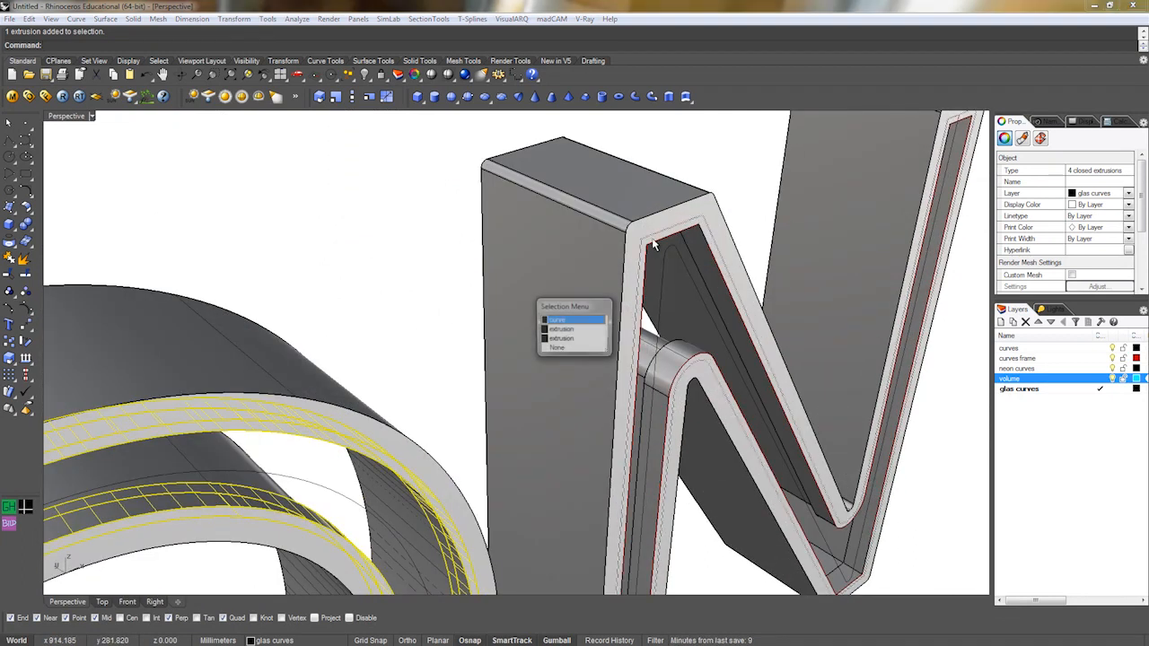
left_click(577, 332)
Create a layer named frame and move the selected extrusions onto it.
scroll(476, 354, "down", 3)
left_click(1002, 323)
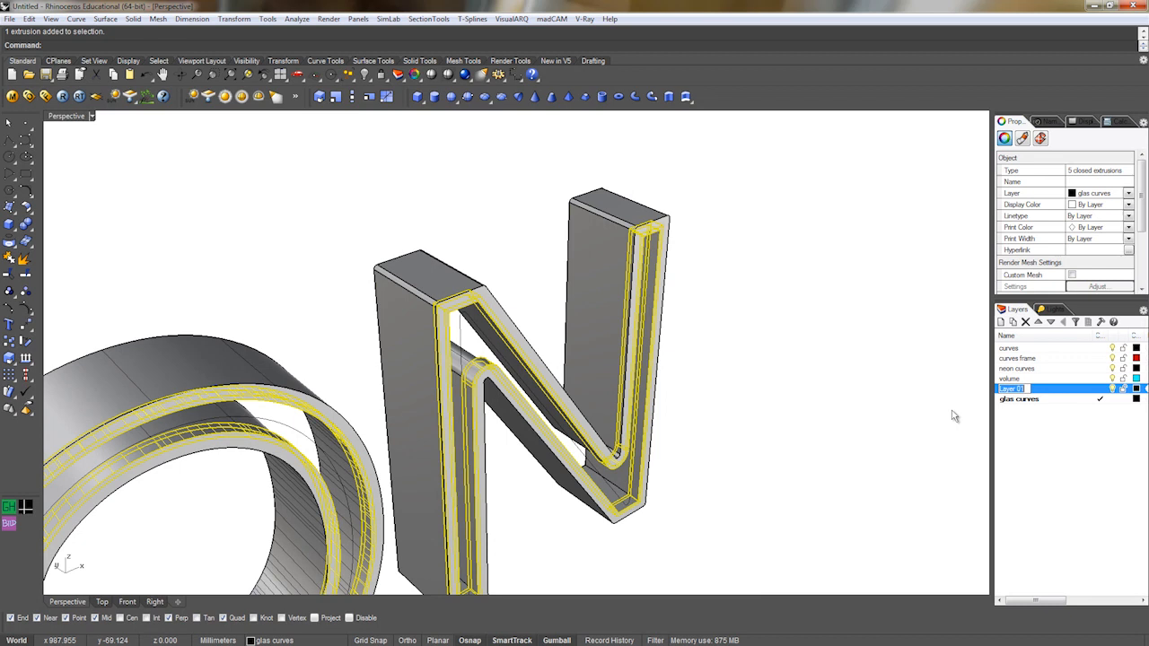
right_click(1045, 392)
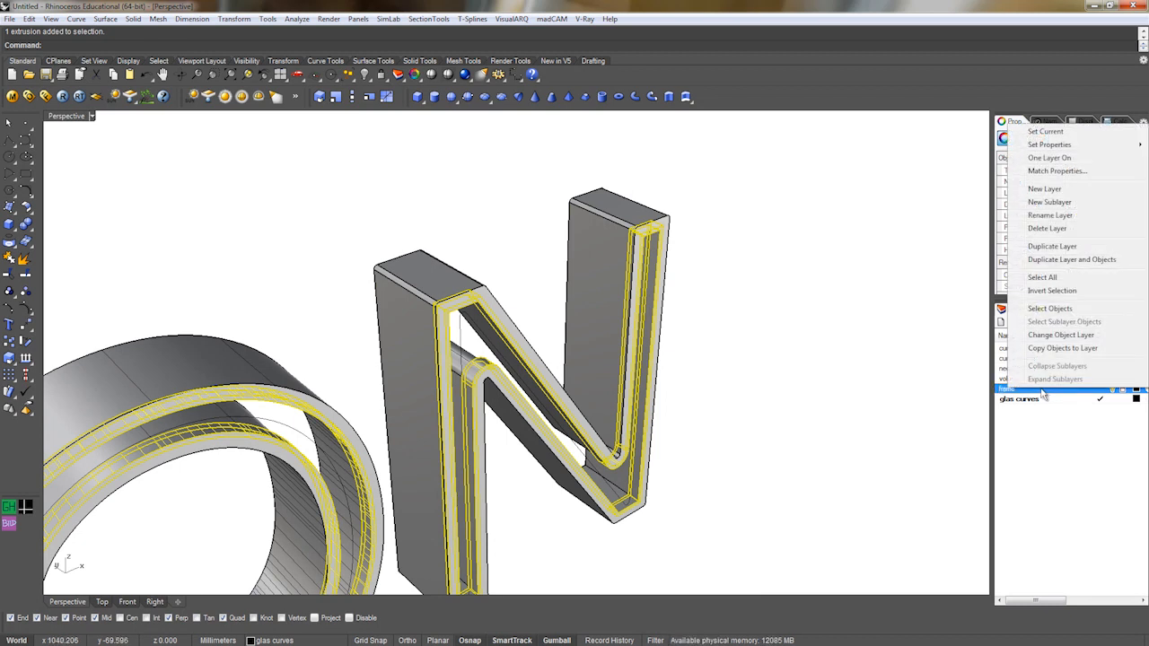
left_click(1068, 335)
Move the selected frame extrusions along the depth axis toward the back of the letters with the gumball.
right_click_drag(659, 428, 783, 416)
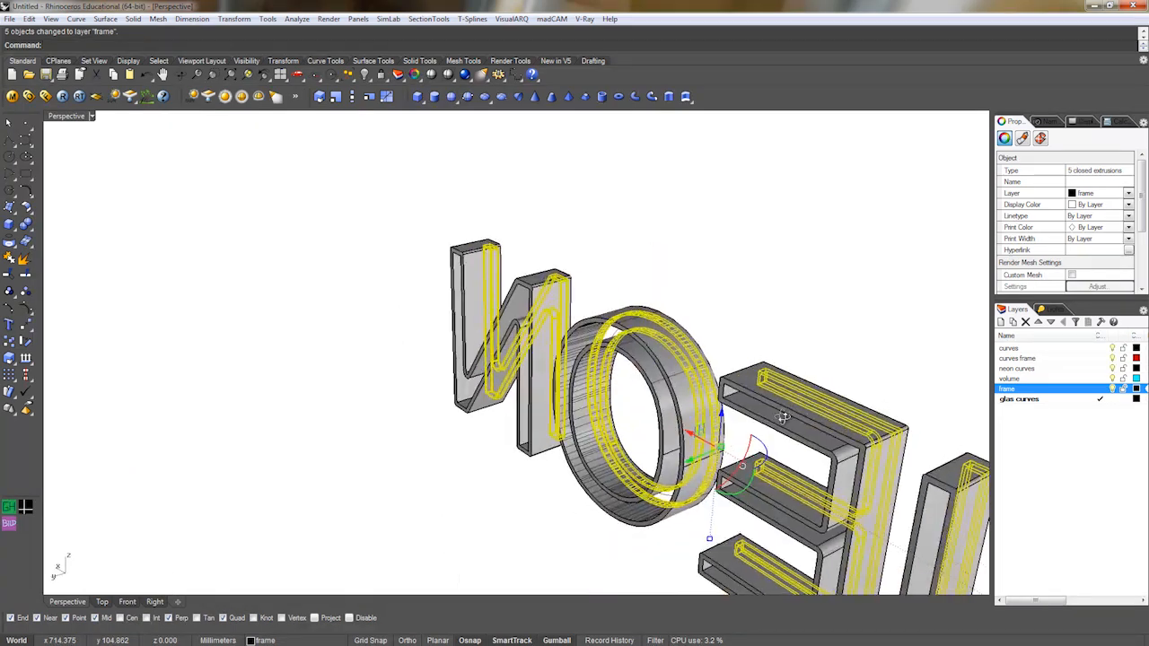
scroll(597, 387, "up", 5)
left_click_drag(597, 387, 514, 411)
scroll(583, 274, "up", 6)
scroll(547, 296, "down", 3)
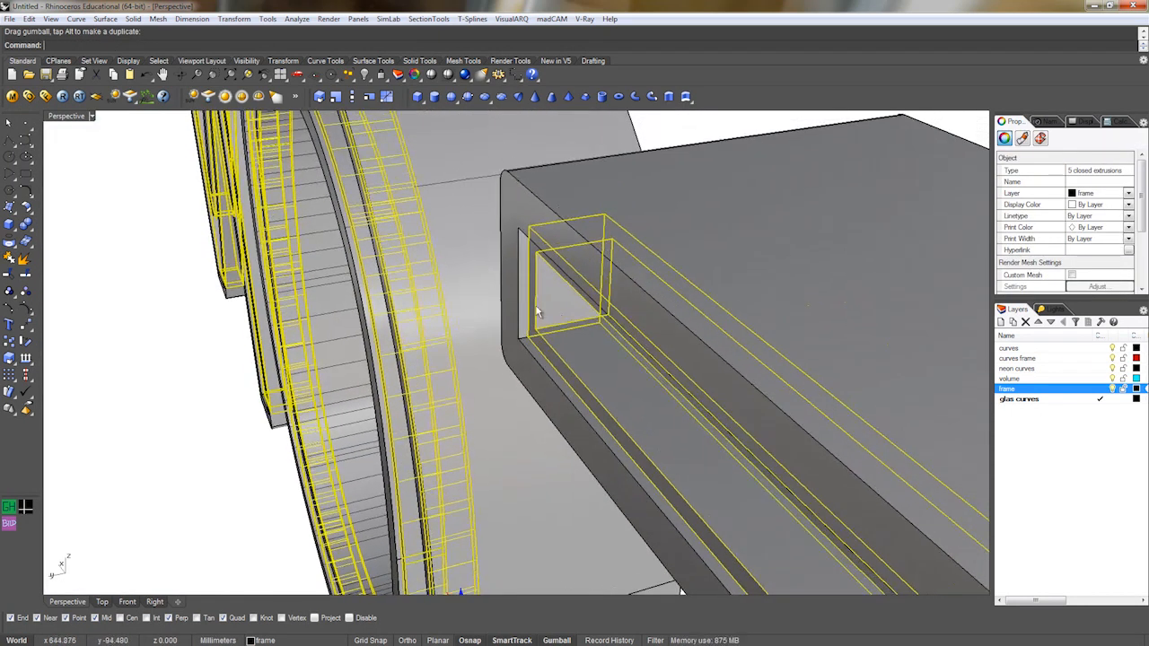
Move the frame extrusions by a small offset at the E's upper arm, using the frame's corner as base point and End snap.
scroll(536, 311, "up", 6)
right_click(530, 364)
left_click(525, 362)
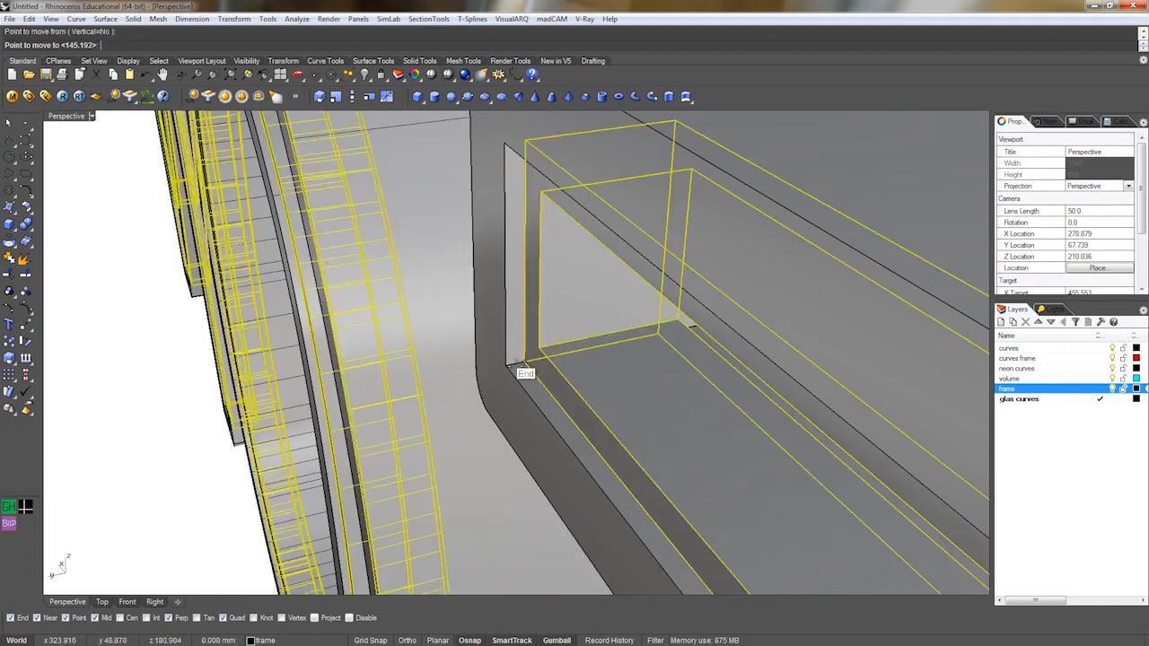
left_click(522, 365)
scroll(512, 361, "down", 8)
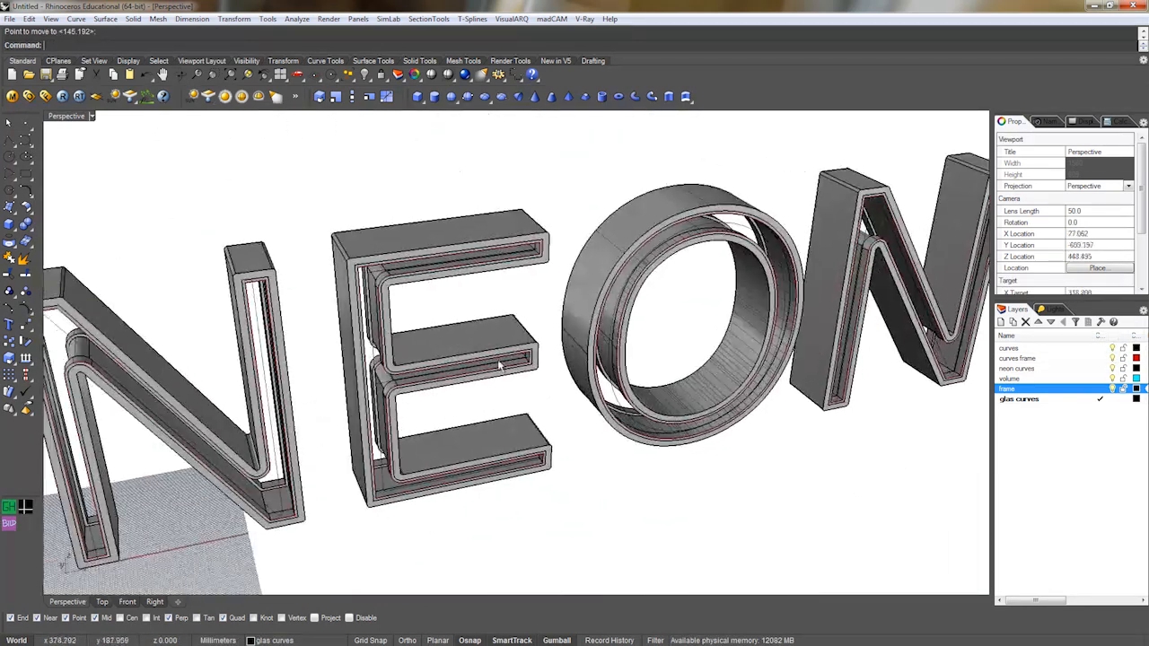
Select the main letter solids of the E and the first N.
scroll(499, 364, "up", 6)
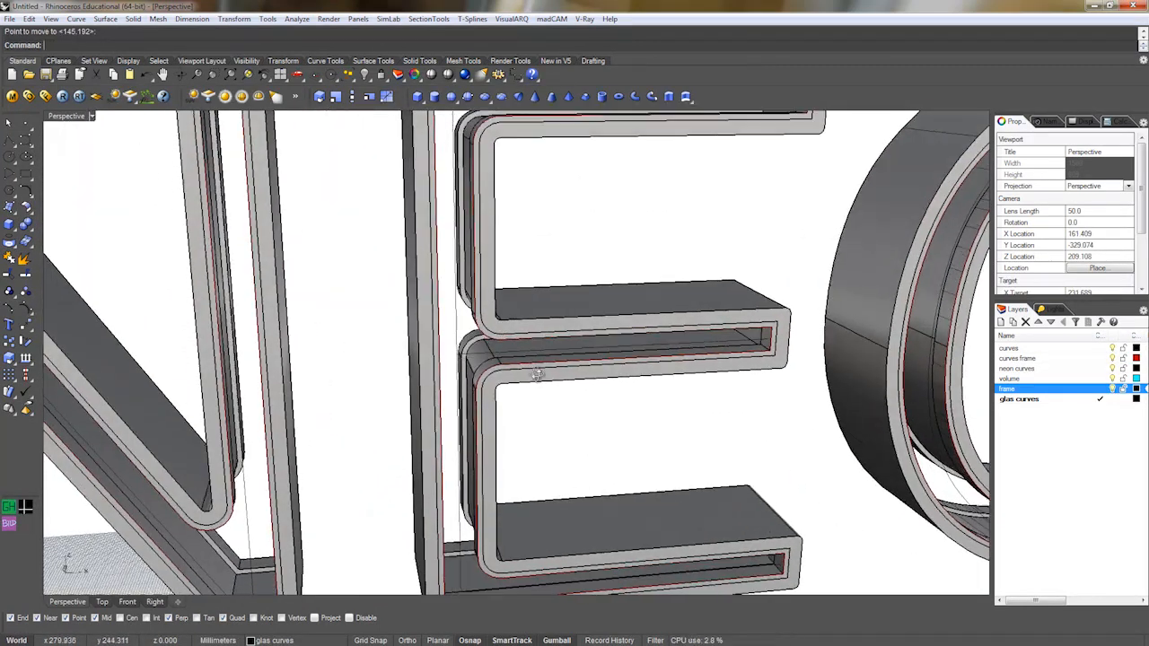
scroll(534, 370, "down", 7)
scroll(511, 350, "up", 9)
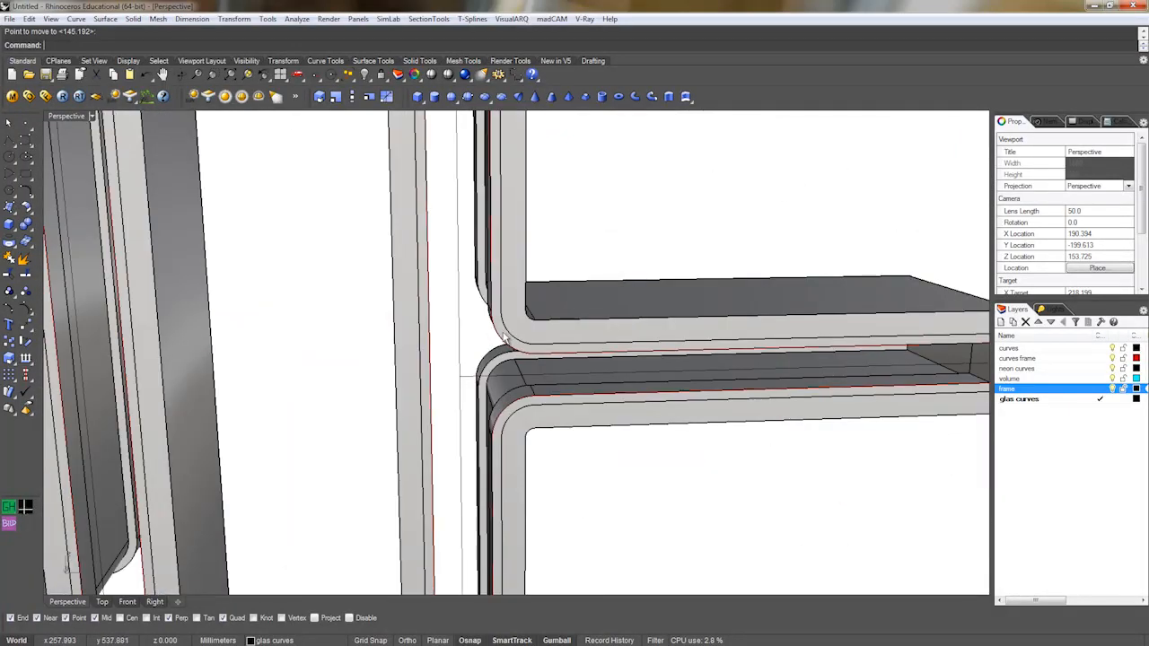
left_click(878, 341)
scroll(857, 336, "down", 10)
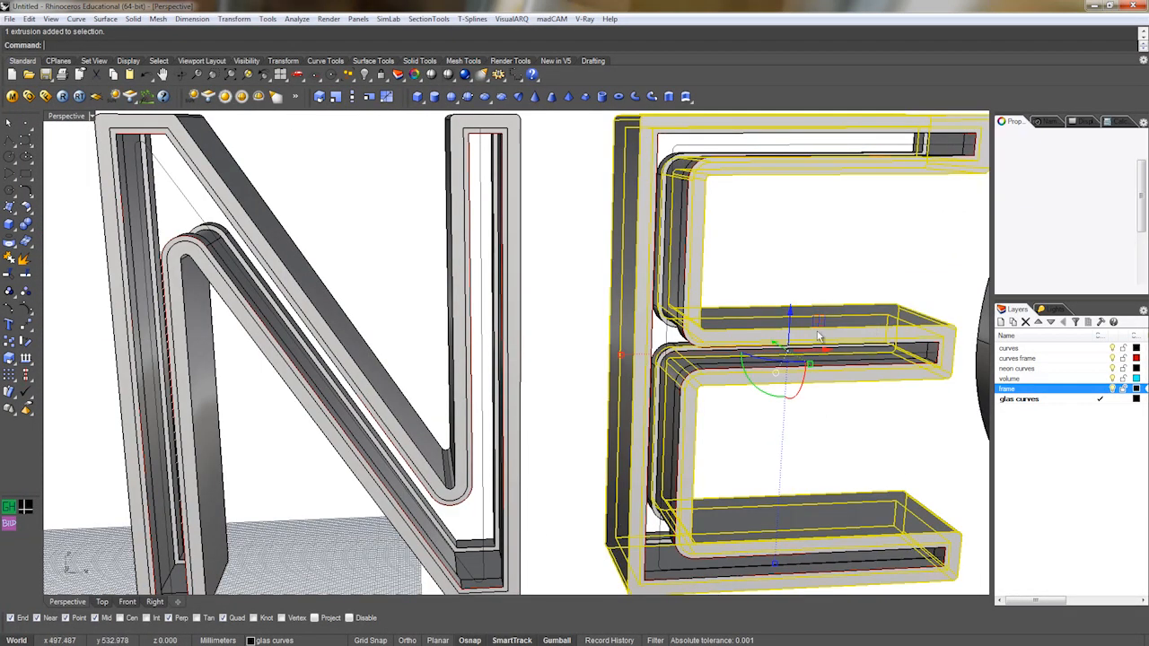
left_click(655, 228, "shift")
scroll(762, 229, "down", 2)
right_click_drag(762, 230, 584, 323, "shift")
Add the O's outer and inner rings and the last N's solid to the selection and move all to the volume layer.
scroll(789, 310, "up", 6)
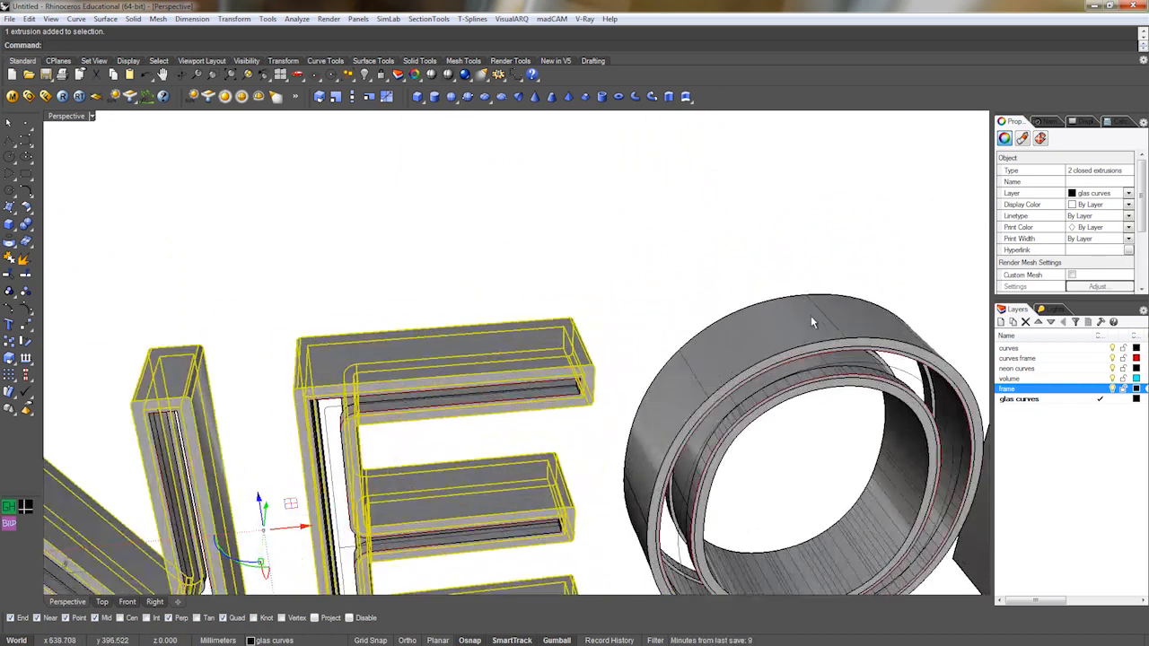
left_click(810, 315, "shift")
scroll(736, 336, "down", 6)
scroll(897, 332, "up", 5)
right_click_drag(897, 332, 789, 327, "shift")
left_click(790, 327, "shift")
scroll(588, 389, "up", 3)
scroll(588, 389, "up", 2)
left_click(601, 402, "shift")
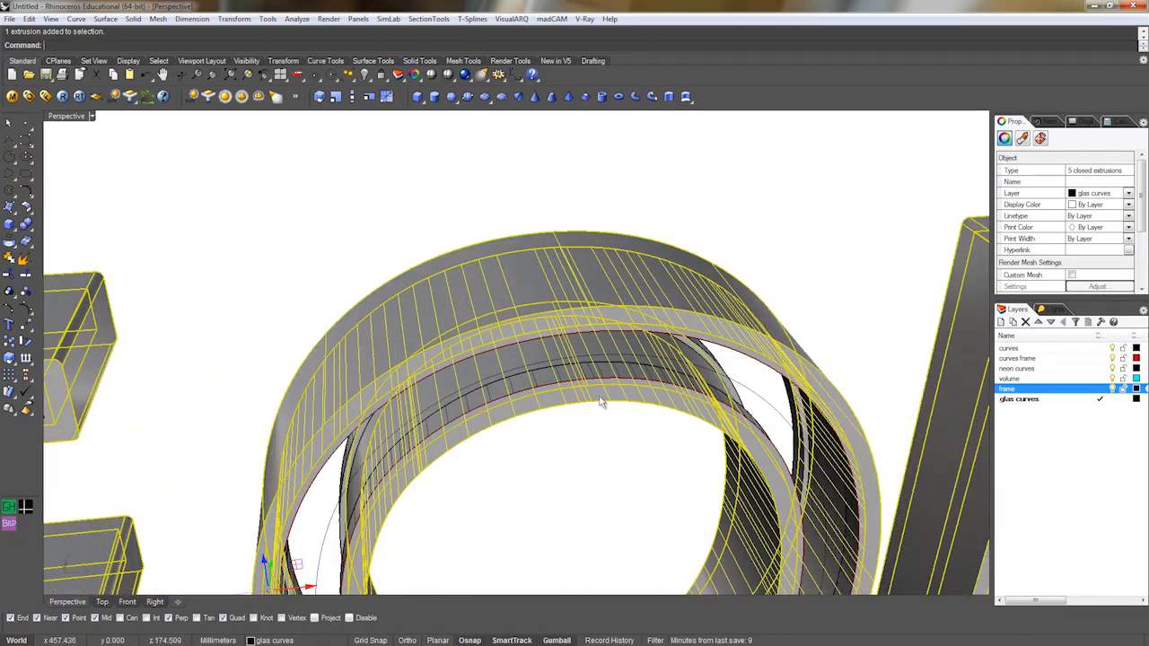
right_click(1031, 379)
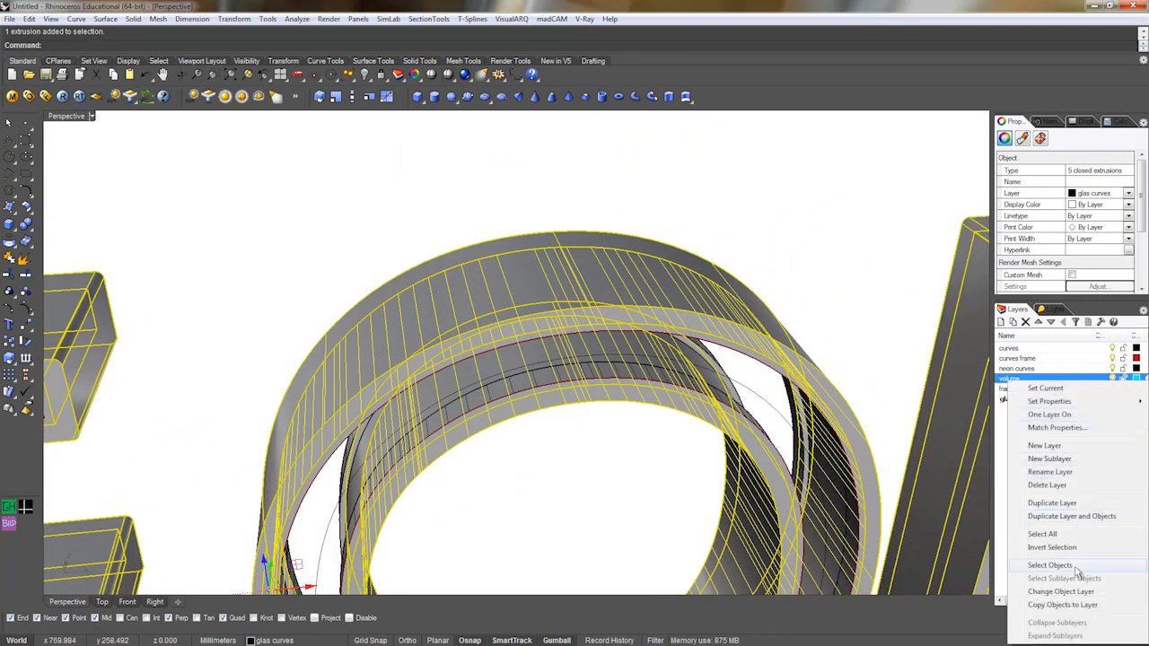
left_click(1079, 594)
Start Fillet Edge with radius 0.5 and pick the front outer edges around the first N's upper-left corner.
scroll(753, 295, "down", 6)
right_click_drag(556, 368, 746, 362, "shift")
right_click_drag(590, 442, 461, 273, "shift")
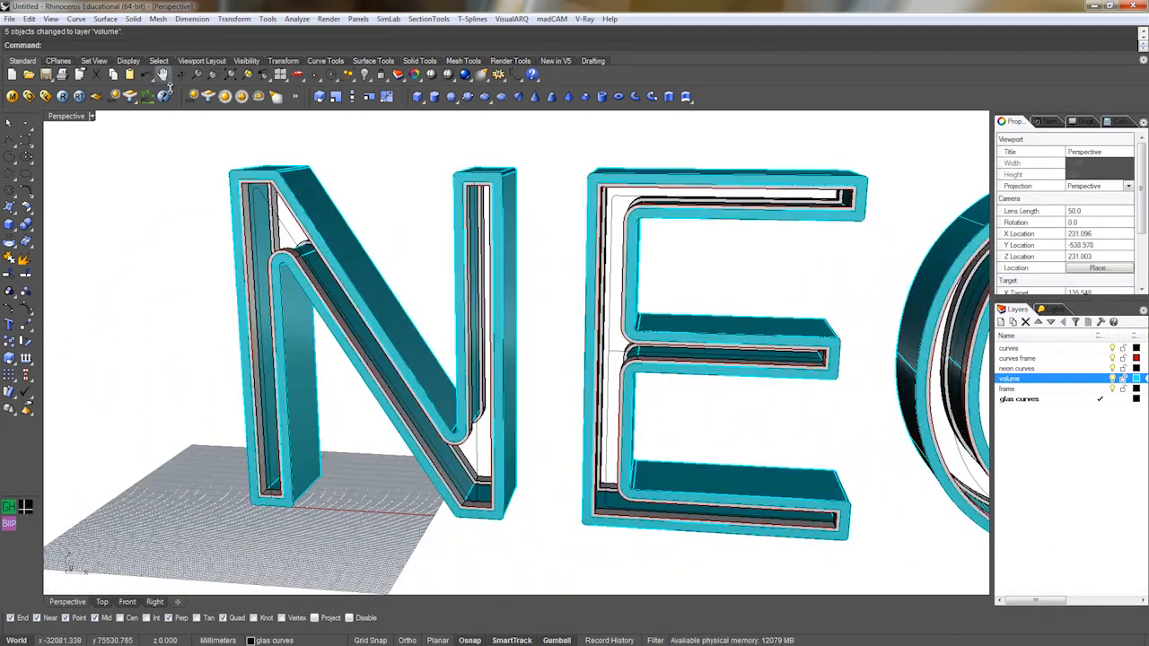
left_click(134, 19)
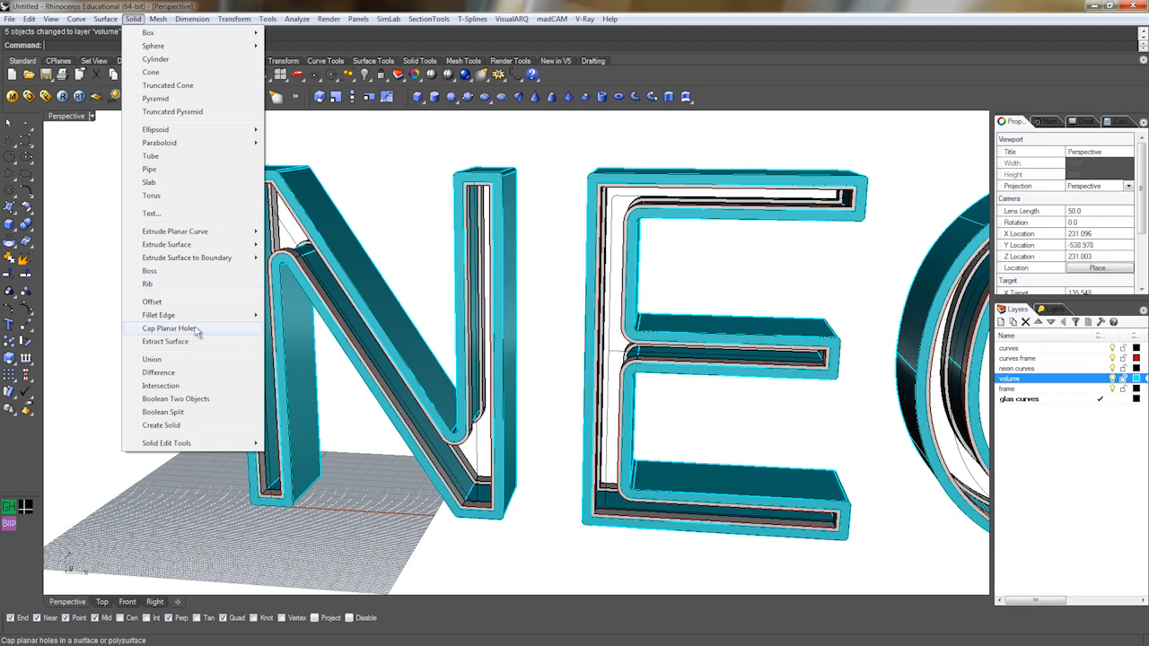
mouse_move(192, 315)
left_click(288, 316)
scroll(455, 178, "up", 5)
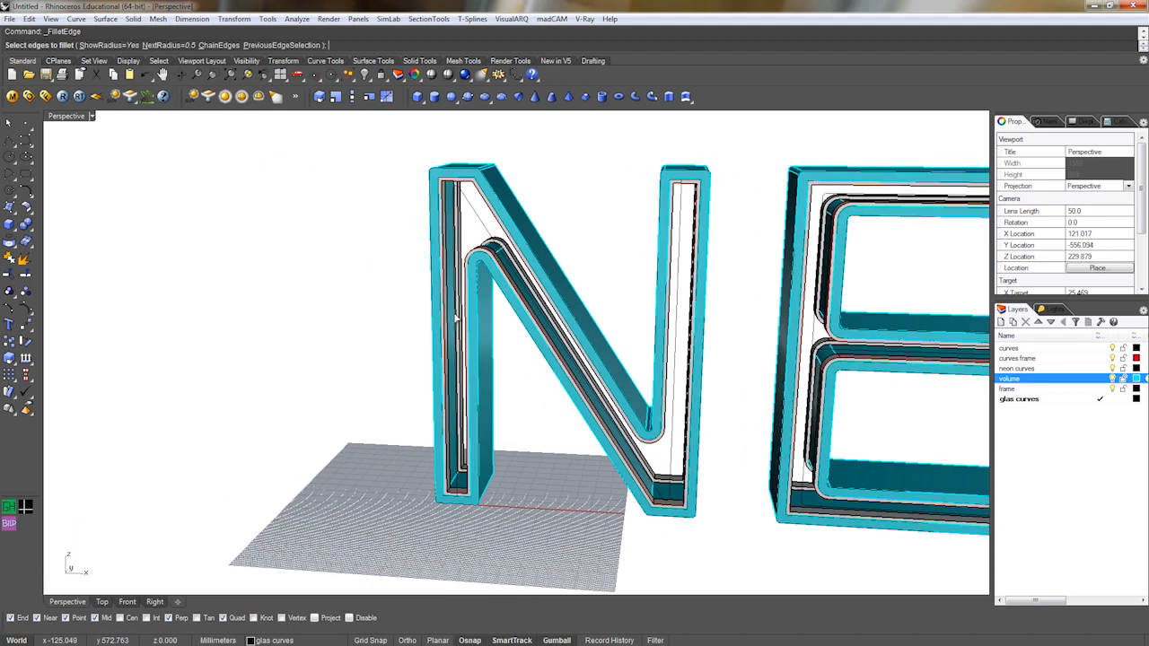
right_click_drag(455, 178, 572, 350)
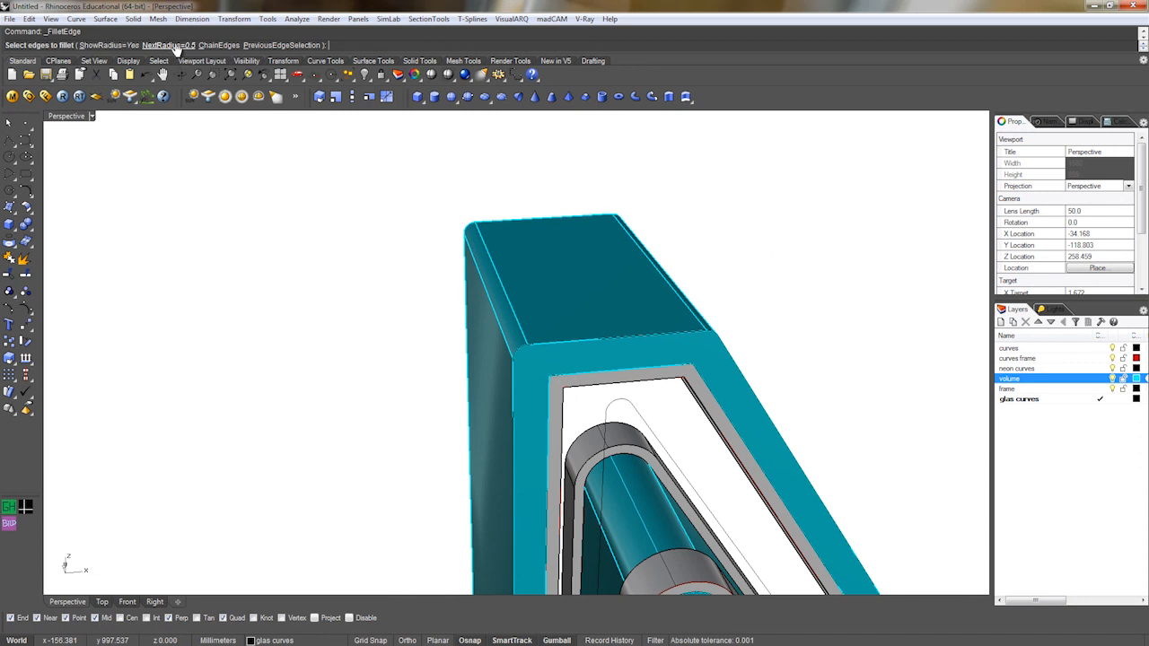
left_click(529, 337)
left_click(517, 377)
right_click_drag(518, 378, 566, 352)
Add the front edges along the upper end of the first N's right stroke to the fillet selection.
scroll(564, 356, "down", 5)
right_click_drag(755, 587, 539, 461, "shift")
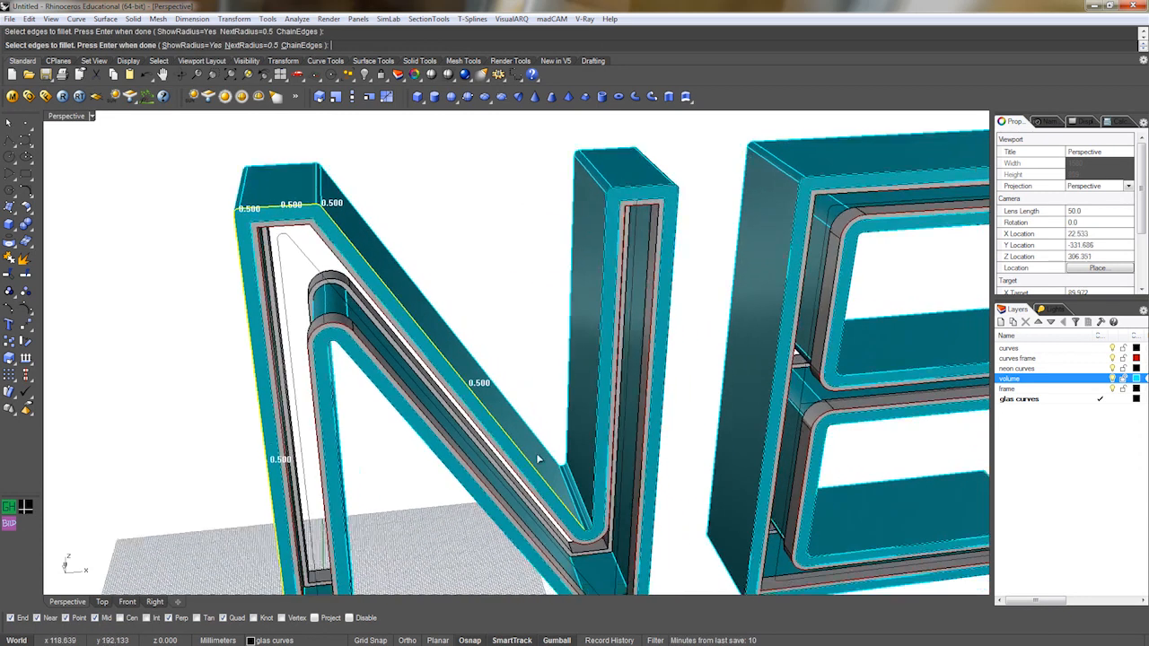
scroll(587, 538, "up", 6)
scroll(608, 521, "down", 5)
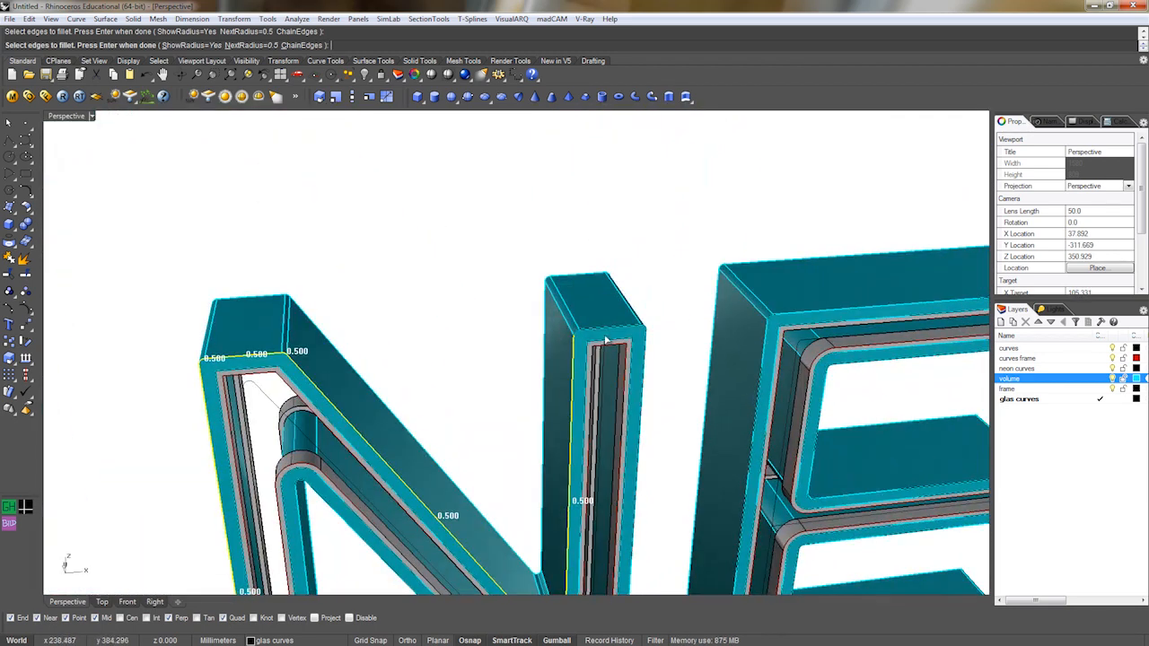
scroll(570, 340, "up", 5)
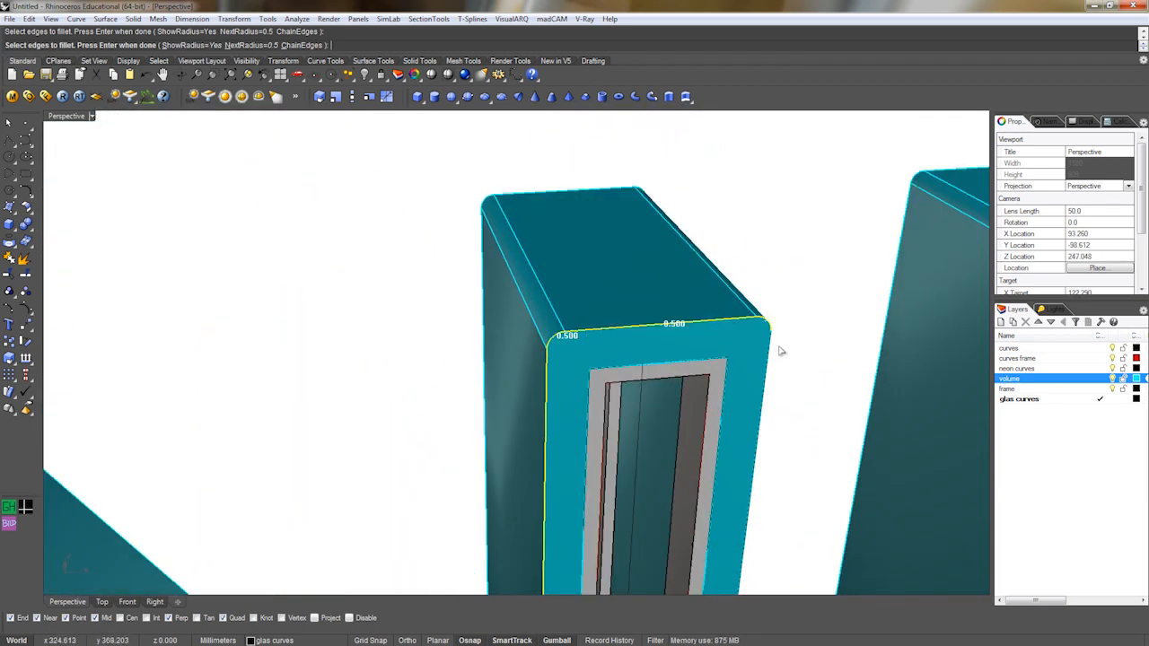
Add the front edges around the first N's lower-right tip and its inner arch to the fillet selection.
scroll(769, 359, "down", 5)
scroll(616, 551, "up", 6)
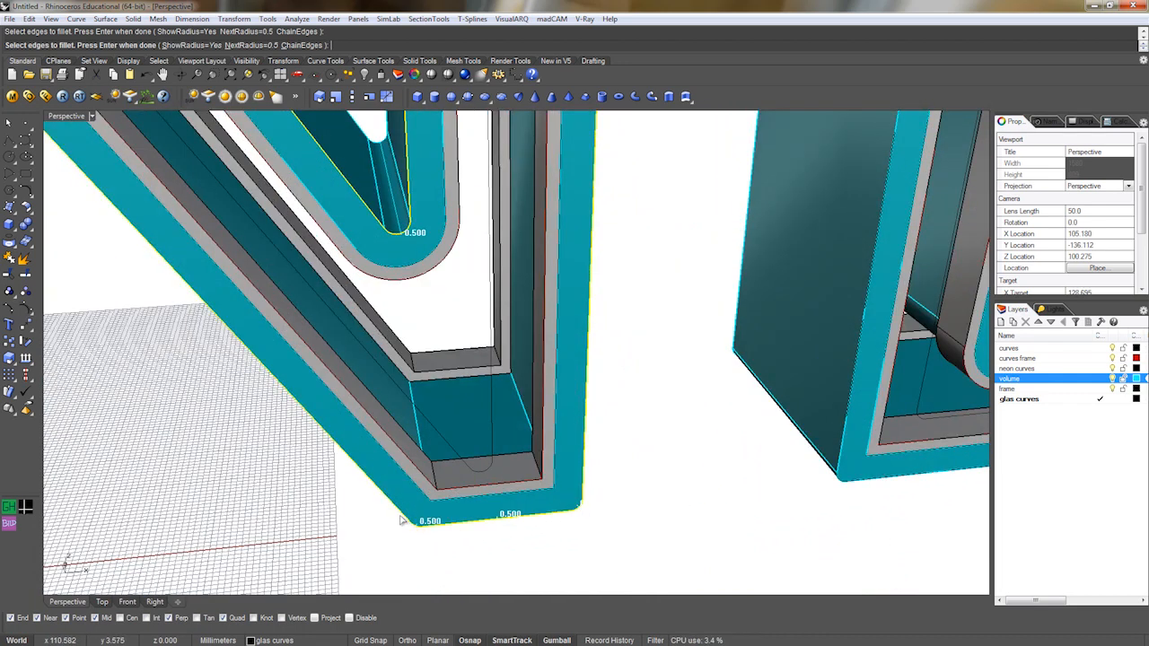
scroll(426, 529, "down", 5)
scroll(408, 334, "up", 6)
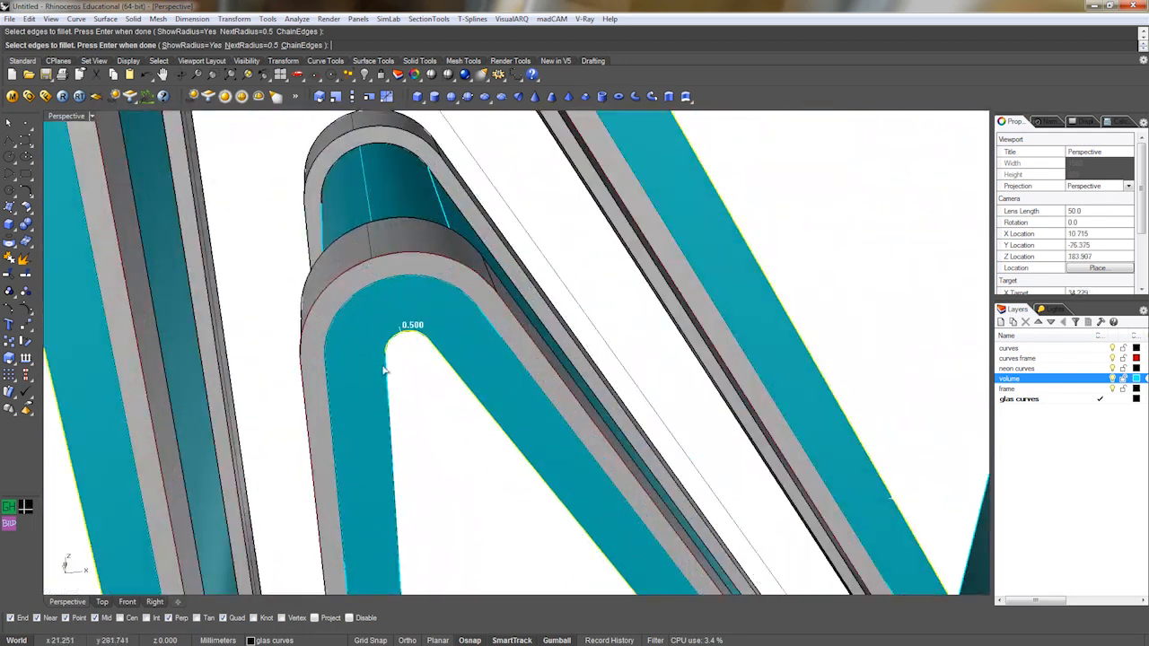
Add the front edges around the first N's left foot and apply the 0.5 radius fillet.
scroll(384, 370, "down", 5)
scroll(378, 513, "up", 6)
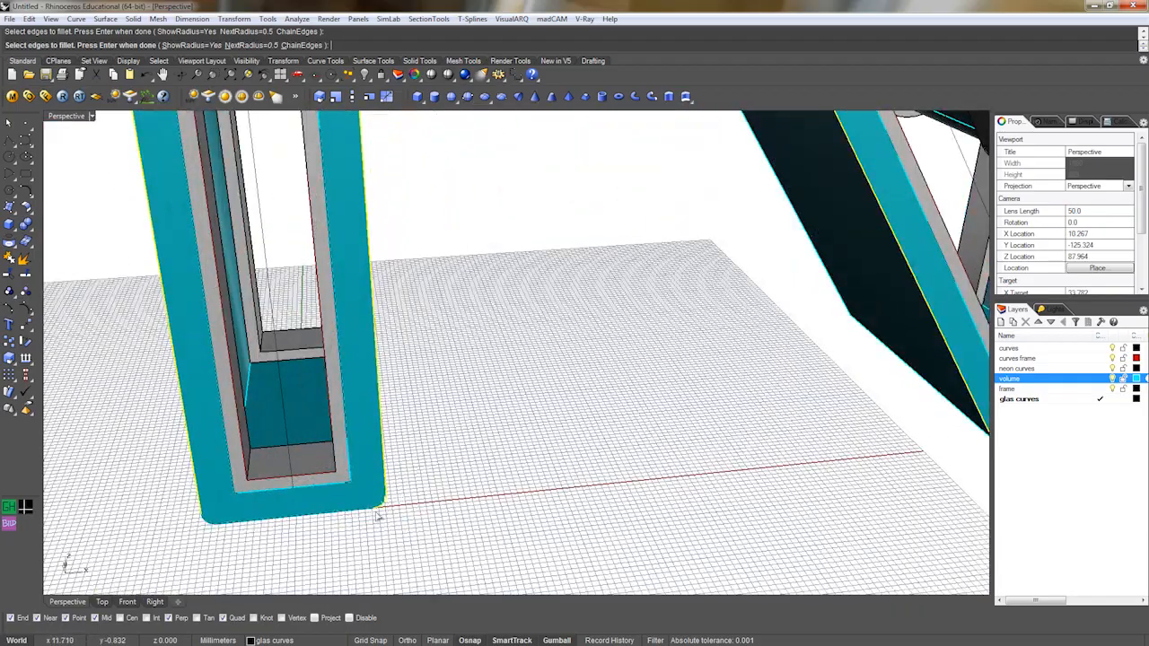
scroll(359, 510, "down", 6)
scroll(314, 505, "up", 6)
left_click(303, 494)
scroll(312, 493, "down", 5)
key("Return")
key("Return")
scroll(328, 499, "down", 2)
right_click_drag(453, 441, 310, 502, "shift")
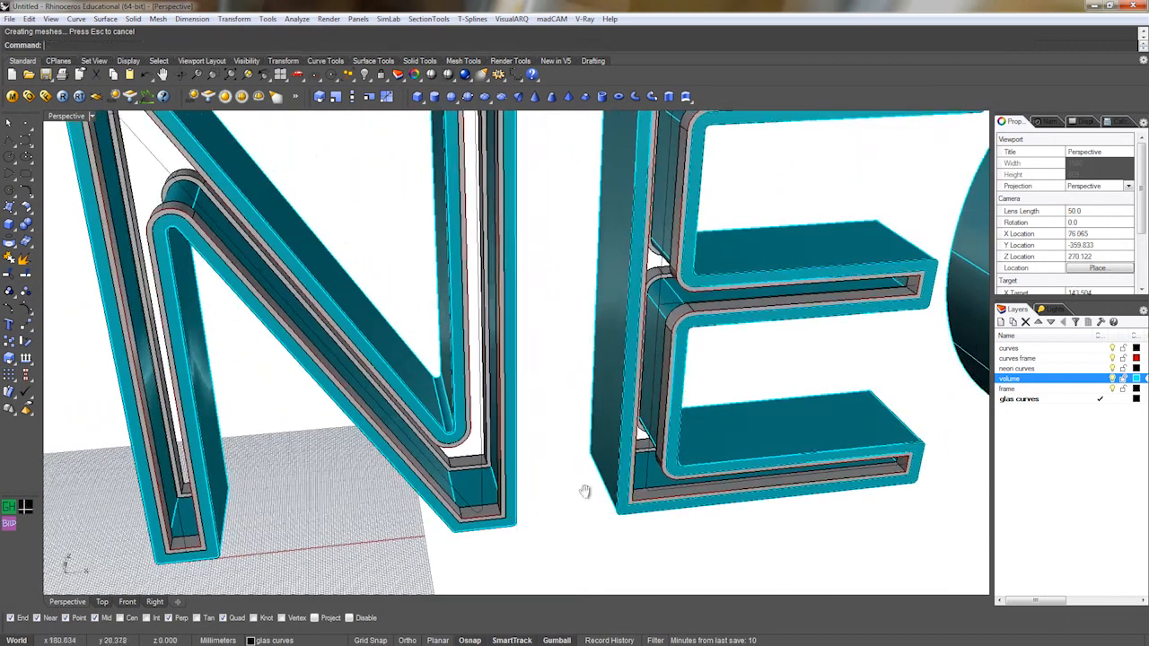
Start Fillet Edge with radius 0.5 and pick the E's front outer edges around its lower-left corner and lower arm.
right_click_drag(584, 491, 449, 489, "shift")
scroll(476, 495, "up", 6)
right_click(515, 520)
left_click(540, 525)
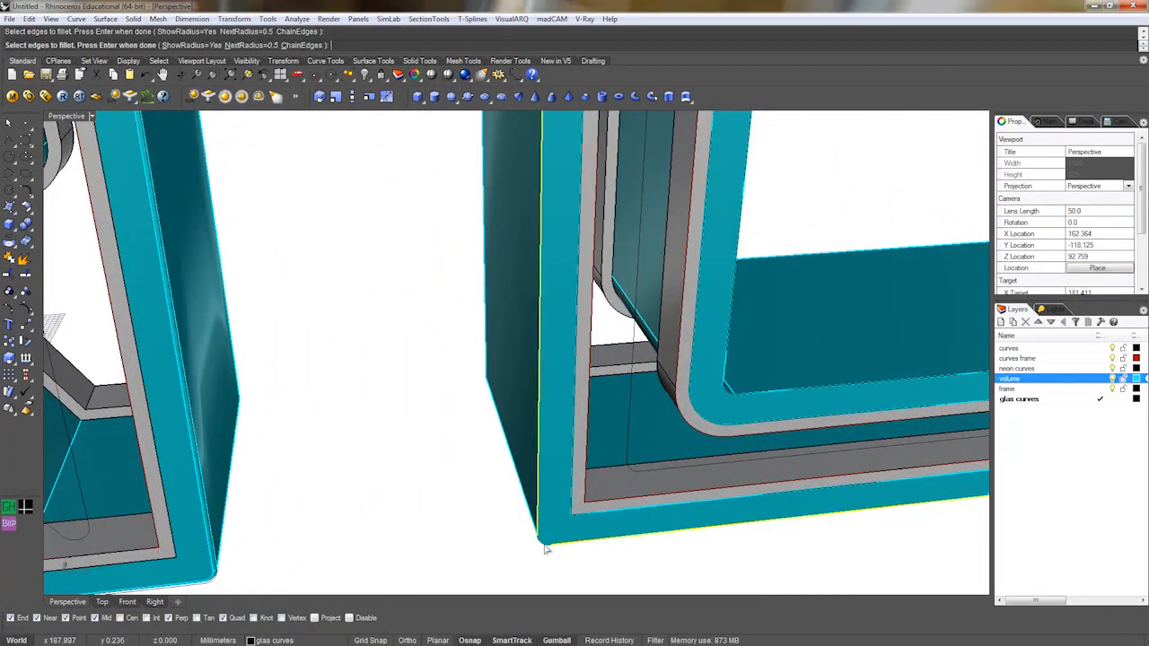
left_click(544, 544)
scroll(622, 522, "down", 8)
right_click_drag(623, 525, 382, 507, "shift")
left_click_drag(790, 482, 789, 388)
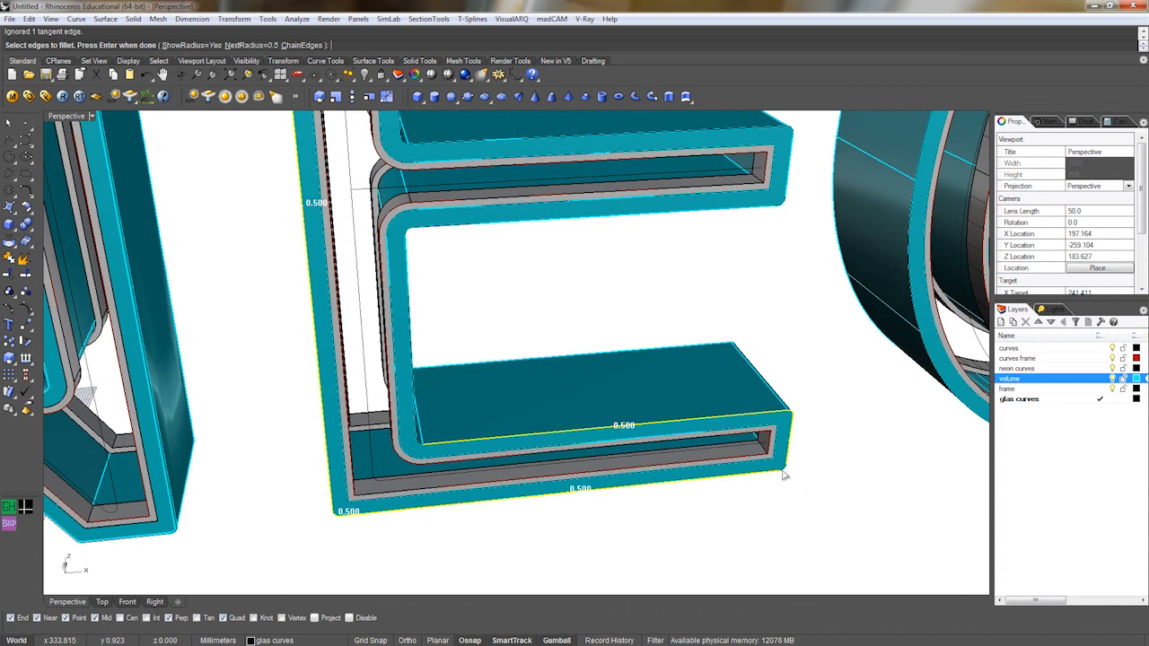
Add the front edges of the E's lower opening, including both inner corners, to the fillet selection.
right_click_drag(783, 473, 447, 431)
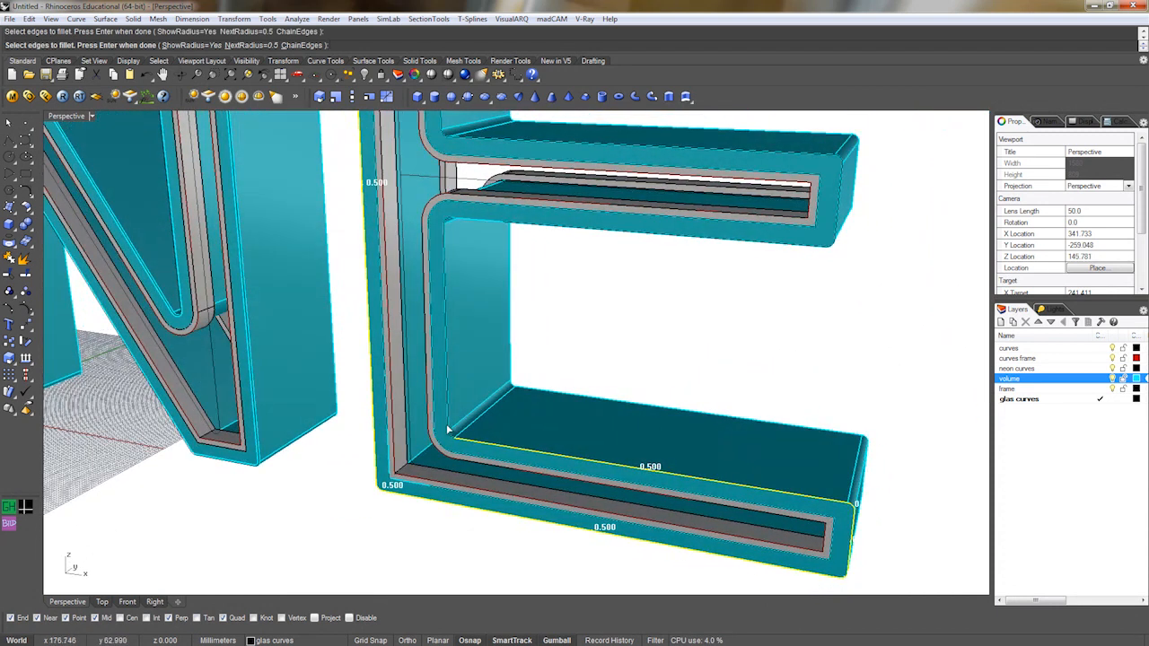
left_click(450, 429)
scroll(450, 437, "down", 3)
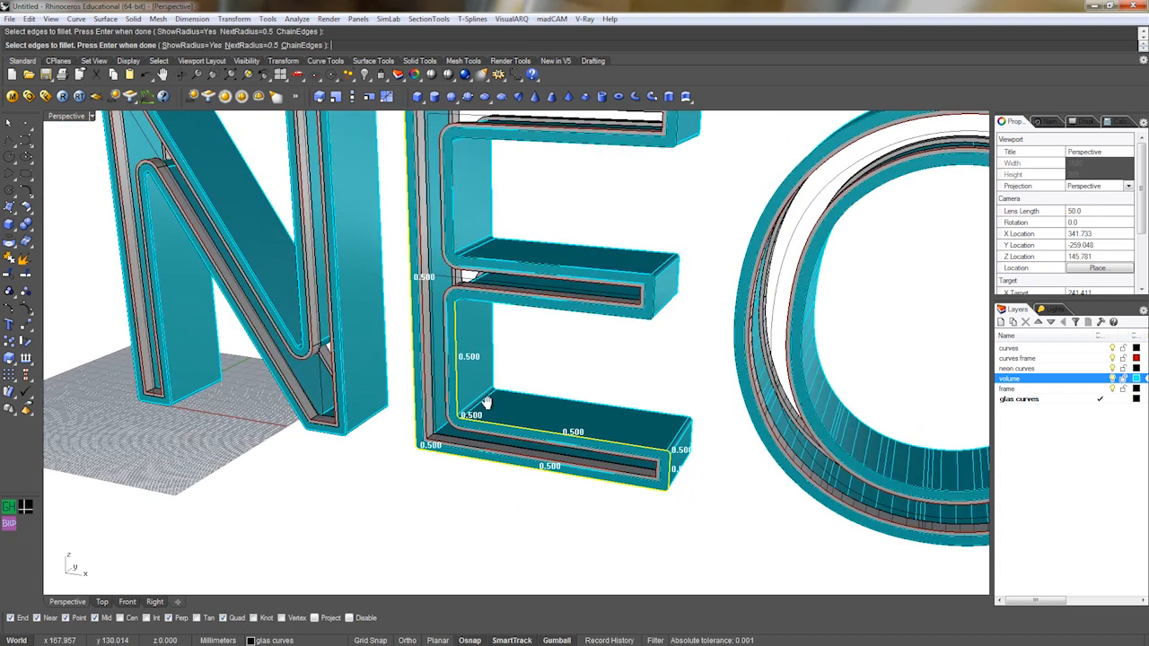
scroll(464, 367, "up", 6)
left_click(465, 347)
scroll(466, 349, "down", 3)
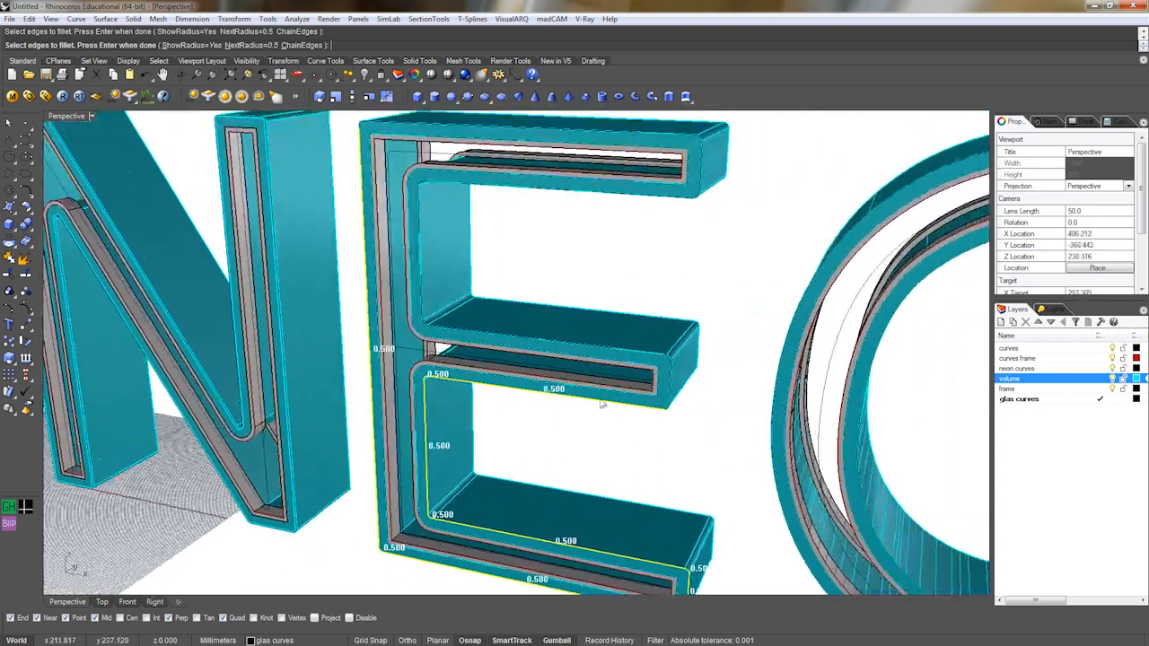
Add the front edges around the end and upper side of the E's middle arm to the fillet selection.
scroll(745, 431, "up", 5)
left_click(742, 395)
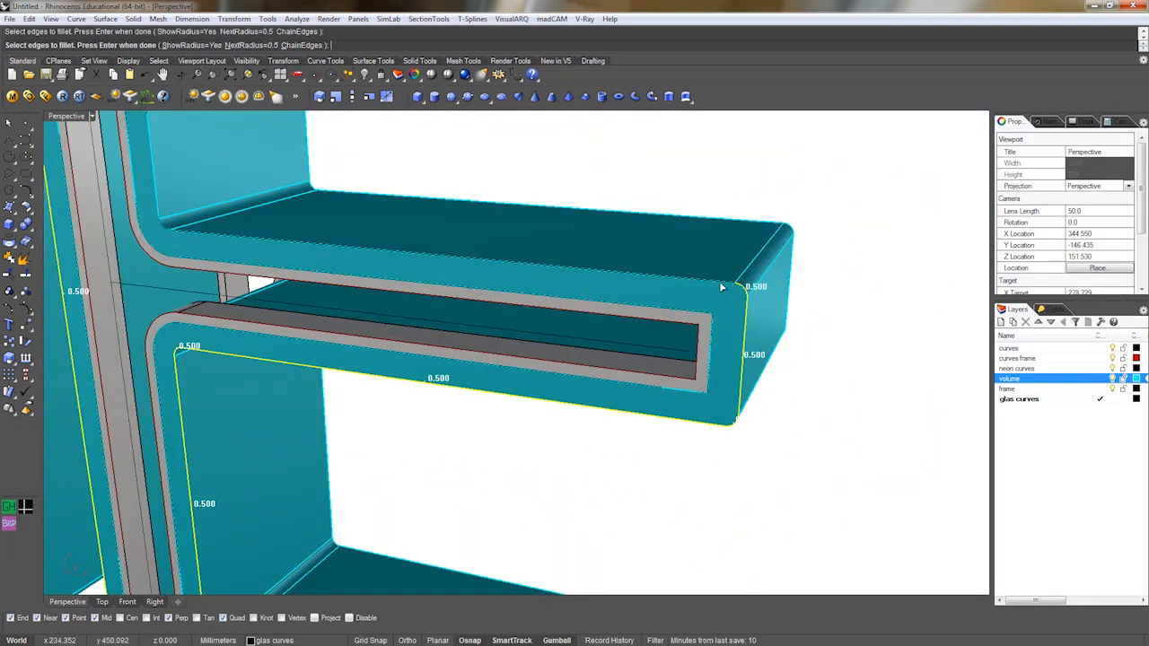
left_click(721, 287)
scroll(454, 328, "down", 3)
scroll(426, 370, "up", 4)
left_click(428, 381)
Add the front edges at the upper inner corner of the E's upper opening to the fillet selection.
right_click_drag(474, 406, 486, 563, "shift")
scroll(454, 346, "up", 5)
left_click(406, 305)
left_click(421, 305)
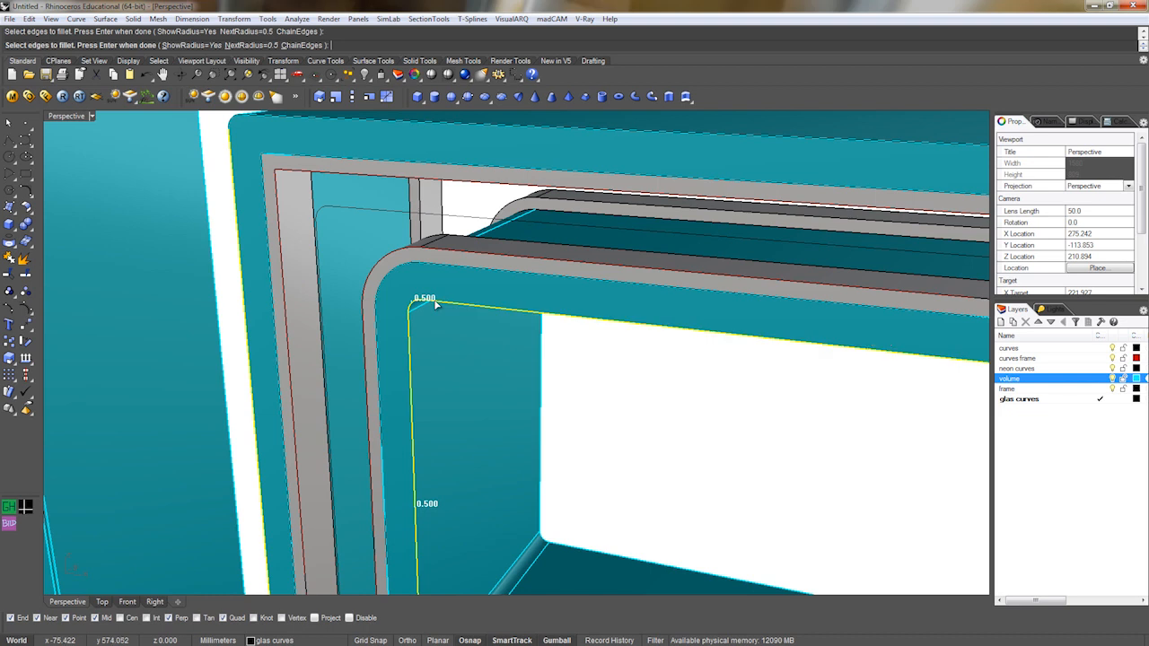
scroll(594, 376, "down", 3)
Add the front edges around the E's upper arm end, top side and upper-left corner to the fillet selection.
scroll(723, 359, "up", 5)
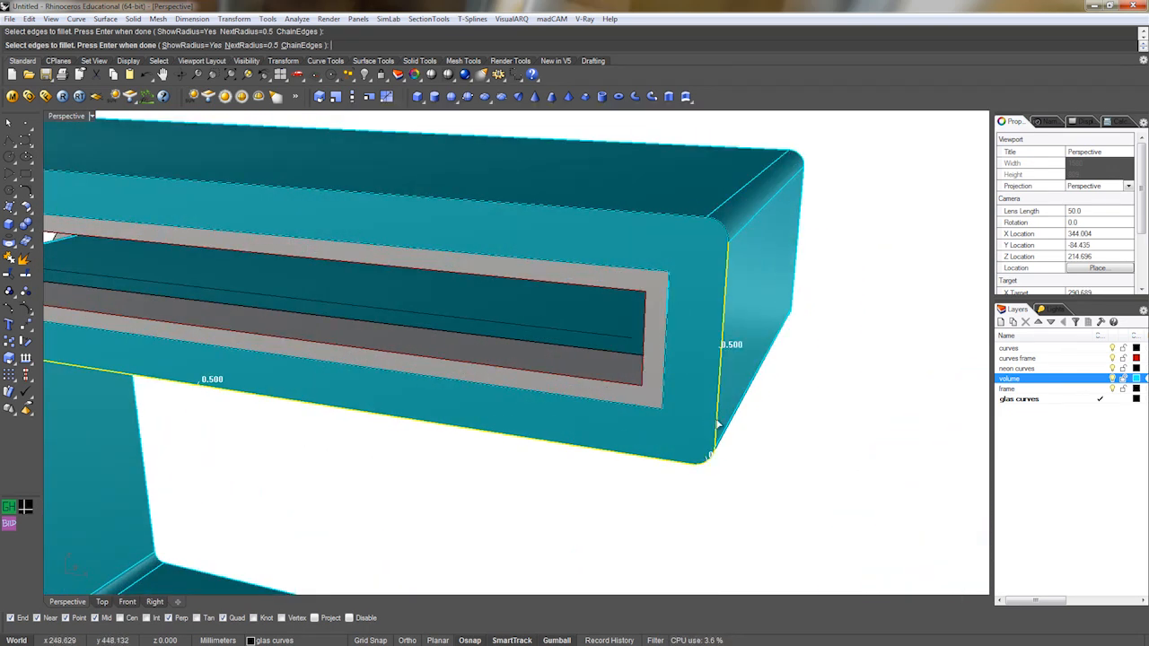
left_click(670, 215)
scroll(670, 218, "down", 7)
right_click_drag(280, 184, 484, 342, "shift")
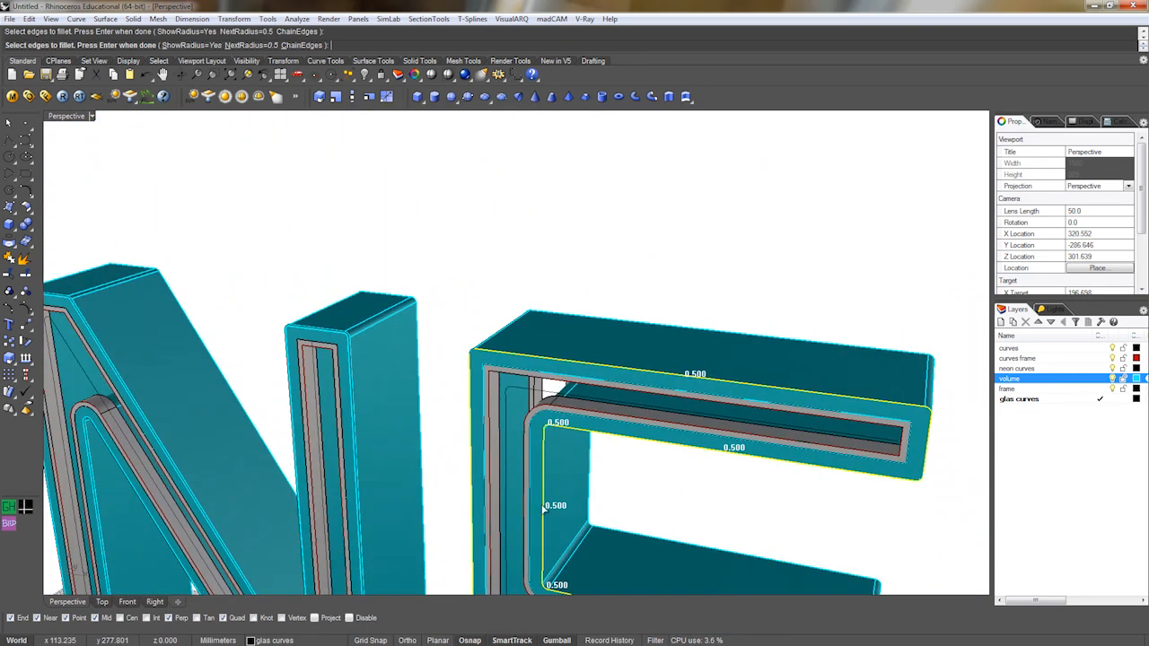
scroll(481, 337, "up", 5)
scroll(459, 357, "down", 10)
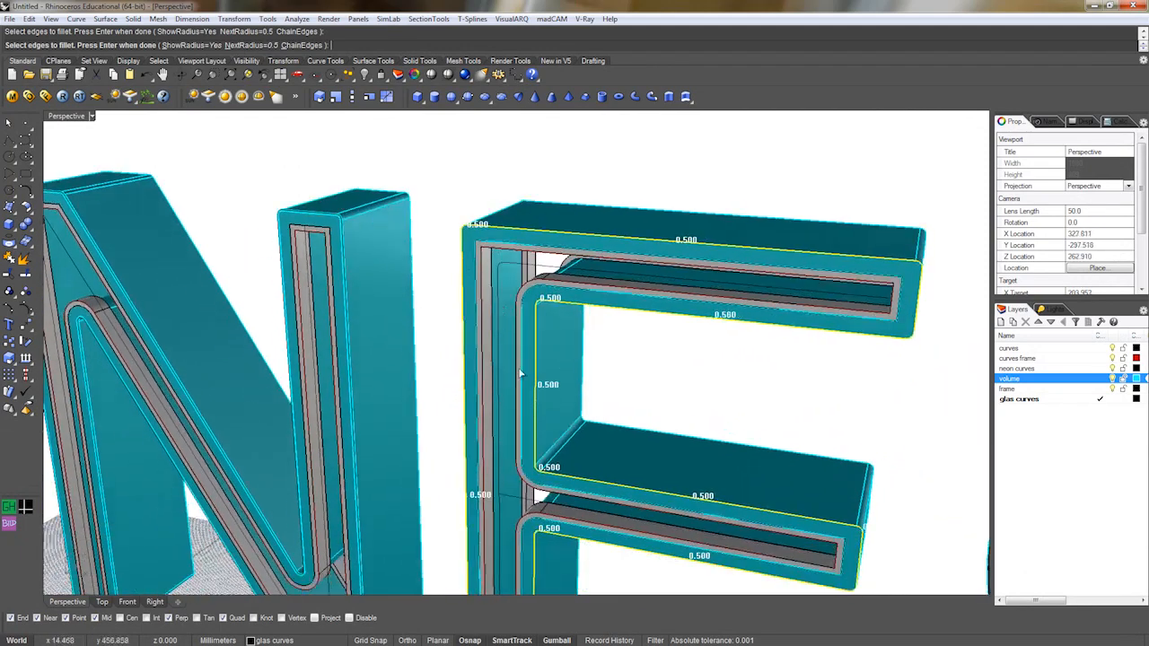
Add the O's outer and inner front edges and apply the 0.5 radius fillet to the E and O.
scroll(641, 286, "up", 8)
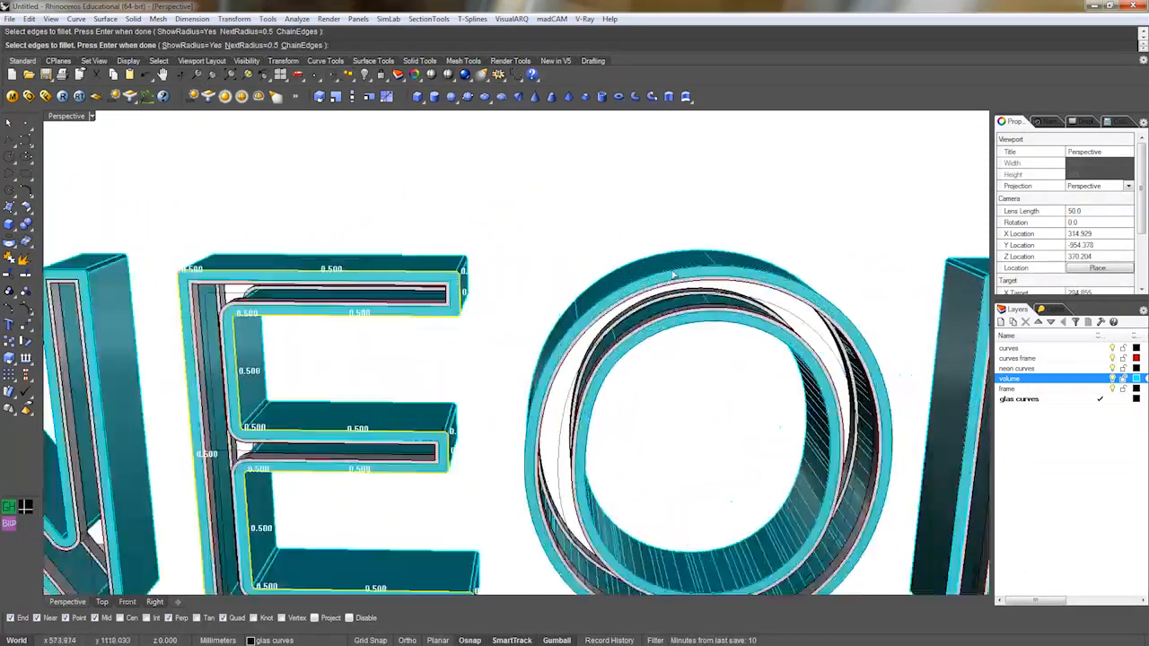
scroll(641, 285, "down", 6)
scroll(610, 333, "up", 7)
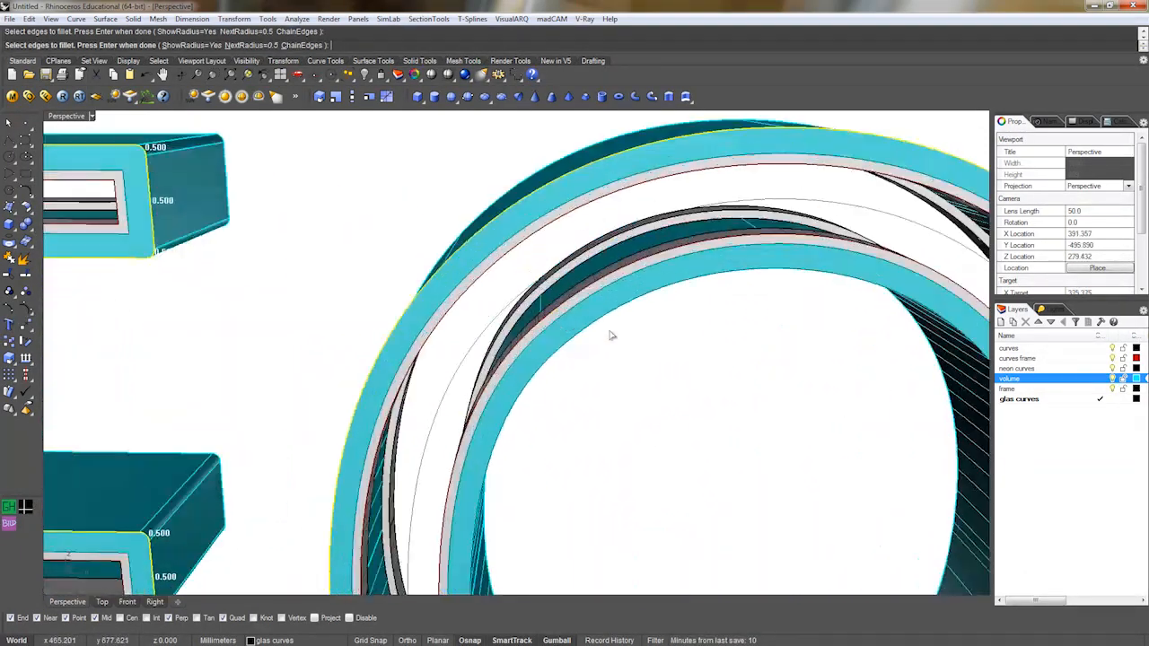
scroll(609, 328, "down", 3)
key("Return")
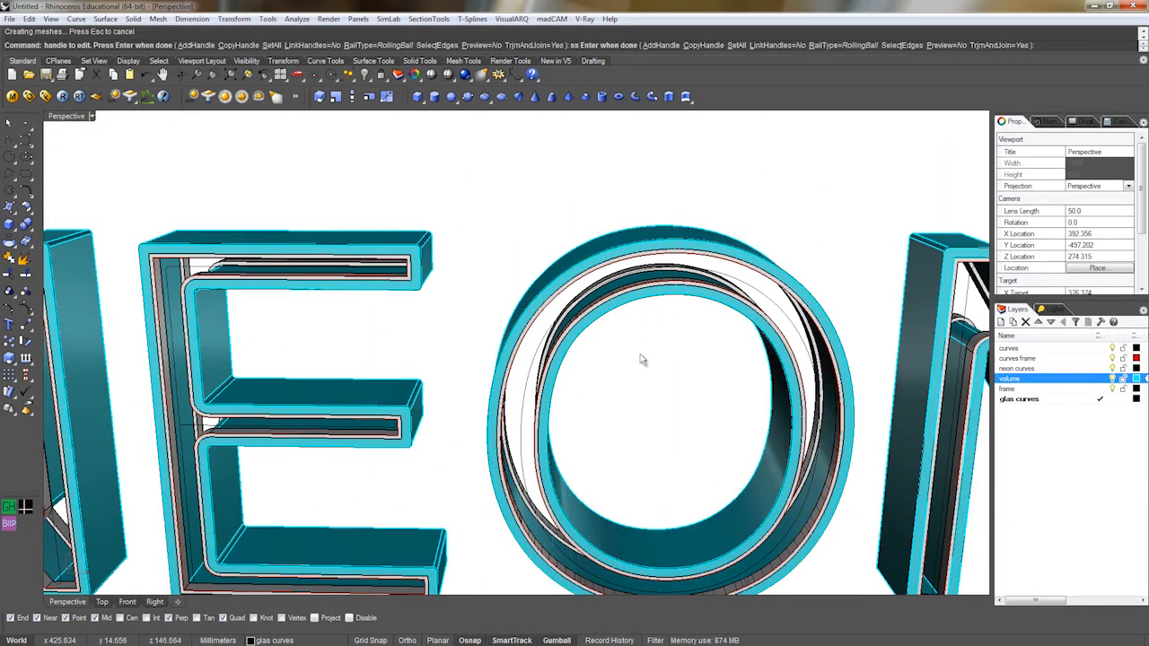
Start Fillet Edge with radius 0.5 again and pick the front outer edges around the last N's upper-left corner.
scroll(640, 359, "down", 4)
scroll(610, 282, "up", 10)
key("Return")
left_click(616, 276)
left_click(705, 307)
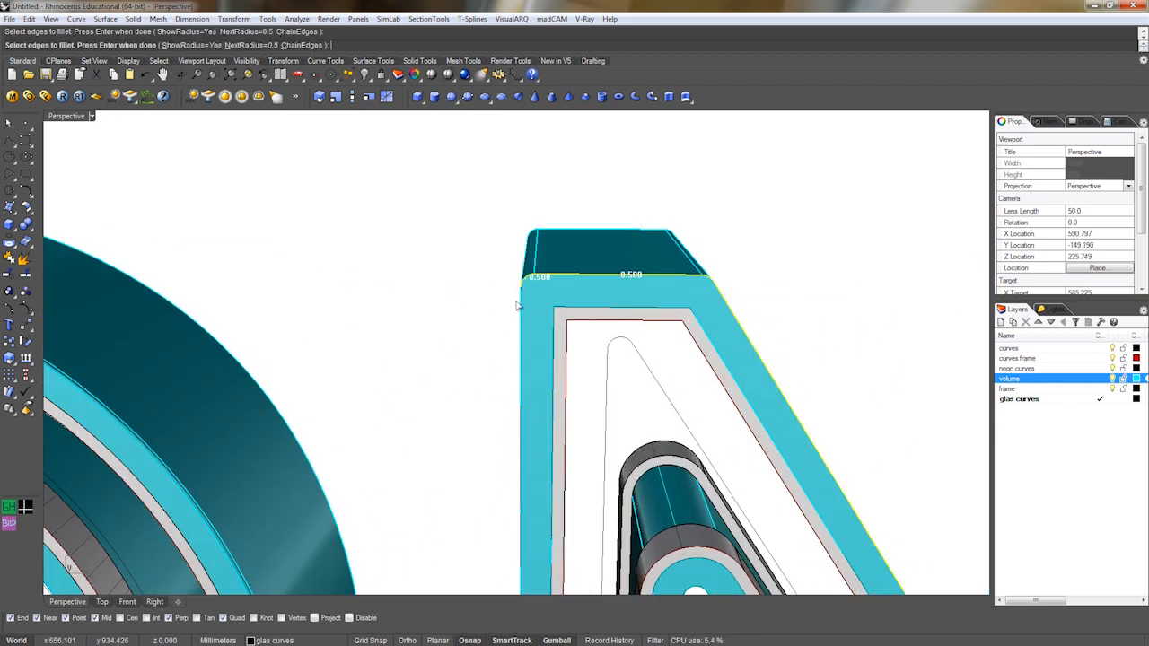
Add the front edges around the upper end of the last N's right stroke to the fillet selection.
scroll(527, 316, "down", 10)
right_click_drag(685, 364, 513, 348, "shift")
scroll(677, 295, "up", 9)
left_click_drag(614, 271, 880, 326)
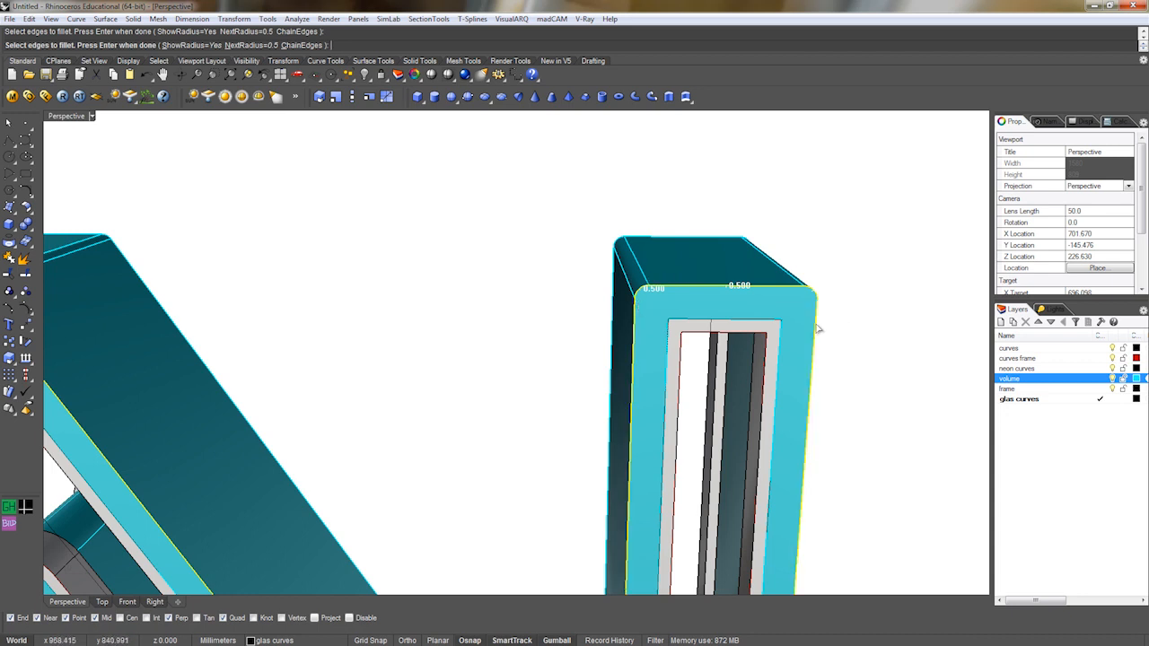
Add the front edges around the last N's lower-right tip and its inner arch to the fillet selection.
scroll(816, 326, "down", 6)
right_click_drag(846, 515, 763, 235, "shift")
scroll(677, 483, "up", 6)
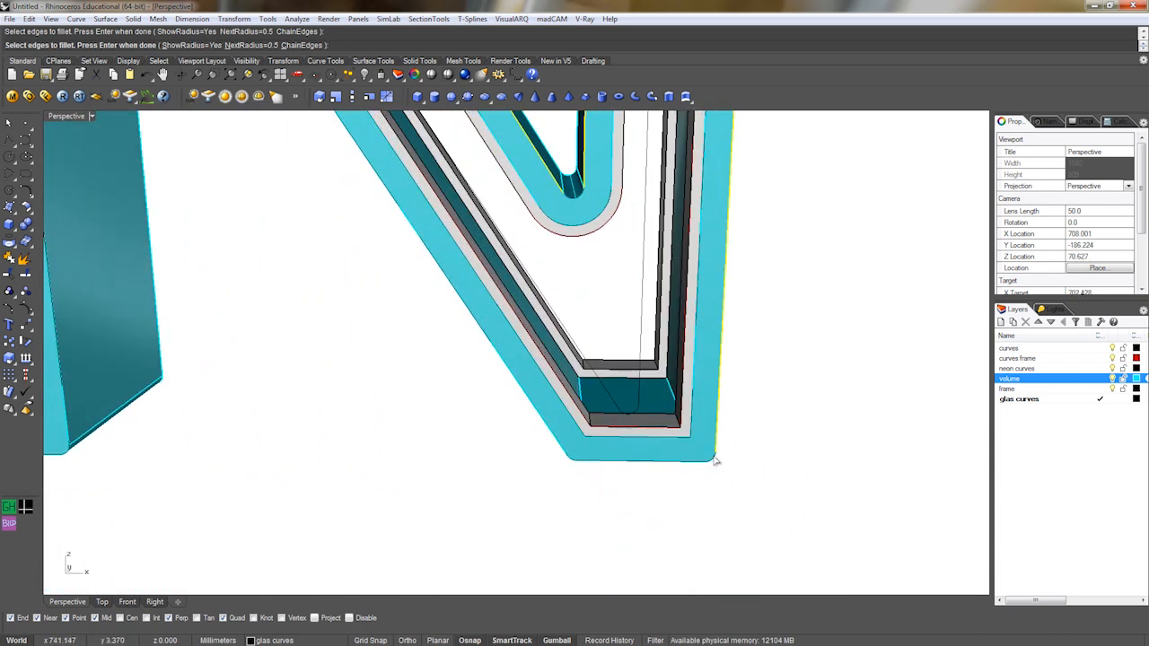
left_click(628, 463)
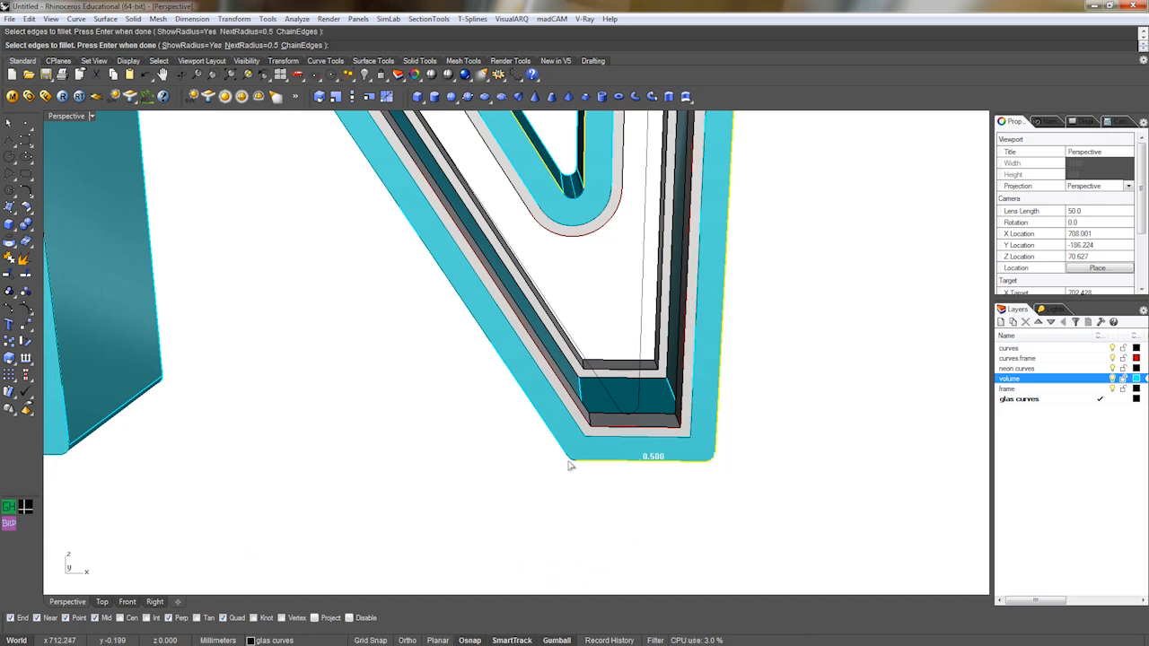
scroll(563, 454, "down", 8)
right_click_drag(586, 475, 759, 577, "shift")
scroll(522, 204, "up", 8)
left_click(530, 219)
Add the front edges around the last N's left foot and apply the 0.5 radius fillet.
scroll(538, 270, "down", 6)
scroll(540, 481, "up", 6)
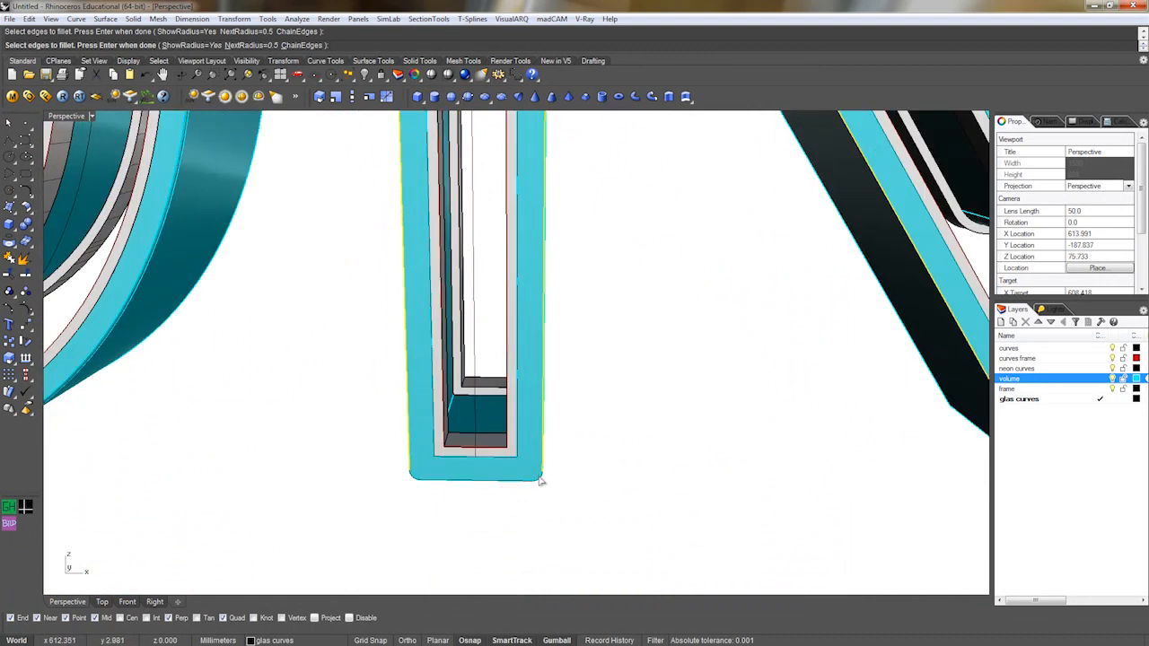
left_click(528, 486)
scroll(441, 488, "down", 2)
left_click(429, 483)
scroll(429, 482, "down", 3)
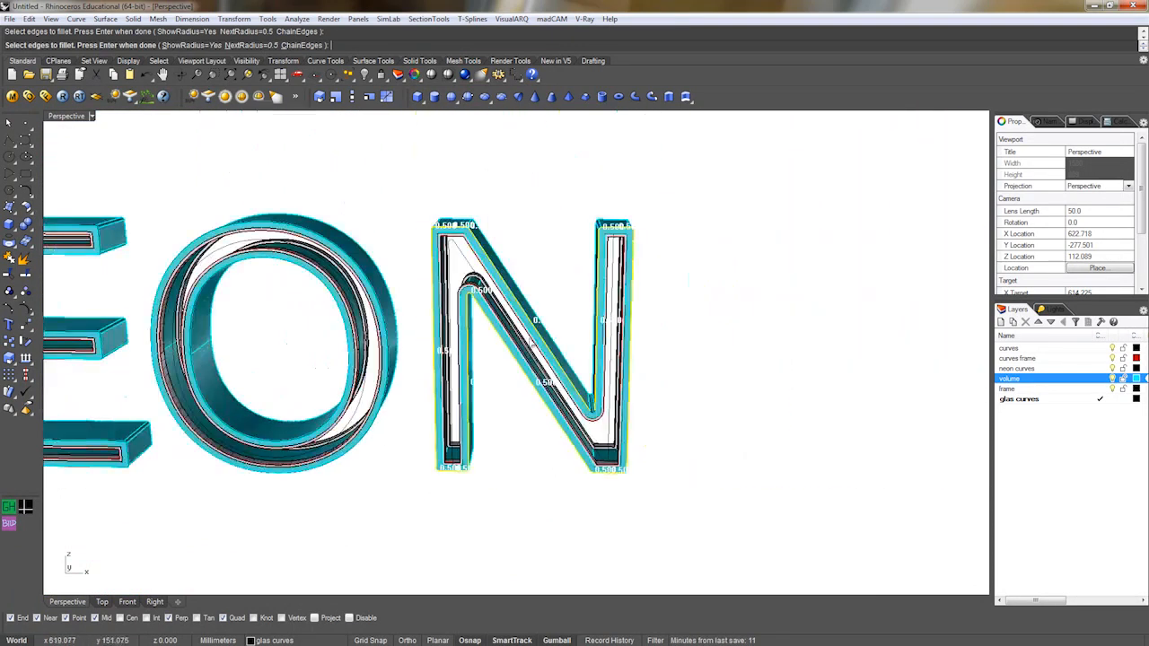
key("Return")
key("Return")
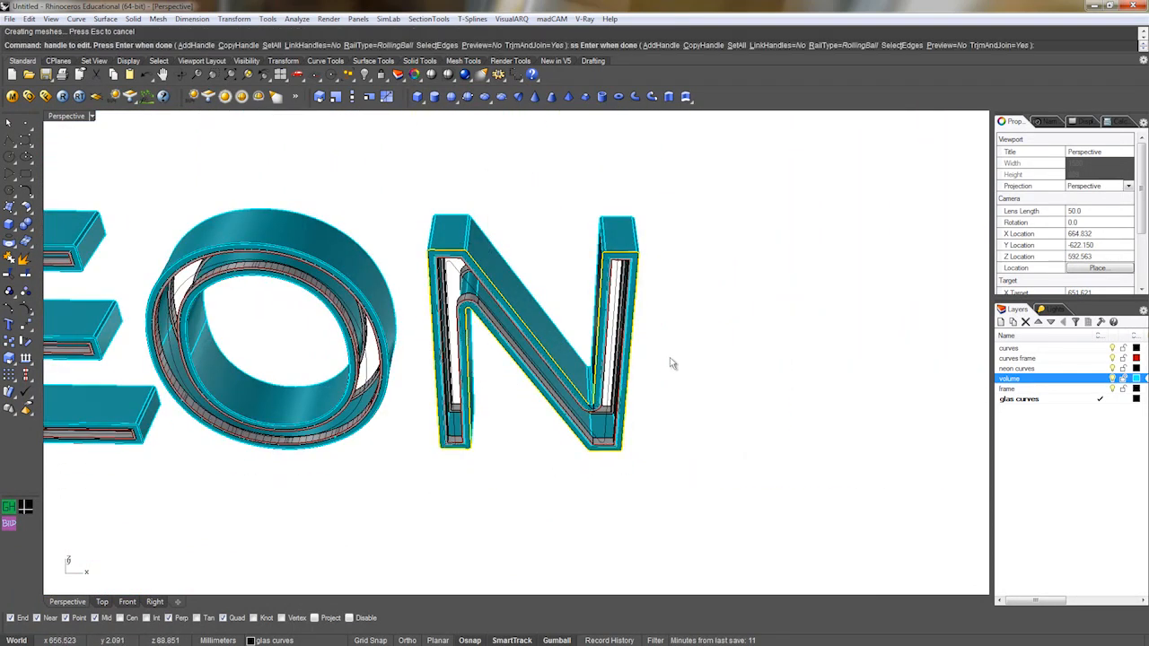
Start a 0.5 radius edge fillet on the last N's frame and pick its inner front edges at the lower-right tip.
scroll(672, 362, "up", 5)
right_click_drag(572, 512, 667, 426)
key("Return")
left_click(707, 432)
left_click(622, 446)
scroll(628, 444, "down", 8)
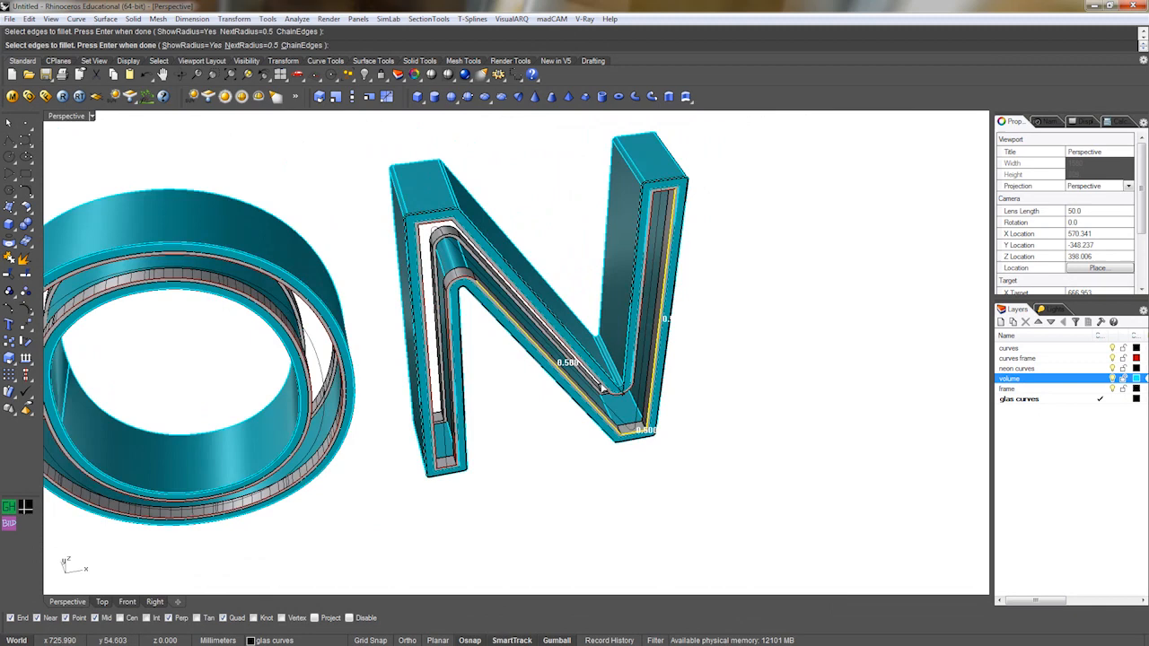
Add the frame's inner front edges along the last N's left arch and left foot to the fillet selection.
scroll(573, 395, "up", 8)
right_click_drag(492, 445, 548, 311, "shift")
left_click(513, 383)
scroll(529, 401, "down", 7)
right_click_drag(532, 529, 536, 455, "shift")
scroll(536, 456, "up", 6)
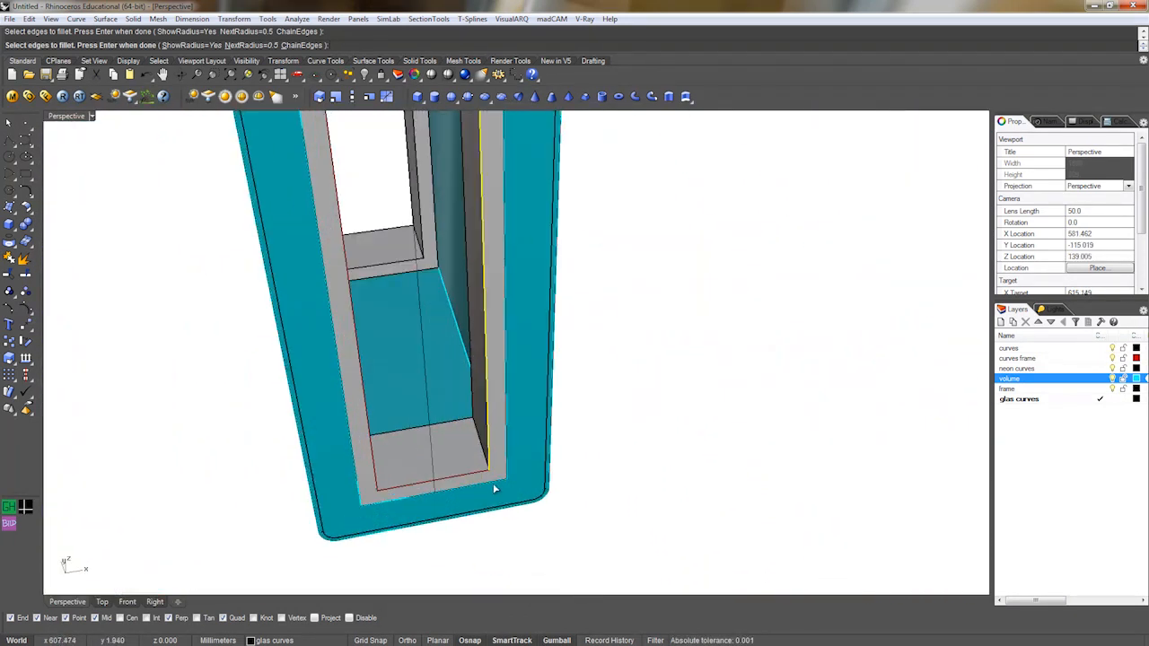
Add the frame's inner front edges around the last N's upper-left corner to the fillet selection.
scroll(375, 467, "down", 8)
right_click_drag(392, 297, 443, 514, "shift")
scroll(408, 264, "up", 8)
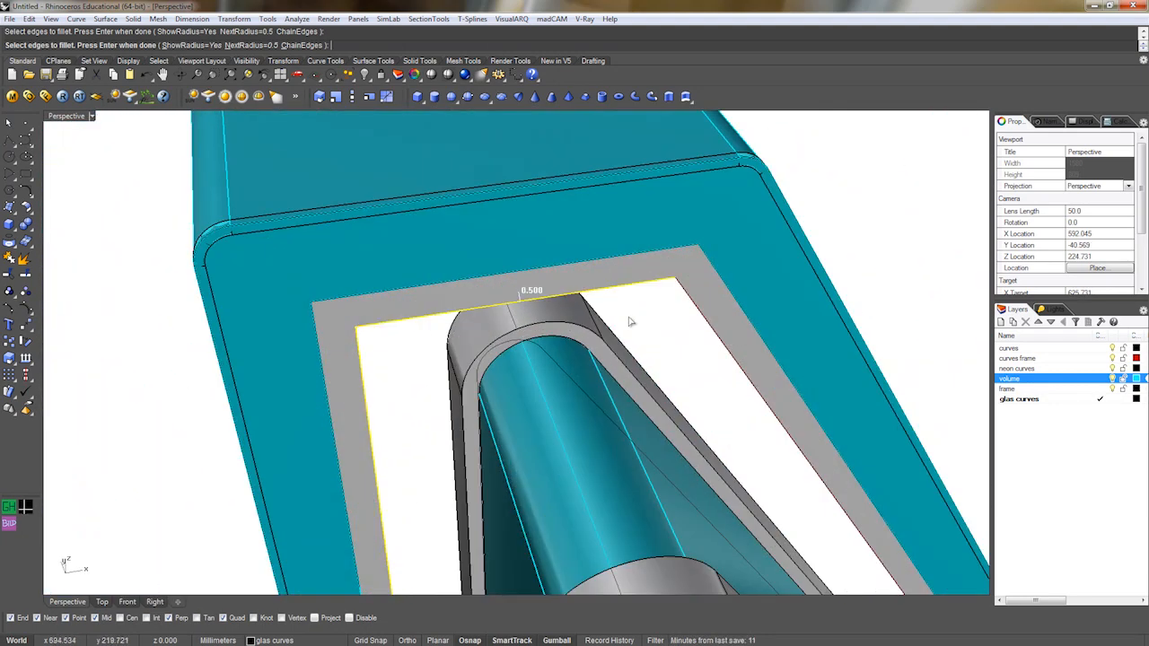
scroll(702, 320, "down", 8)
right_click_drag(820, 360, 616, 354, "shift")
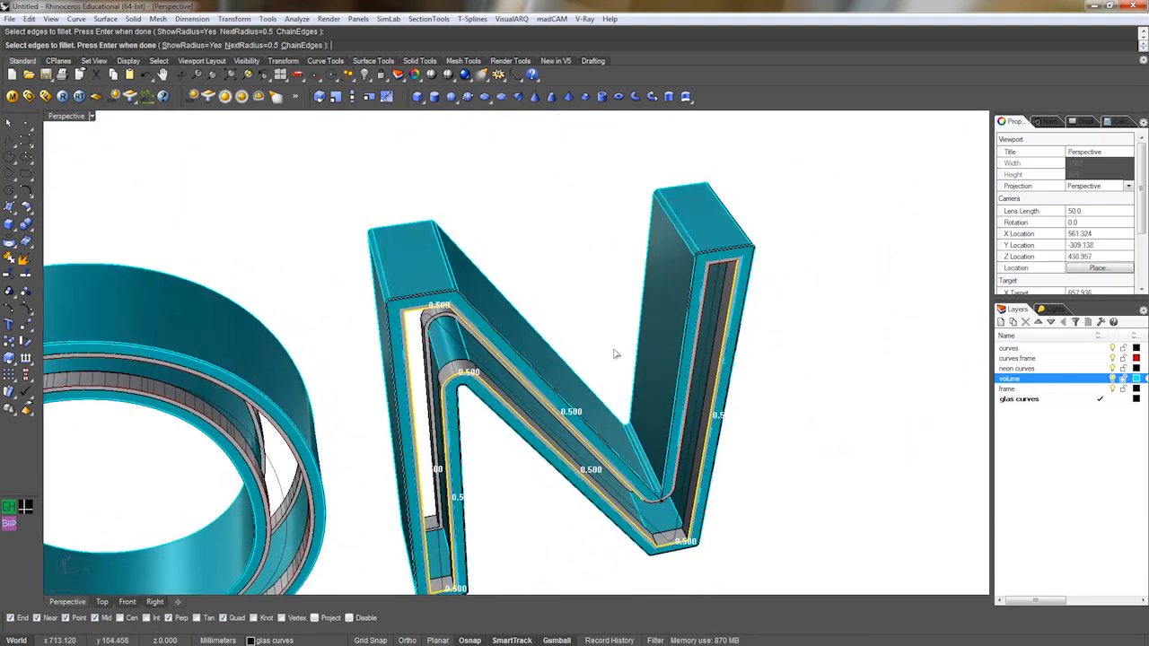
Add the frame edges at the last N's right stroke end and lower arch, and apply the 0.5 radius fillet.
scroll(718, 218, "up", 8)
left_click(509, 376)
scroll(509, 376, "down", 8)
right_click_drag(528, 438, 613, 264, "shift")
scroll(581, 435, "up", 8)
left_click(623, 444)
key("Return")
scroll(592, 462, "down", 5)
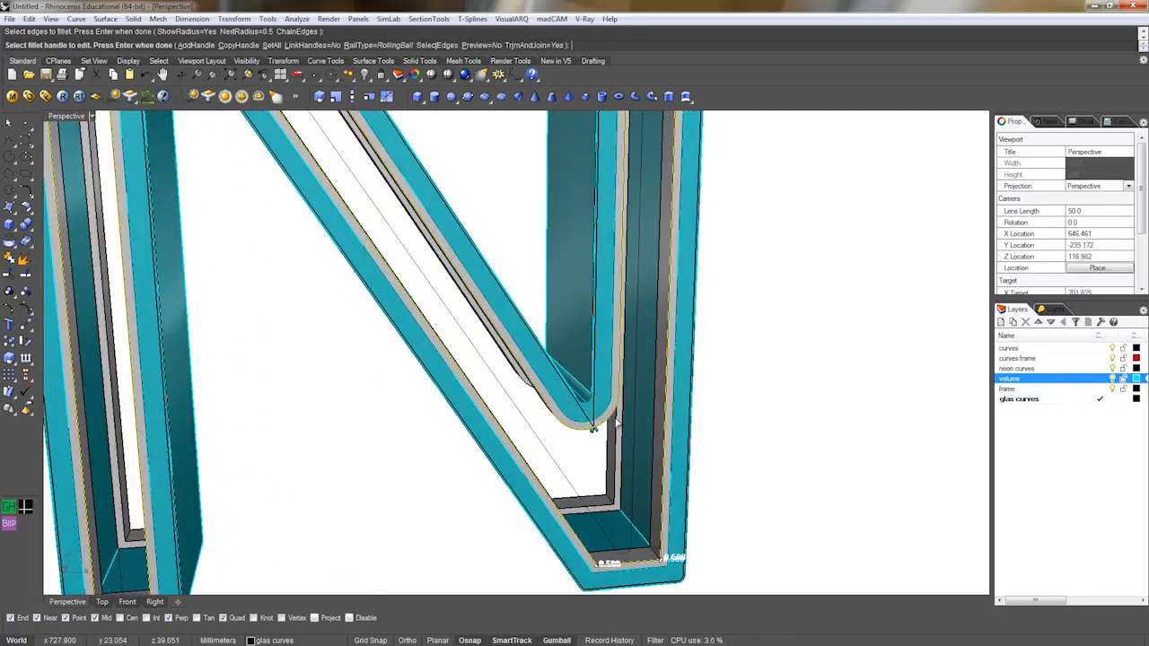
scroll(617, 422, "up", 5)
key("Return")
scroll(542, 417, "down", 2)
Fillet the two front edges bordering the channel of the O's frame with radius 0.5.
right_click_drag(421, 440, 667, 443, "shift")
scroll(667, 444, "down", 8)
right_click_drag(588, 438, 739, 481, "shift")
scroll(404, 389, "up", 8)
key("Return")
left_click(403, 371)
left_click(561, 368)
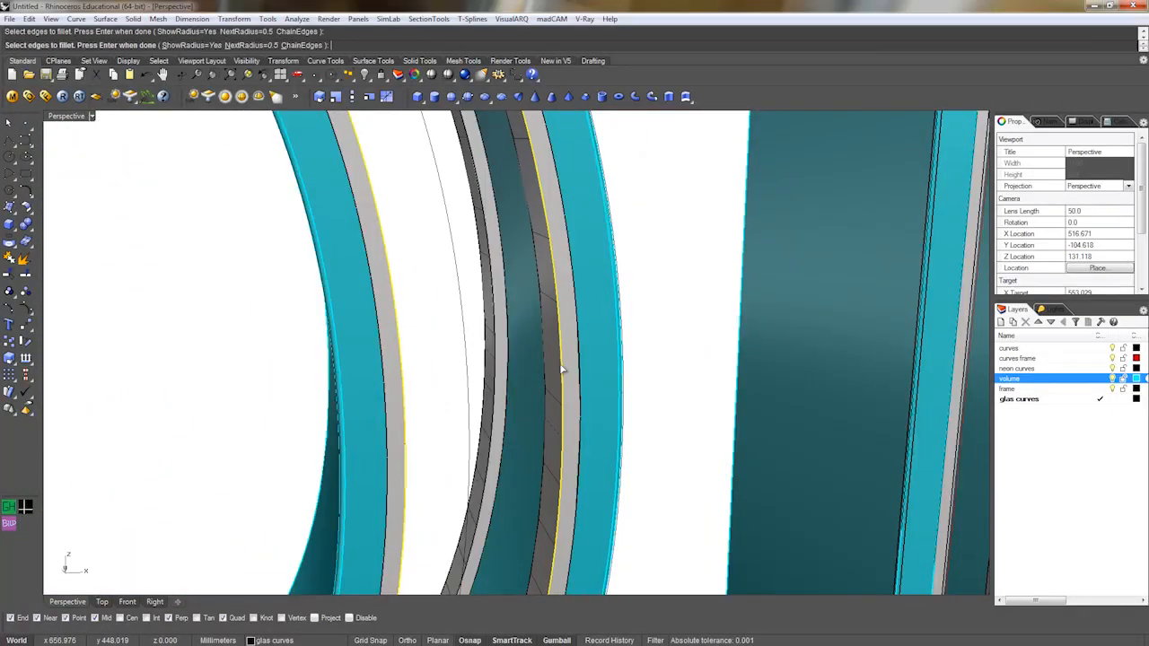
key("Return")
scroll(561, 368, "down", 8)
key("Return")
Start a 0.5 radius edge fillet on the E's frame and pick its front edges around the middle arm.
scroll(458, 437, "up", 3)
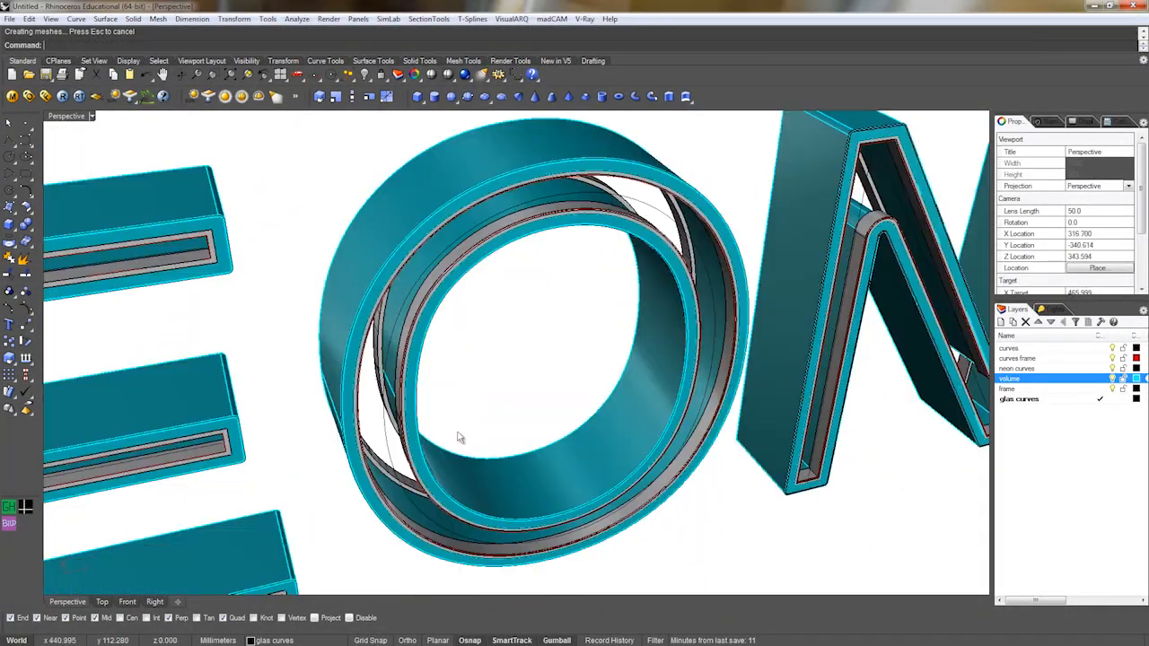
right_click_drag(457, 437, 666, 379, "shift")
scroll(453, 386, "up", 7)
key("Return")
left_click(486, 349)
left_click(515, 394)
Add the frame's front edges around the E's upper opening and along its upper arm to the fillet selection.
scroll(515, 394, "down", 5)
scroll(481, 357, "up", 7)
left_click(480, 358)
left_click(534, 332)
left_click(513, 284)
scroll(514, 284, "down", 6)
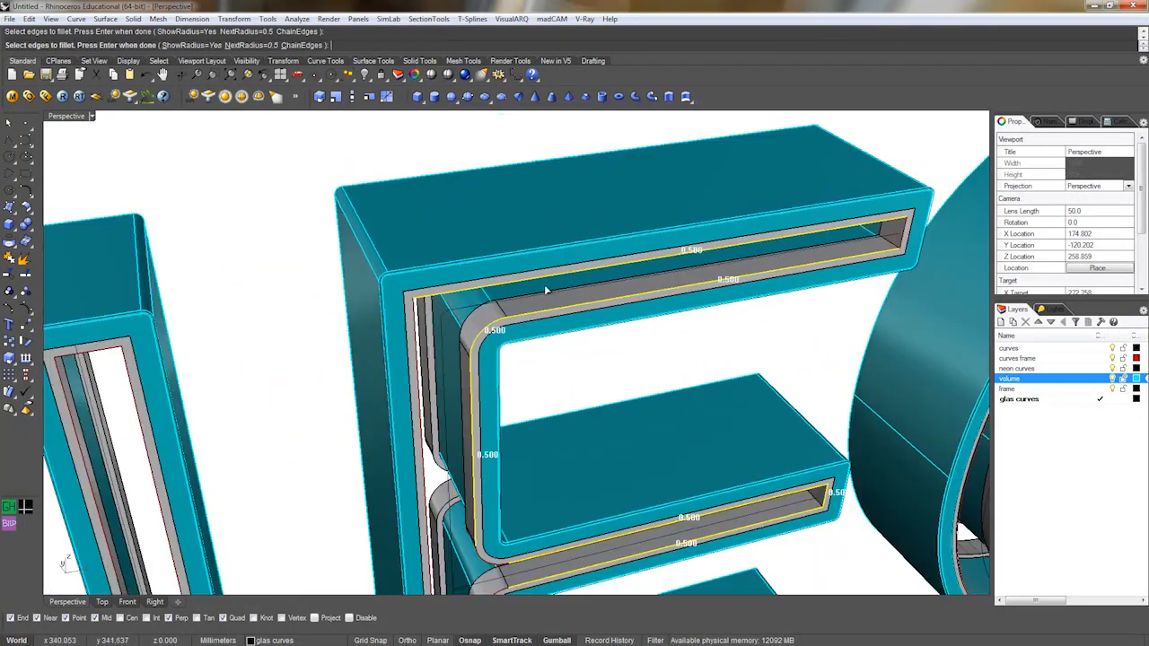
Add the frame edges at the E's upper arm end and along its vertical stem to the fillet selection.
right_click_drag(546, 290, 411, 339, "shift")
scroll(679, 292, "up", 8)
left_click(688, 302)
scroll(687, 301, "down", 9)
right_click_drag(504, 356, 455, 392, "shift")
scroll(591, 317, "up", 5)
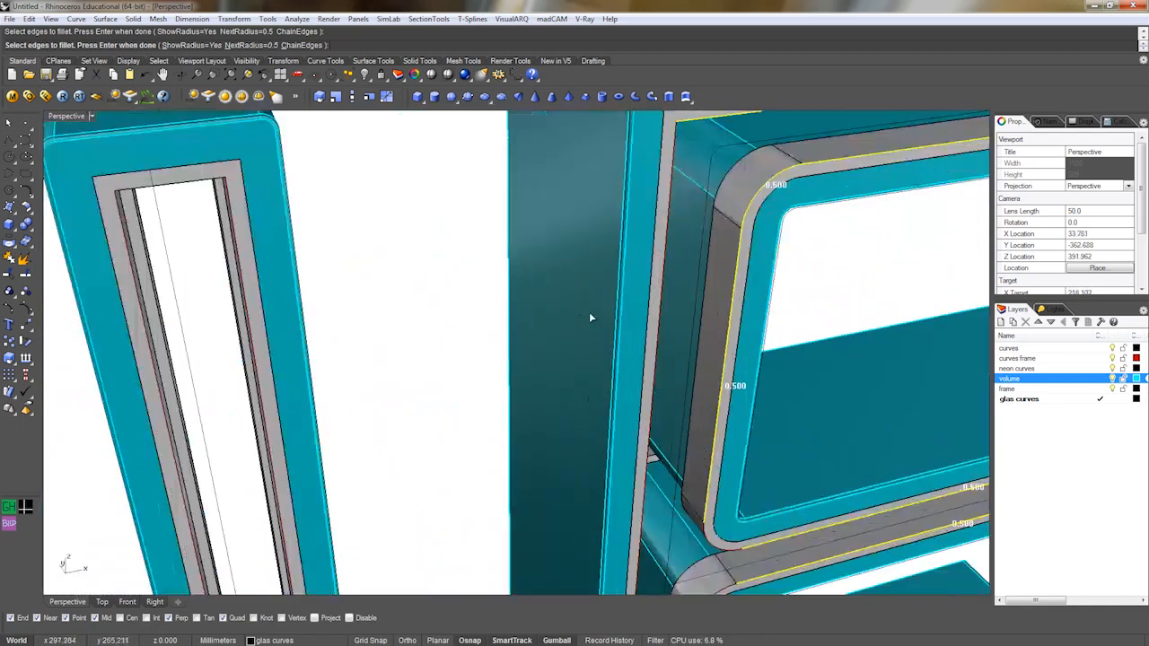
left_click(657, 311)
Add the frame's lower front edge along the bottom of the E to the fillet selection.
scroll(657, 312, "down", 9)
right_click_drag(658, 350, 449, 287, "shift")
scroll(473, 407, "up", 9)
left_click(412, 476)
scroll(413, 478, "down", 8)
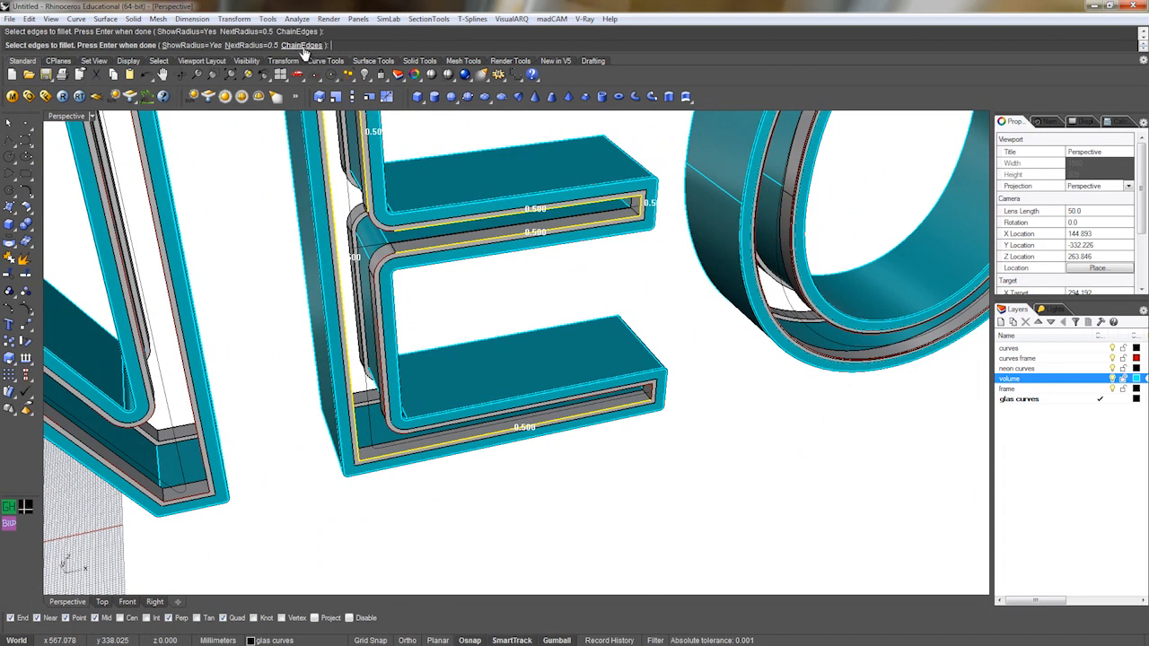
Add the frame edges around the E's lower arm end and lower opening, and apply the 0.5 radius fillet.
scroll(679, 410, "up", 5)
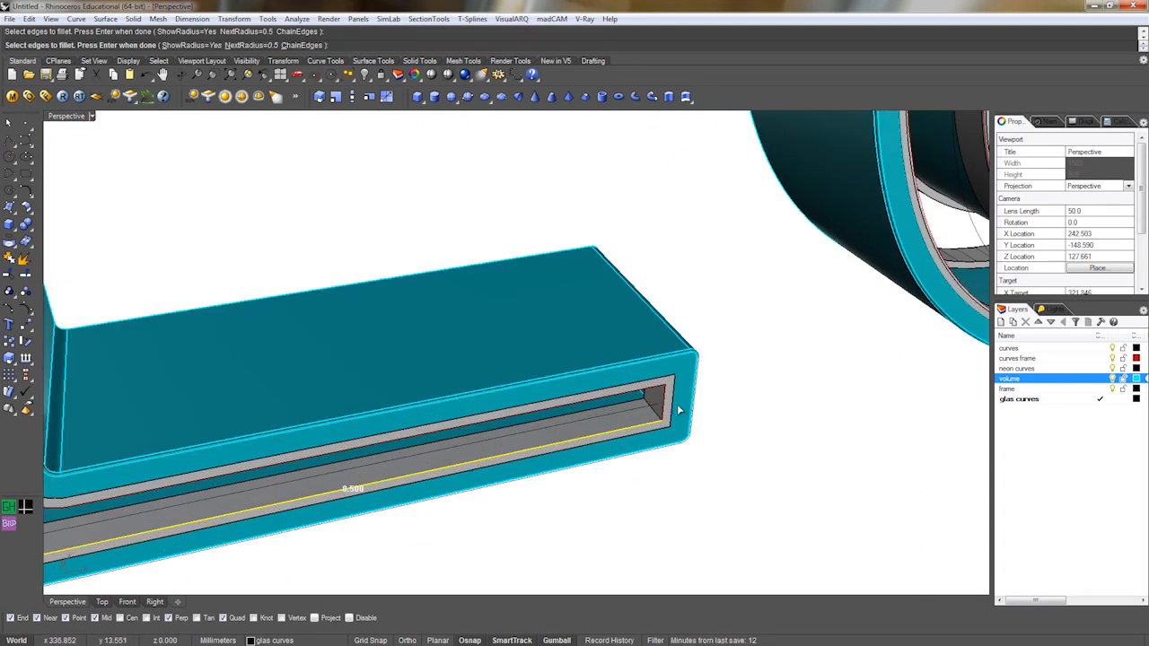
scroll(662, 392, "down", 5)
scroll(608, 404, "up", 4)
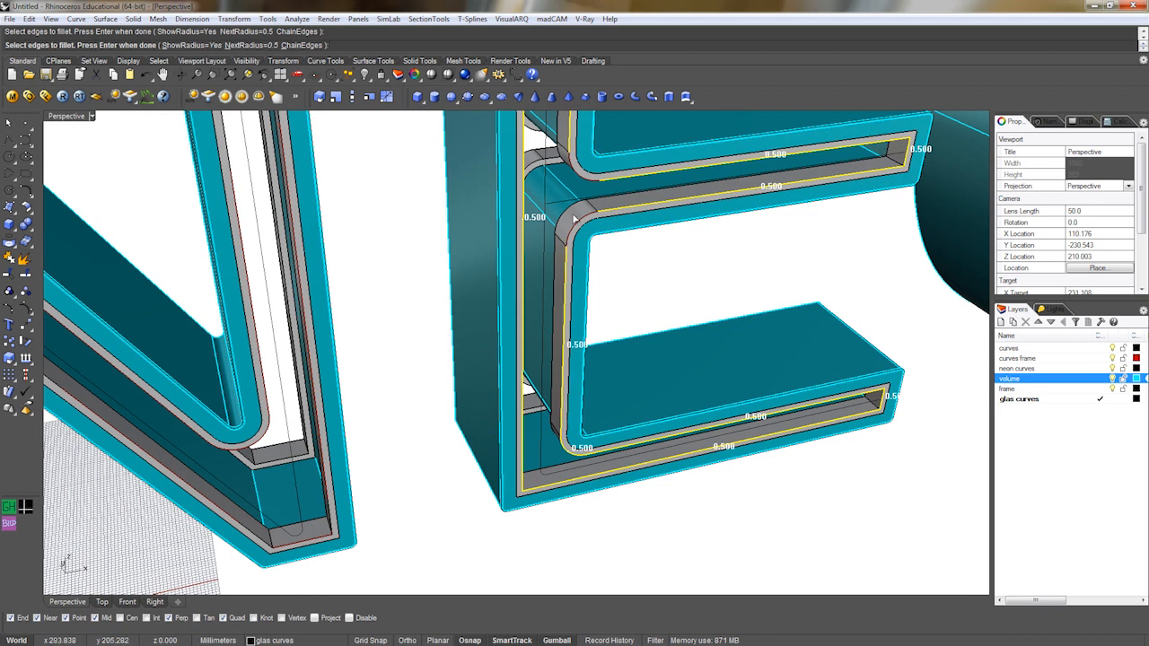
scroll(605, 188, "down", 8)
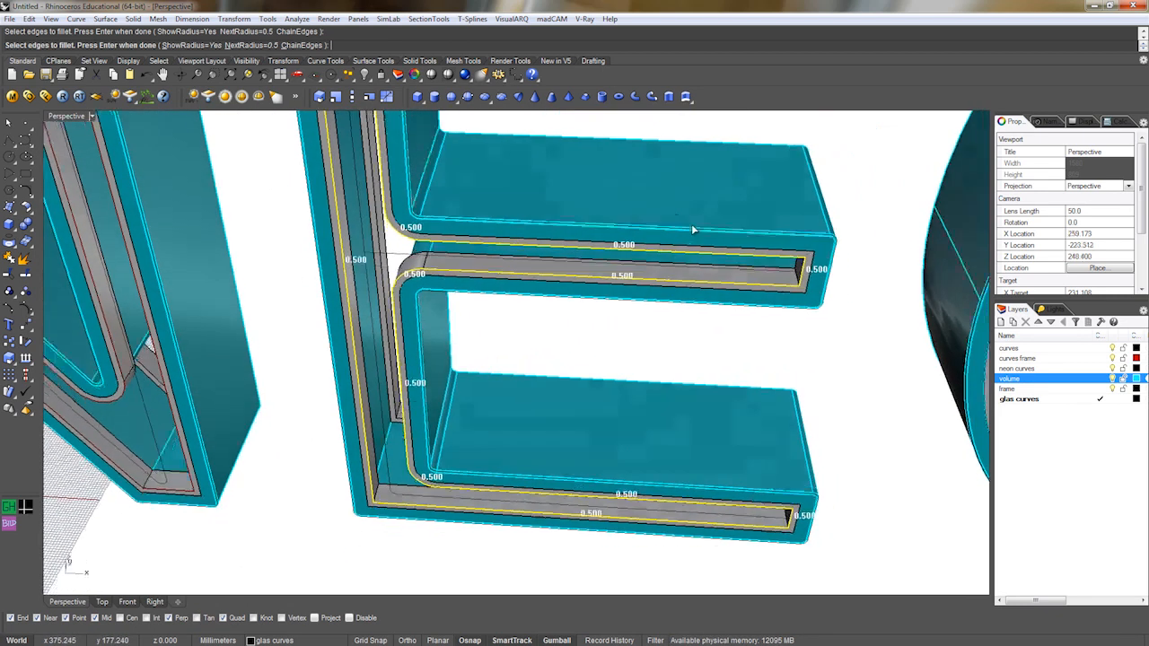
key("Return")
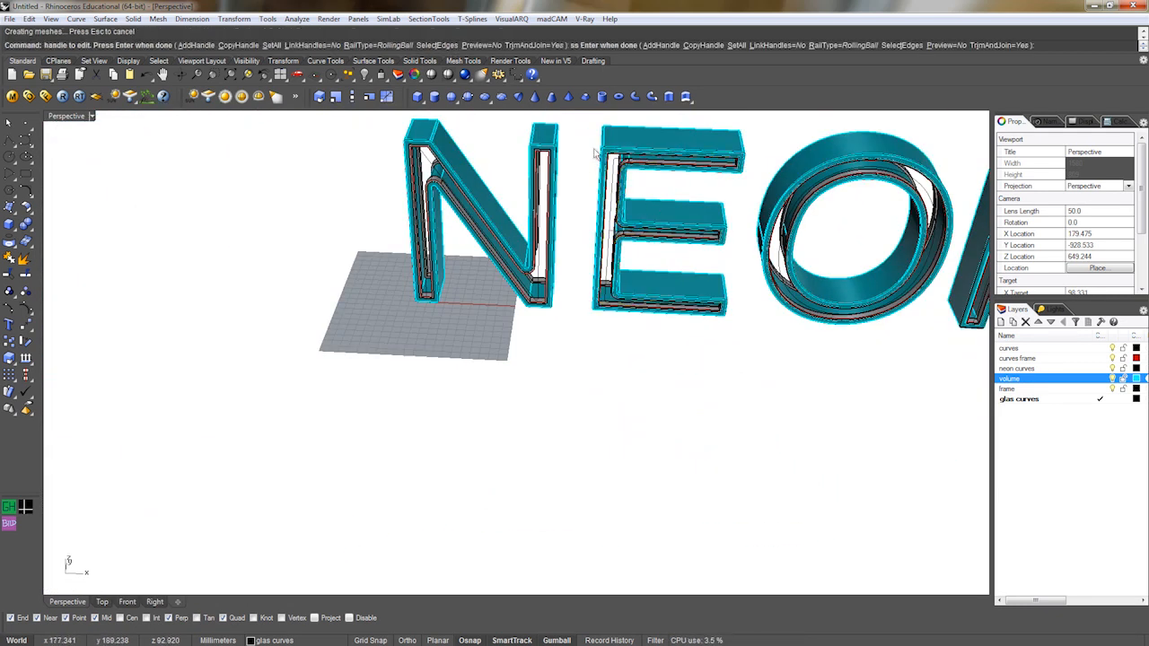
Start a 0.5 radius edge fillet on the first N's frame, selecting front edges on its right stem and lower diagonal.
scroll(541, 197, "up", 6)
left_click(579, 305)
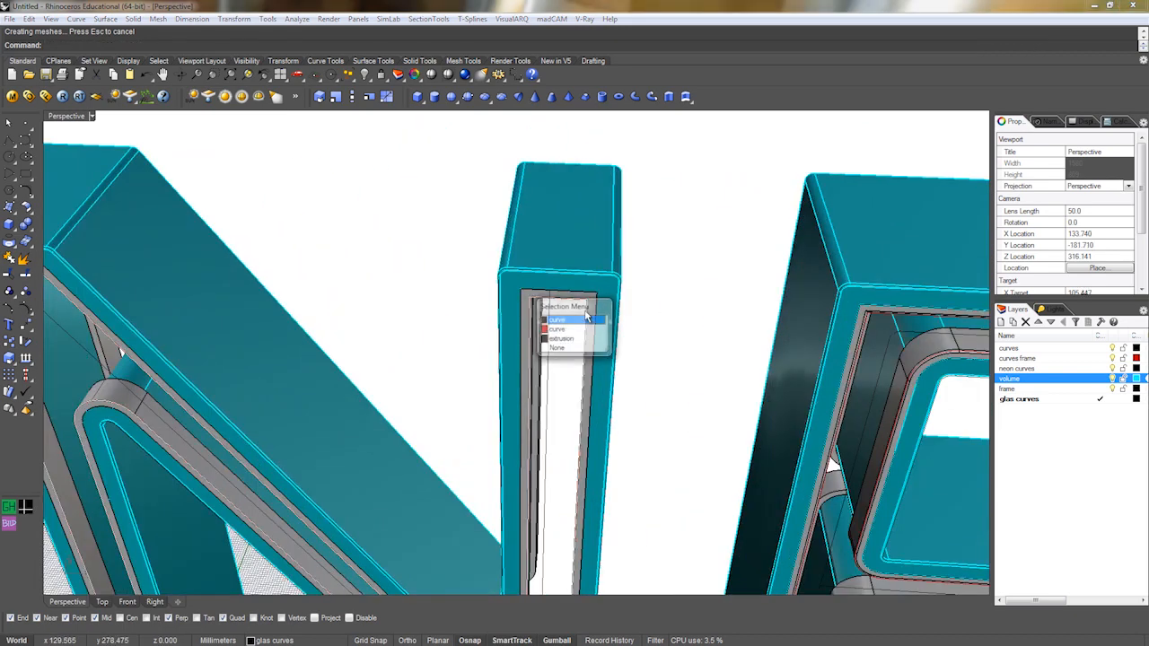
left_click(581, 339)
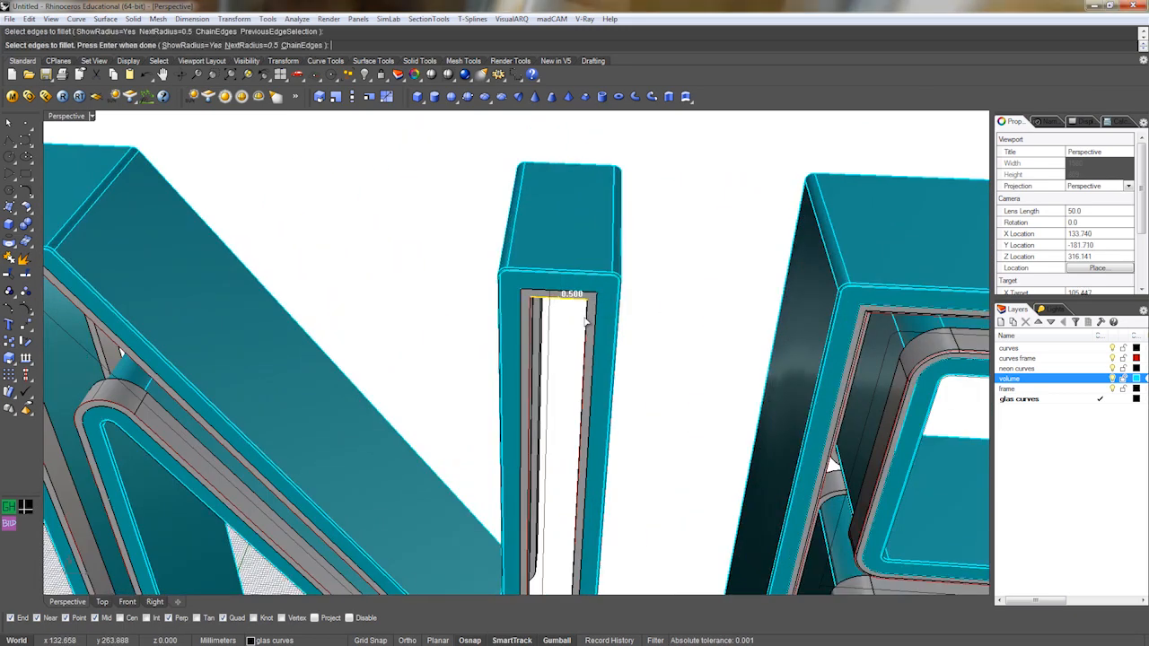
scroll(585, 464, "down", 5)
scroll(585, 464, "up", 6)
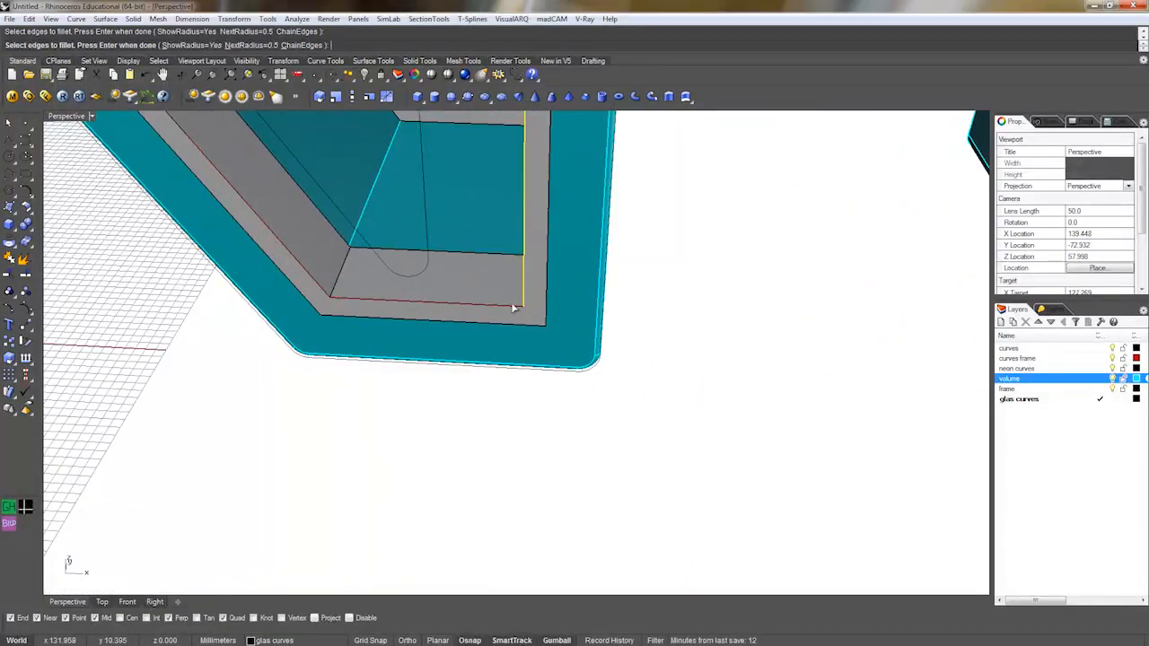
left_click(325, 283)
Add the front frame edges around the rounded inner corner and inner side of the N's left stem to the fillet selection.
scroll(316, 282, "down", 6)
scroll(315, 282, "up", 6)
scroll(533, 471, "down", 10)
scroll(352, 260, "up", 10)
left_click(402, 291)
left_click(358, 360)
right_click_drag(390, 331, 499, 134, "shift")
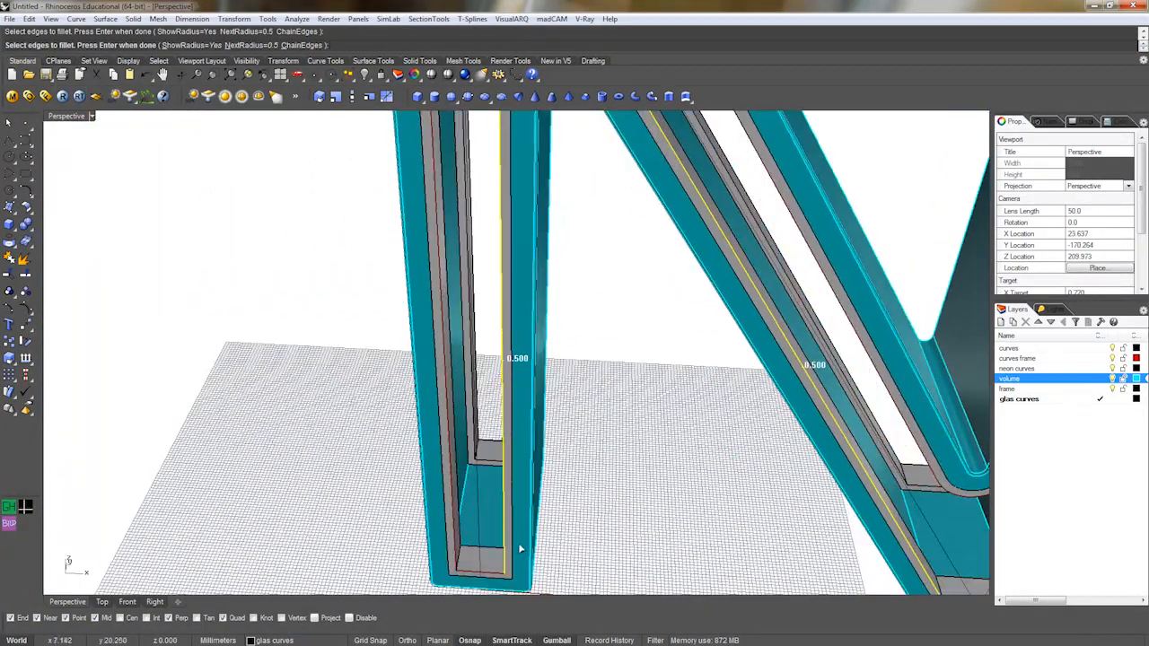
Add the frame edges along the N's left stem outer side, bottom and top, and along the upper diagonal, to the fillet selection.
scroll(461, 538, "down", 5)
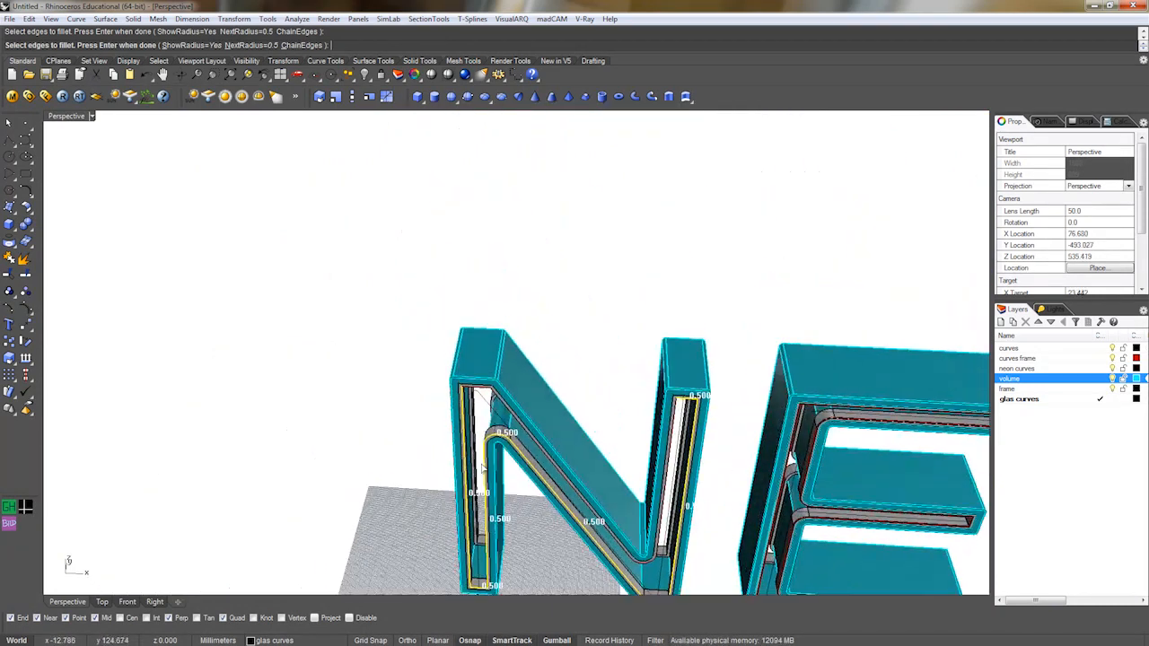
scroll(481, 393, "up", 6)
scroll(517, 408, "down", 6)
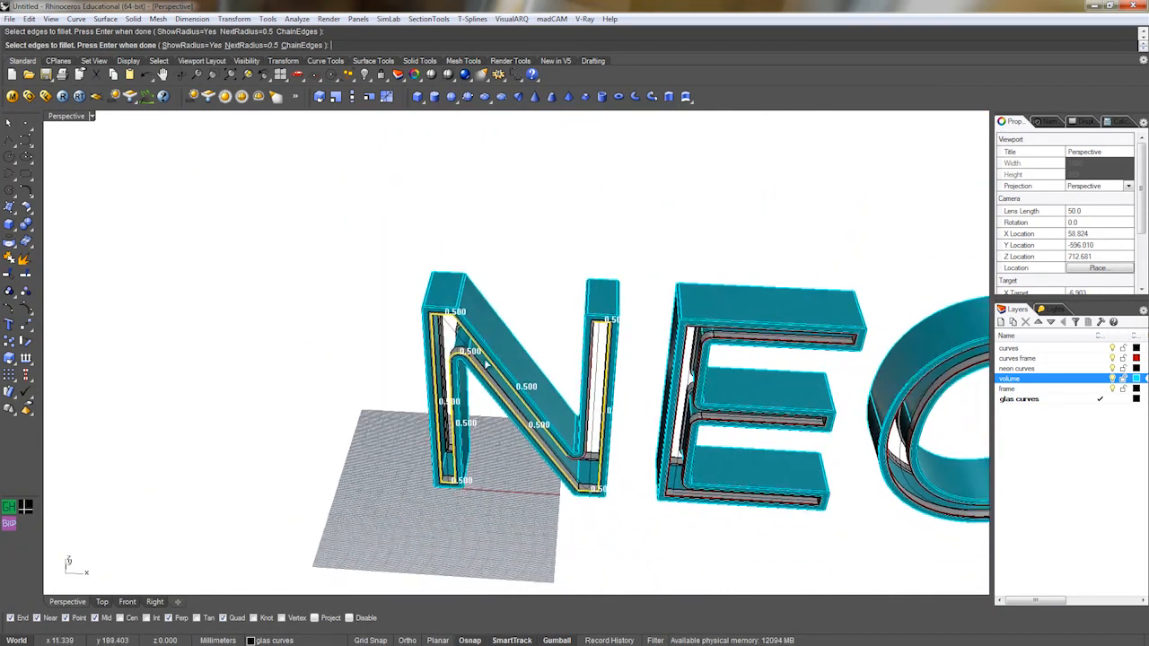
scroll(533, 377, "down", 1)
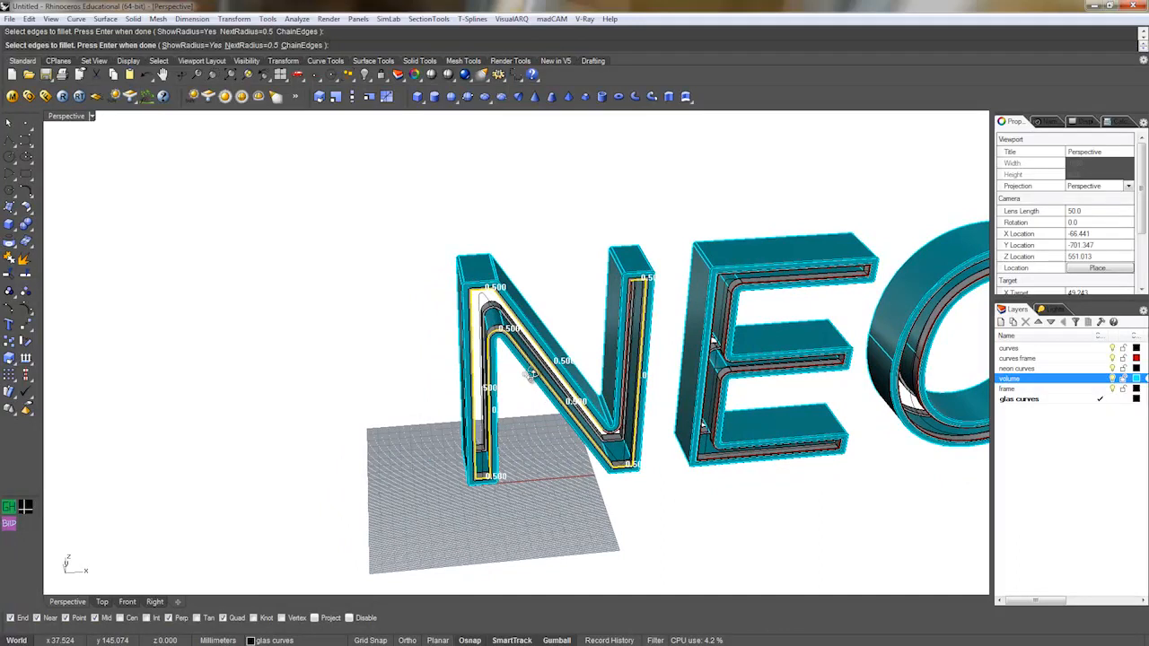
Add the frame's rounded corner between the N's diagonal and right stem, and apply the 0.5 radius fillet.
scroll(579, 440, "up", 5)
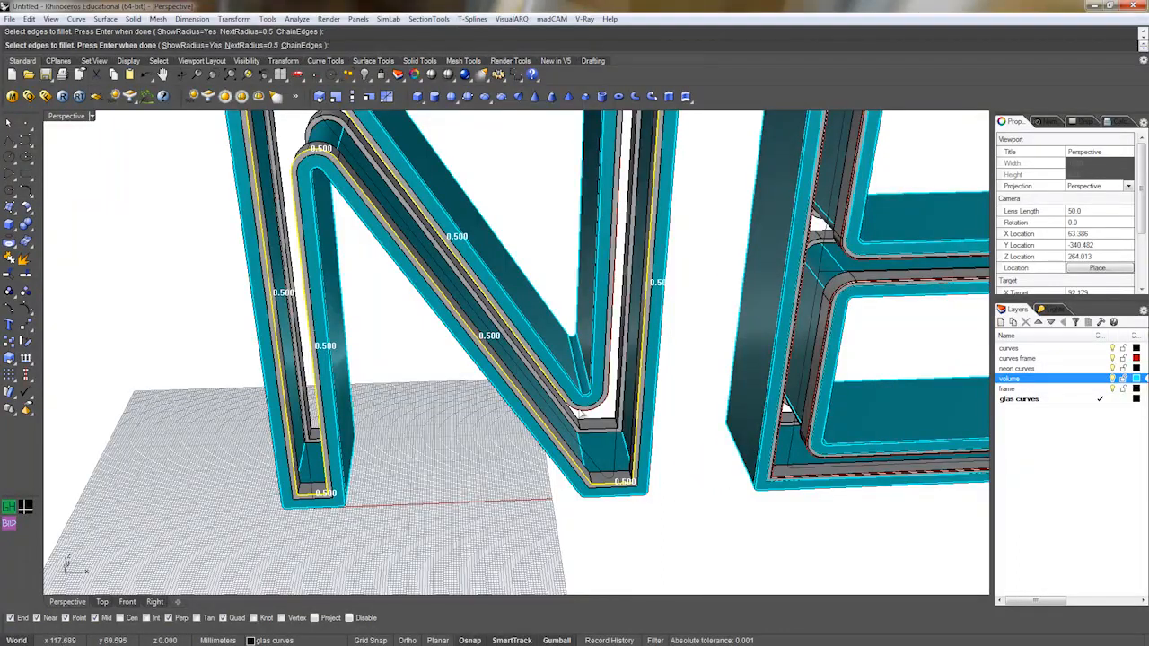
scroll(600, 388, "up", 3)
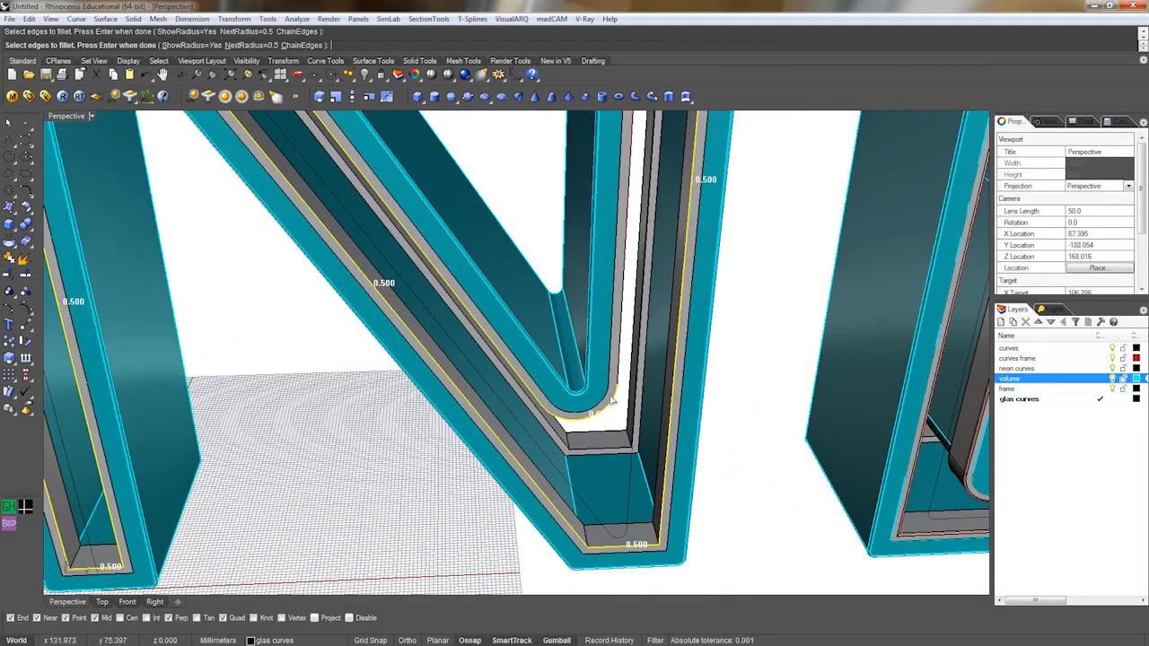
scroll(619, 376, "down", 6)
scroll(541, 325, "down", 5)
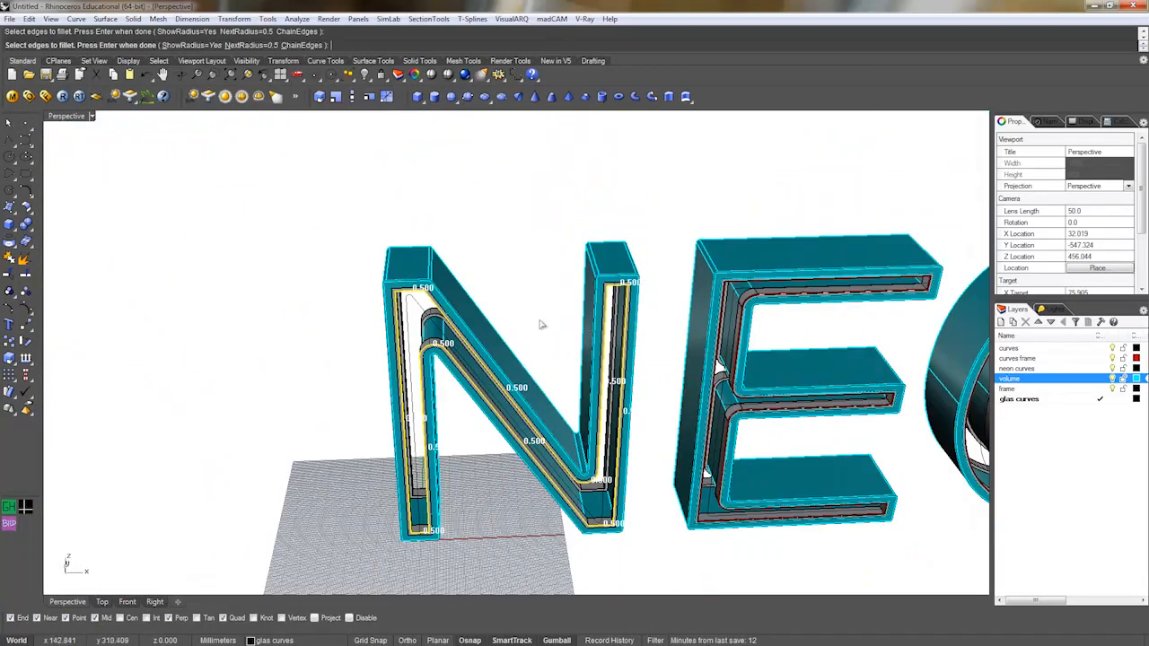
key("Return")
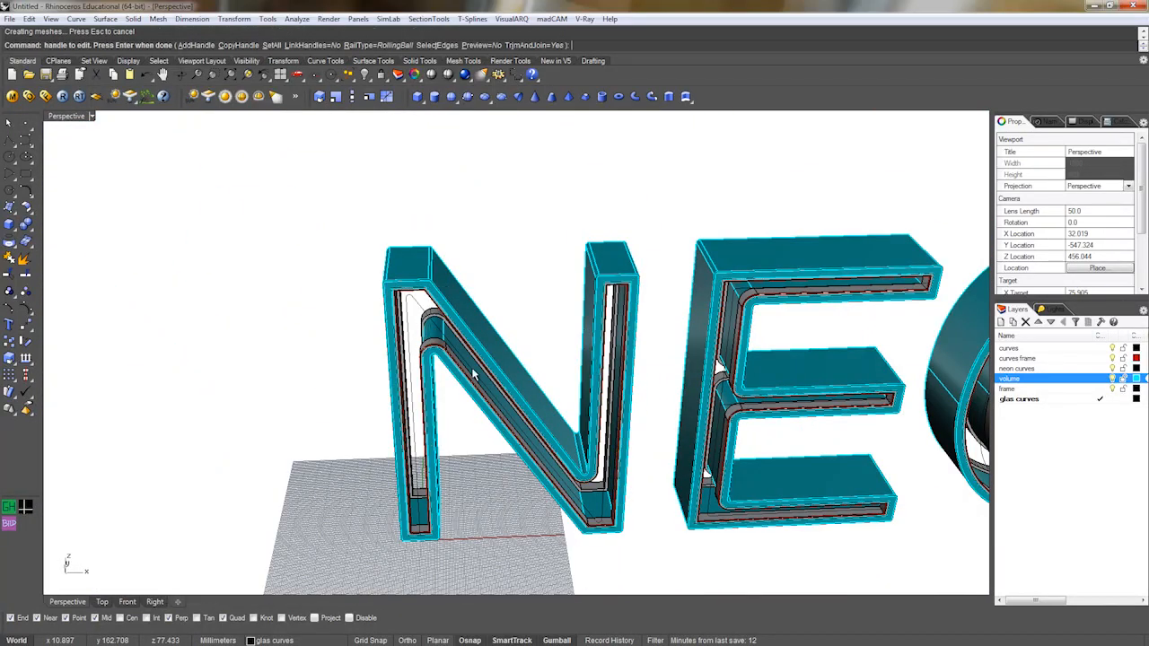
key("Return")
Create a new layer named glas and give it a light pink colour.
right_click_drag(474, 373, 492, 371)
right_click_drag(659, 419, 595, 437)
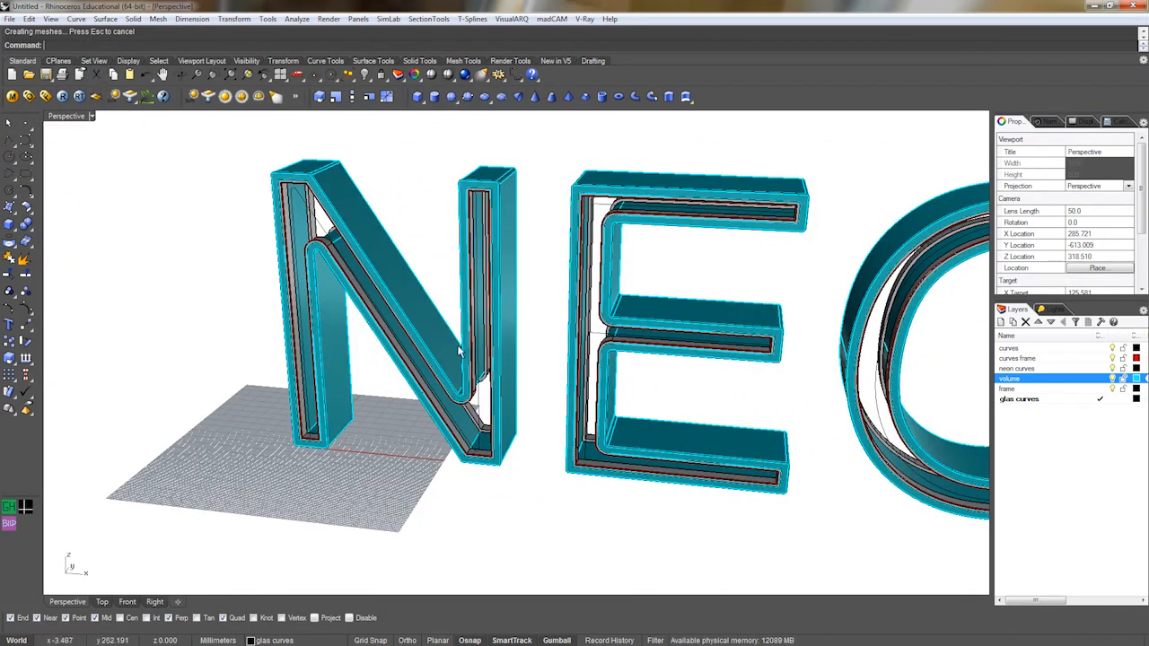
mouse_move(463, 411)
right_mouse_down()
mouse_move(539, 409)
mouse_move(485, 381)
mouse_move(502, 386)
mouse_move(493, 379)
mouse_move(449, 395)
right_mouse_up()
scroll(498, 384, "up", 5)
scroll(526, 418, "down", 2)
right_click_drag(526, 418, 478, 420)
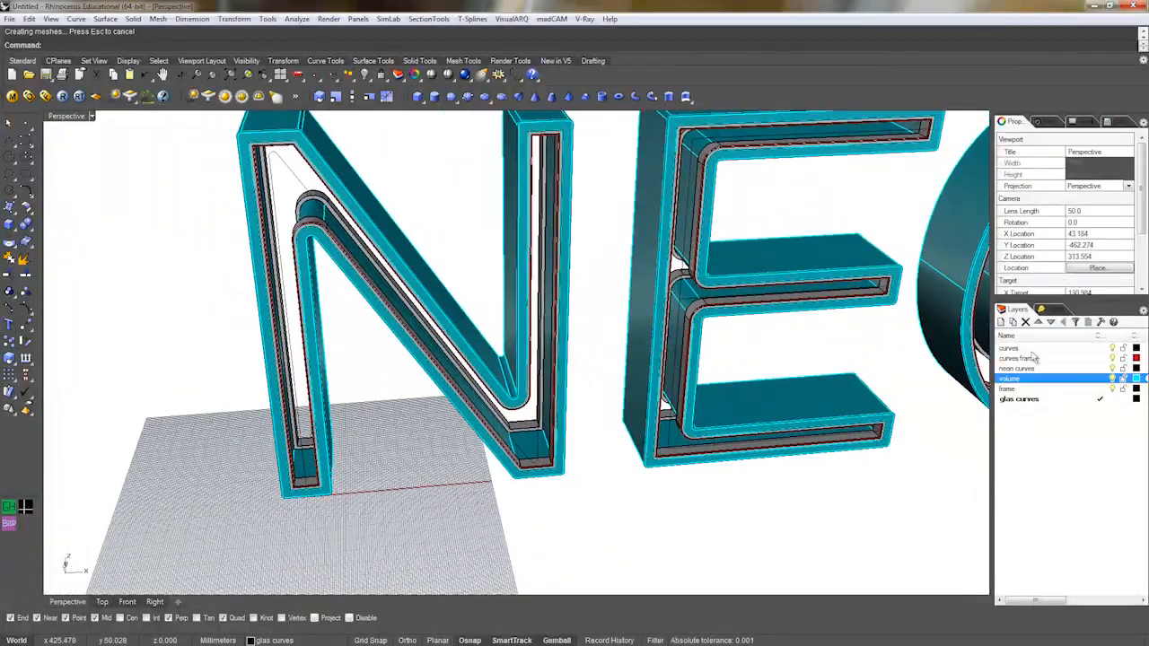
left_click(1002, 324)
type("glas")
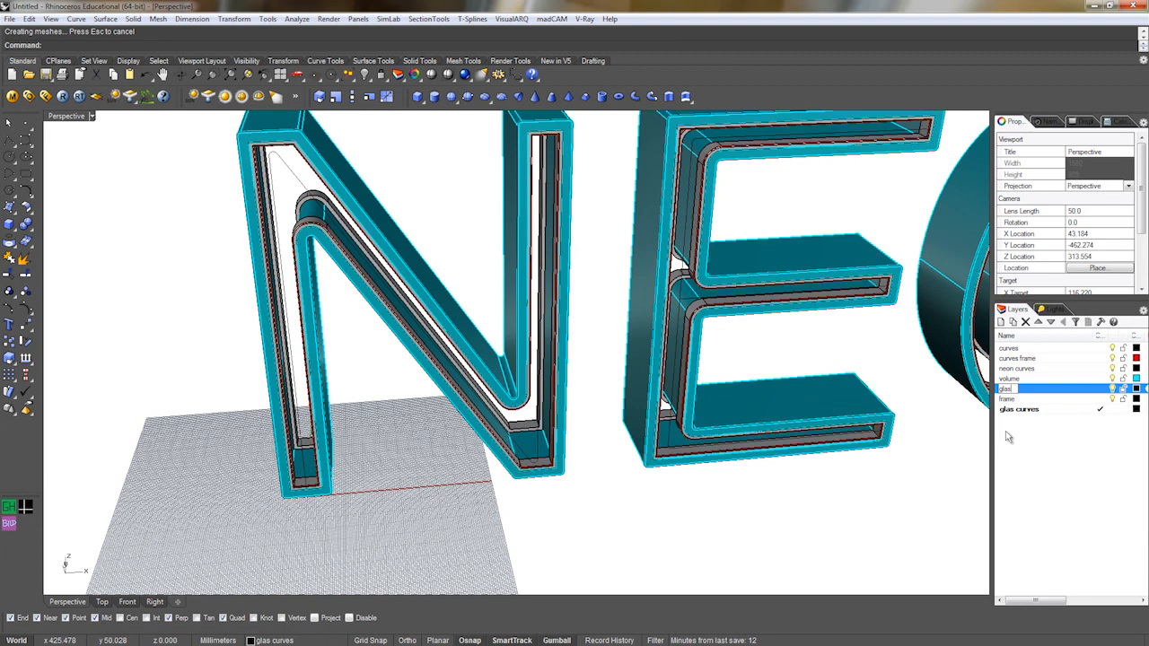
key("Return")
left_click(1135, 389)
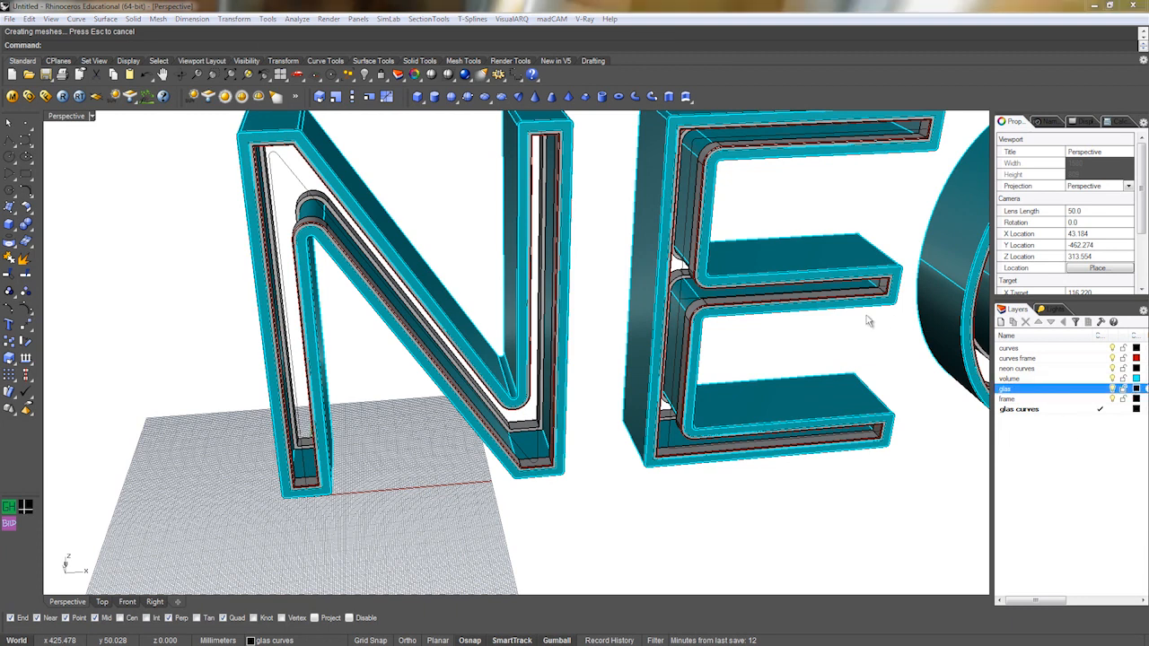
left_click(655, 352)
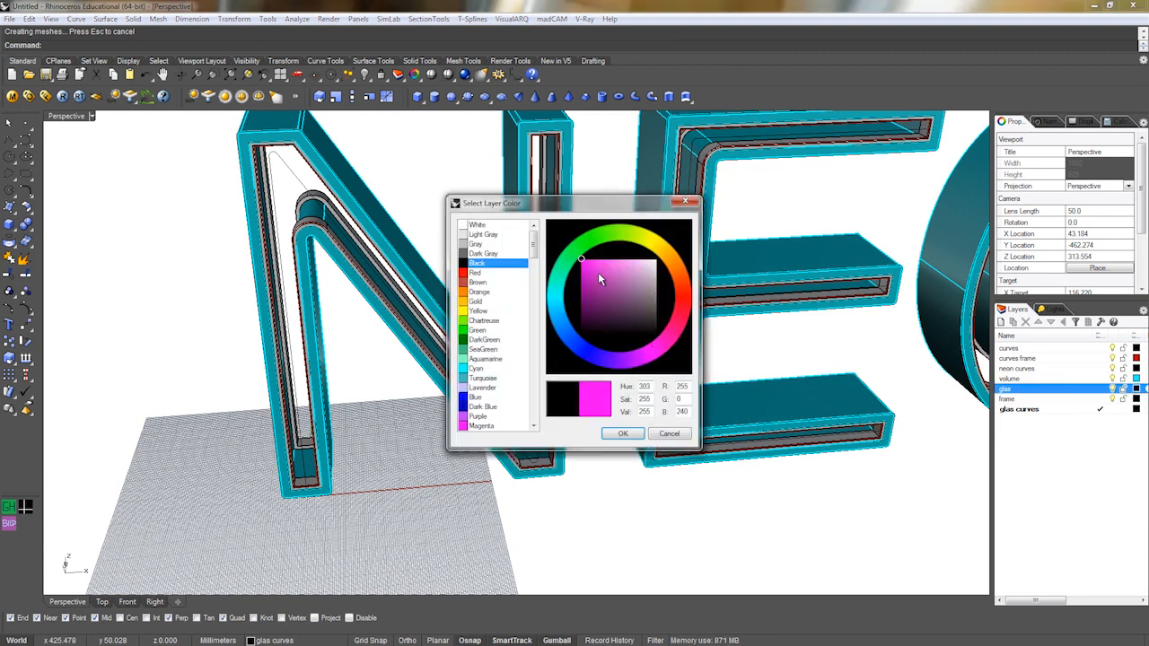
left_click(619, 435)
Select all the curves on the curves frame layer.
scroll(422, 359, "up", 5)
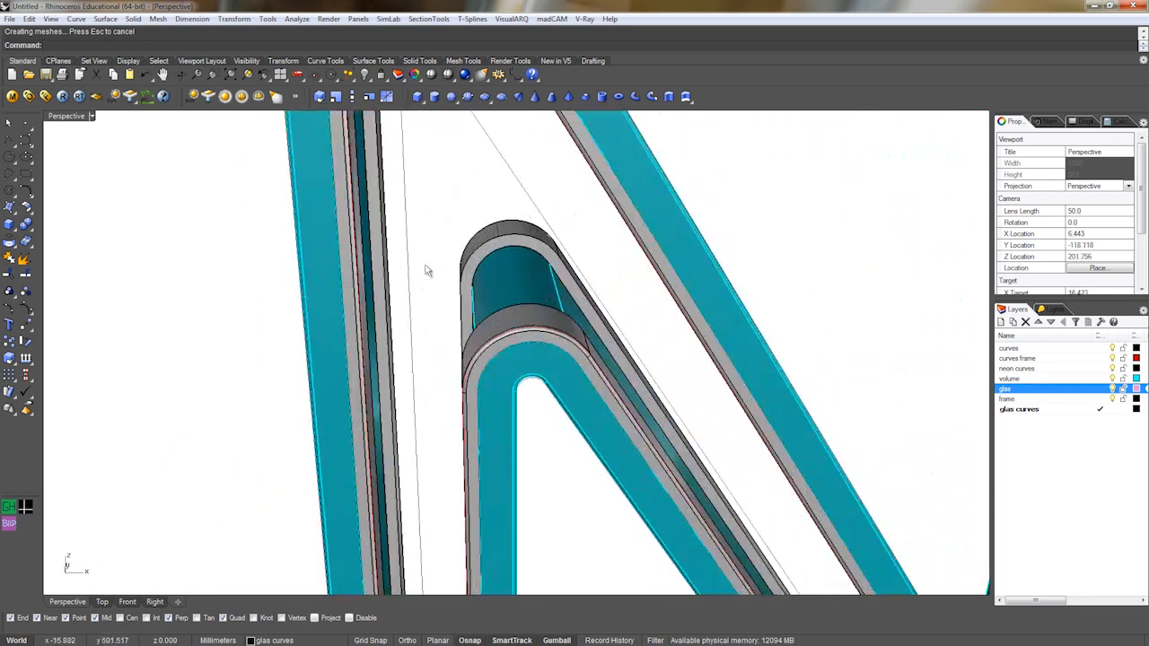
left_click(359, 283)
left_click(564, 319)
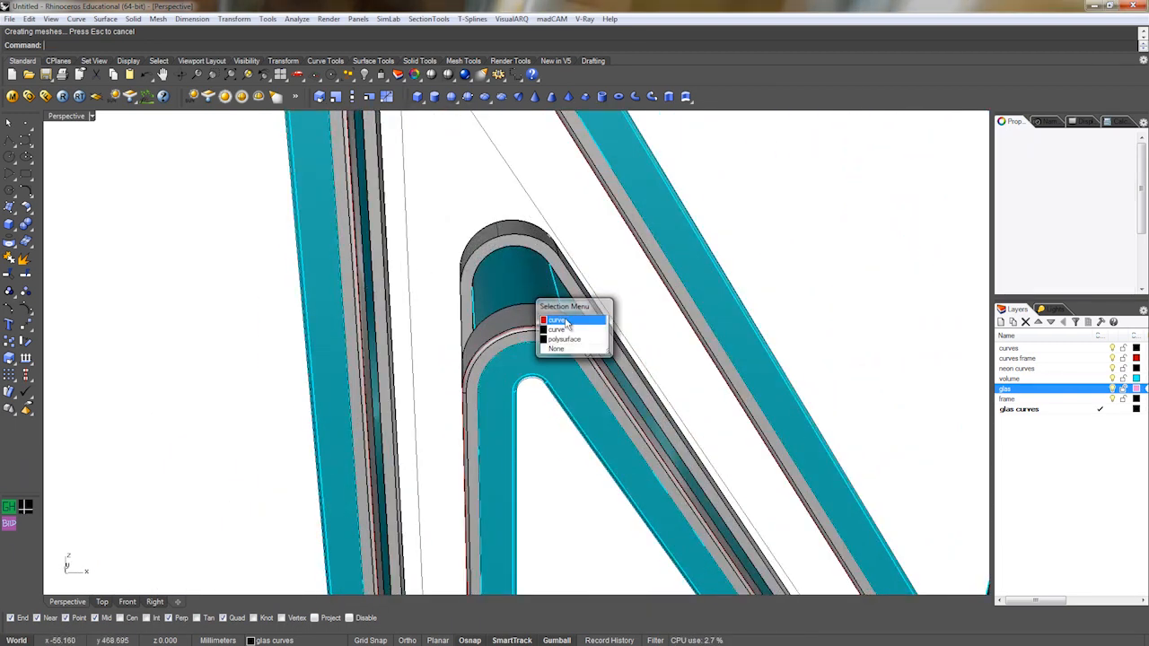
scroll(565, 320, "down", 3)
right_click(1031, 358)
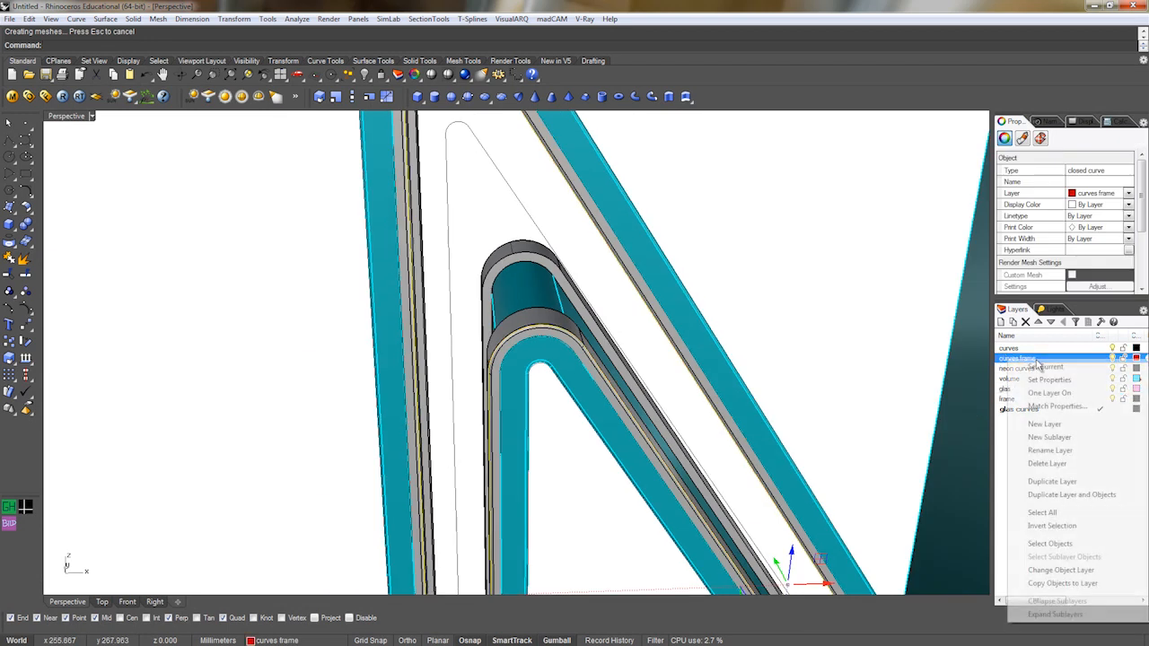
left_click(1049, 543)
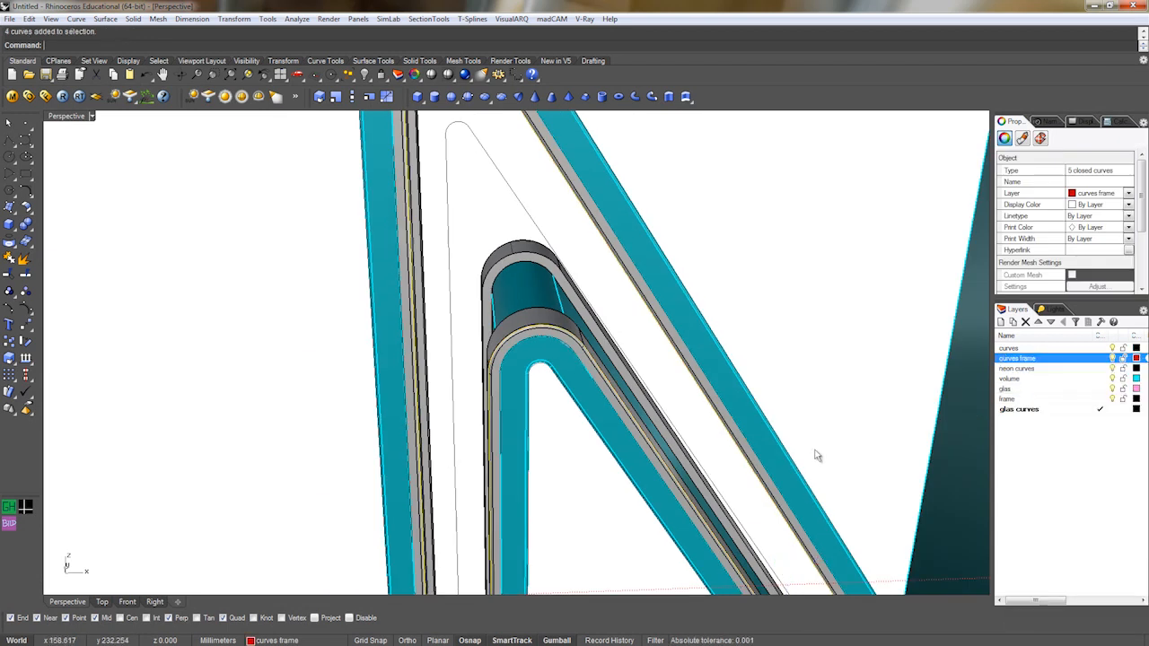
Extrude the selected frame curves as solids to form the glass filling the openings of the four letters.
scroll(585, 451, "down", 4)
scroll(816, 367, "up", 1)
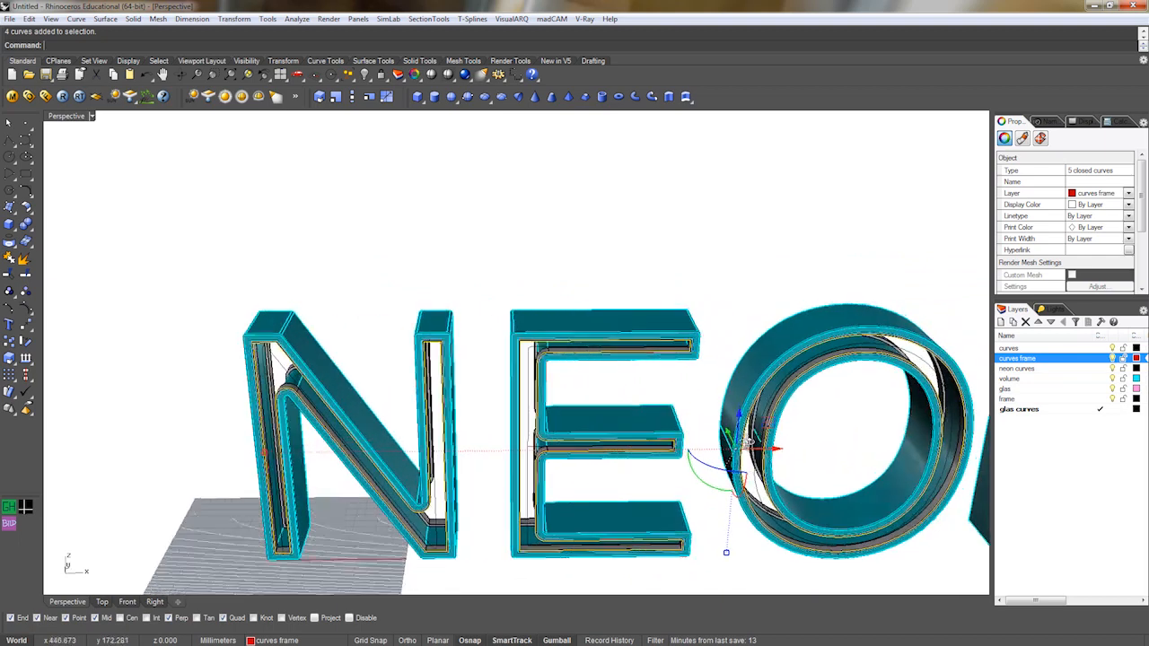
scroll(816, 366, "up", 4)
scroll(816, 366, "down", 6)
right_click_drag(816, 366, 664, 421, "shift")
scroll(664, 422, "down", 4)
right_click_drag(498, 396, 613, 373, "shift")
left_click(667, 97)
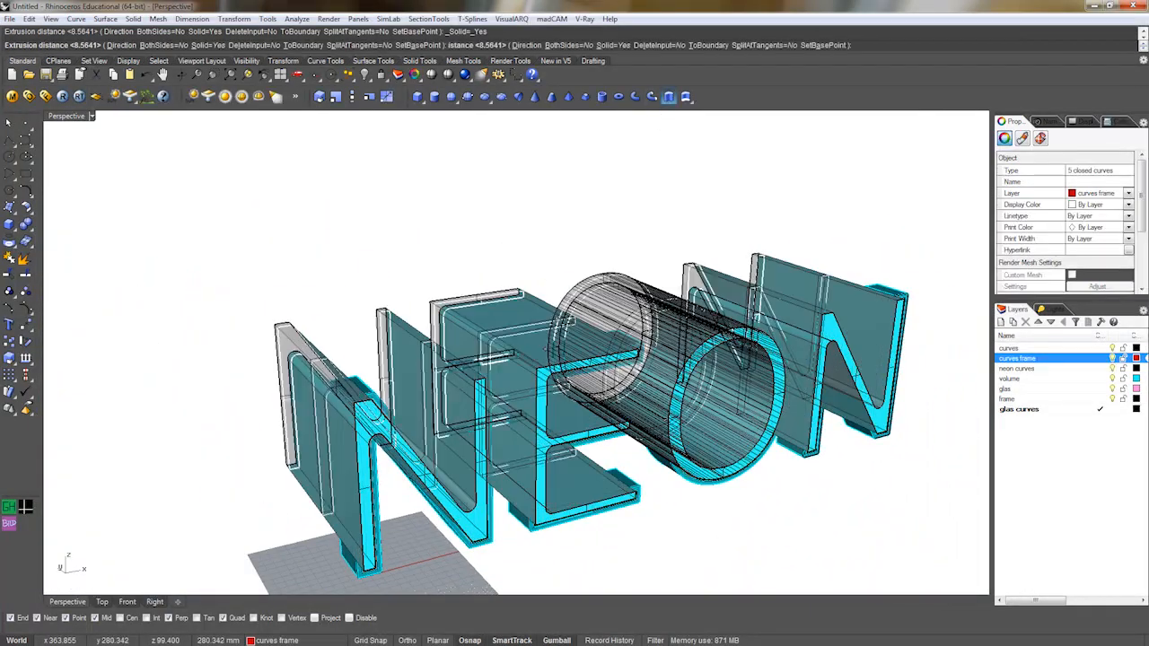
right_click_drag(575, 336, 652, 307)
scroll(668, 326, "up", 5)
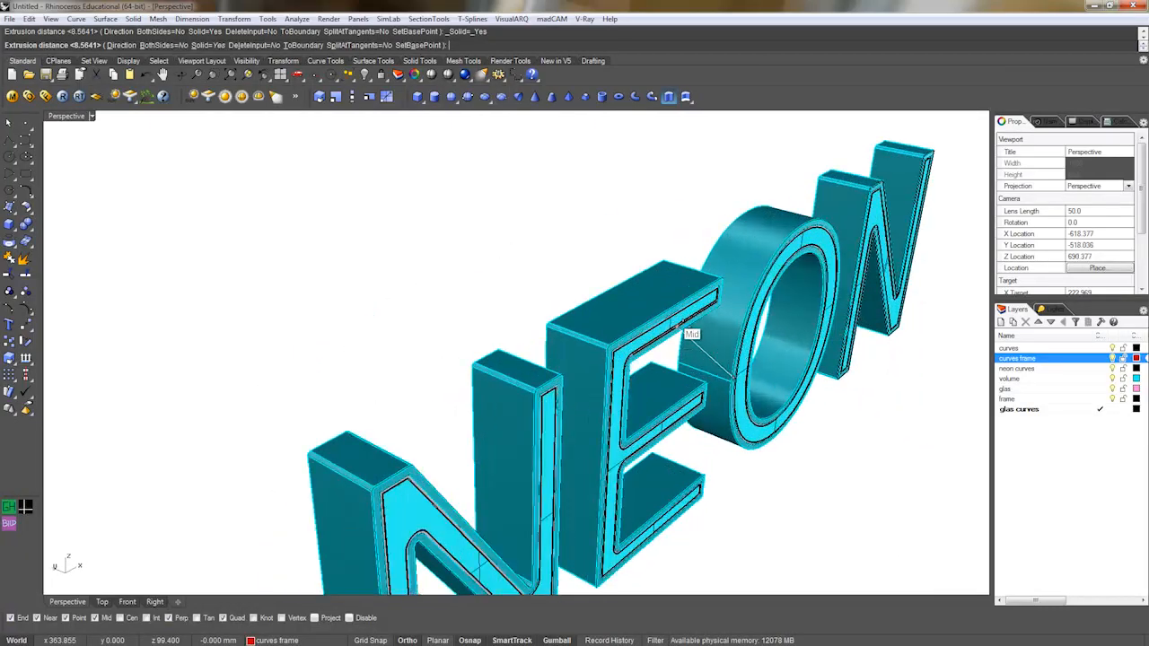
left_click(651, 310)
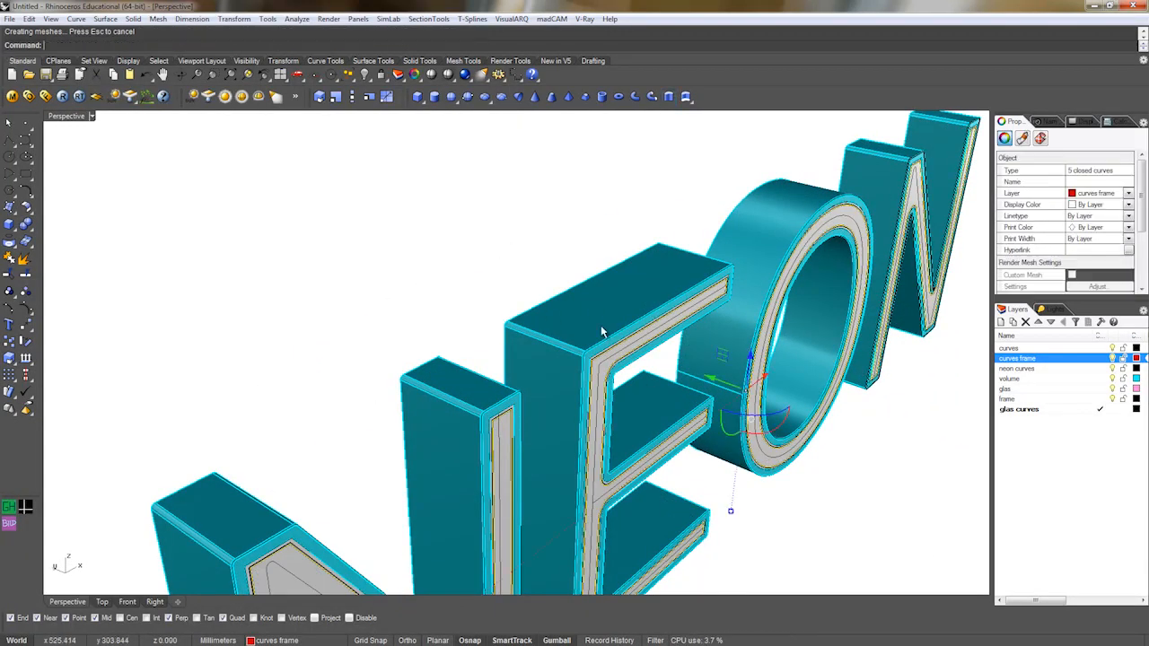
Select the new glass extrusions inside the E and the first N.
right_click_drag(601, 325, 583, 367)
left_click(557, 336)
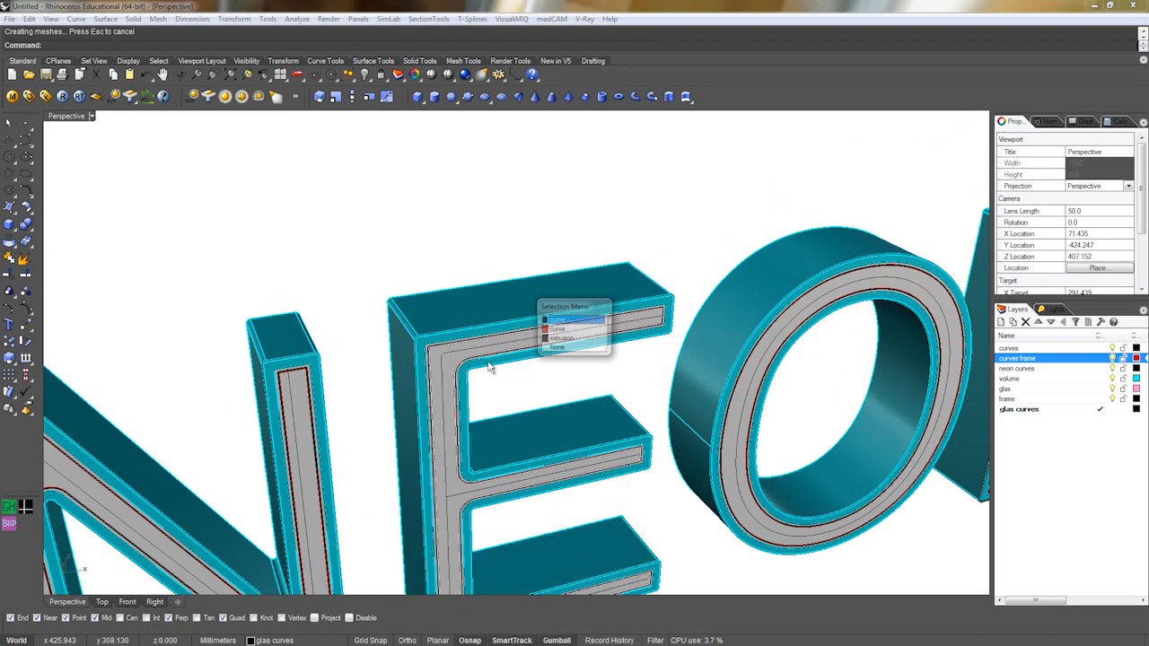
left_click(555, 350)
scroll(396, 414, "up", 3)
scroll(402, 359, "up", 3)
left_click(342, 319, "shift")
scroll(343, 319, "down", 9)
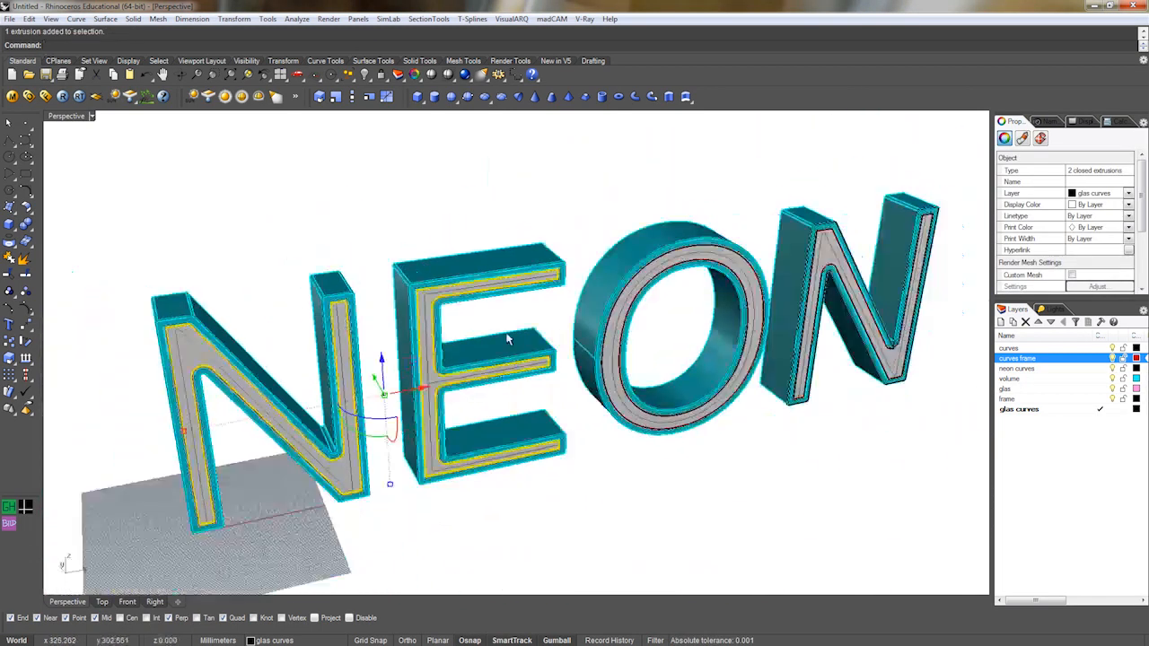
Add the glass extrusions of the O and the last N to the selection, and move all four to the glas layer.
right_click_drag(609, 280, 508, 326, "shift")
scroll(507, 326, "up", 8)
left_click(596, 283, "shift")
scroll(744, 333, "down", 5)
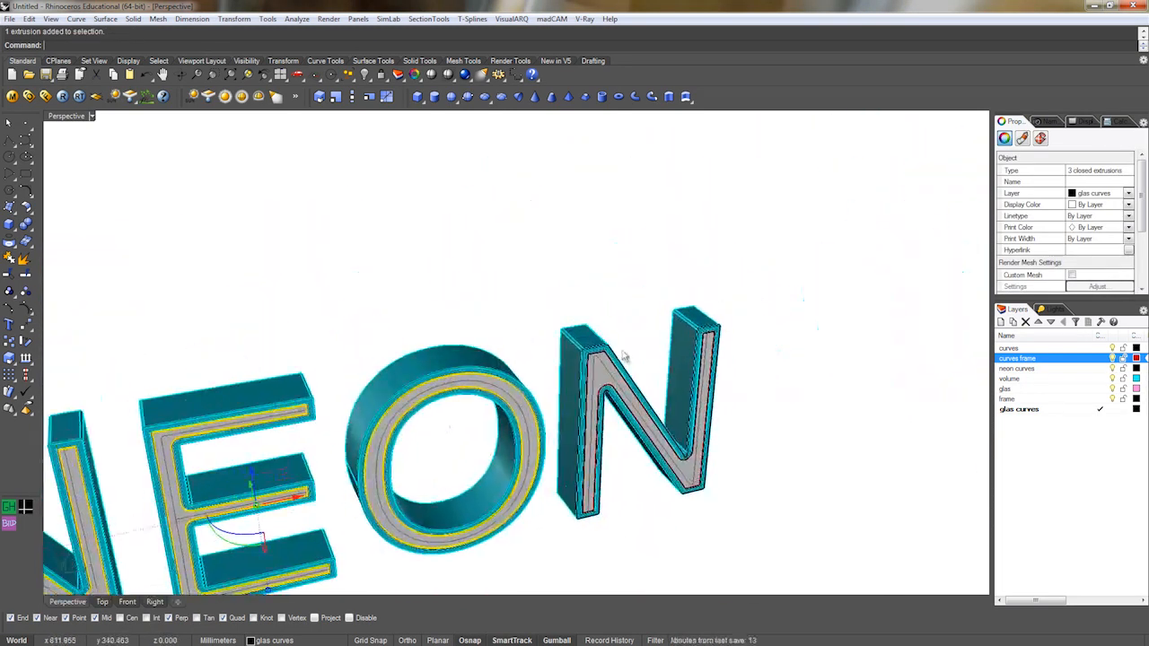
scroll(613, 361, "up", 6)
left_click(582, 406, "shift")
right_click(1032, 411)
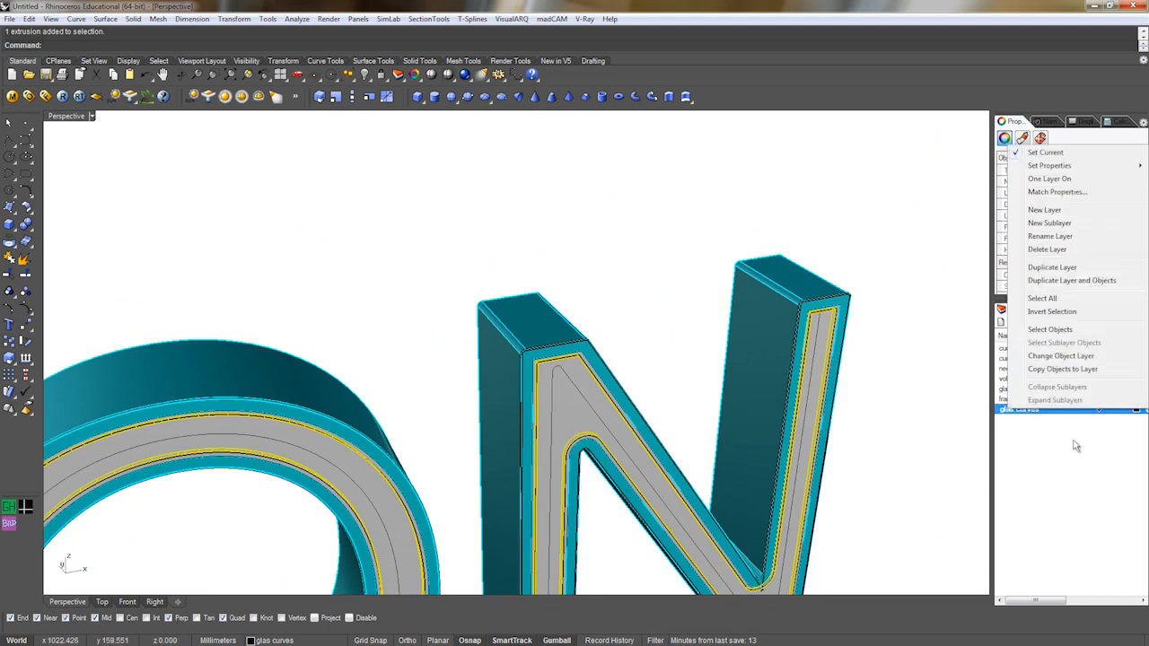
left_click(1077, 388)
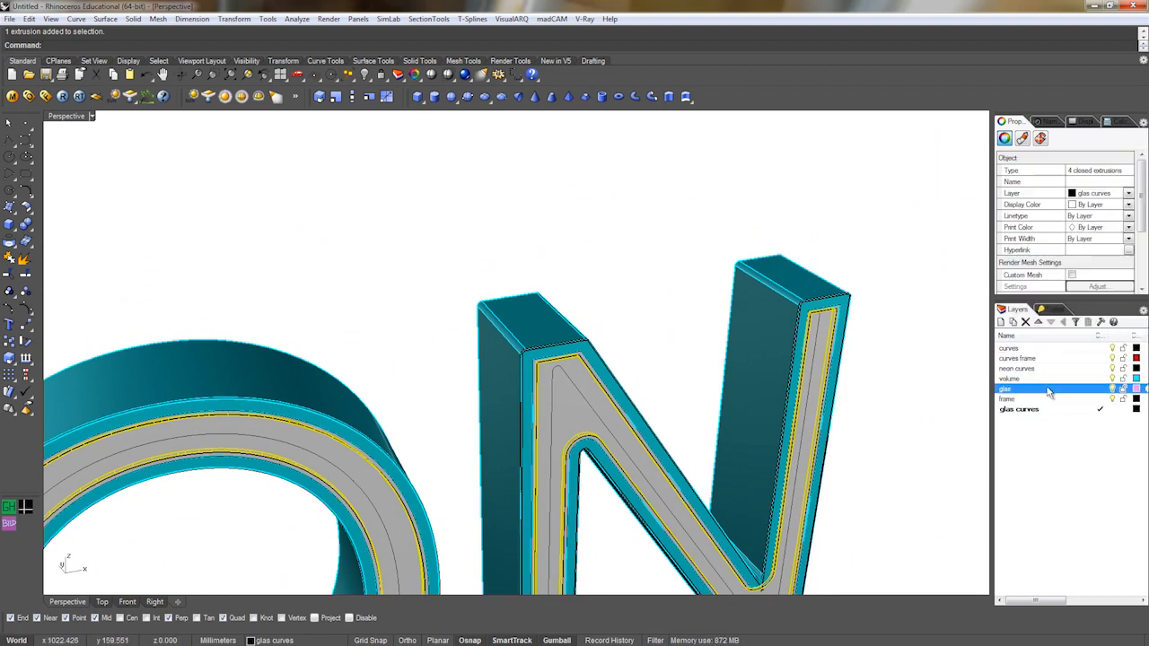
right_click(1069, 387)
left_click(1091, 334)
left_click(832, 454)
Examine how the pink glass extrusions fit inside the letter frames.
scroll(763, 444, "down", 3)
scroll(707, 455, "up", 6)
right_click_drag(707, 455, 681, 477)
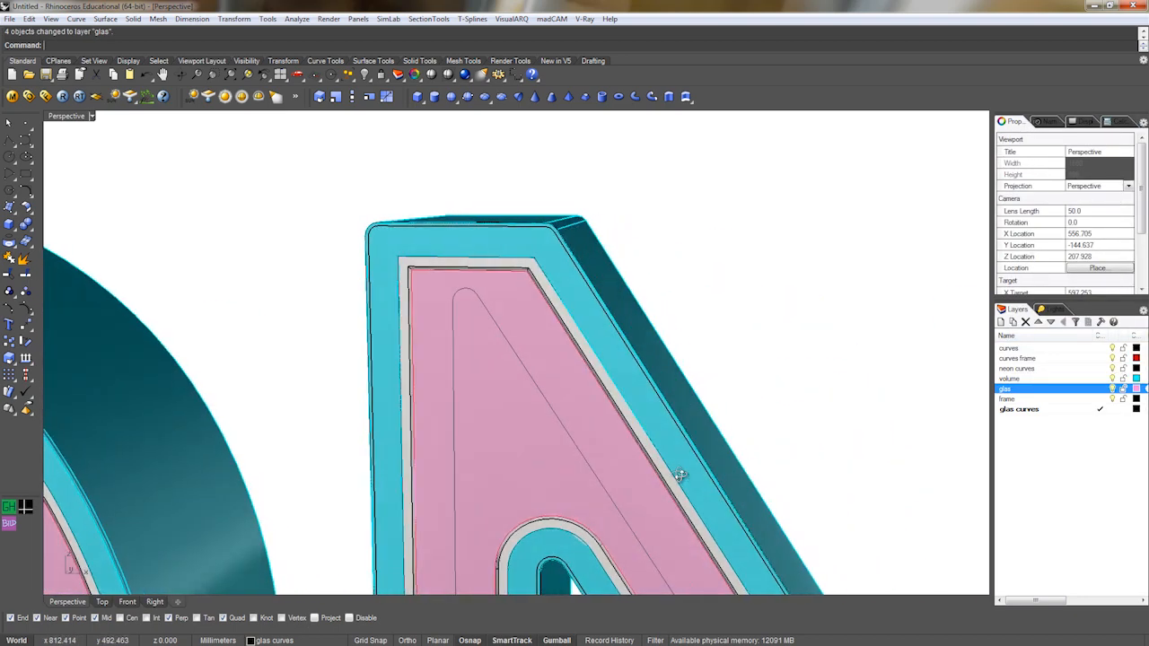
scroll(570, 477, "down", 5)
right_click_drag(559, 479, 720, 464, "shift")
scroll(722, 463, "down", 7)
right_click_drag(455, 490, 654, 460)
scroll(358, 448, "up", 6)
left_click(337, 420)
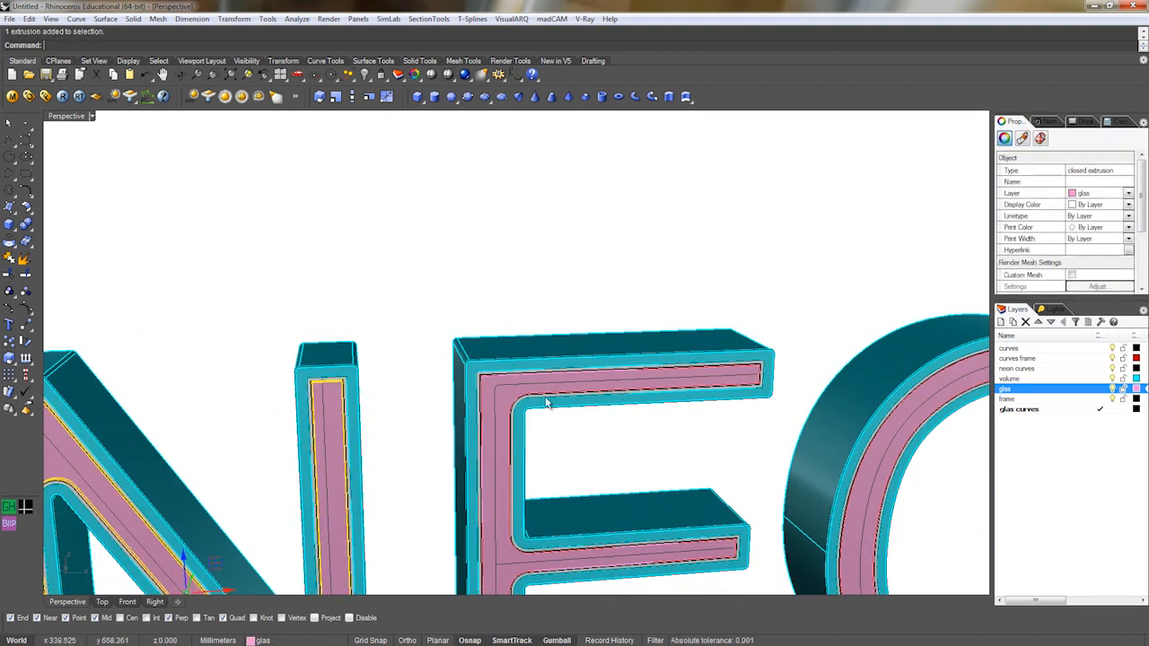
key("Escape")
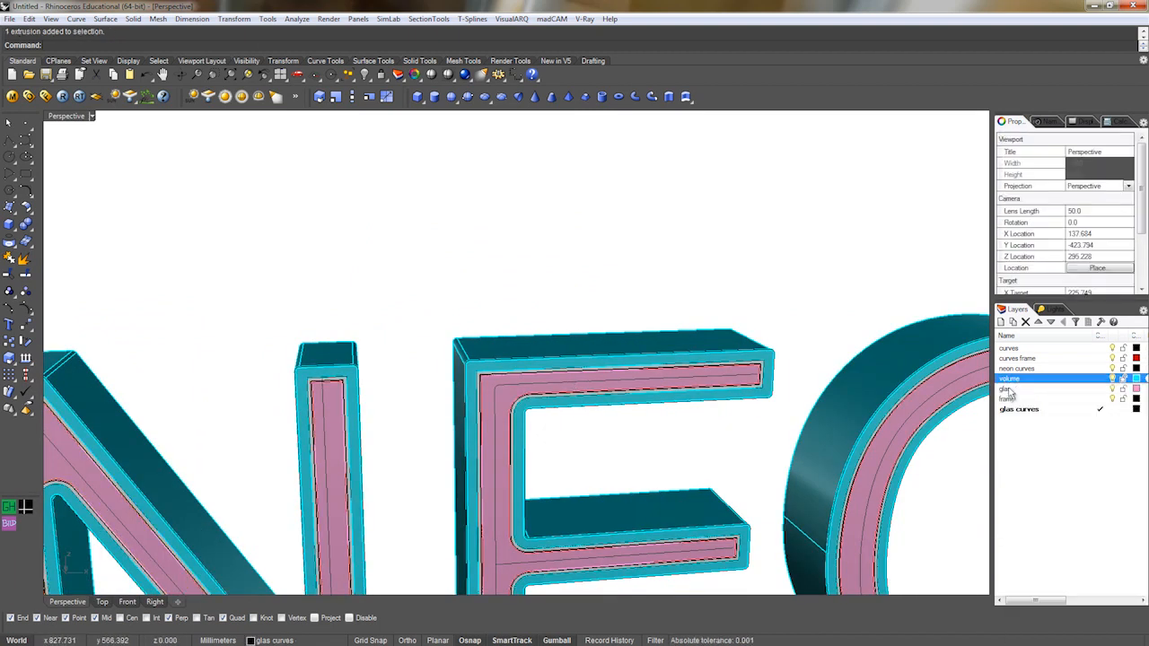
Select all the objects on the glas layer and move them along the depth direction of the letters.
right_click(1023, 406)
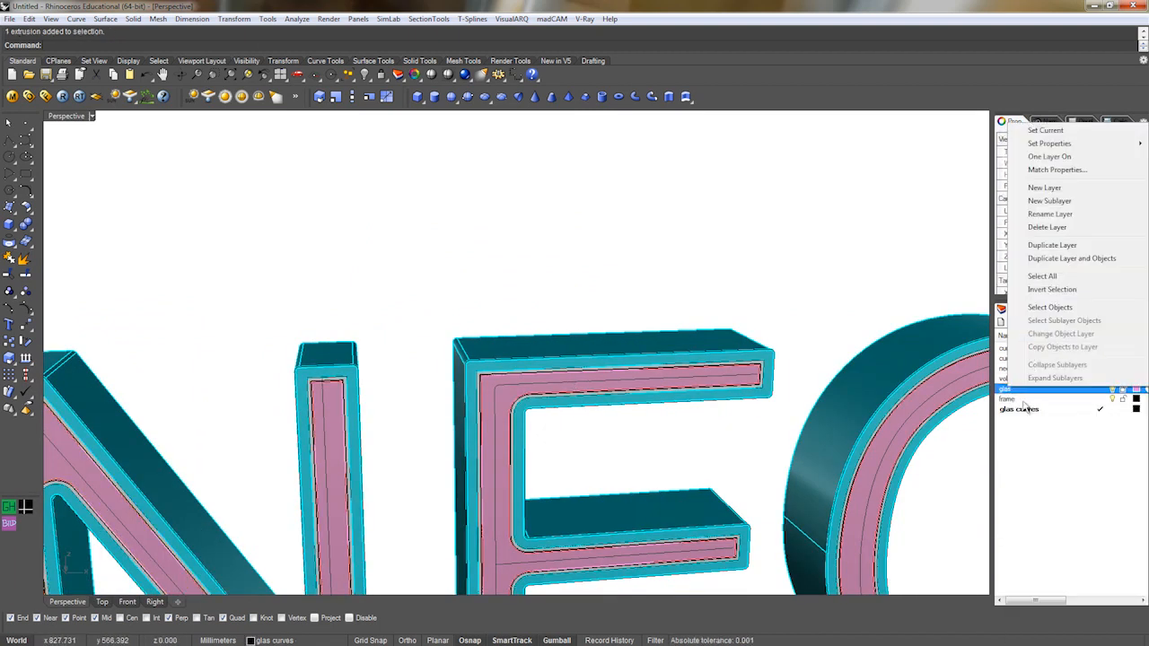
left_click(1068, 311)
right_click_drag(551, 423, 728, 357)
left_click_drag(760, 316, 690, 339)
key("Escape")
scroll(833, 289, "up", 4)
right_click_drag(884, 306, 875, 282)
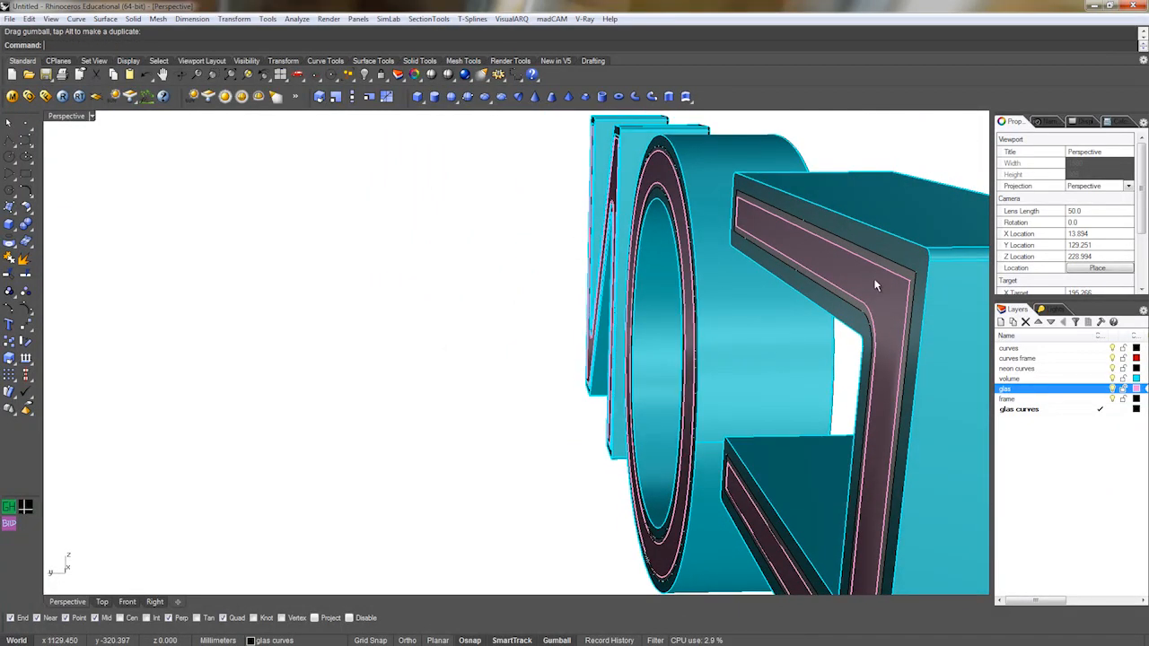
Turn off the glas layer so the neon curves inside the letters can be reached.
scroll(877, 327, "down", 5)
right_click_drag(876, 329, 838, 372)
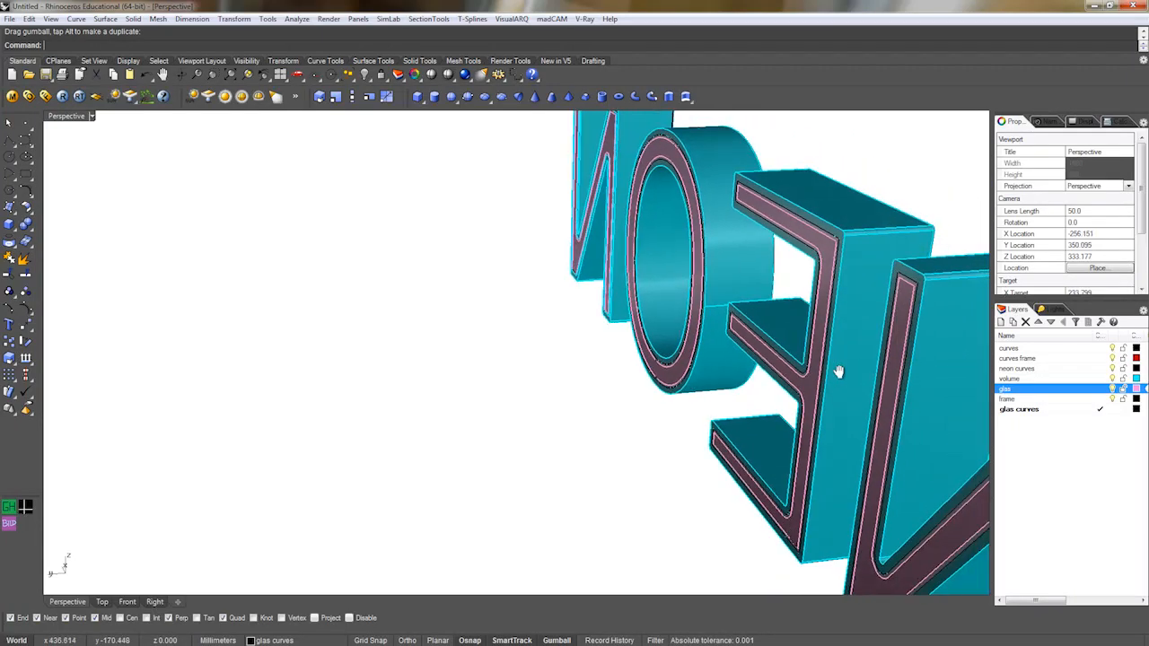
scroll(835, 310, "up", 6)
scroll(833, 304, "down", 6)
right_click_drag(833, 304, 666, 358)
left_click(1113, 388)
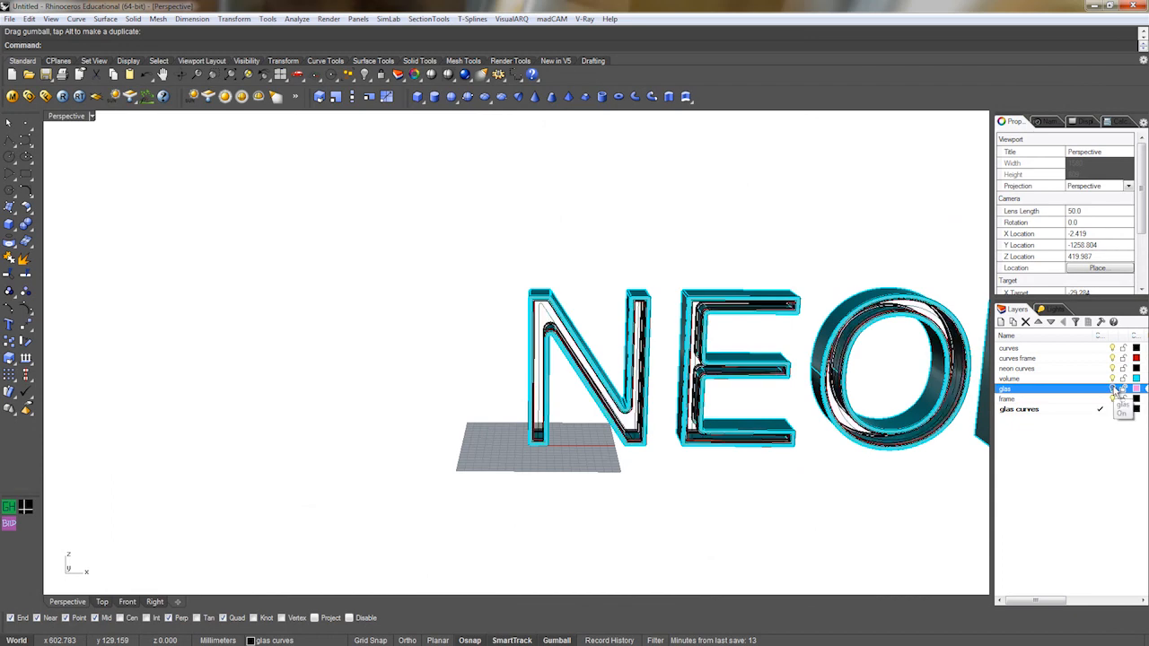
scroll(579, 446, "up", 5)
left_click(1113, 388)
left_click(1112, 387)
scroll(628, 422, "up", 5)
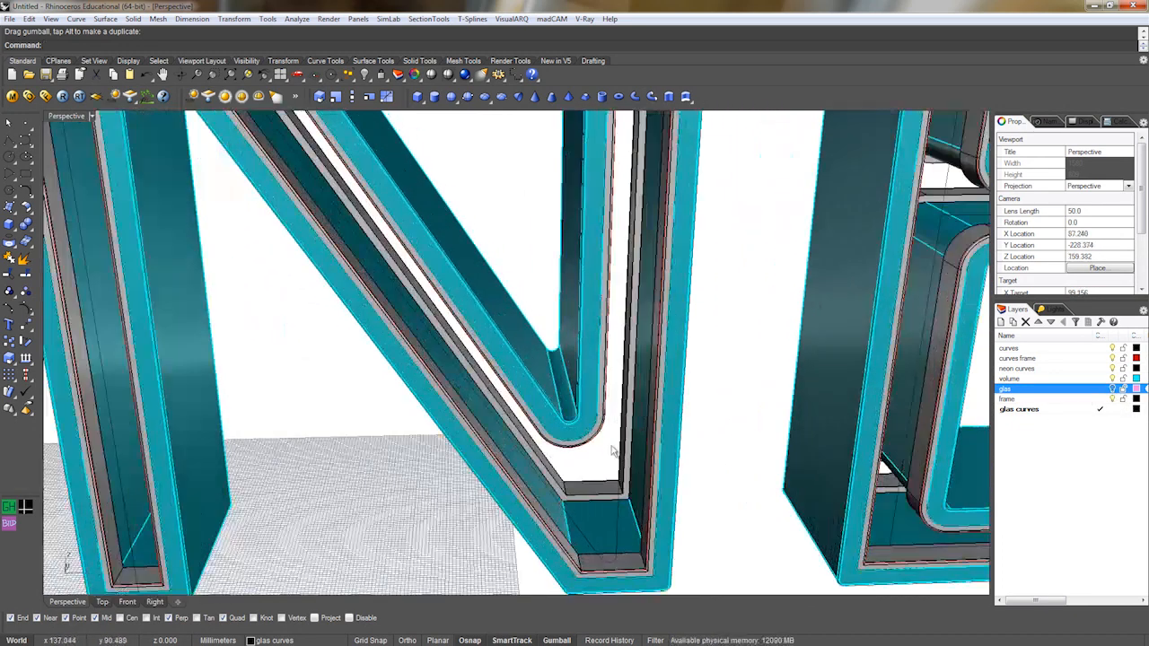
Select one neon curve in each of the four letters N, E, O and N.
left_click(623, 451)
left_click(737, 472)
right_click_drag(738, 472, 706, 462, "shift")
left_click(581, 504)
right_click(583, 504)
scroll(583, 504, "down", 5)
key("Escape")
right_click_drag(630, 499, 558, 451)
left_click(704, 508, "shift")
scroll(716, 510, "down", 7)
scroll(649, 436, "up", 7)
left_click(645, 404, "shift")
scroll(650, 411, "down", 7)
right_click_drag(807, 435, 675, 432, "shift")
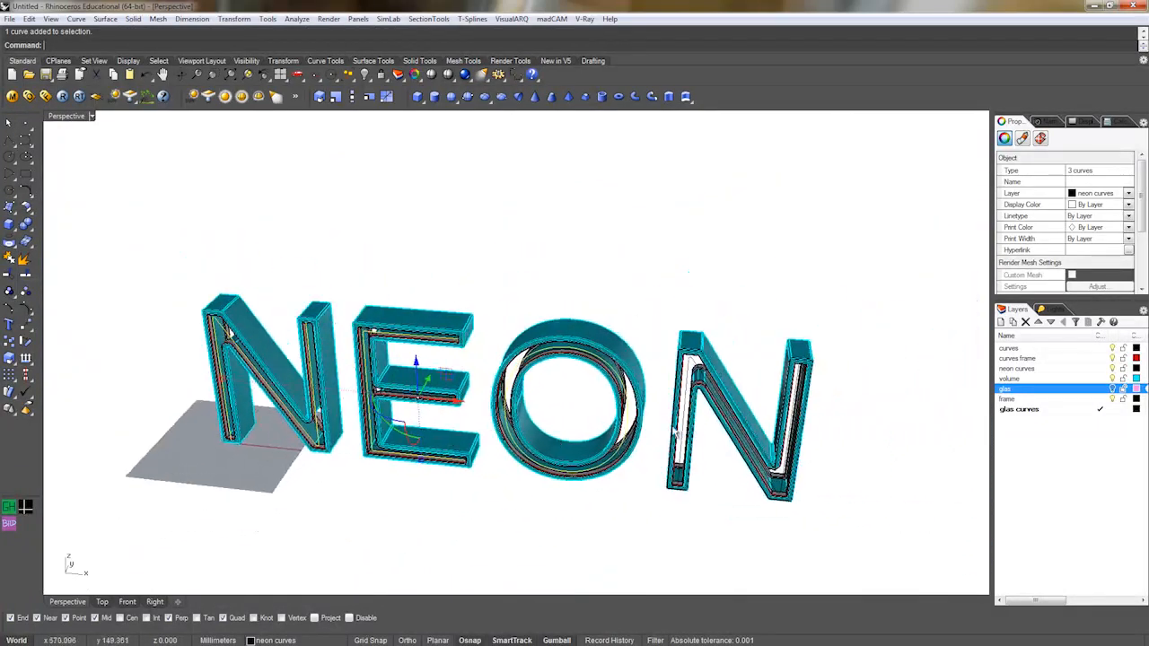
scroll(675, 432, "up", 5)
left_click(682, 386, "shift")
In the Top view, move the four selected neon curves along the Y axis toward the back of the letters.
key("ctrl+F1")
scroll(592, 409, "down", 8)
scroll(601, 386, "up", 11)
left_click_drag(582, 424, 592, 392)
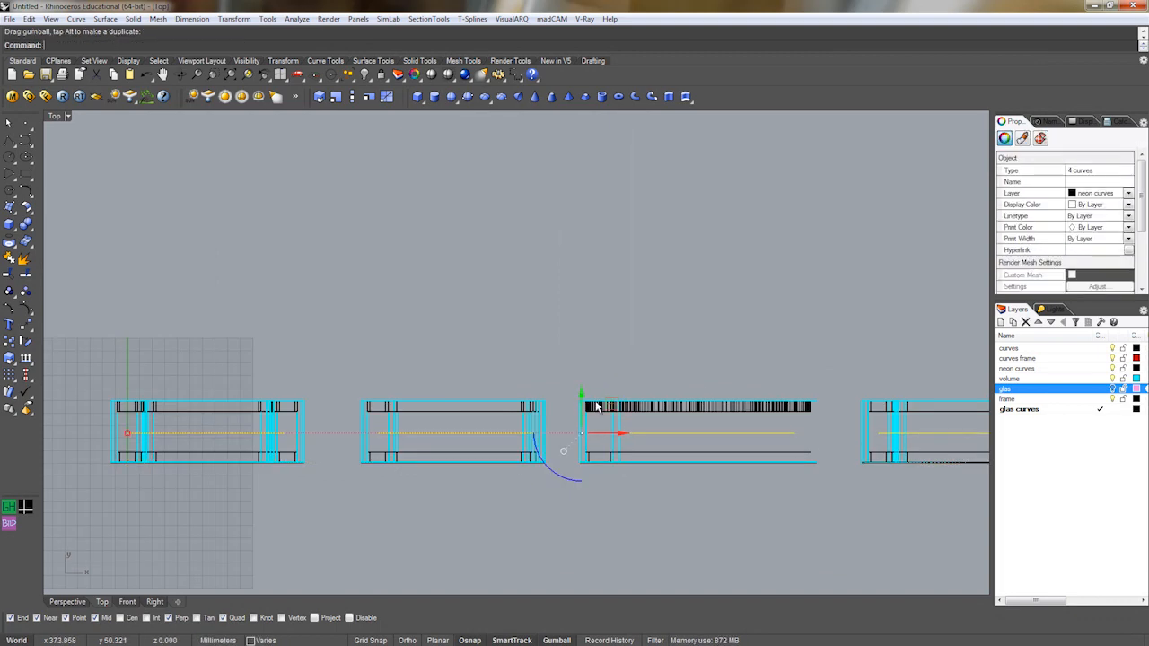
key("ctrl+F4")
scroll(595, 406, "down", 6)
scroll(574, 439, "up", 10)
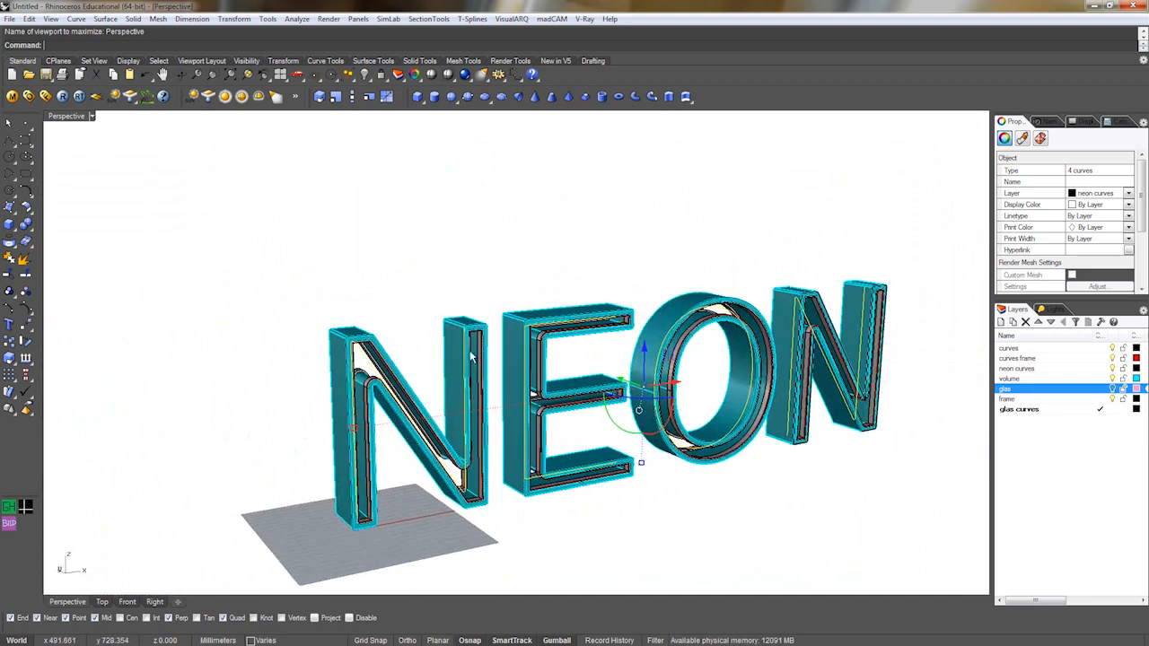
scroll(437, 332, "down", 8)
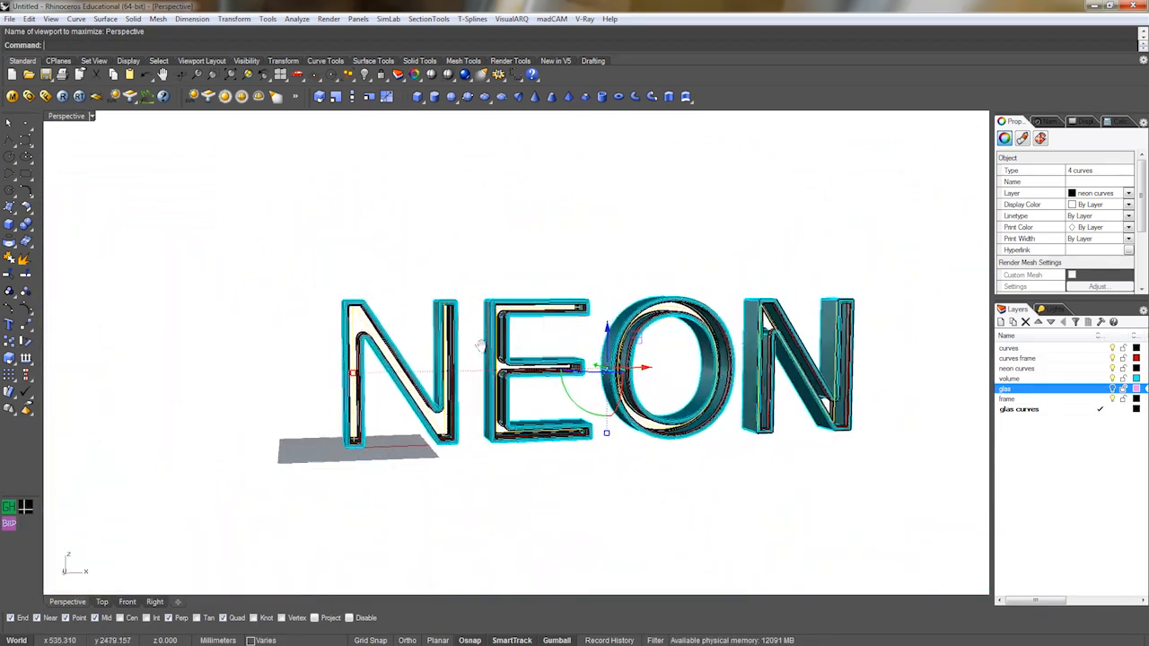
Pipe the four selected neon curves with a radius of 2 and round caps.
type("e")
key("Return")
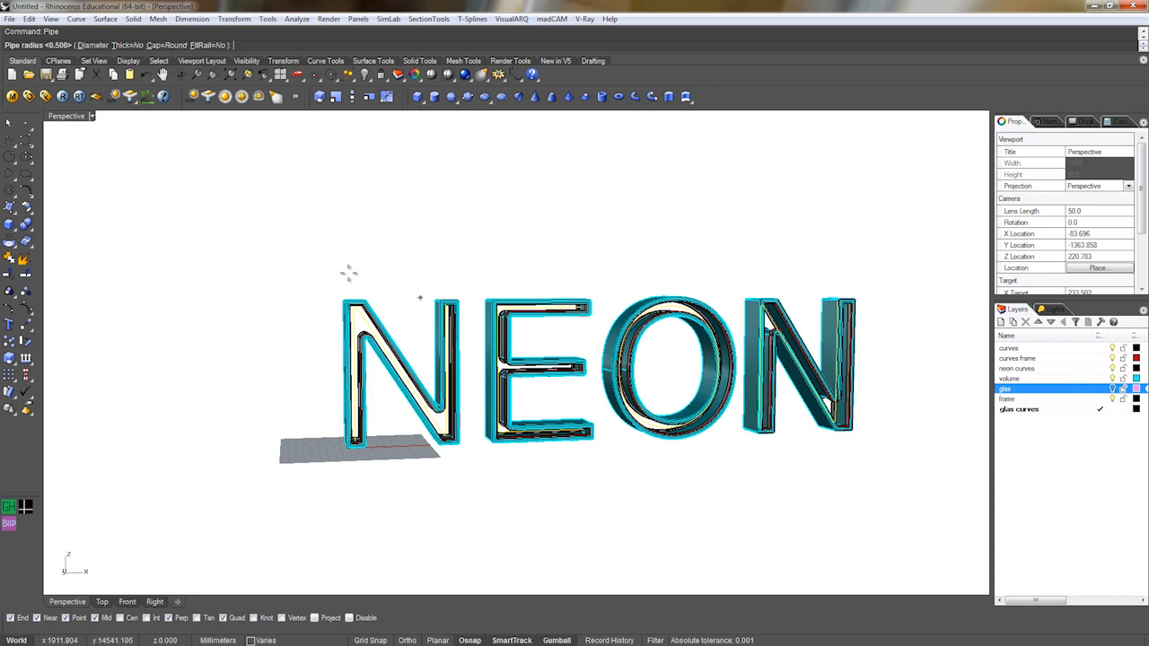
type("2")
key("Return")
key("Return")
key("Return")
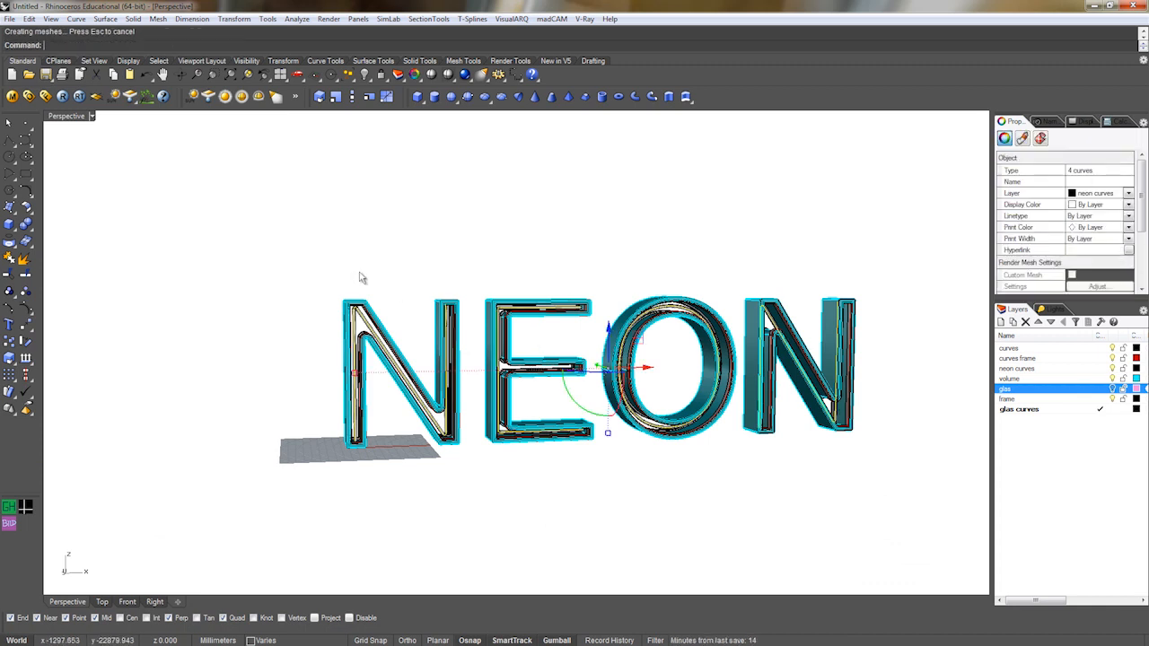
Pipe the curve in the E's middle bar with the same radius of 2.
scroll(429, 328, "up", 5)
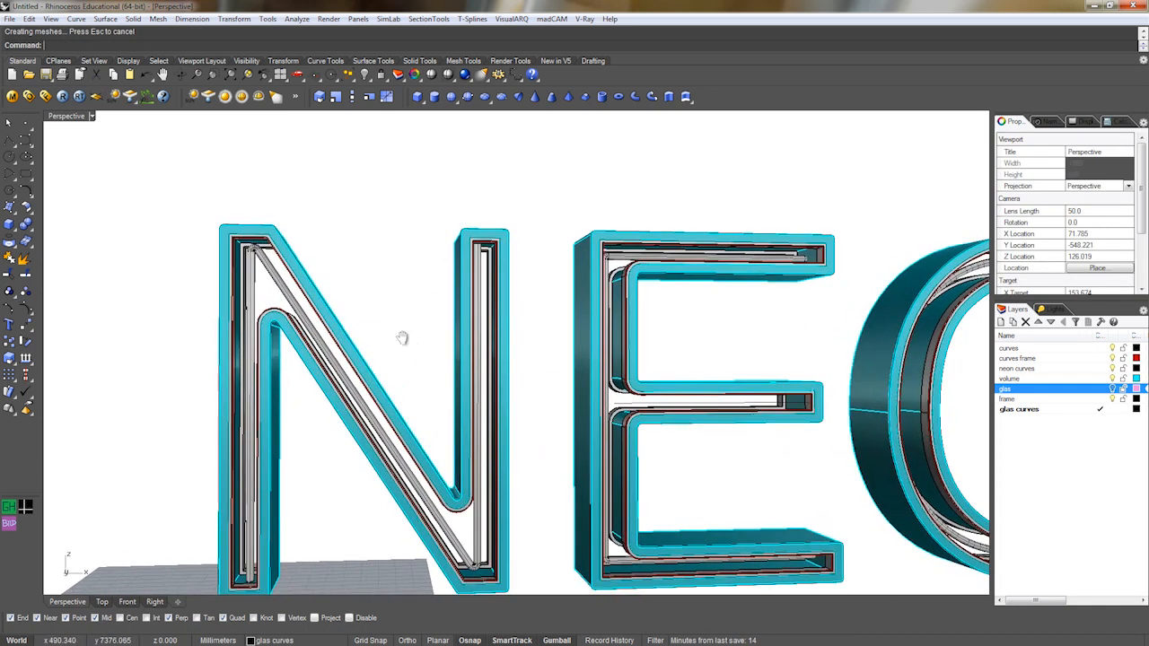
scroll(399, 334, "down", 5)
scroll(406, 422, "up", 8)
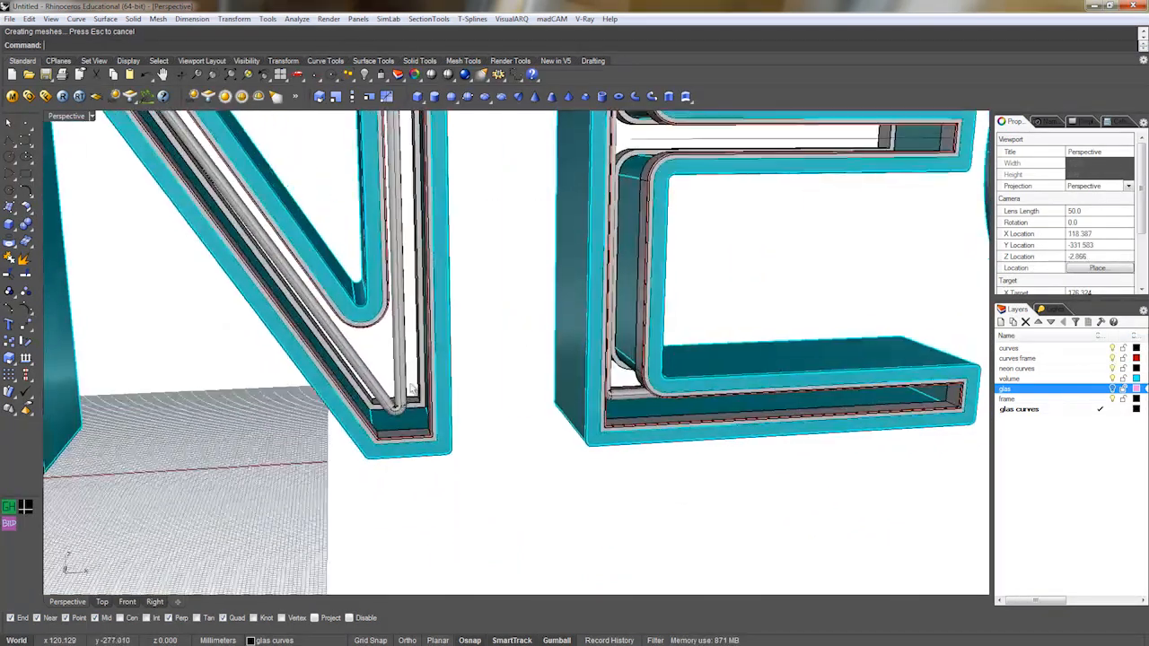
scroll(408, 415, "down", 7)
right_click_drag(512, 440, 441, 404)
scroll(441, 405, "down", 5)
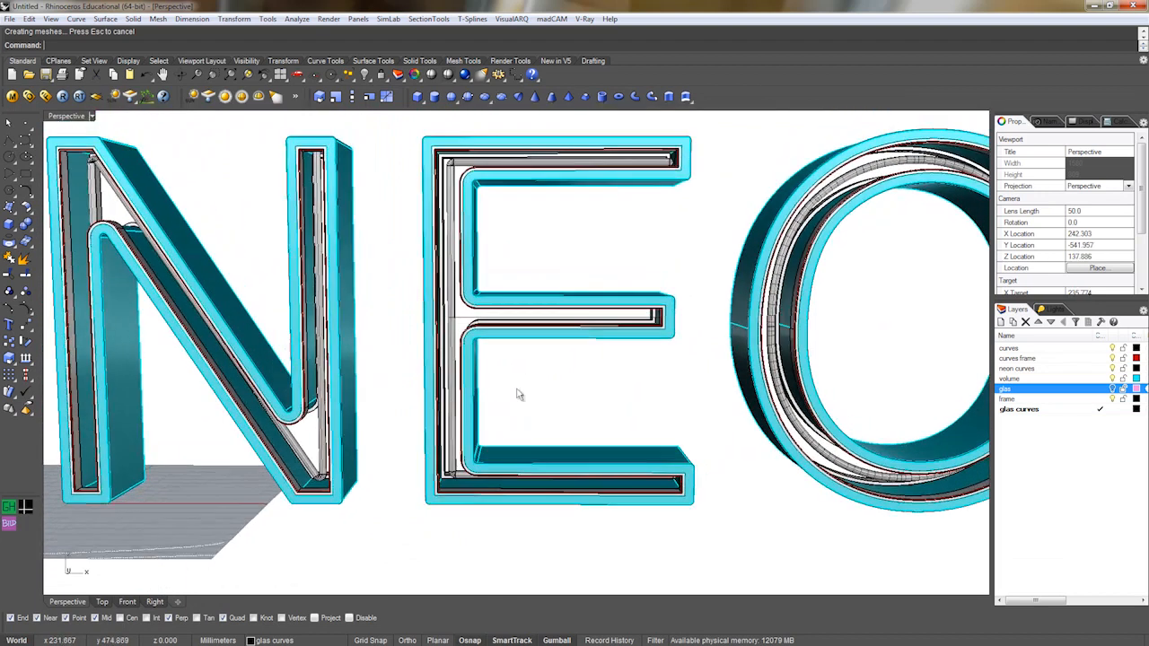
scroll(471, 322, "up", 7)
left_click(461, 314)
right_click(462, 313)
right_click(465, 310)
right_click(465, 310)
right_click(465, 312)
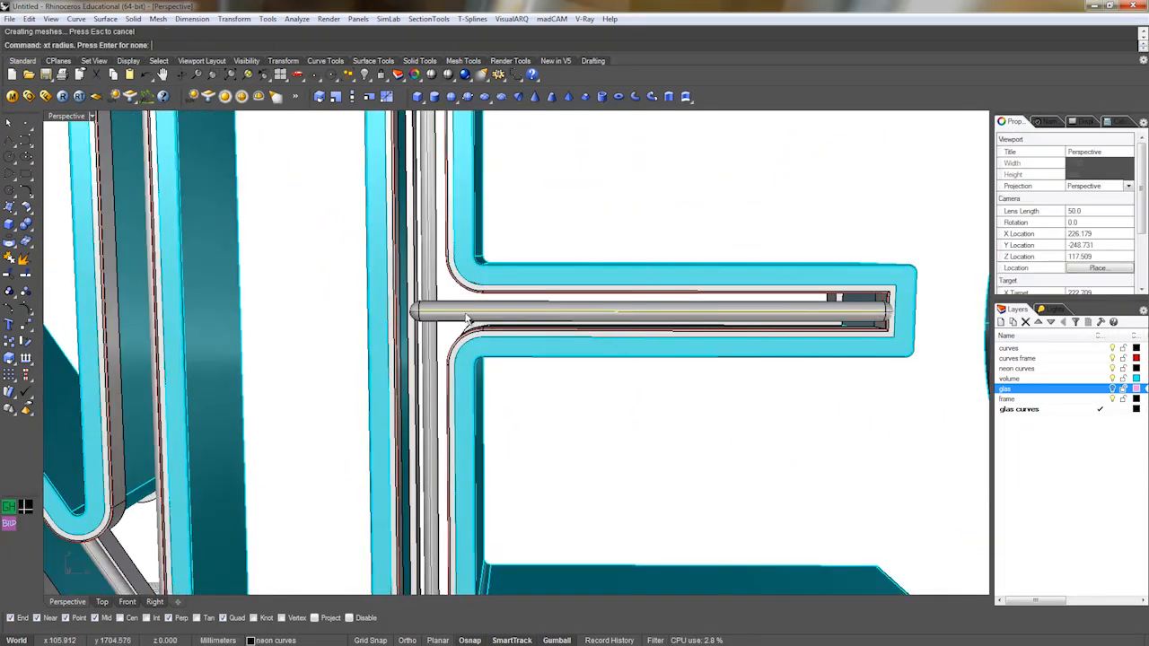
scroll(466, 316, "down", 6)
Undo the pipe in the E's middle bar and delete the tube along its outer strokes.
key("ctrl+z")
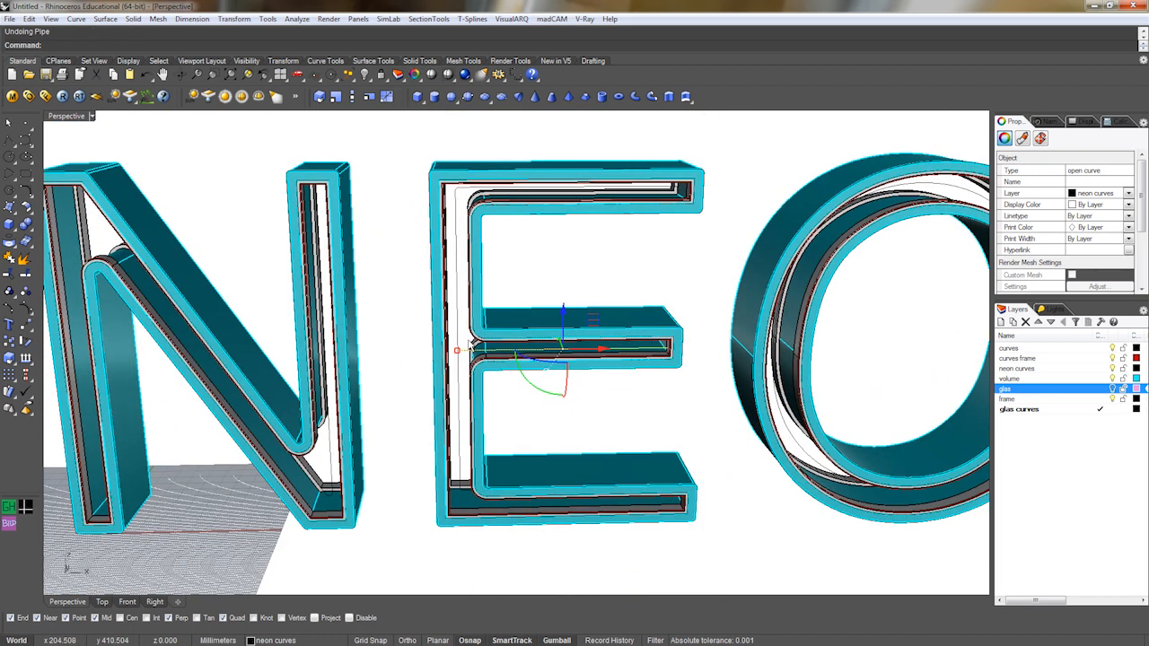
scroll(468, 343, "up", 3)
key("Delete")
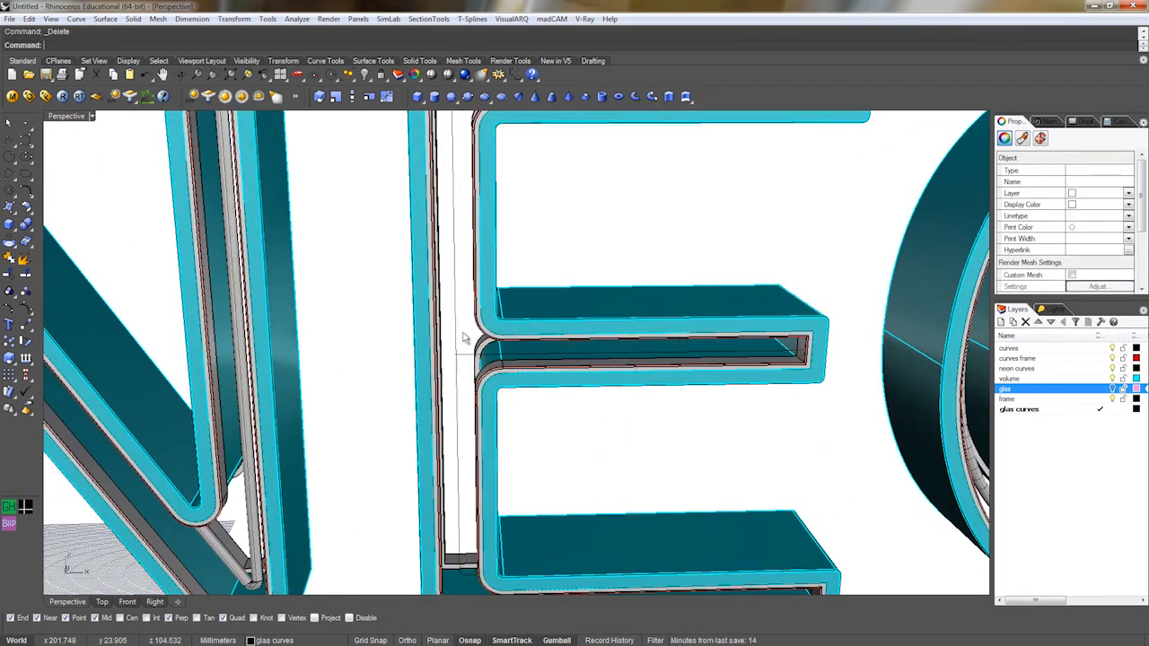
Pipe the E's outer curve and middle bar curve together with a radius of 2.
scroll(464, 352, "up", 6)
left_click(461, 355)
left_click(448, 343, "shift")
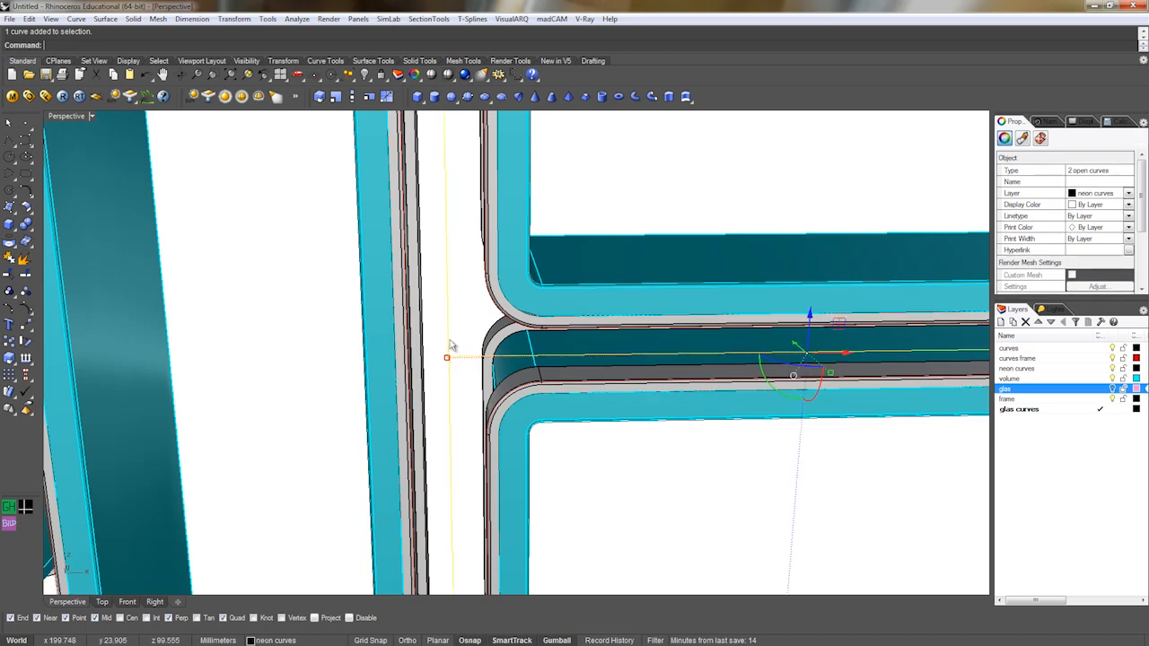
scroll(451, 345, "down", 5)
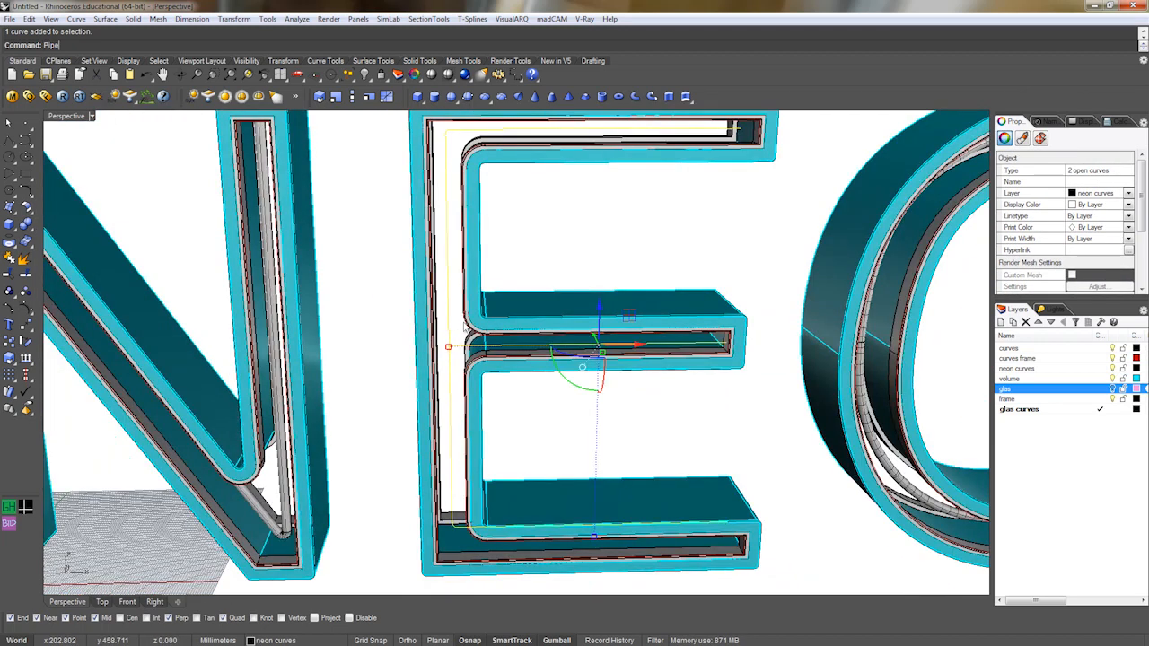
key("Return")
key("Return")
key("Return")
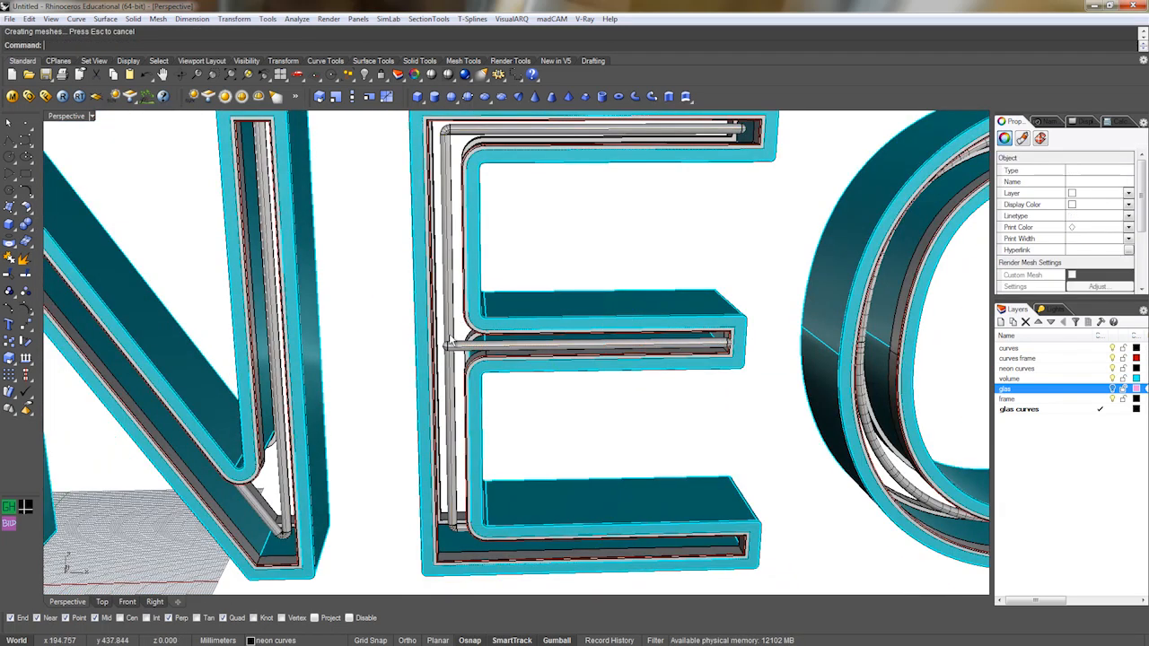
Delete the tube in the E's middle bar, then undo the pipes and the move of the neon curves.
scroll(448, 343, "up", 5)
left_click(455, 379)
key("Delete")
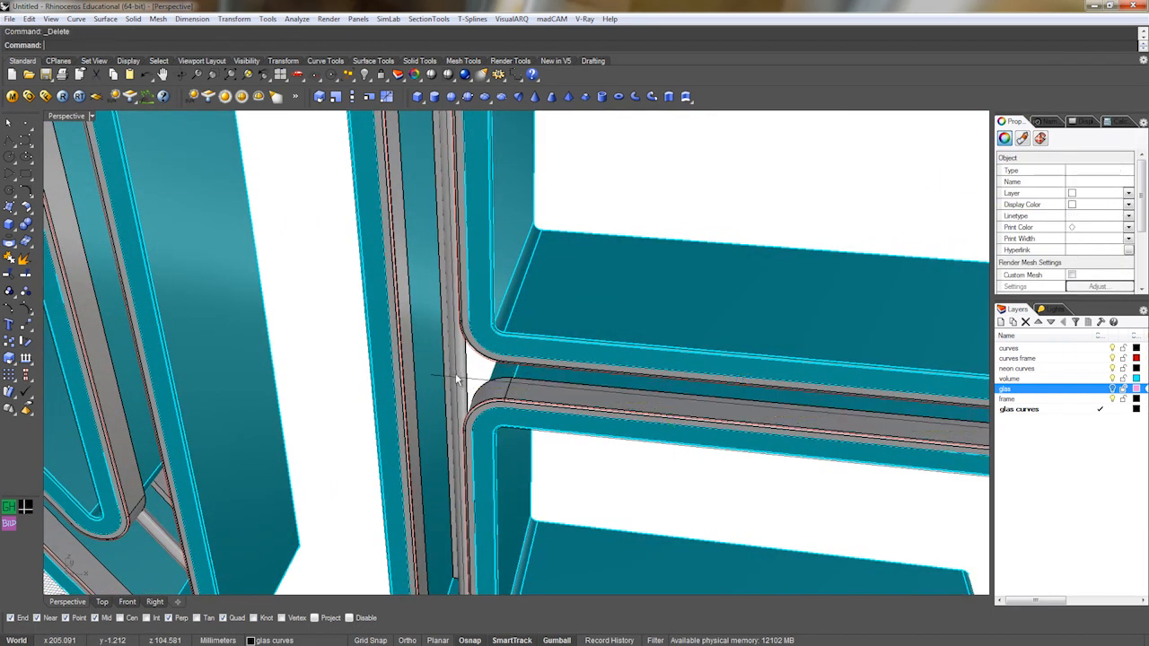
key("ctrl+z")
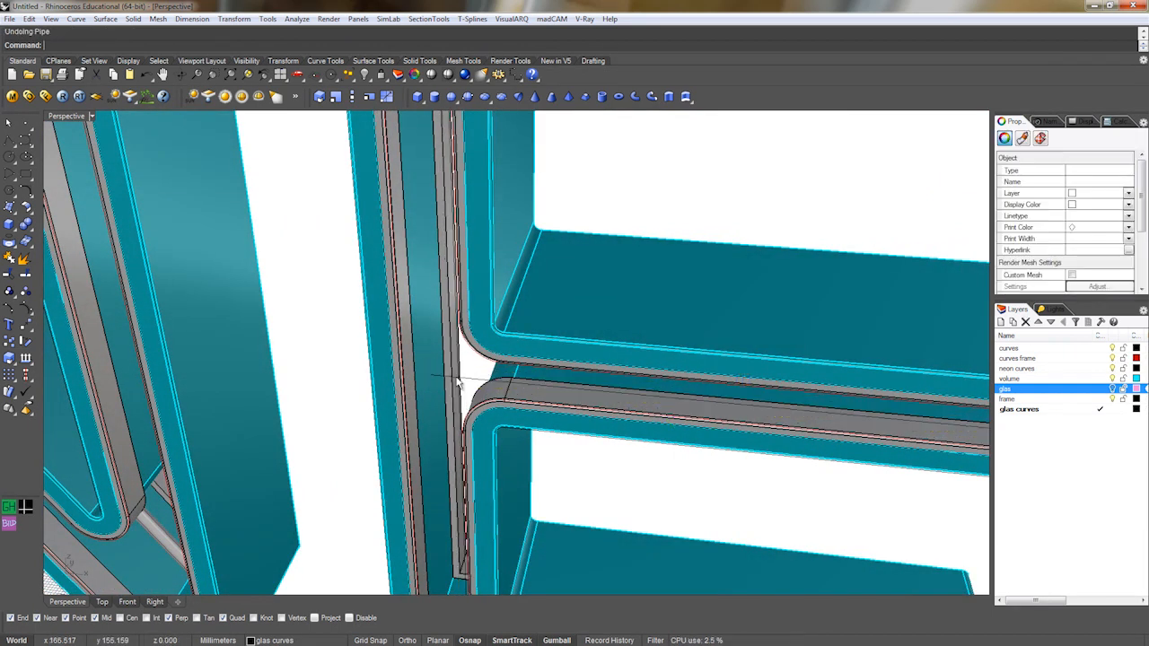
key("ctrl+z")
key("ctrl+z")
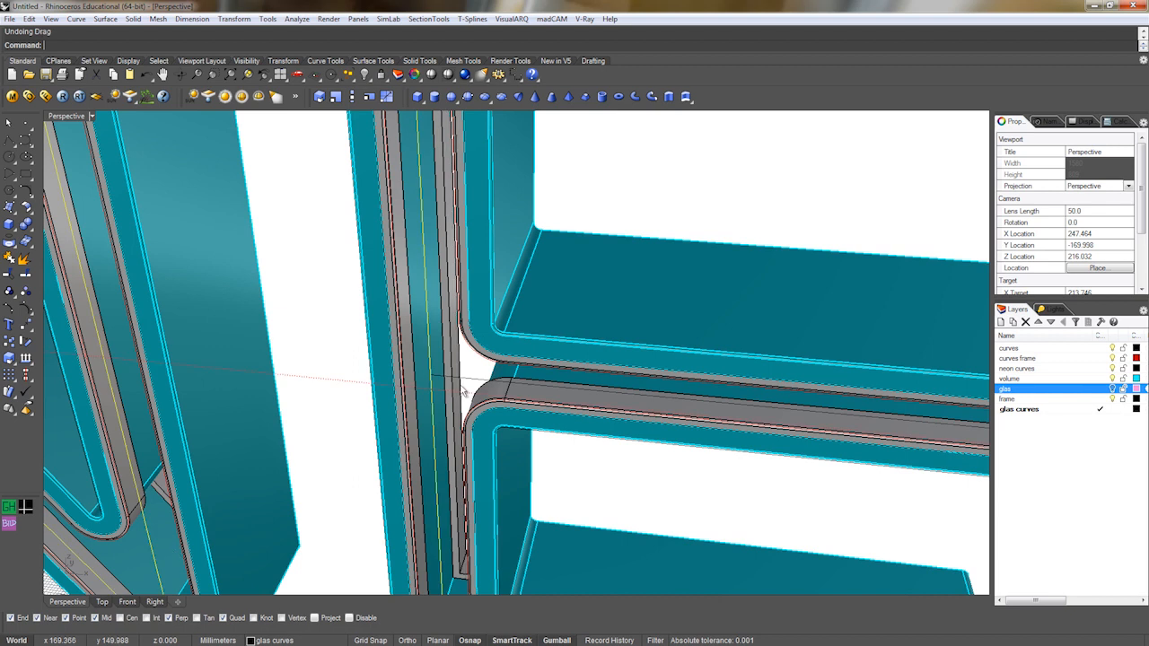
Add the E's middle bar curve to the selection and move all five neon curves along Y toward the back in the Top view.
scroll(467, 386, "down", 10)
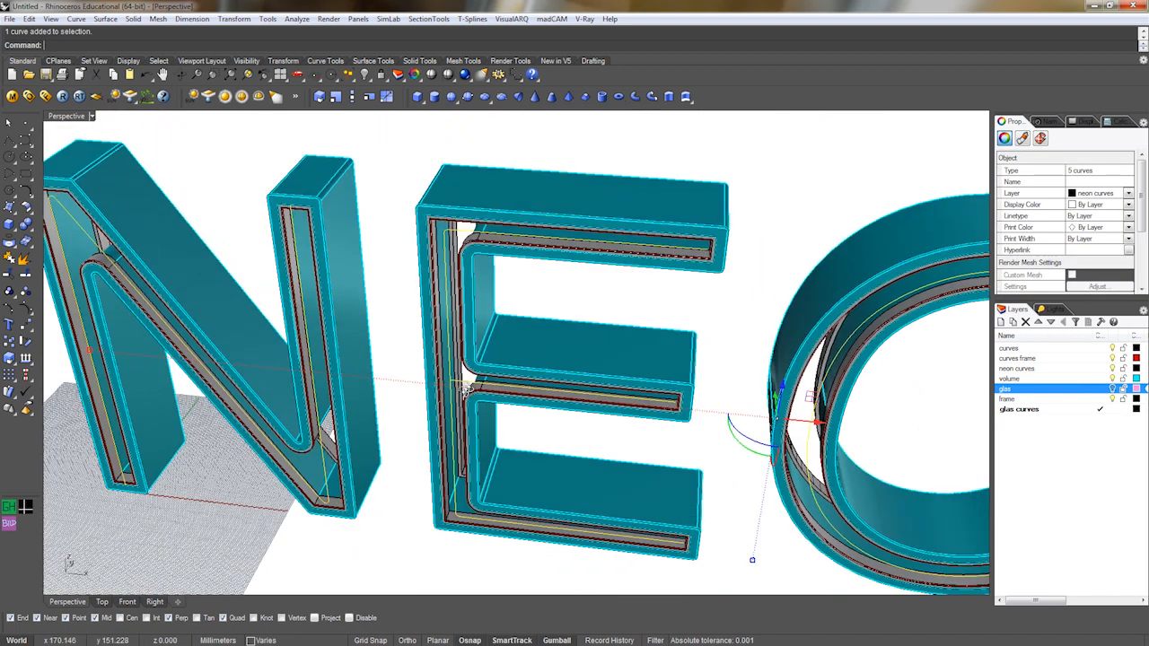
key("ctrl+F1")
left_click_drag(583, 429, 584, 395)
key("ctrl+F4")
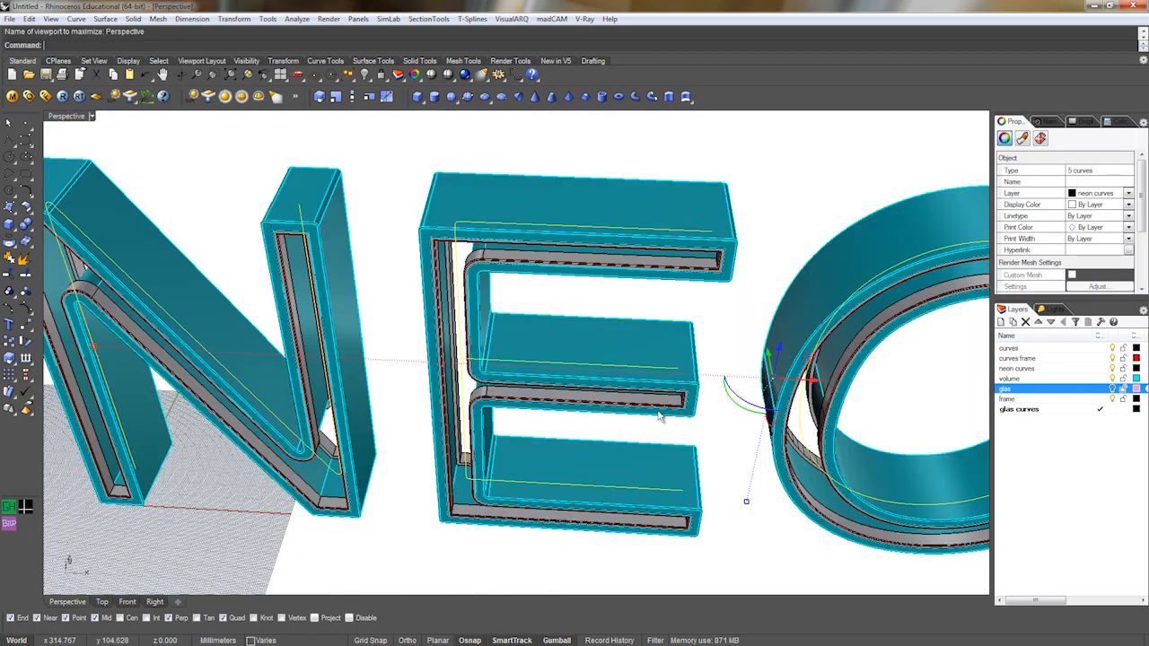
Pipe the five neon curves with a radius of 2 and round caps.
right_click_drag(675, 399, 677, 402)
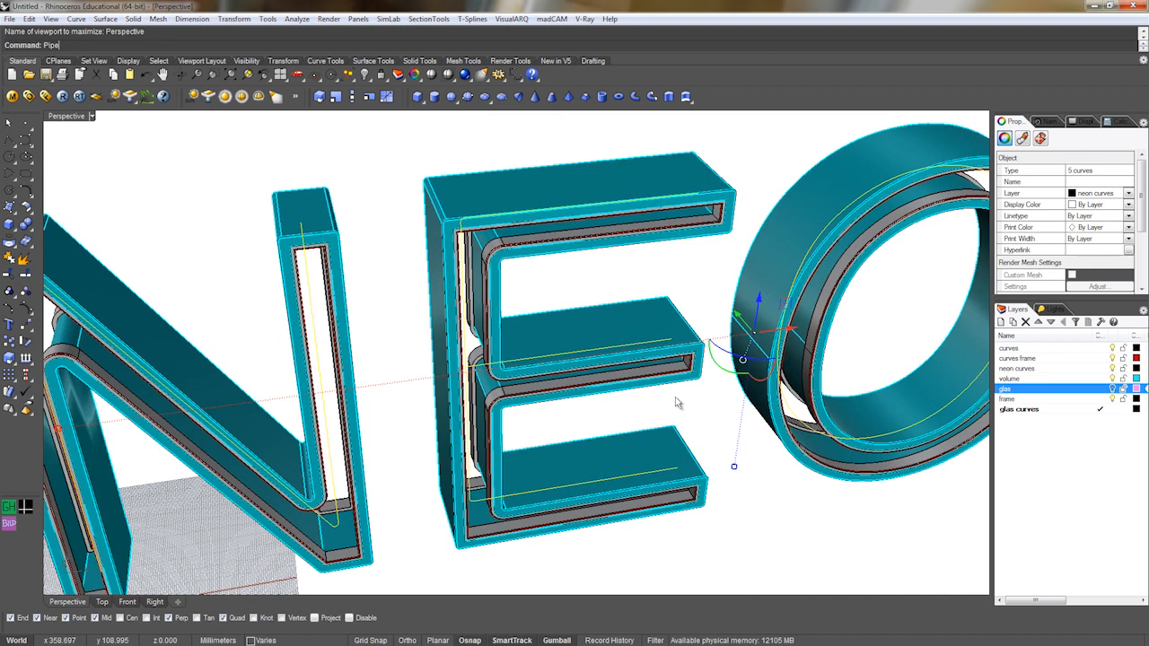
key("Return")
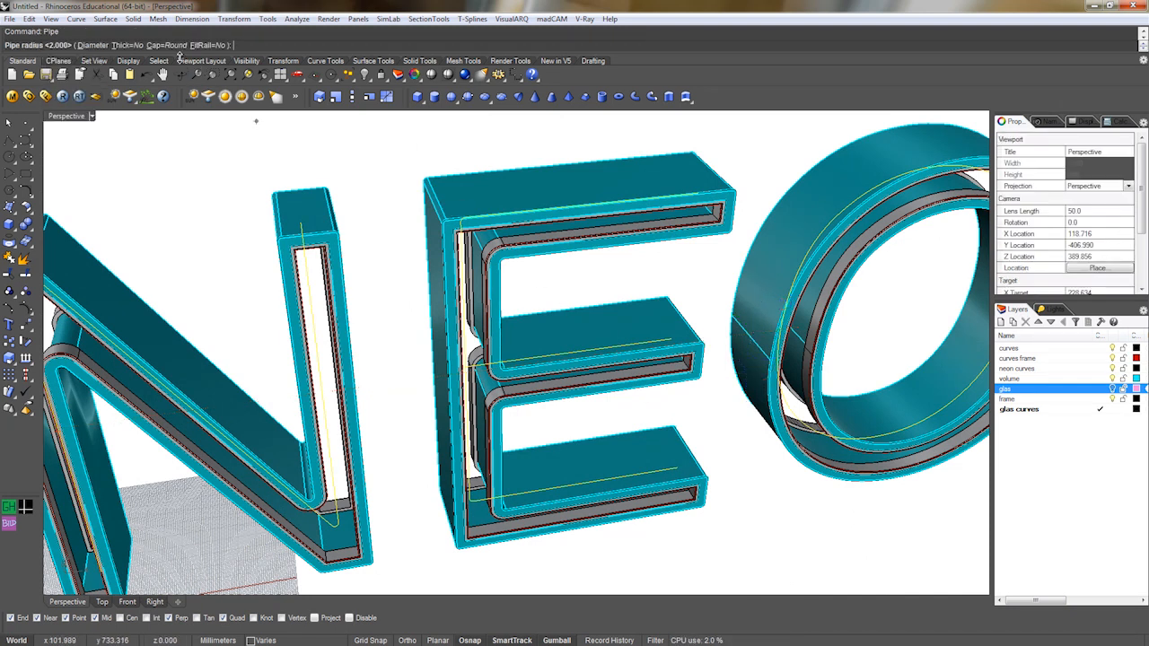
key("Return")
right_click_drag(412, 391, 390, 333)
left_click(389, 333)
scroll(502, 361, "up", 10)
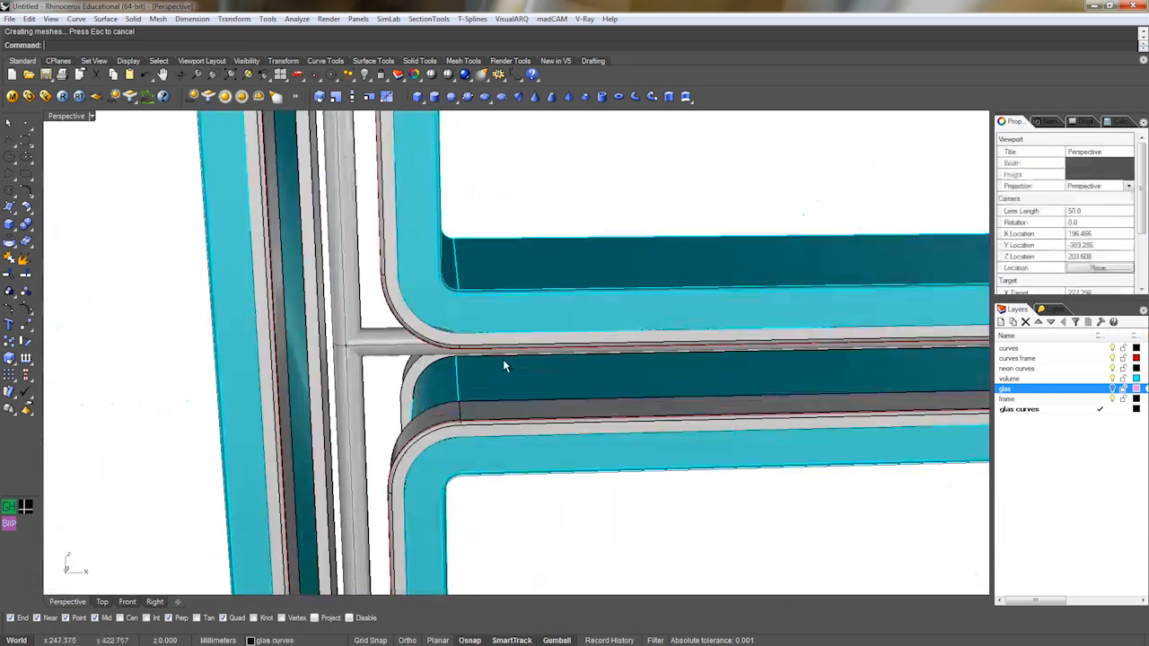
scroll(401, 359, "down", 10)
scroll(430, 359, "up", 5)
Try to join the E's outer tube and middle bar tube.
left_click(488, 345)
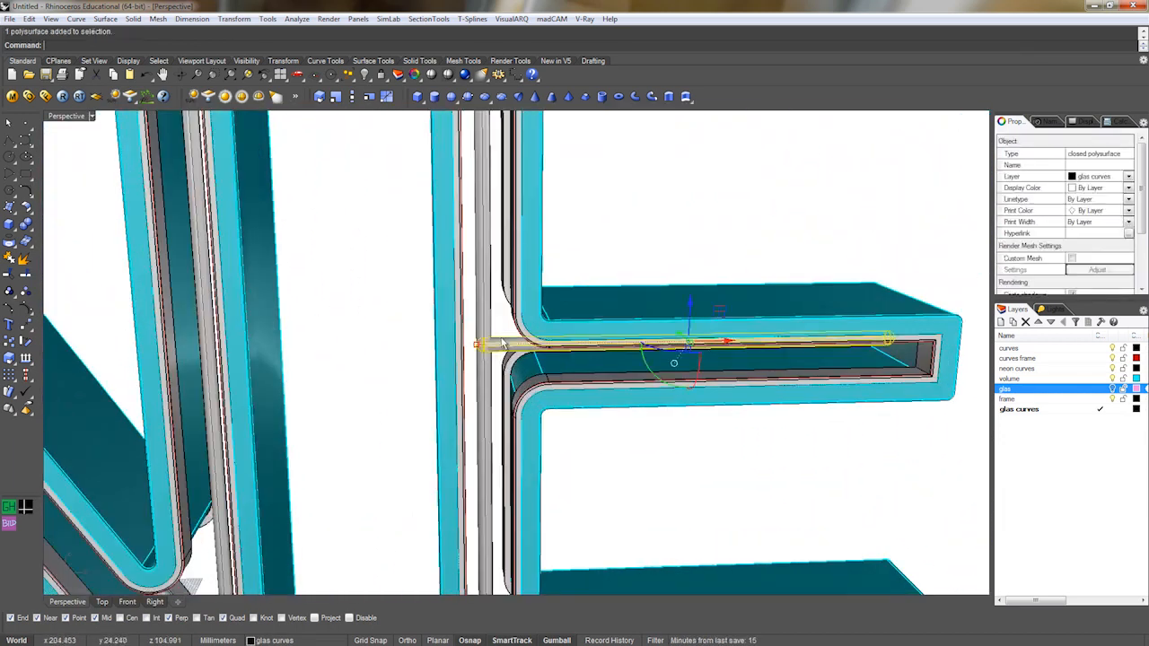
key("Escape")
scroll(498, 342, "down", 4)
left_click(501, 341)
left_click(498, 327, "shift")
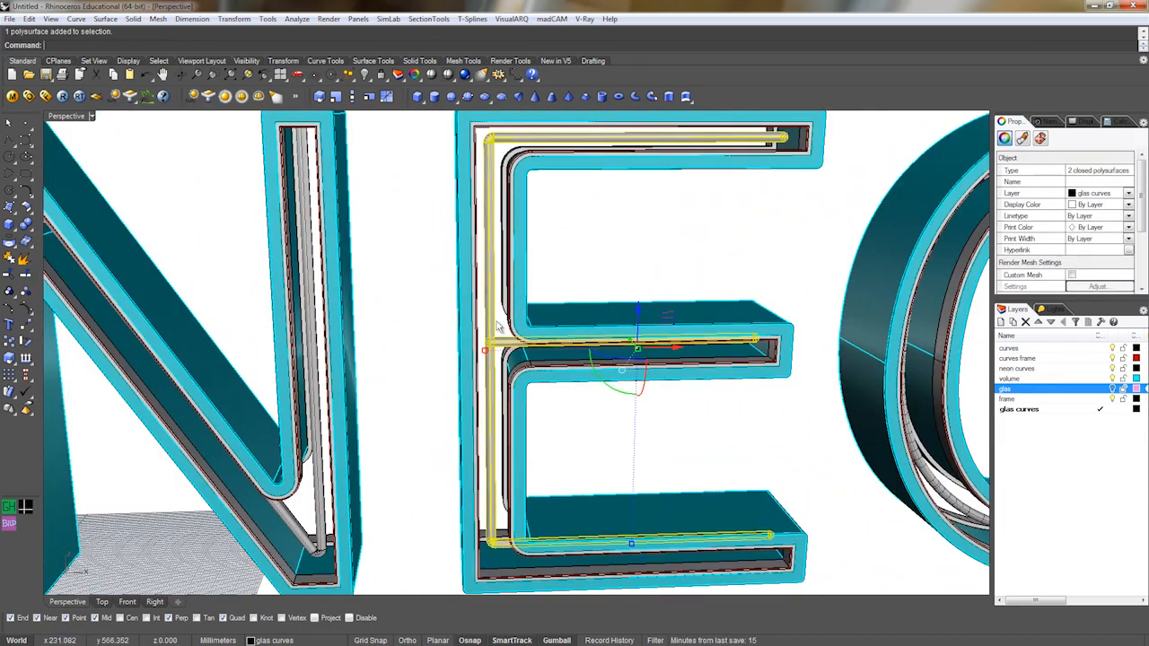
left_click(13, 259)
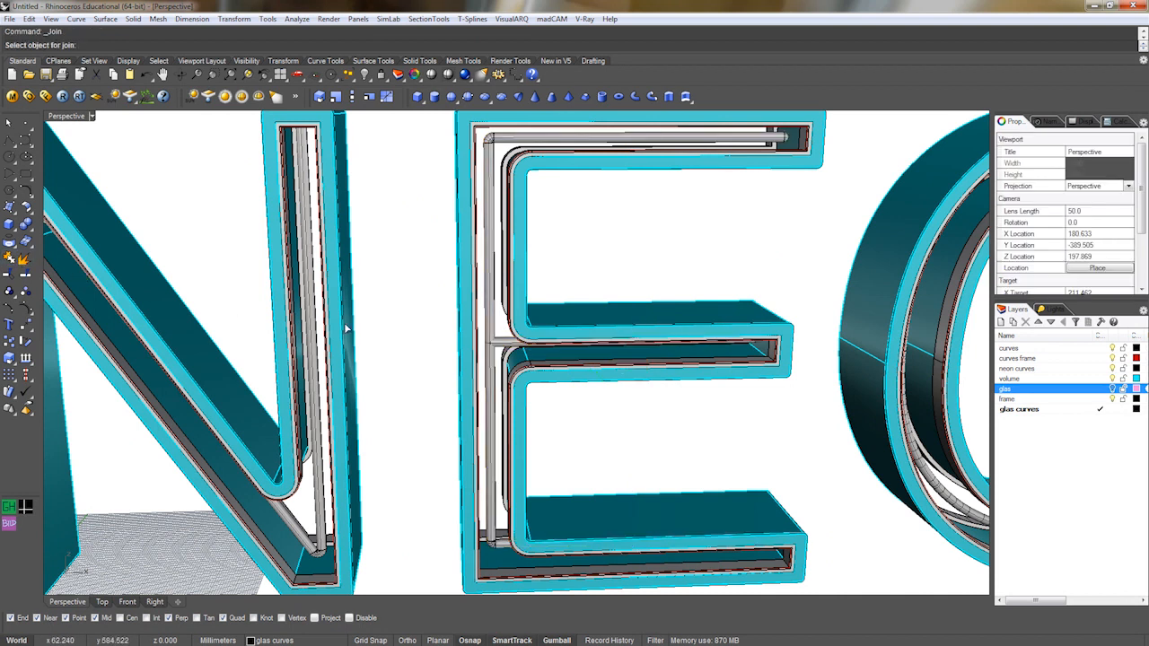
key("Escape")
Unite the E's outer tube and middle bar tube with Boolean Union and check their intersection.
left_click(493, 333)
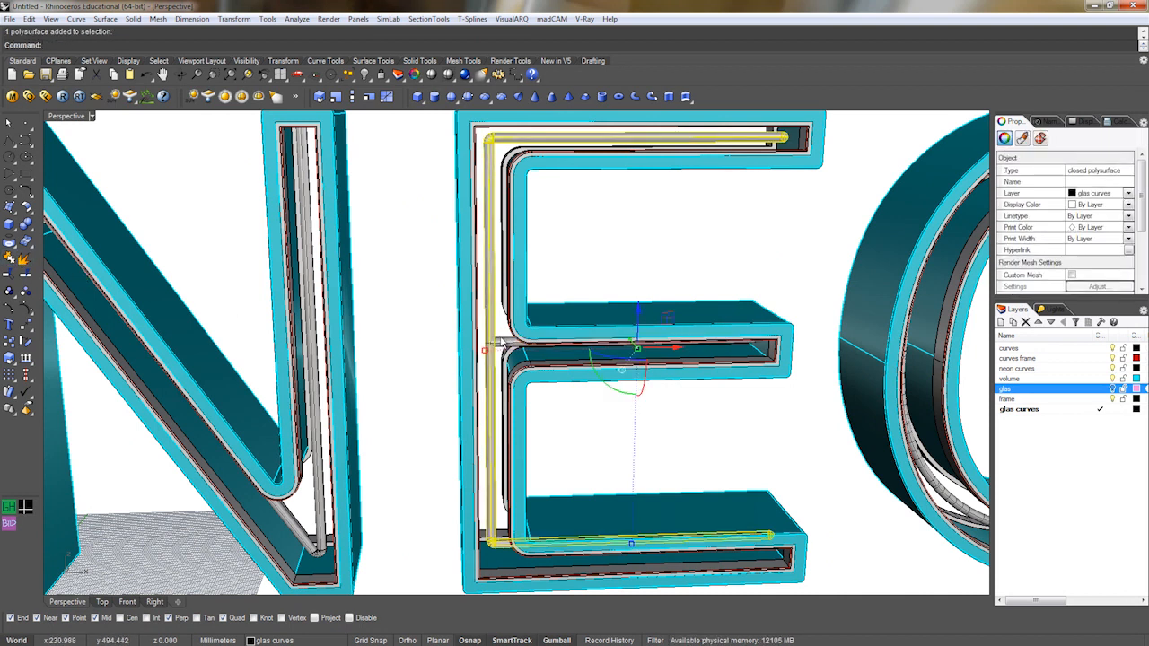
scroll(495, 335, "up", 5)
left_click(500, 341, "shift")
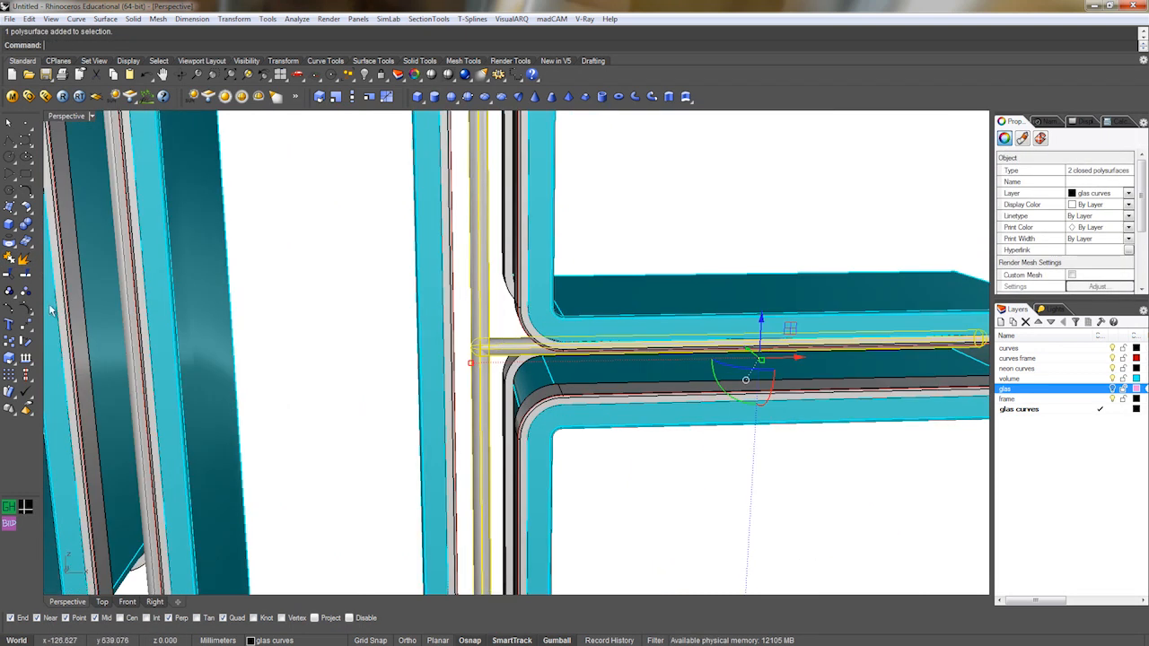
left_click(25, 224)
left_click(505, 342)
scroll(506, 341, "up", 5)
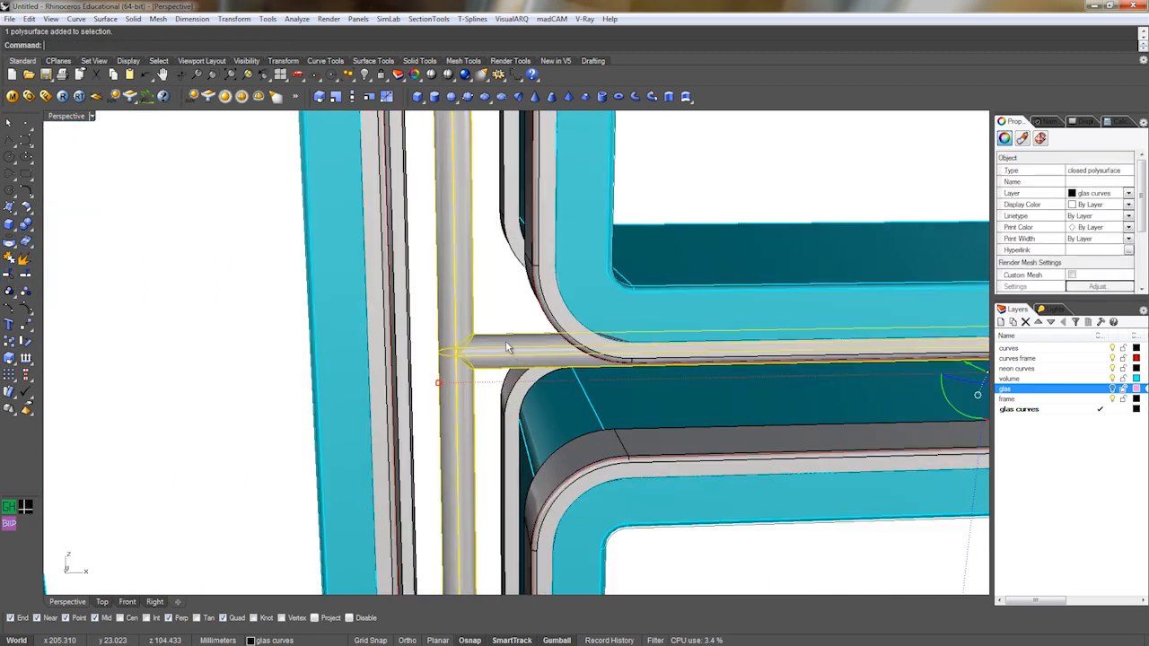
key("Escape")
scroll(479, 342, "up", 10)
right_click_drag(478, 342, 387, 427)
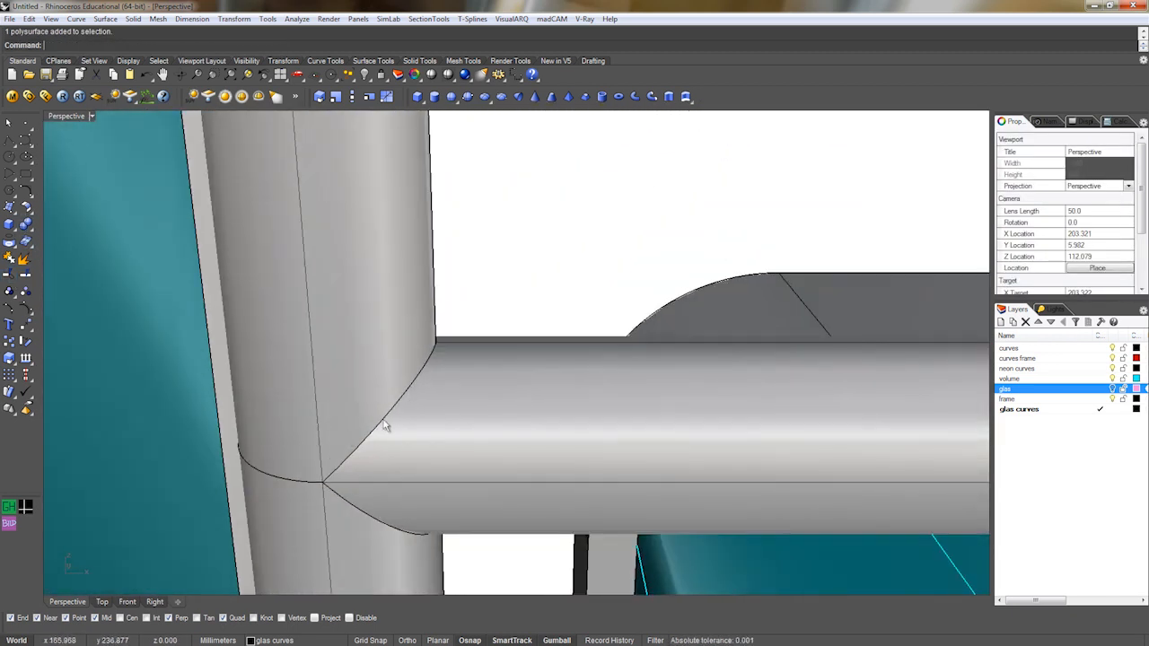
scroll(458, 345, "down", 10)
Select the neon tubes of all four letters.
right_click_drag(452, 352, 584, 353)
scroll(584, 354, "down", 6)
scroll(542, 391, "up", 7)
scroll(543, 392, "down", 6)
scroll(635, 287, "up", 5)
left_click(635, 285)
left_click(442, 277, "shift")
left_click(441, 277)
scroll(442, 277, "down", 9)
scroll(499, 323, "up", 5)
left_click(530, 249, "shift")
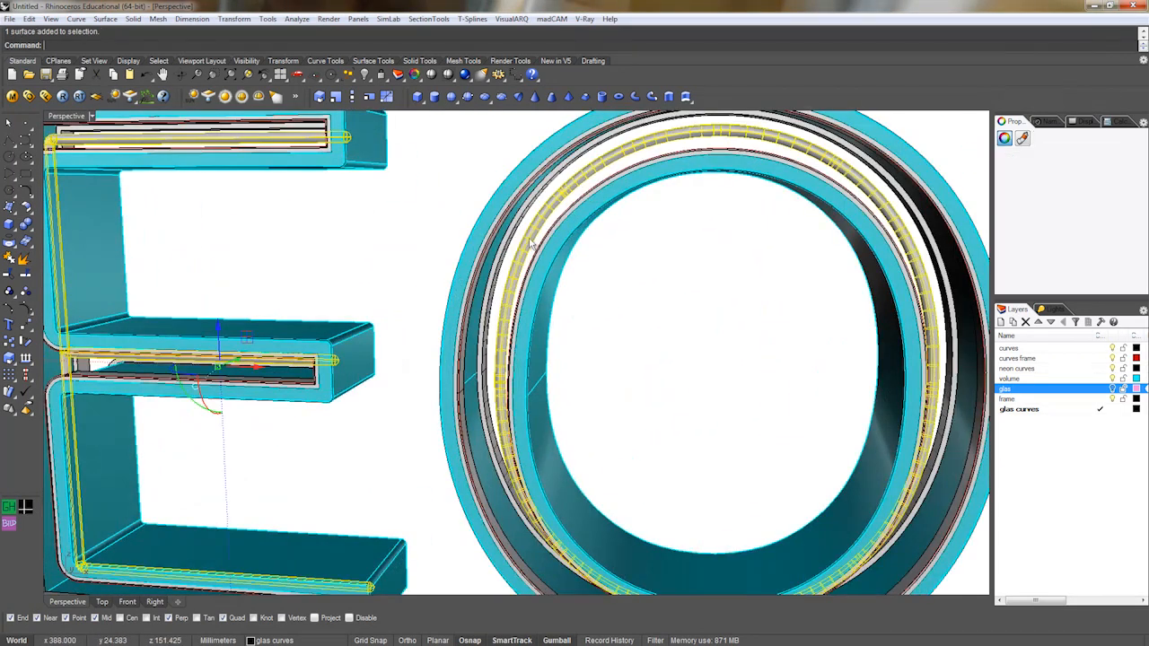
scroll(530, 249, "down", 5)
scroll(794, 235, "up", 5)
left_click(794, 235, "shift")
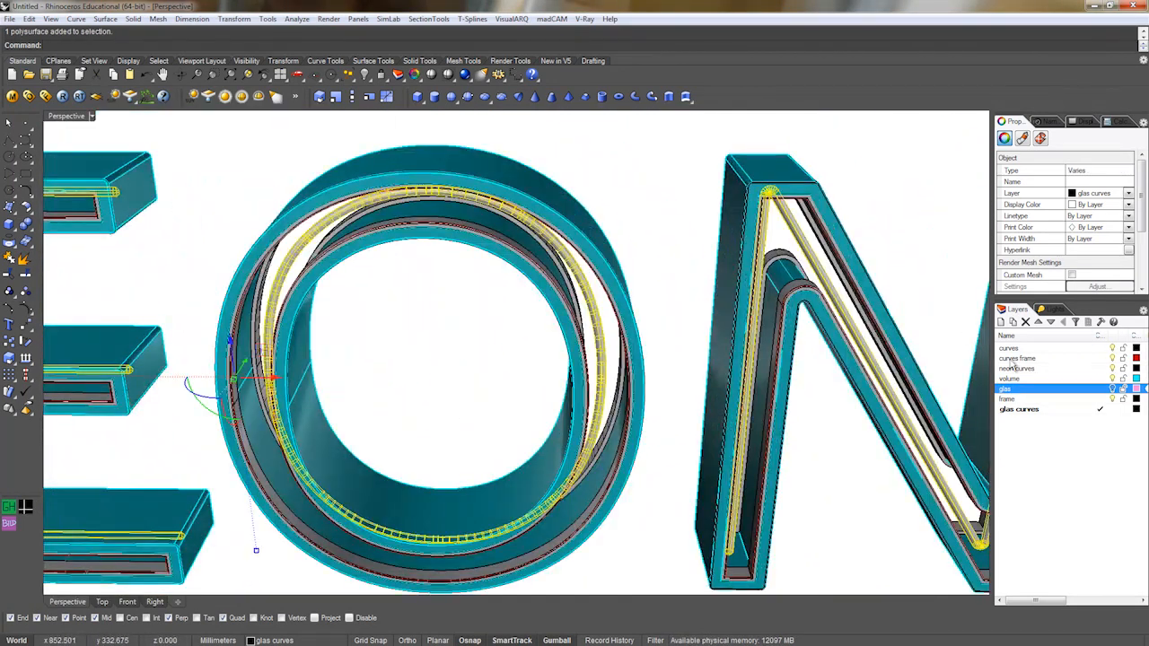
Create a layer named "neon glas" and move the selected neon tubes of all four letters to it.
right_click(1019, 391)
left_click(1044, 401)
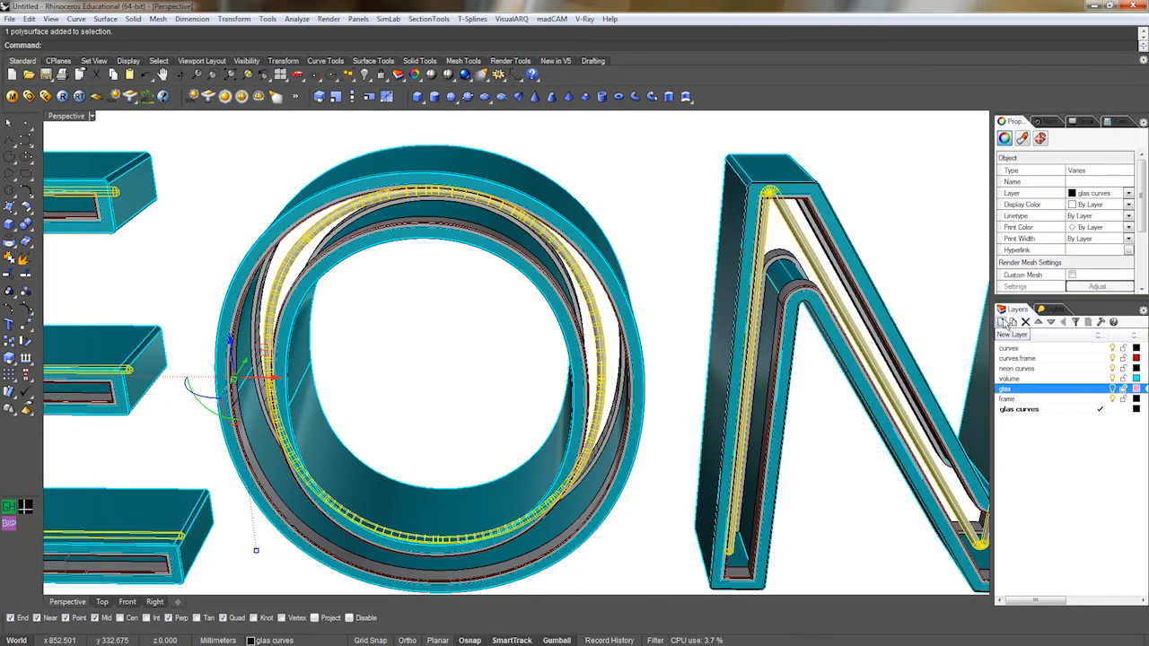
left_click(1002, 322)
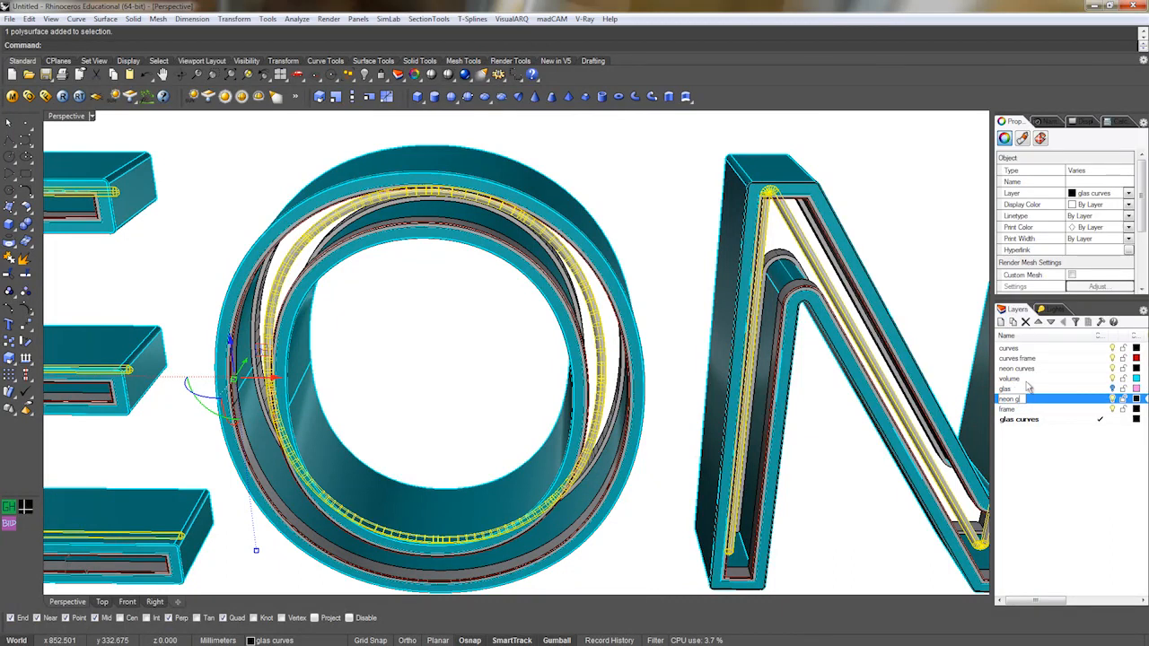
right_click(1038, 403)
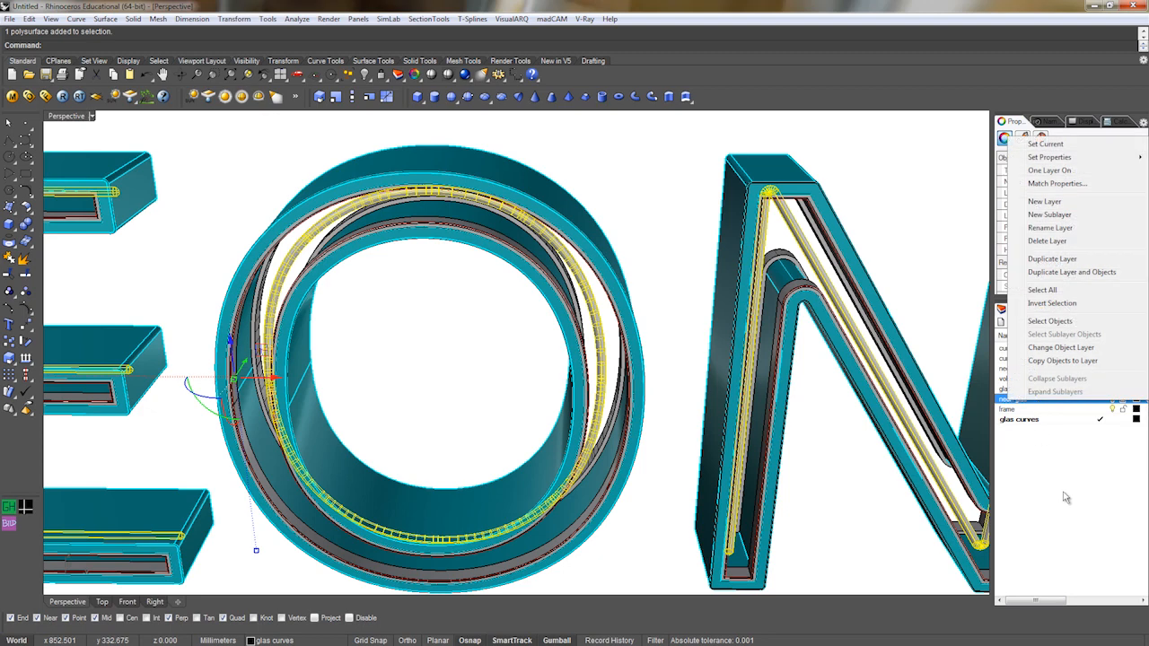
left_click(1068, 349)
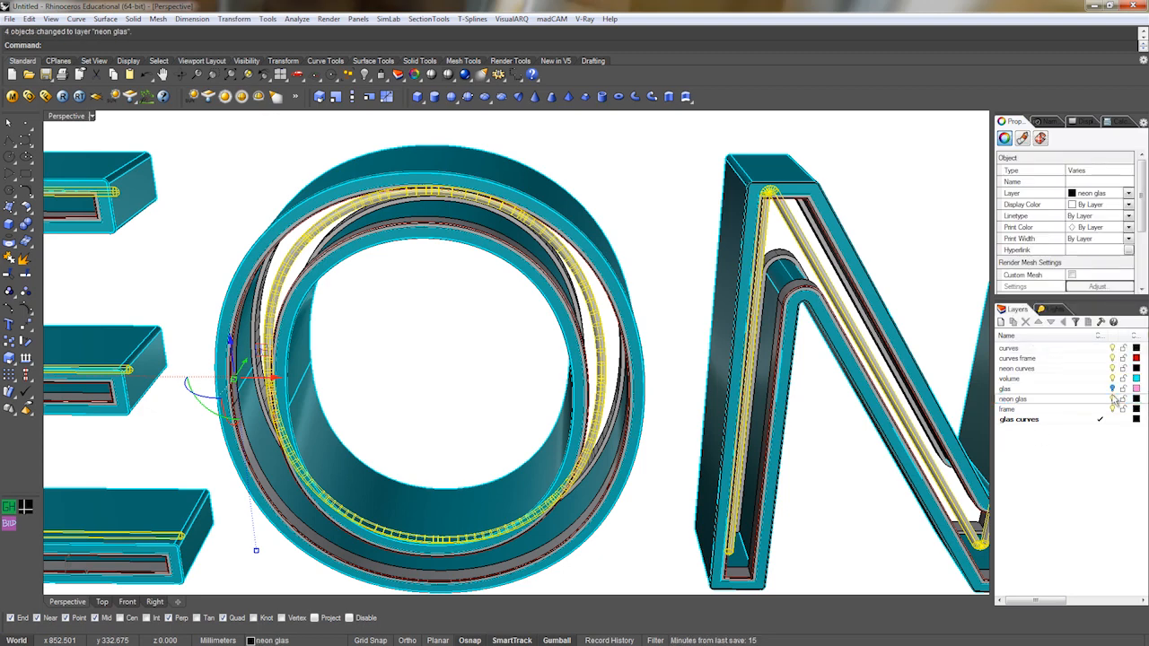
left_click(1113, 397)
Create a layer named "adapters" and make it the current layer.
scroll(630, 380, "down", 5)
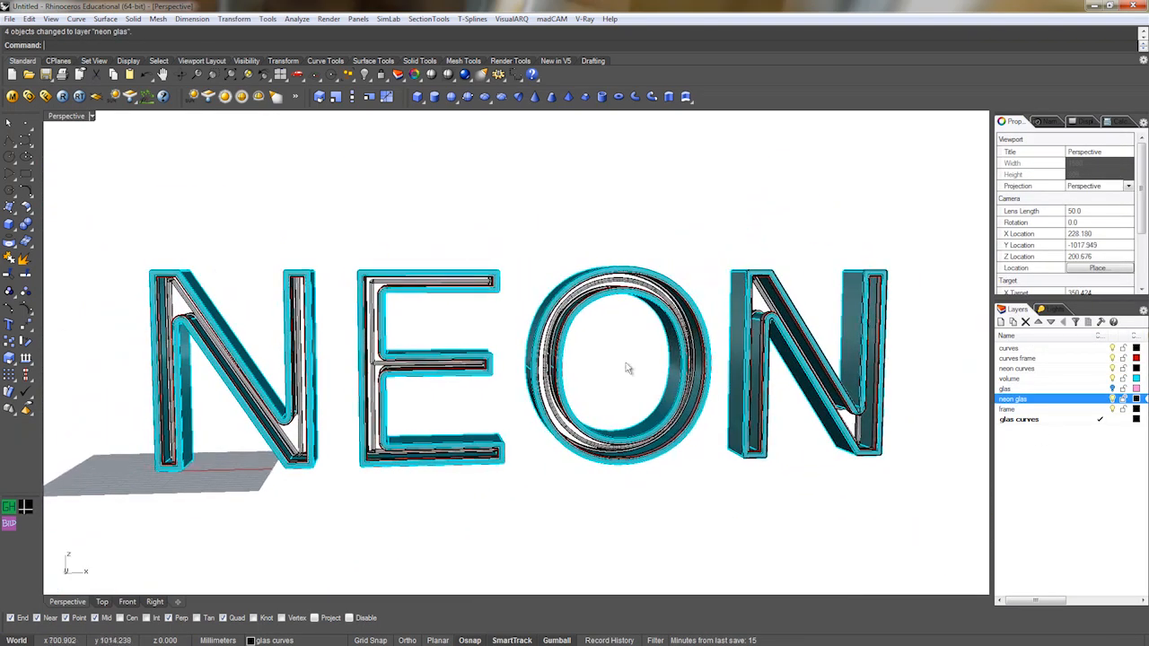
scroll(587, 351, "up", 5)
right_click_drag(585, 345, 610, 390)
scroll(574, 377, "down", 5)
left_click(1002, 325)
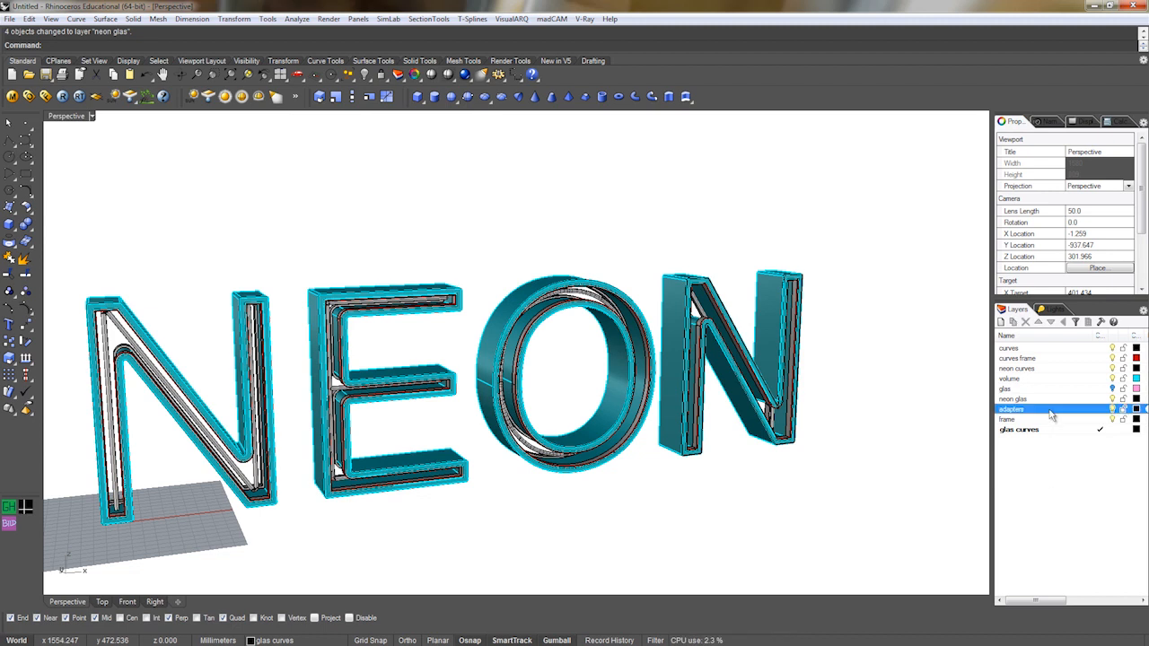
scroll(401, 409, "up", 5)
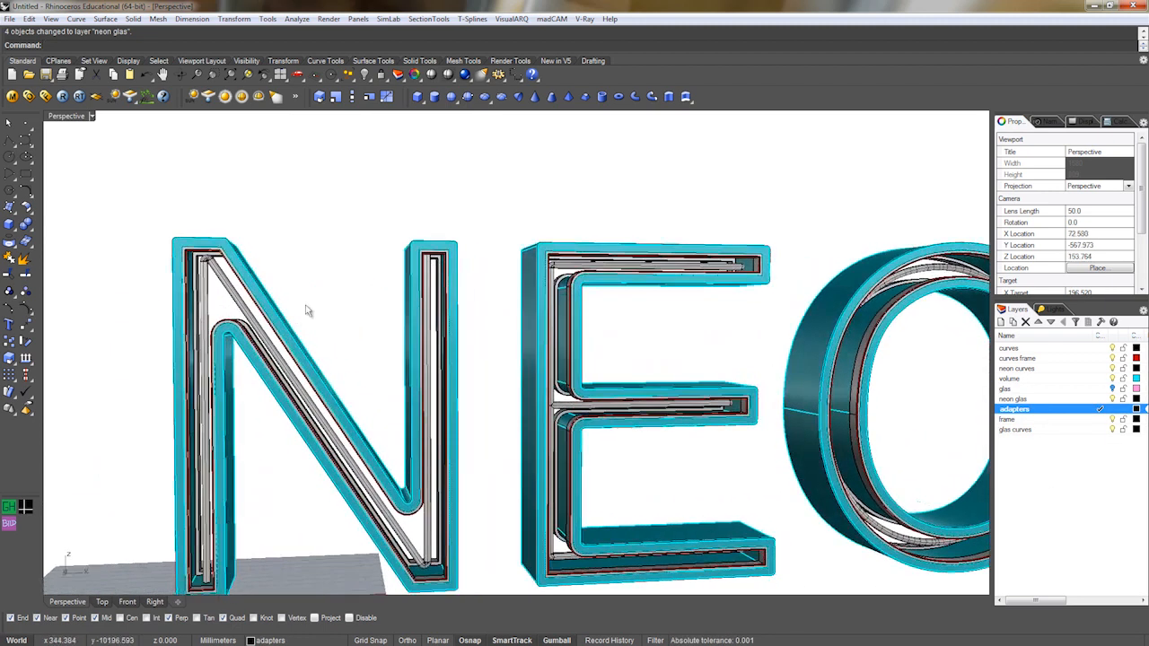
Draw a small vertical cylinder on the middle of the top front edge of the first N's right stroke.
scroll(225, 282, "up", 3)
scroll(225, 275, "down", 3)
right_click_drag(130, 193, 108, 248)
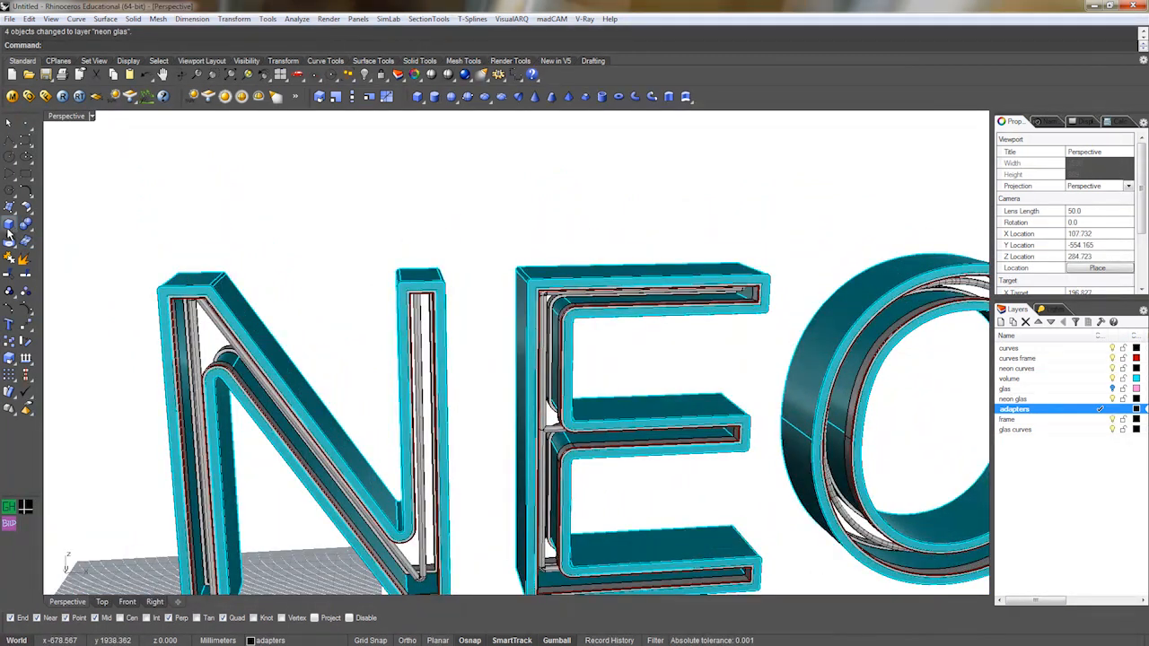
left_click(9, 230)
left_click(52, 232)
scroll(385, 358, "up", 5)
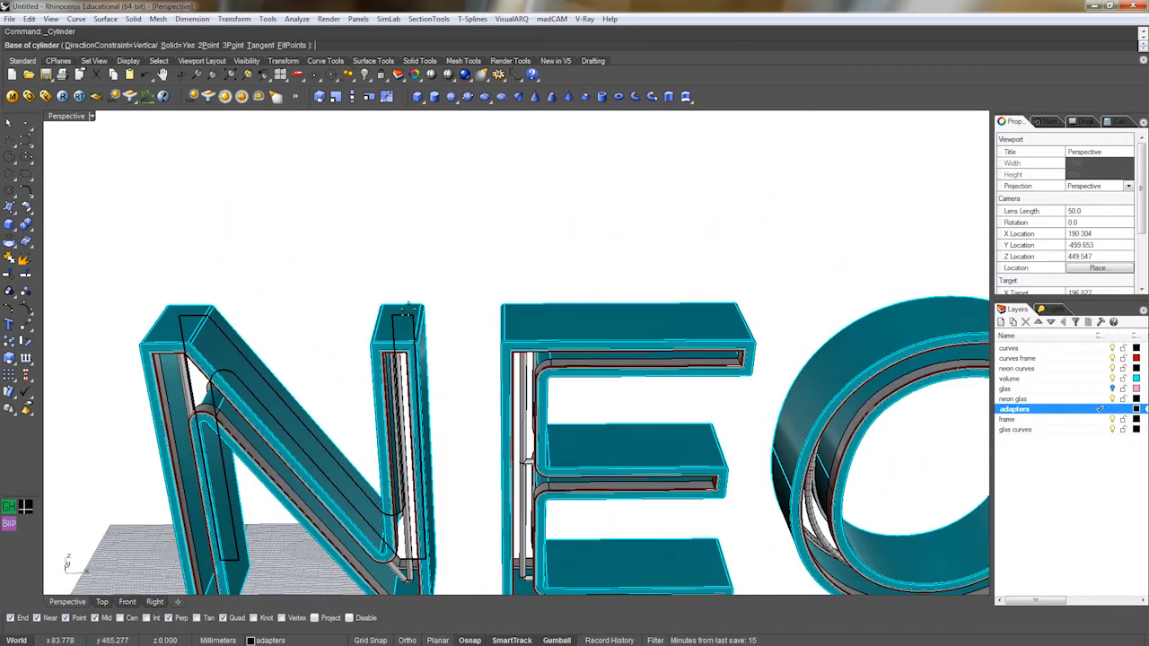
left_click(363, 415)
key("alt")
key("alt")
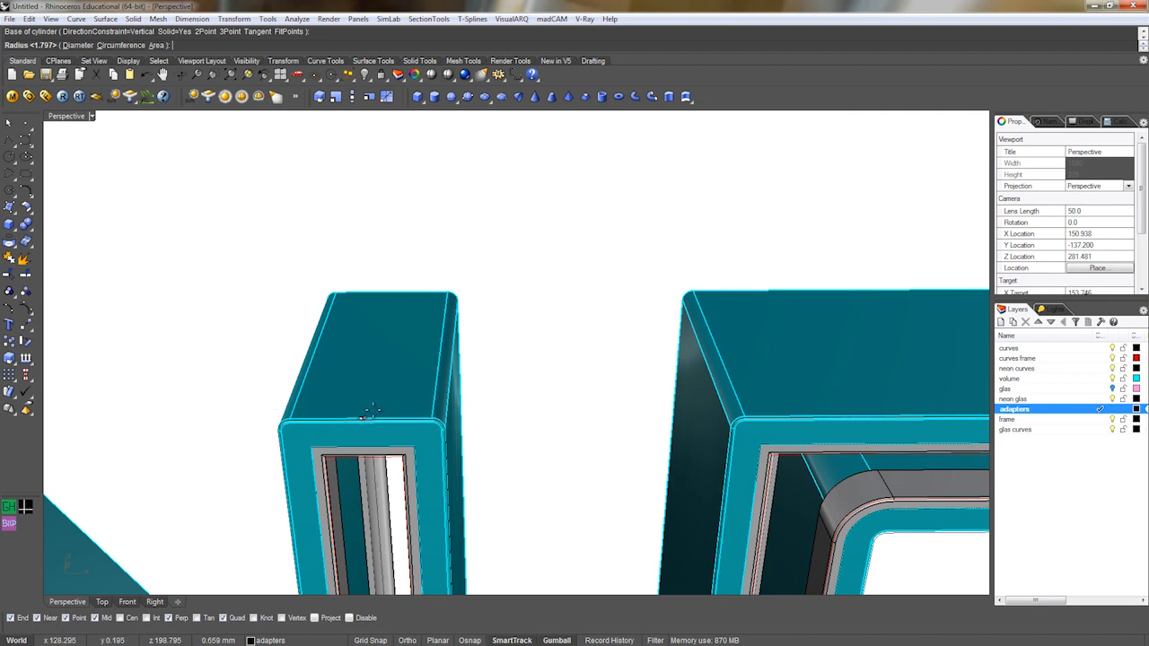
left_click(369, 411)
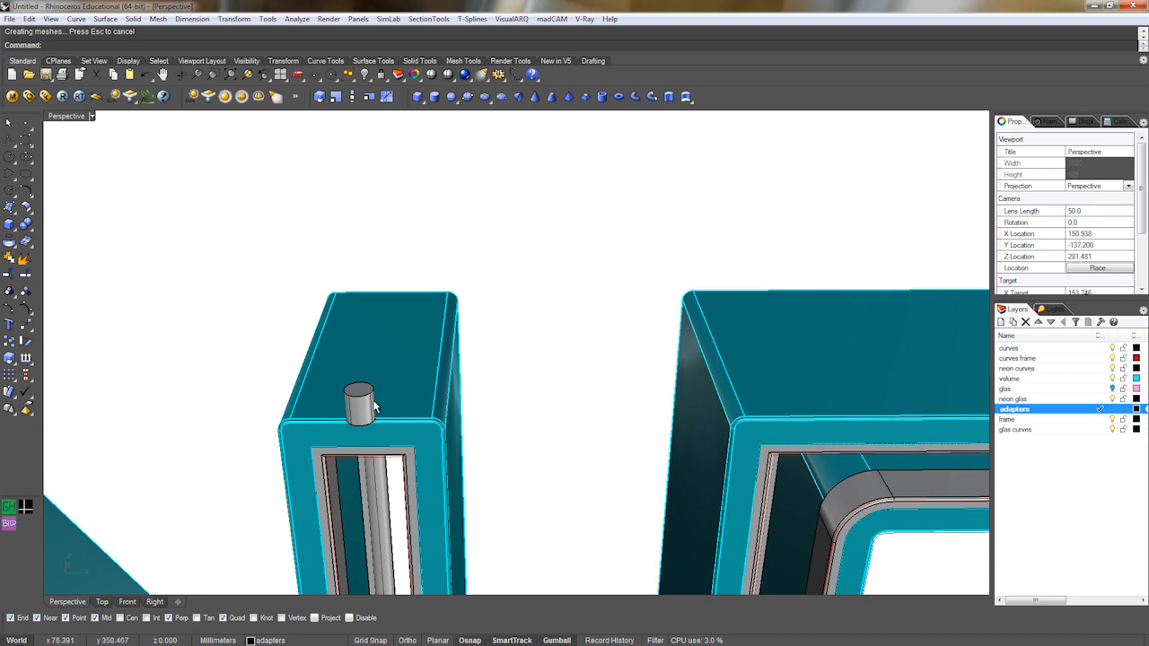
Move the cylinder onto the first N's neon tube in the Top view and enlarge it uniformly to wrap around the tube.
key("ctrl+F1")
left_click_drag(470, 446, 464, 310)
scroll(449, 333, "up", 5)
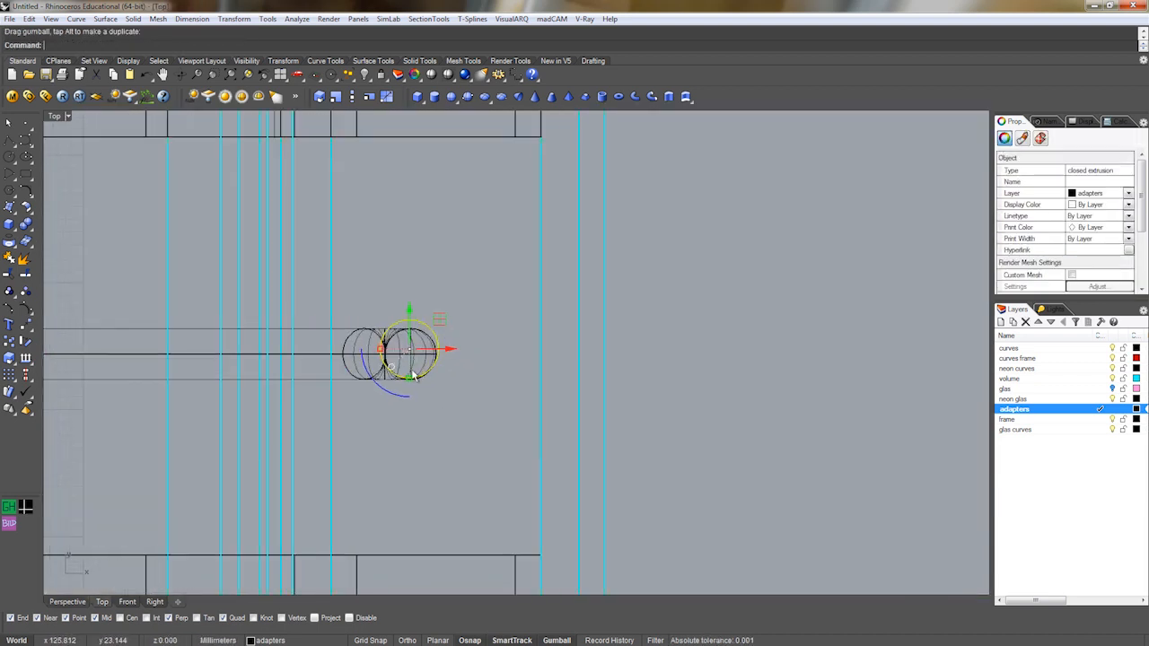
left_click_drag(409, 380, 410, 389, "shift")
left_click_drag(441, 324, 441, 328)
key("ctrl+F4")
Lower the cylinder inside the first N until it sits over the upper end of the neon tube.
right_click_drag(433, 420, 442, 269)
left_click_drag(442, 217, 442, 276)
scroll(443, 308, "up", 10)
scroll(445, 309, "down", 6)
right_click_drag(435, 384, 429, 220, "shift")
left_click_drag(428, 169, 431, 194)
right_click_drag(431, 123, 430, 194, "shift")
left_click_drag(427, 274, 427, 295)
scroll(447, 287, "down", 4)
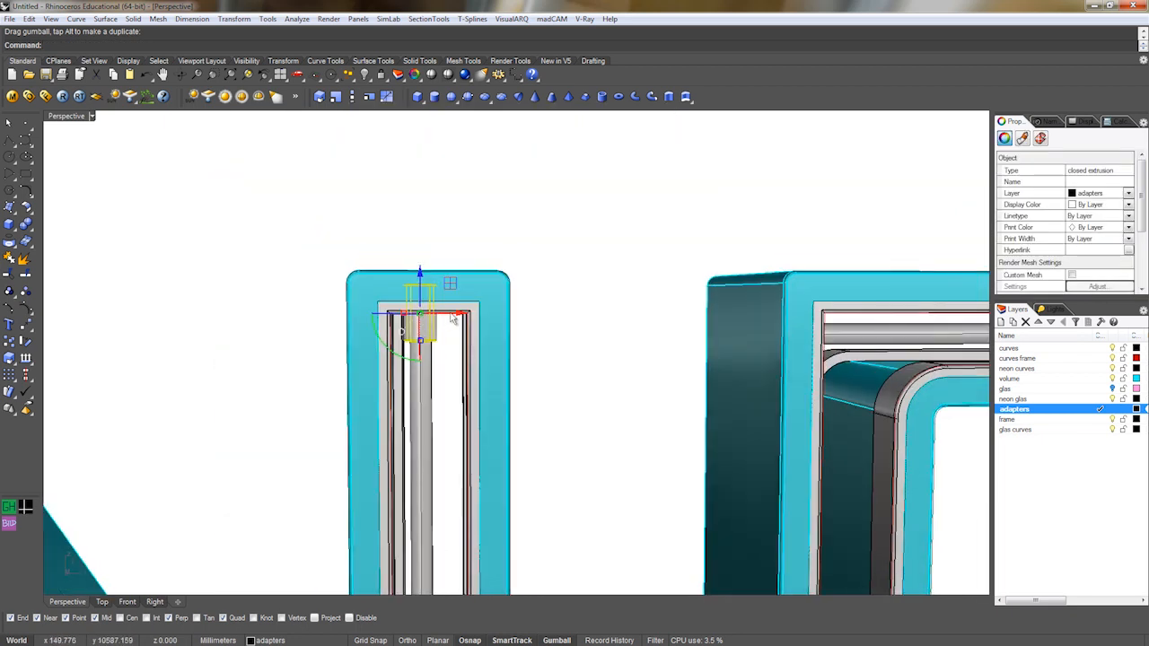
Inspect the adapter cylinder up close and shift it horizontally so it is centred on the first N's neon tube.
left_click(447, 327)
scroll(421, 336, "up", 5)
right_click_drag(421, 335, 416, 96)
right_click_drag(438, 164, 463, 330, "shift")
left_click(435, 257)
left_click(249, 76)
scroll(395, 297, "down", 7)
key("Escape")
scroll(463, 332, "up", 3)
left_click(461, 333)
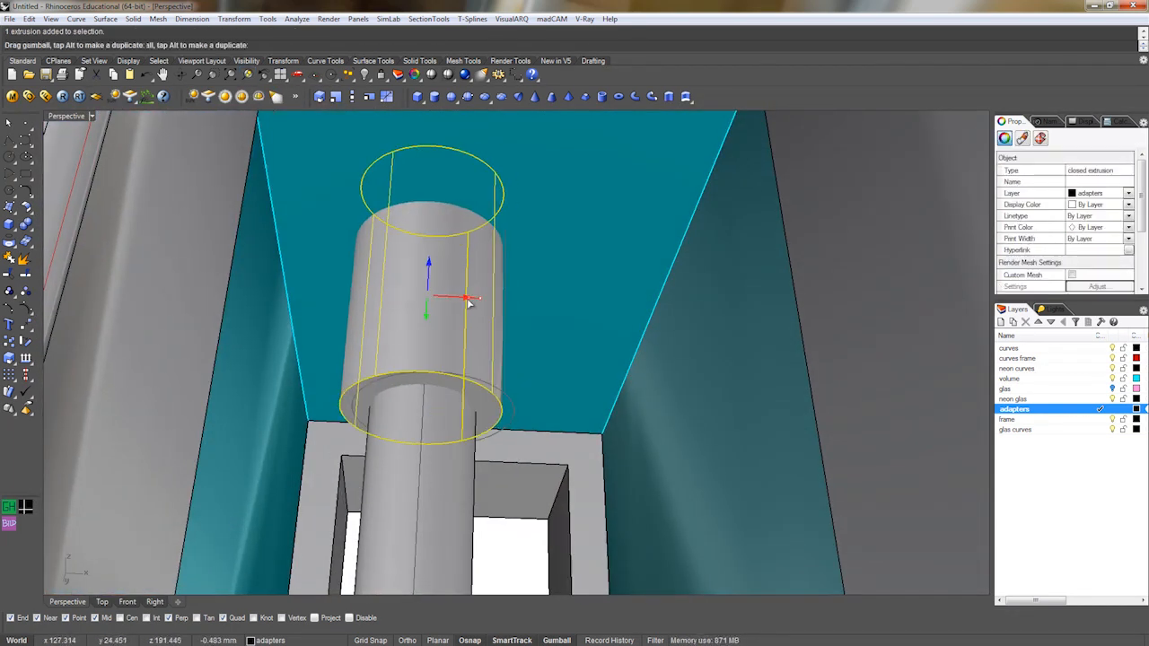
left_click_drag(423, 410, 423, 418)
key("Escape")
Lengthen the adapter cylinder and lower it further over the upper end of the first N's tube.
right_click_drag(423, 395, 441, 429)
left_click(435, 280)
left_click_drag(427, 267, 431, 300)
key("Escape")
scroll(447, 384, "down", 9)
right_click_drag(447, 384, 449, 441)
scroll(449, 442, "down", 10)
scroll(449, 387, "up", 14)
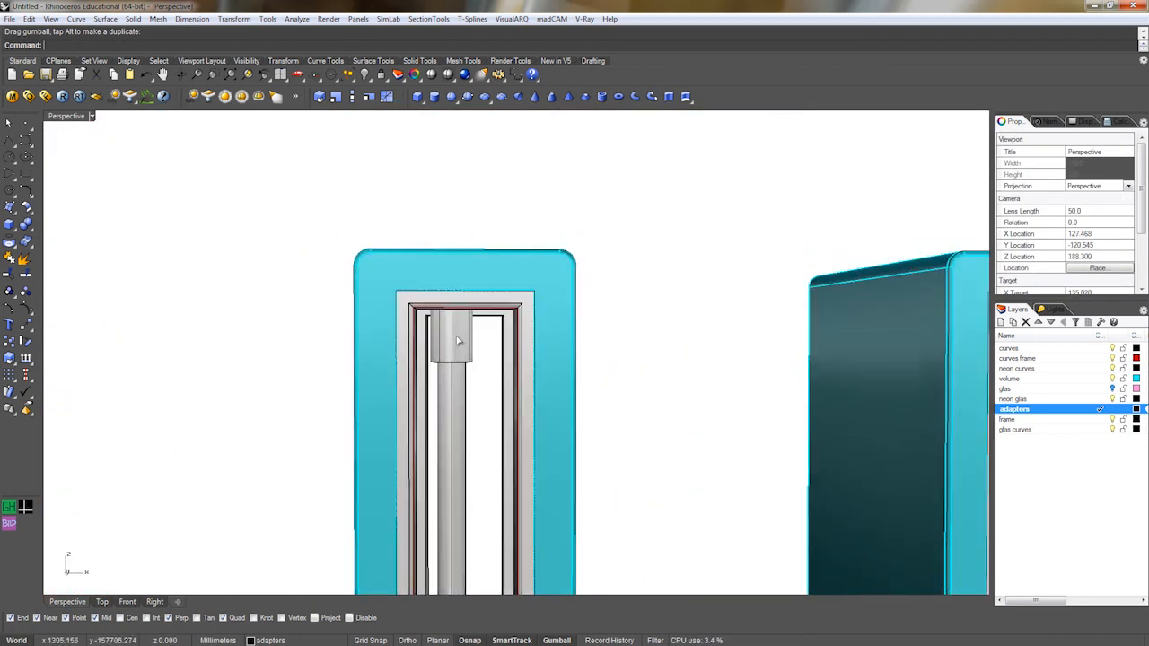
left_click(451, 359)
left_click_drag(446, 382, 447, 401)
left_click_drag(446, 275, 444, 303)
key("Escape")
Copy the first N's adapter to the end of the E's upper bar and rotate it to lie horizontally.
scroll(442, 303, "down", 3)
scroll(442, 303, "down", 6)
scroll(455, 260, "up", 6)
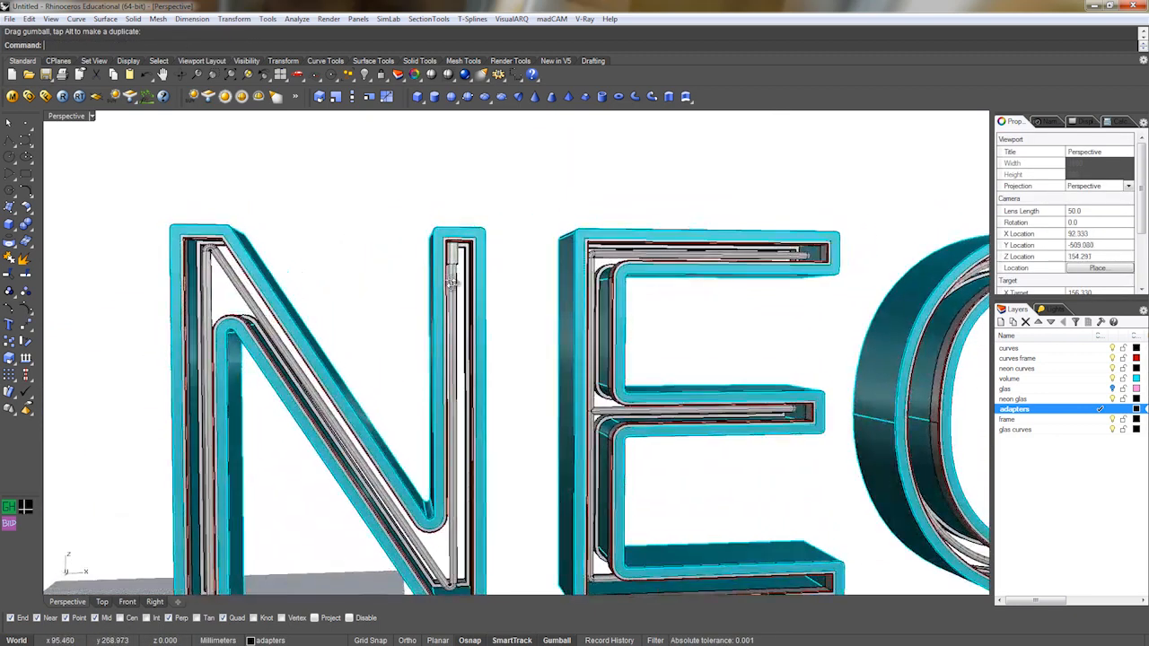
left_click(455, 260)
scroll(431, 302, "down", 3)
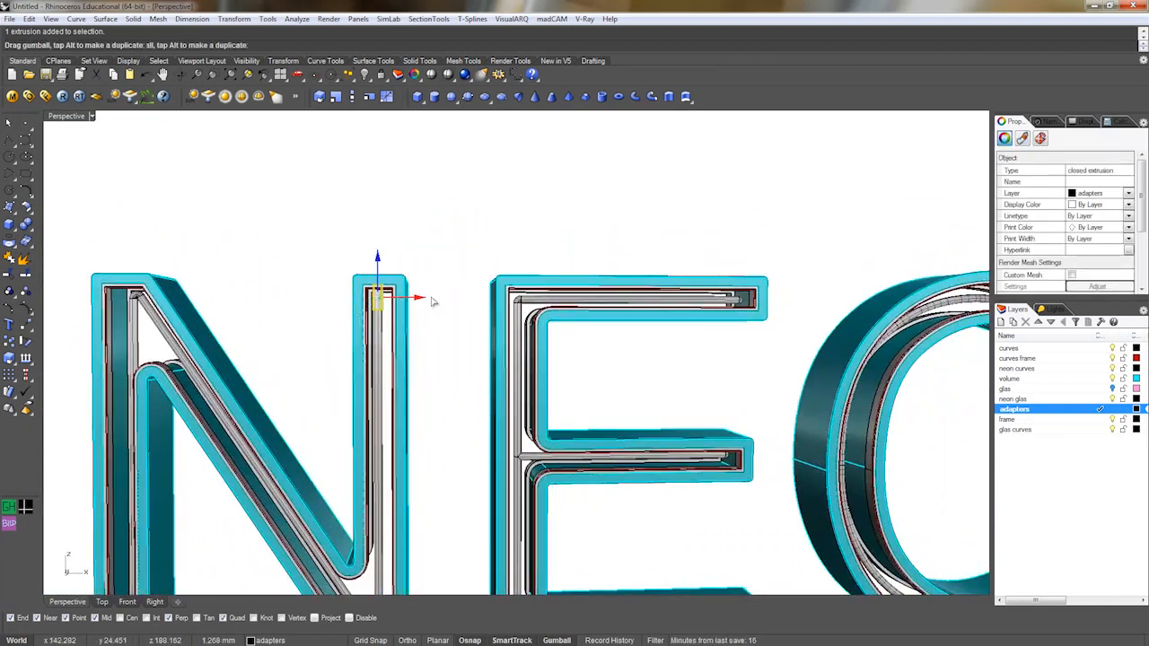
scroll(736, 319, "up", 6)
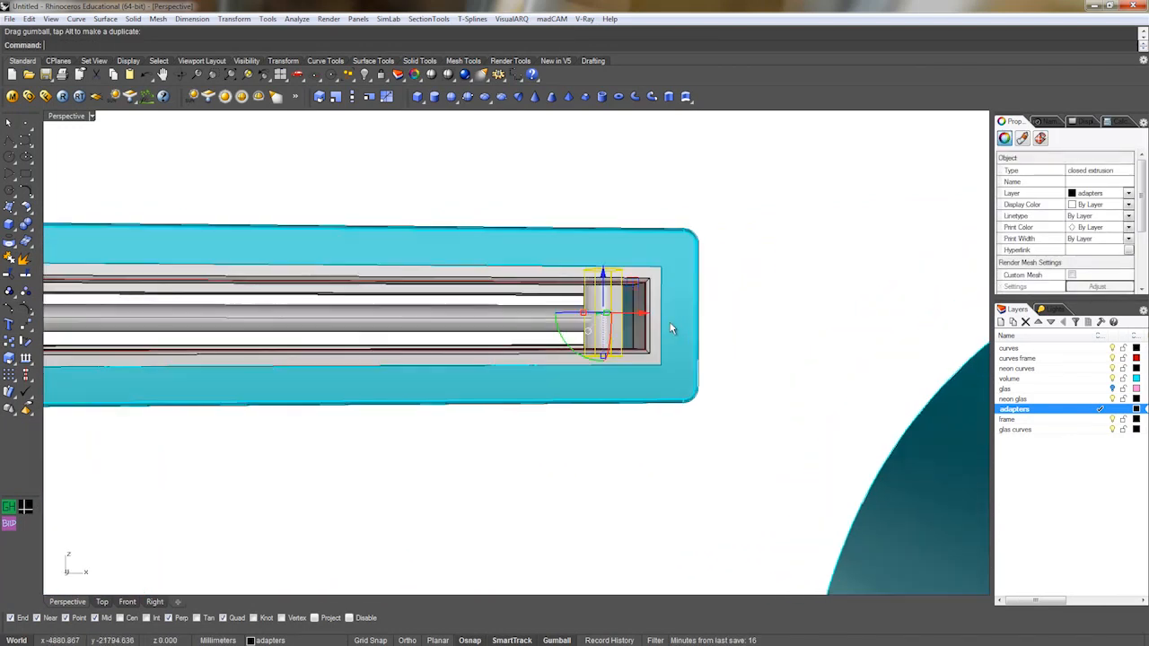
left_click_drag(603, 291, 550, 223)
Shift the horizontal adapter so it lines up with the end of the neon tube in the E's upper bar.
scroll(641, 285, "up", 6)
right_click_drag(641, 285, 596, 323)
scroll(388, 341, "down", 3)
scroll(388, 341, "up", 4)
mouse_move(387, 341)
right_mouse_down()
mouse_move(425, 310)
mouse_move(377, 356)
right_mouse_up()
left_click_drag(358, 397, 359, 424)
key("Escape")
right_click_drag(347, 389, 446, 375)
scroll(446, 375, "down", 10)
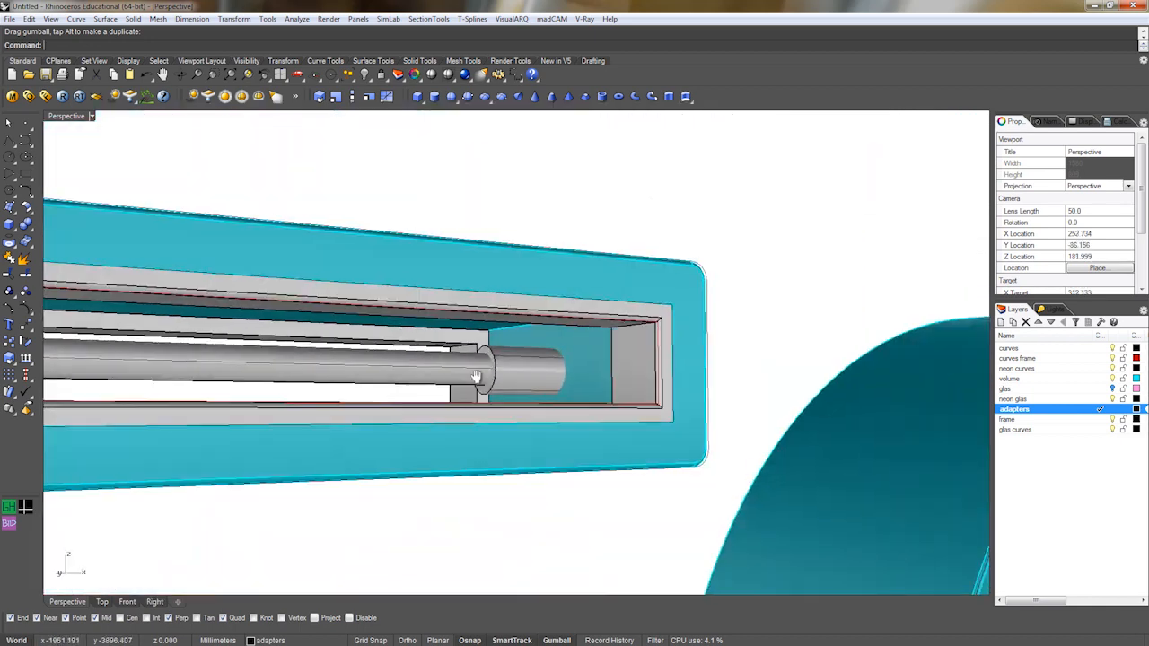
scroll(445, 376, "down", 9)
scroll(446, 376, "up", 10)
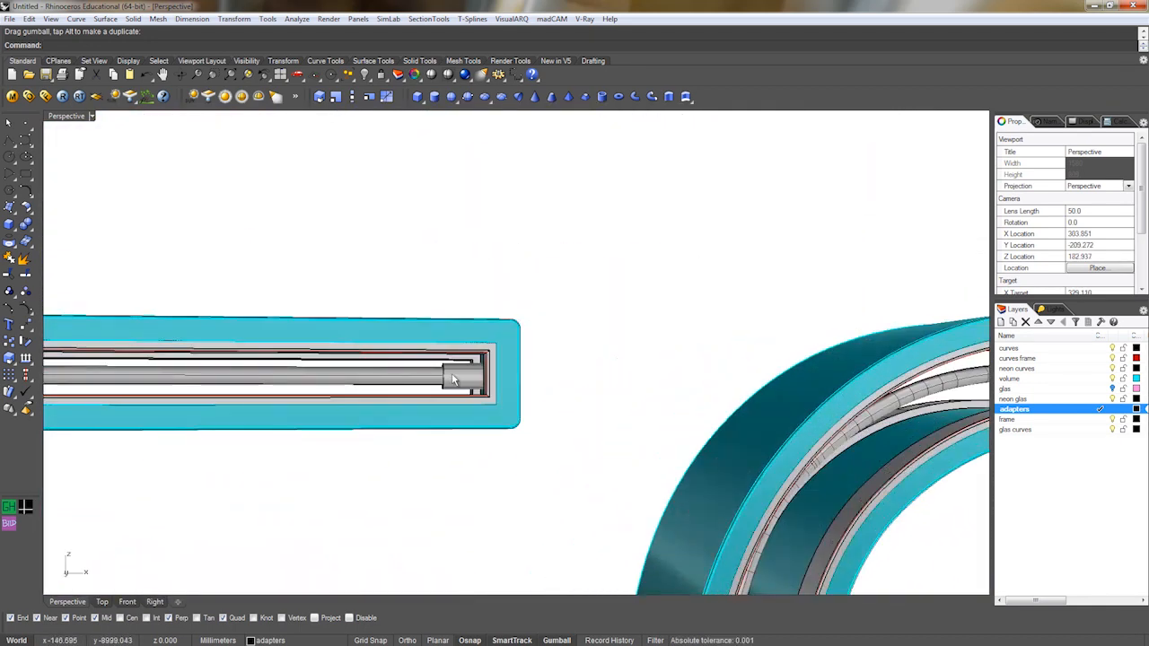
Copy the E's horizontal adapter across to the top of the O's neon tube.
left_click(456, 377)
scroll(456, 376, "down", 17)
right_click_drag(467, 382, 433, 363, "shift")
scroll(422, 412, "up", 5)
right_click_drag(395, 540, 382, 410)
scroll(380, 410, "down", 4)
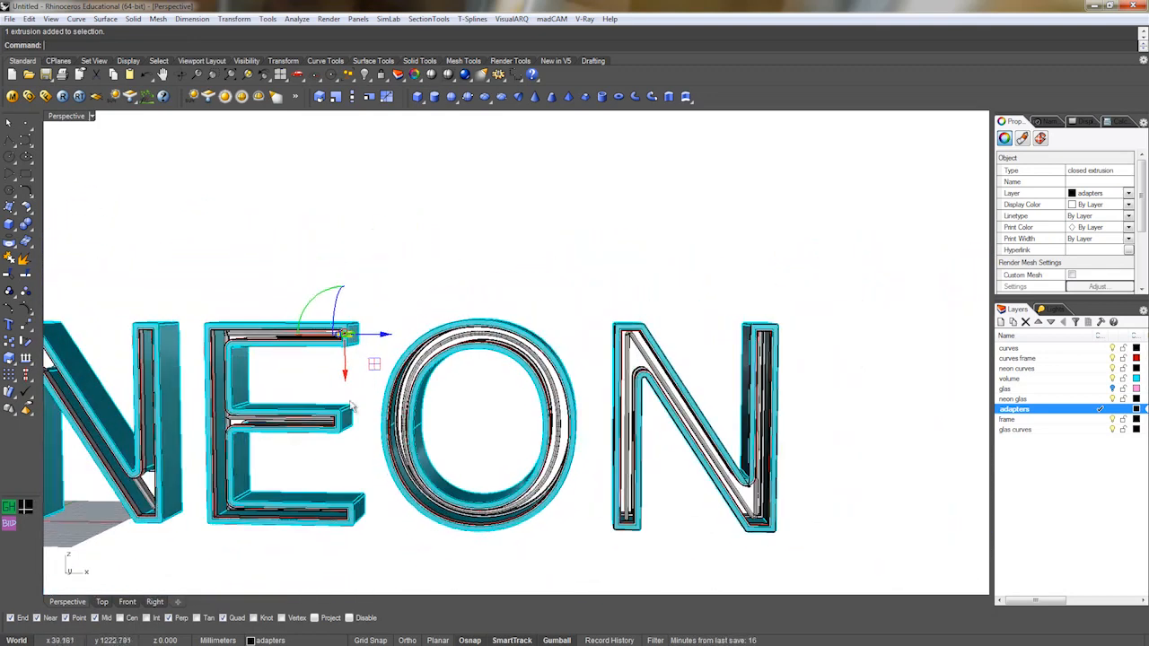
left_click_drag(661, 357, 640, 354)
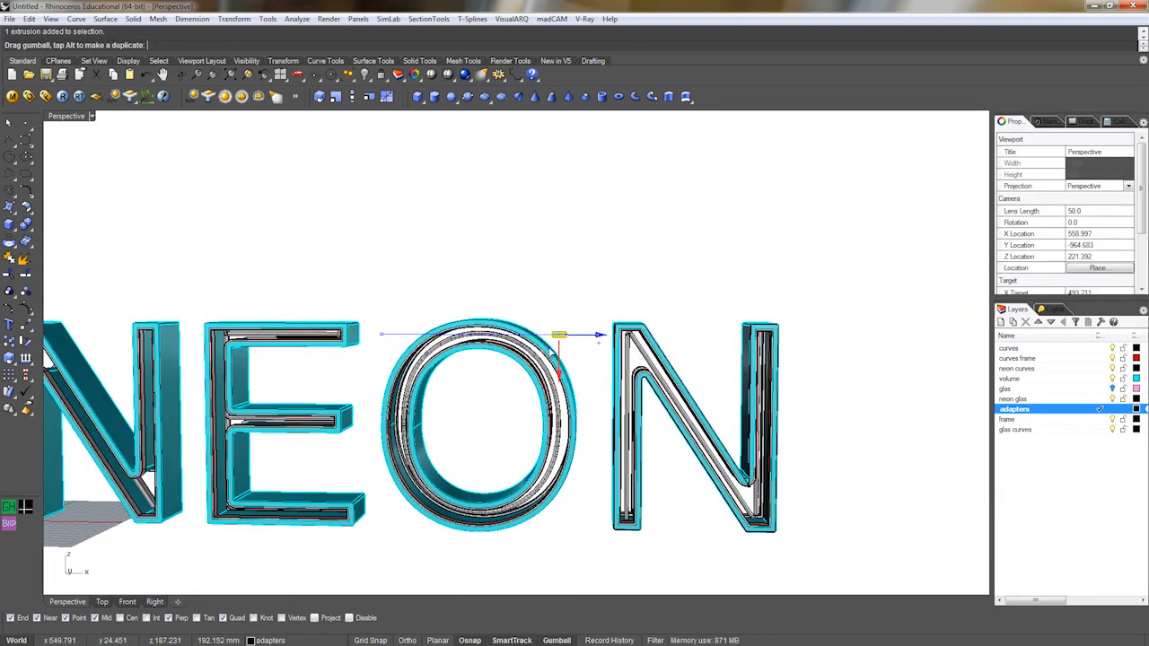
Enlarge the O's adapter slightly and centre it on the neon tube.
scroll(471, 341, "up", 8)
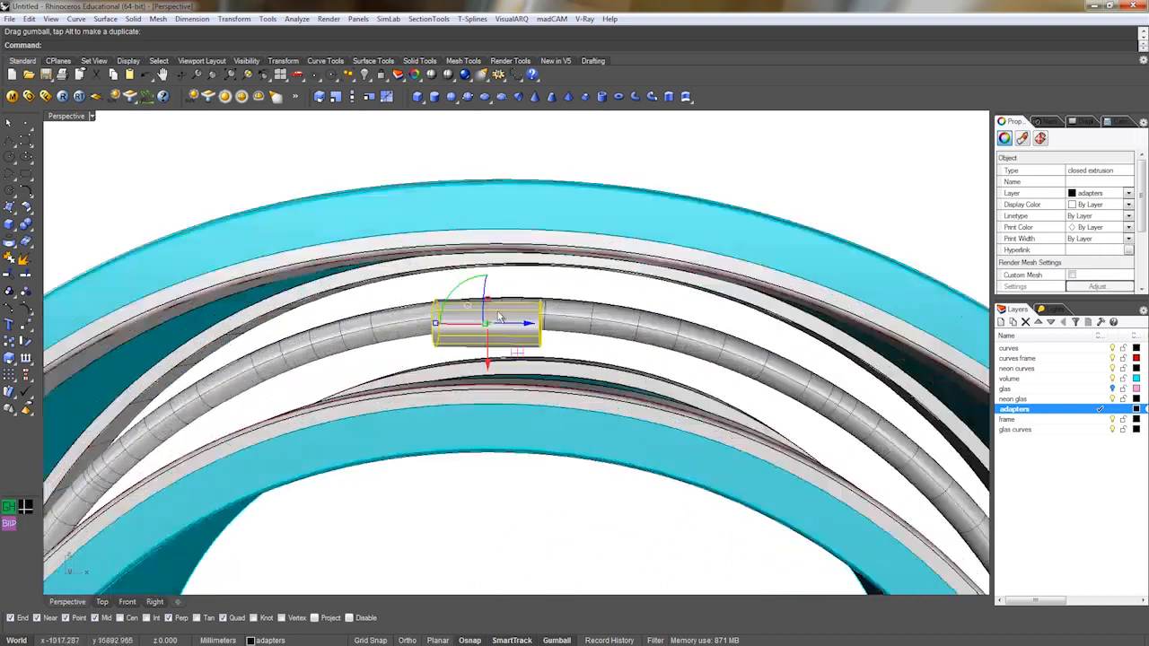
left_click_drag(534, 272, 536, 263, "shift")
left_click_drag(533, 335, 533, 320)
right_click_drag(677, 334, 659, 303)
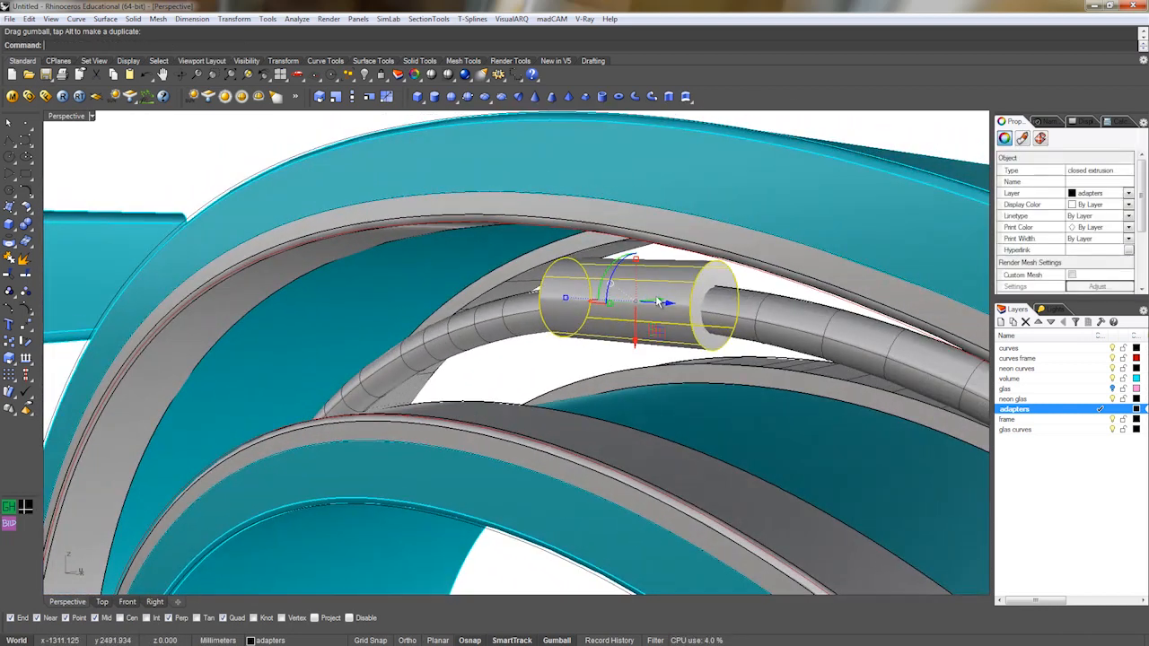
left_click_drag(638, 338, 639, 344)
left_click(573, 356)
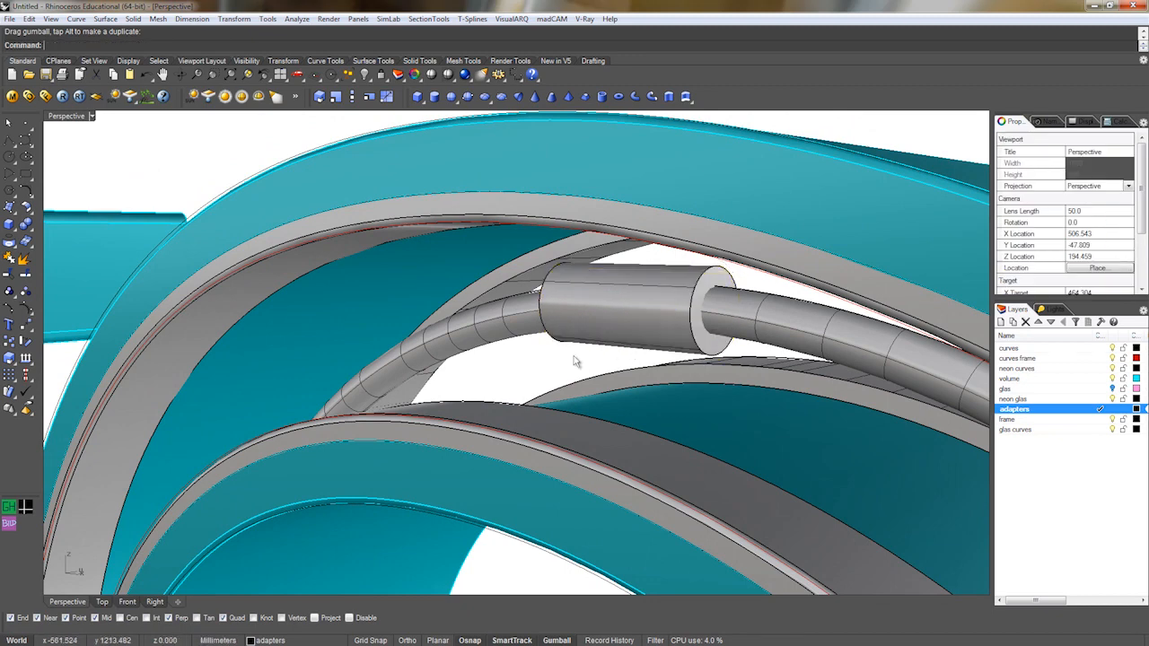
Make a copy of the O's adapter rotated 90 degrees so it crosses the original vertically.
right_click_drag(574, 355, 686, 343)
scroll(686, 345, "down", 10)
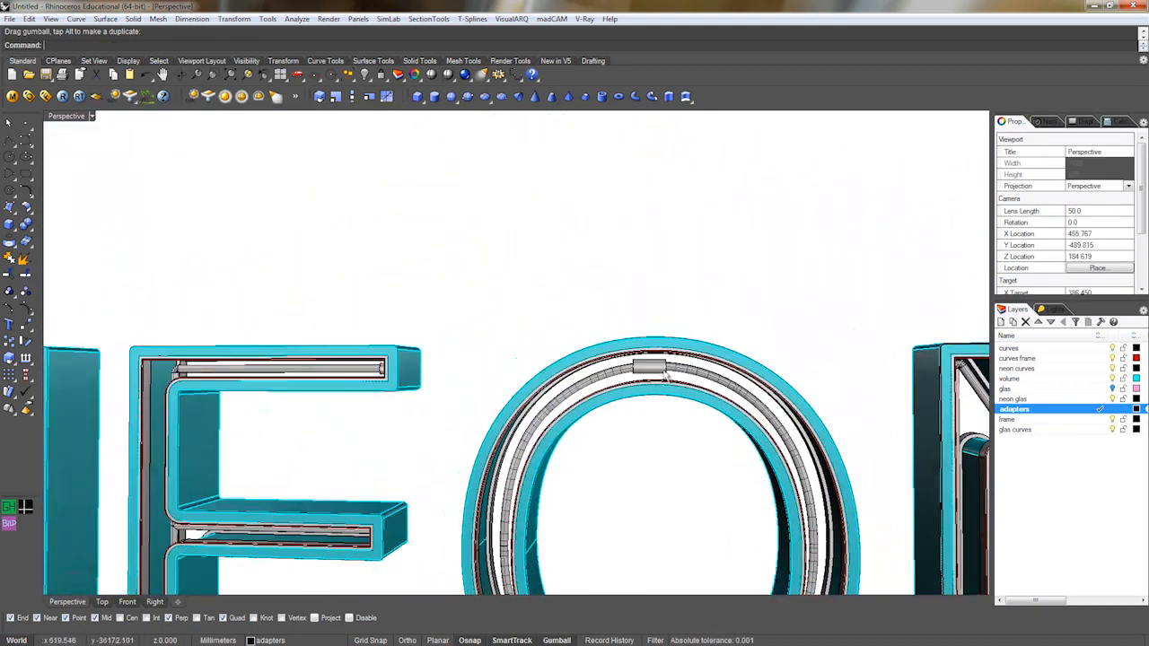
scroll(578, 334, "down", 5)
scroll(578, 333, "up", 5)
left_click(575, 332)
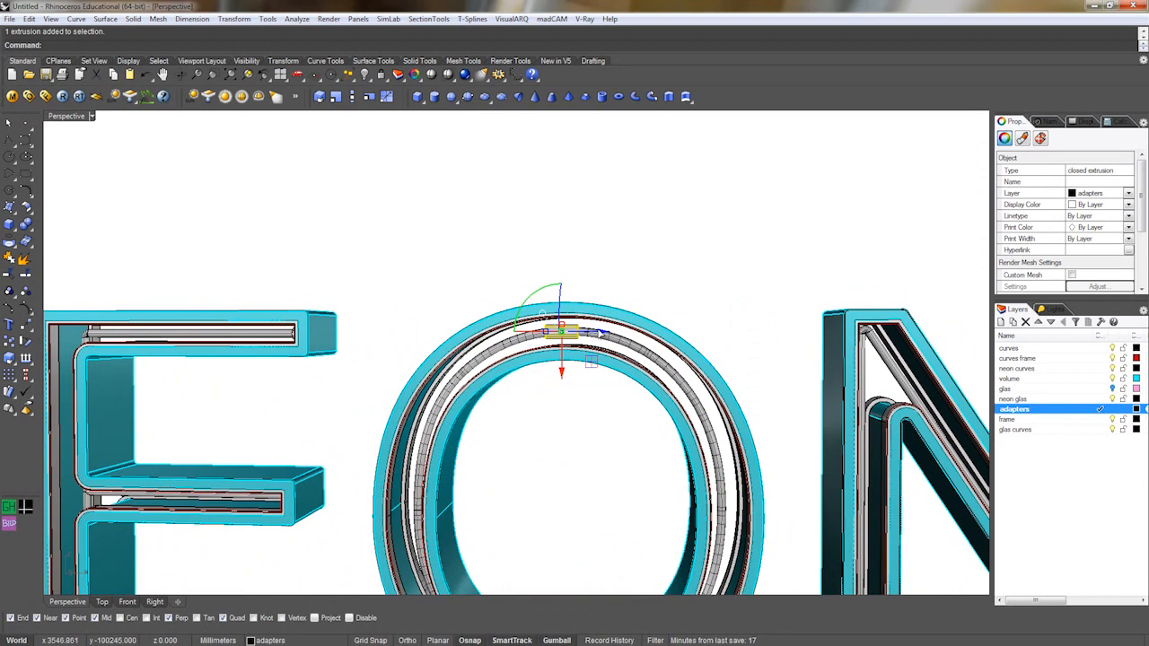
scroll(601, 332, "down", 4)
scroll(574, 332, "up", 7)
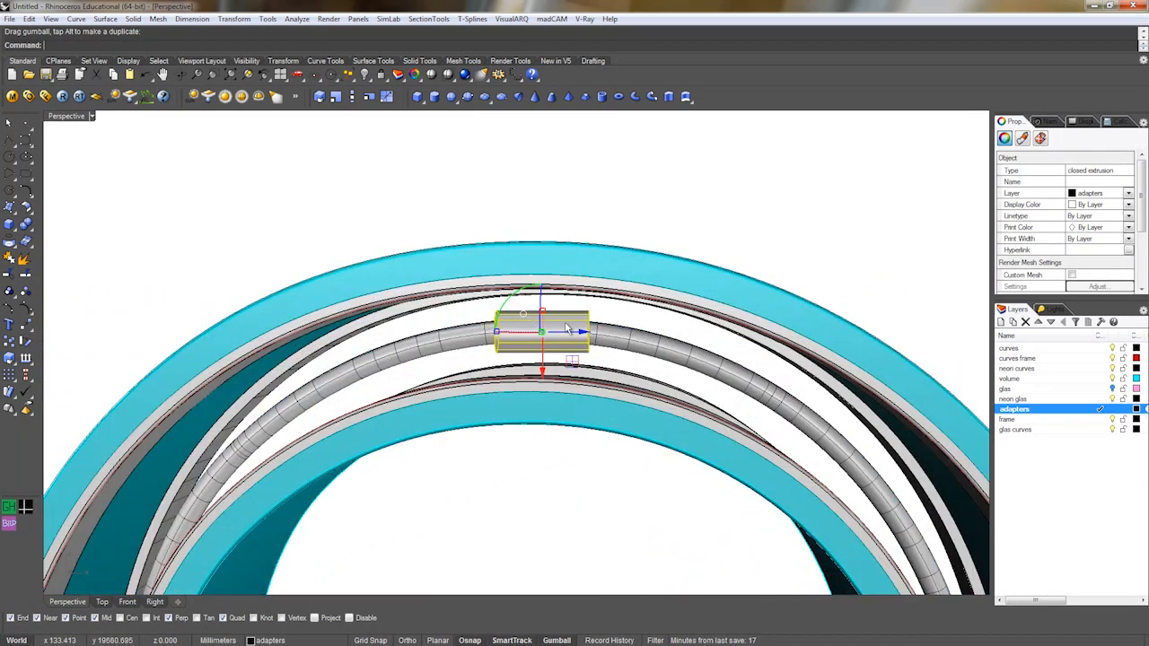
left_click_drag(584, 332, 594, 298)
scroll(518, 329, "up", 6)
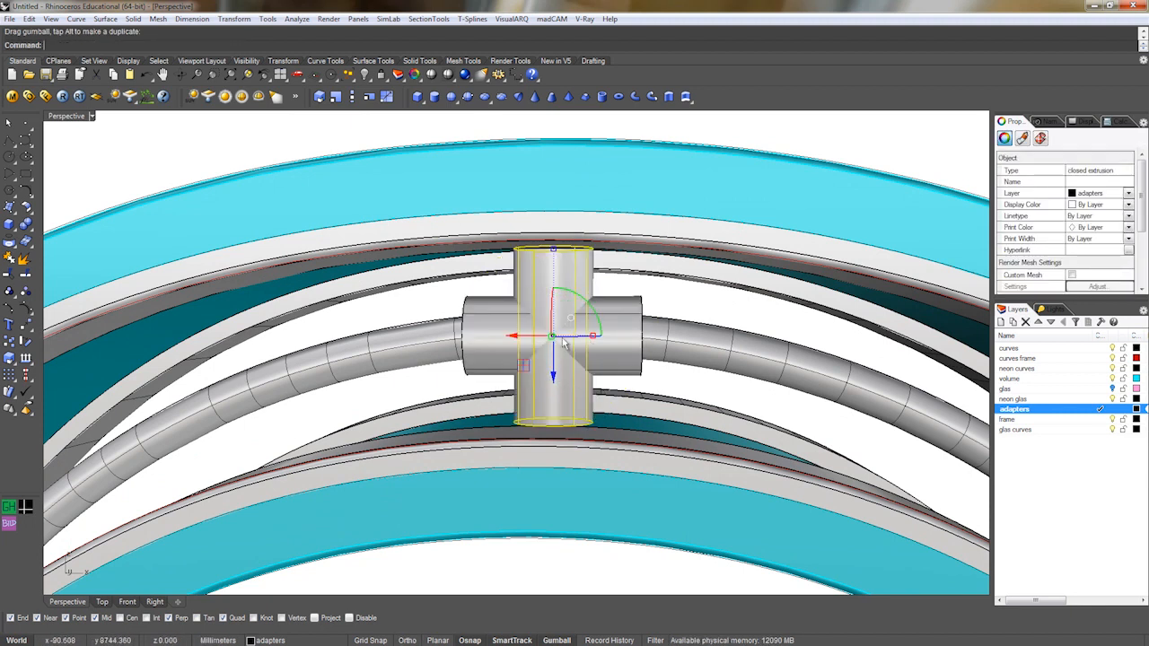
Scale down the vertical cylinder and move it up as a stub between the O's adapter and the frame above.
left_click_drag(593, 337, 581, 340, "shift")
left_click_drag(554, 378, 559, 332)
scroll(558, 332, "down", 10)
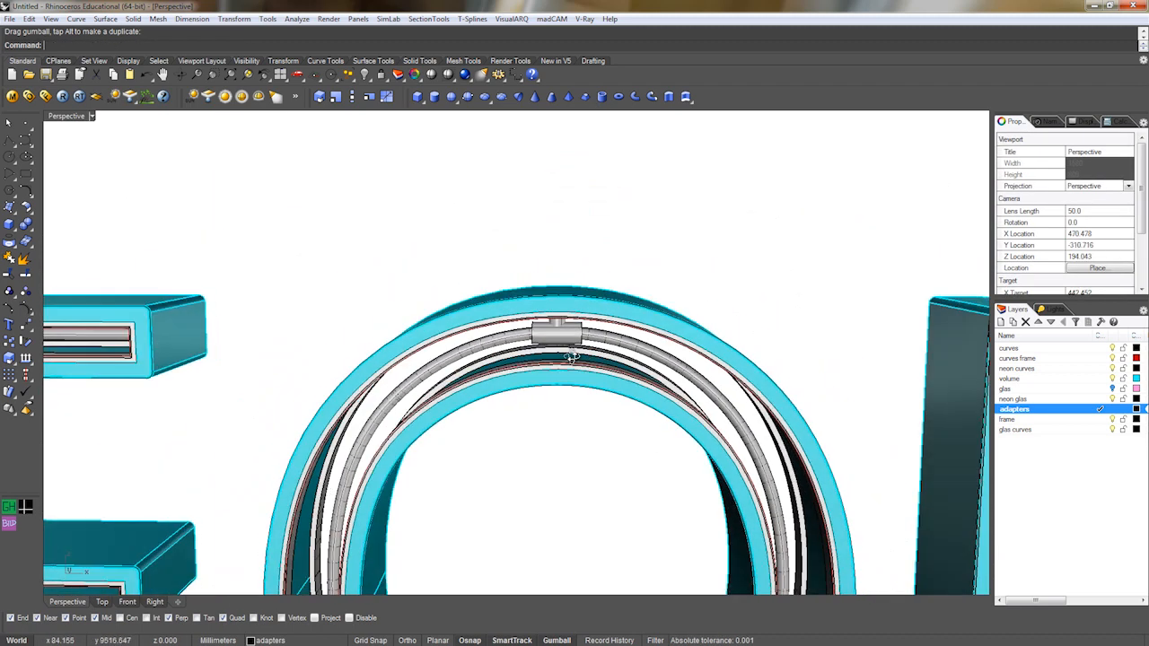
scroll(561, 345, "up", 4)
left_click(572, 354)
scroll(558, 371, "down", 6)
key("Escape")
Copy the first N's adapter from its letter's top front edge to the matching point on the last N's right stroke.
right_click_drag(318, 376, 548, 389, "shift")
scroll(437, 376, "up", 9)
left_click(439, 379)
right_click_drag(439, 379, 462, 370)
type("c")
key("Return")
scroll(430, 385, "up", 4)
right_click_drag(434, 442, 433, 492)
left_click(431, 514)
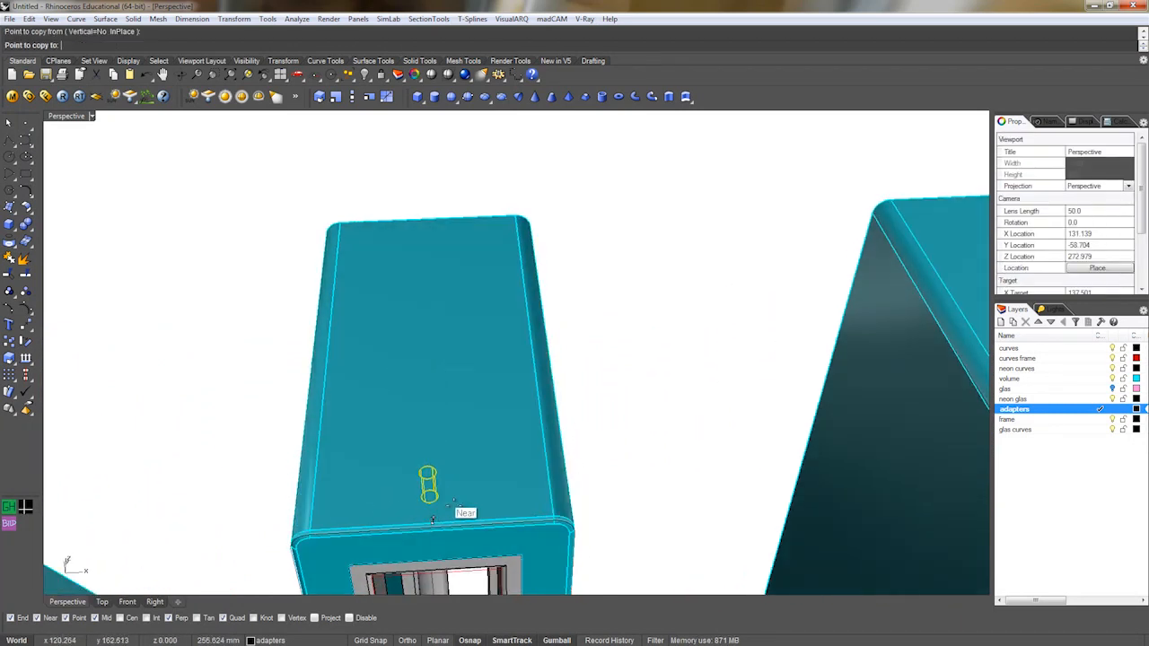
scroll(574, 471, "down", 5)
scroll(296, 413, "up", 2)
scroll(577, 397, "down", 3)
scroll(577, 398, "up", 6)
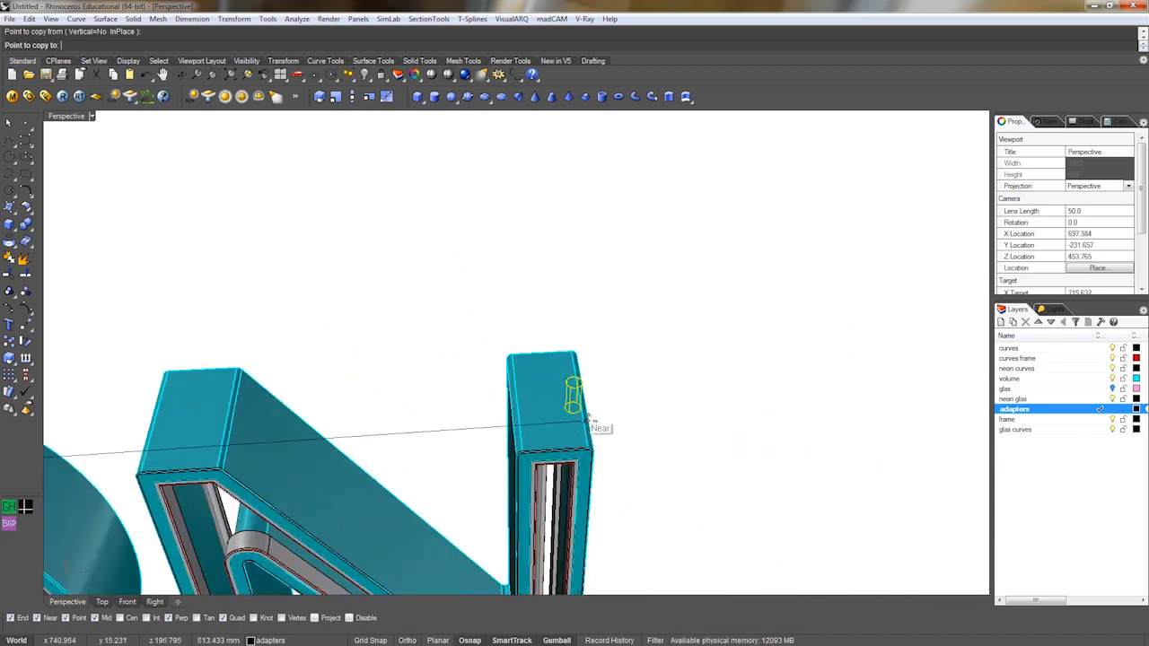
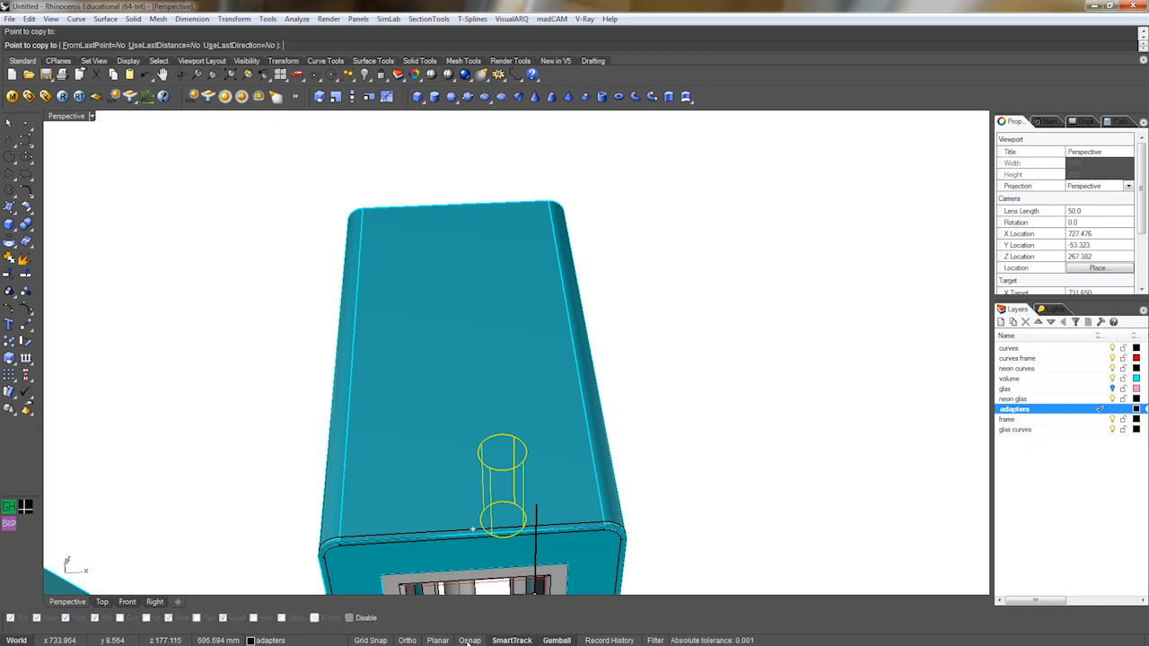
right_click_drag(565, 480, 499, 476)
right_click(536, 463)
scroll(529, 456, "down", 6)
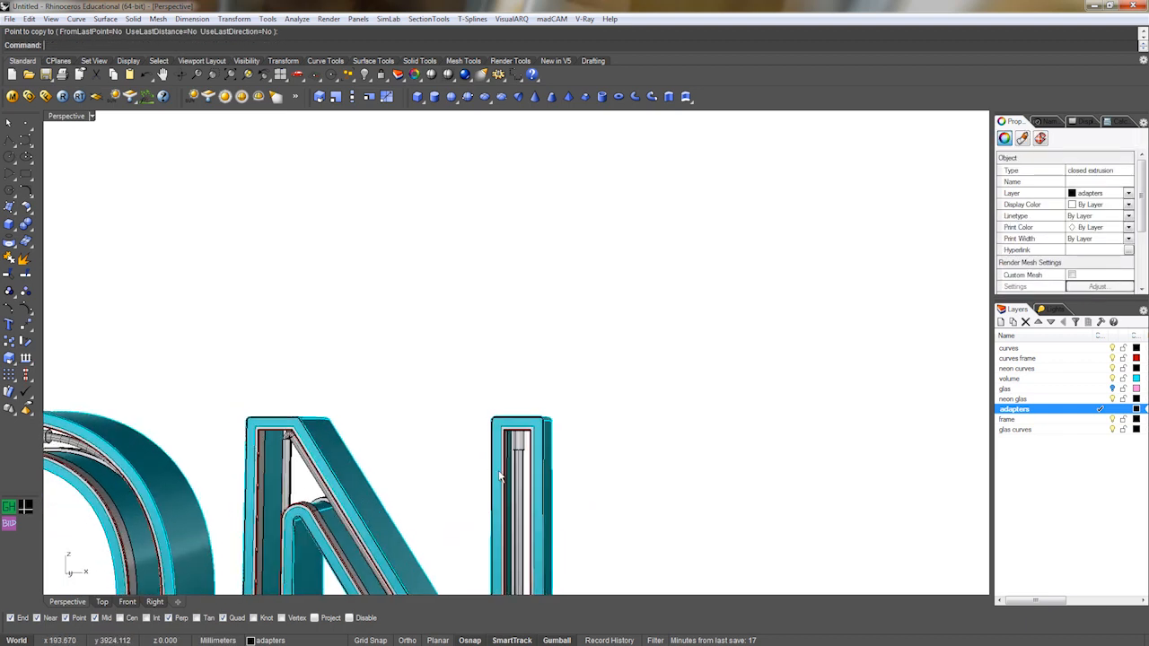
scroll(525, 443, "down", 2)
scroll(524, 443, "up", 5)
left_click(522, 444)
scroll(523, 444, "down", 8)
left_click(690, 472)
right_click_drag(689, 472, 862, 462, "shift")
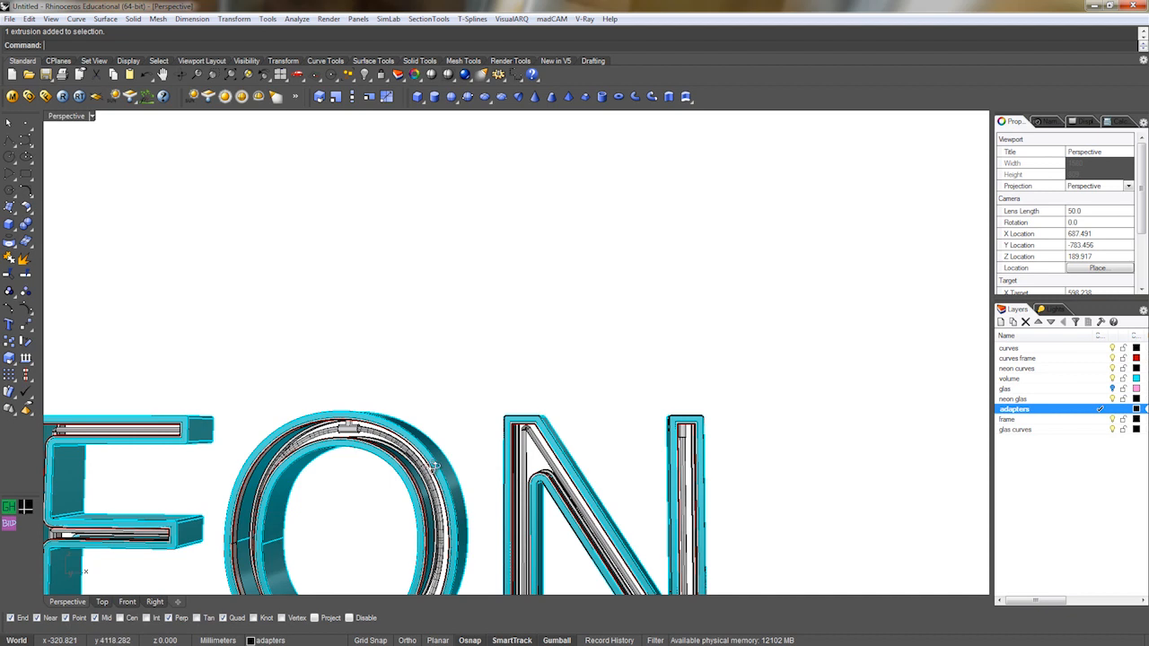
Create a new layer named "cord curves" below the adapters layer and make it the current layer.
scroll(434, 466, "down", 5)
right_click_drag(225, 495, 435, 476, "shift")
scroll(521, 440, "up", 5)
right_click_drag(521, 439, 507, 419)
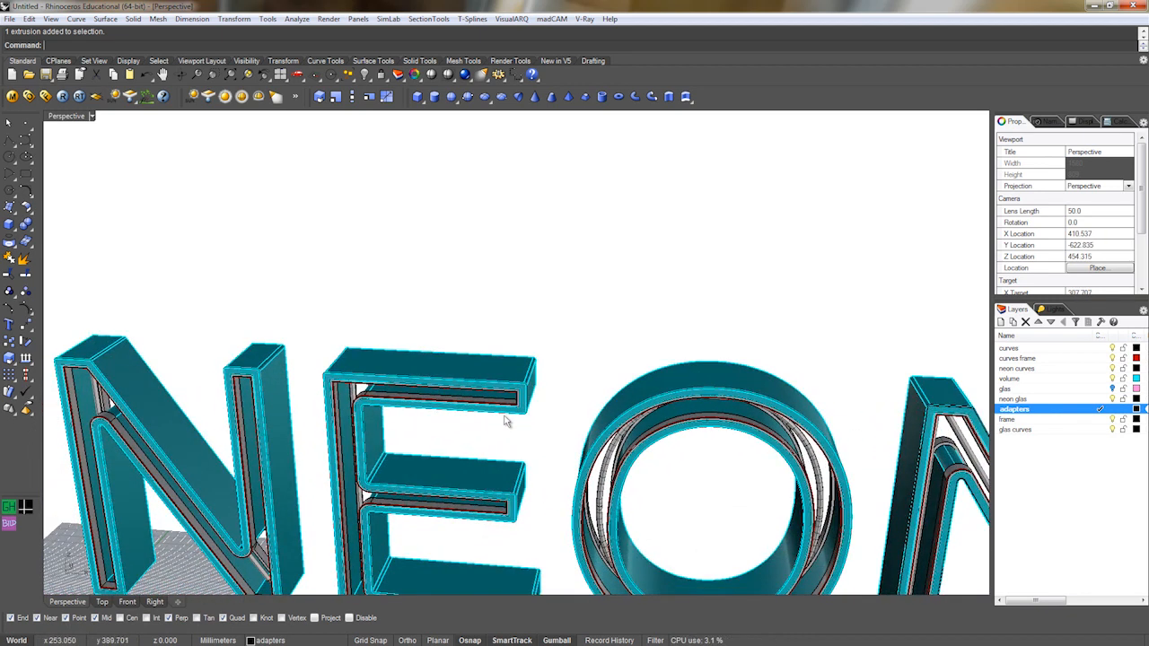
right_click_drag(432, 438, 503, 420)
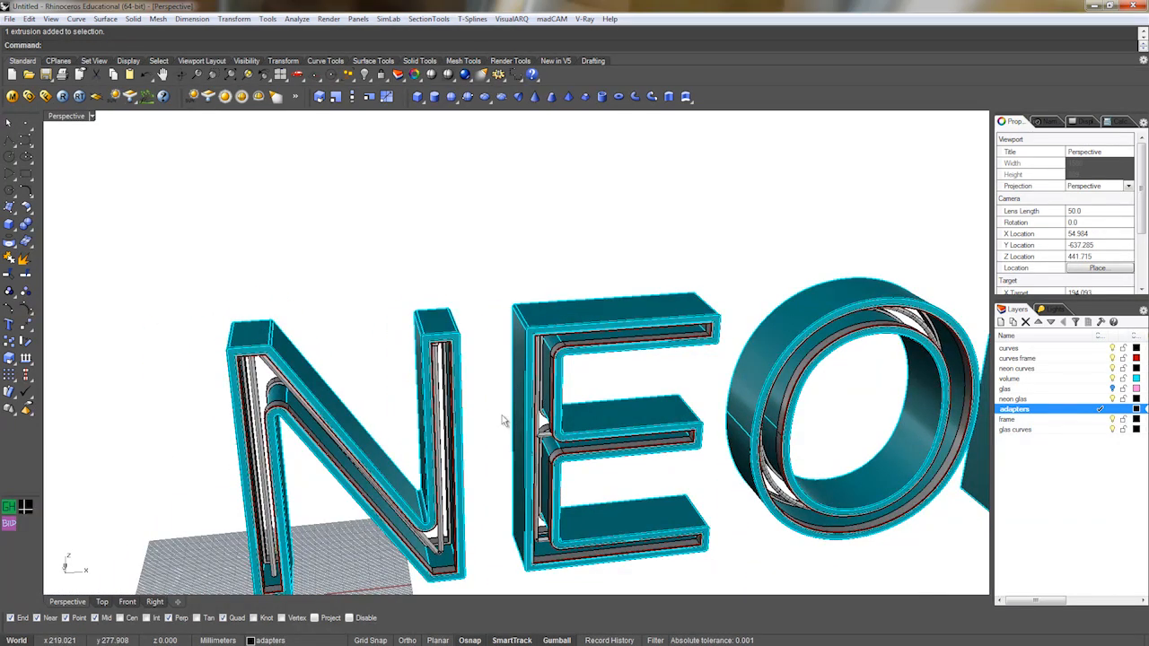
right_click_drag(433, 508, 384, 466)
right_click_drag(359, 514, 366, 488, "shift")
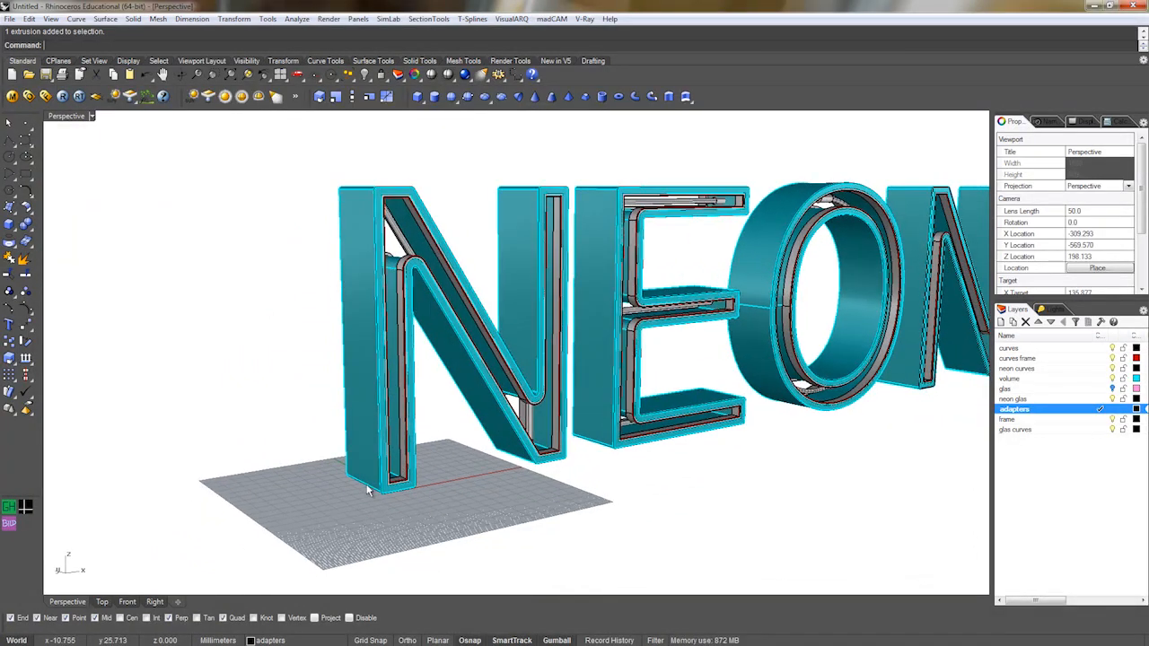
left_click(1001, 322)
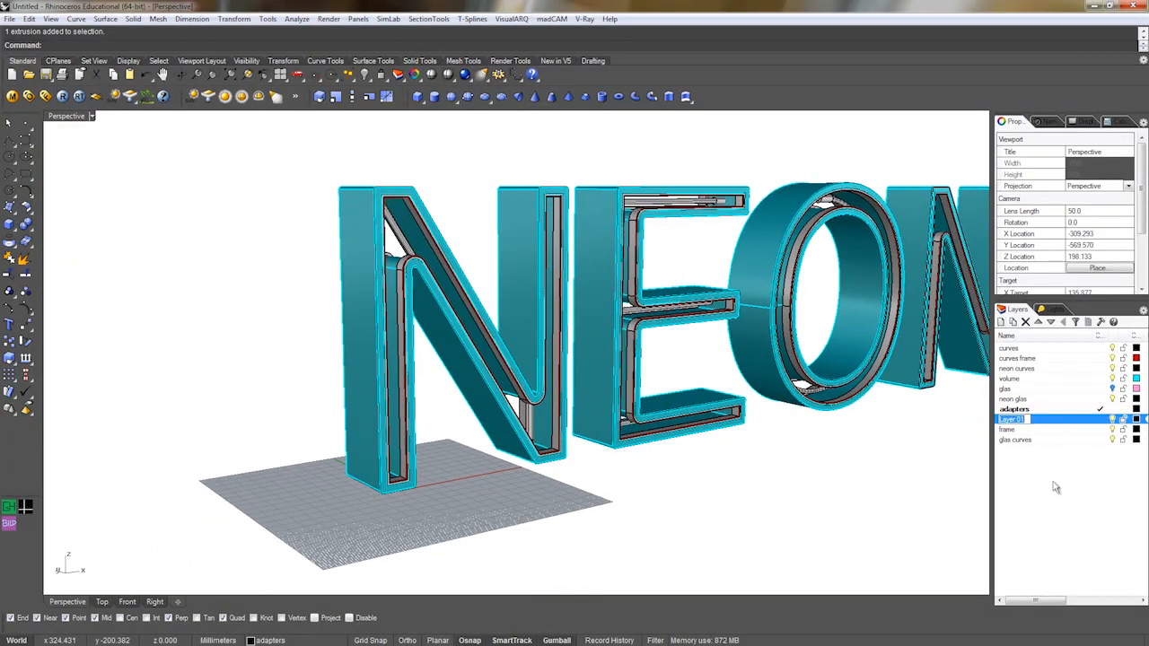
type("cord curves")
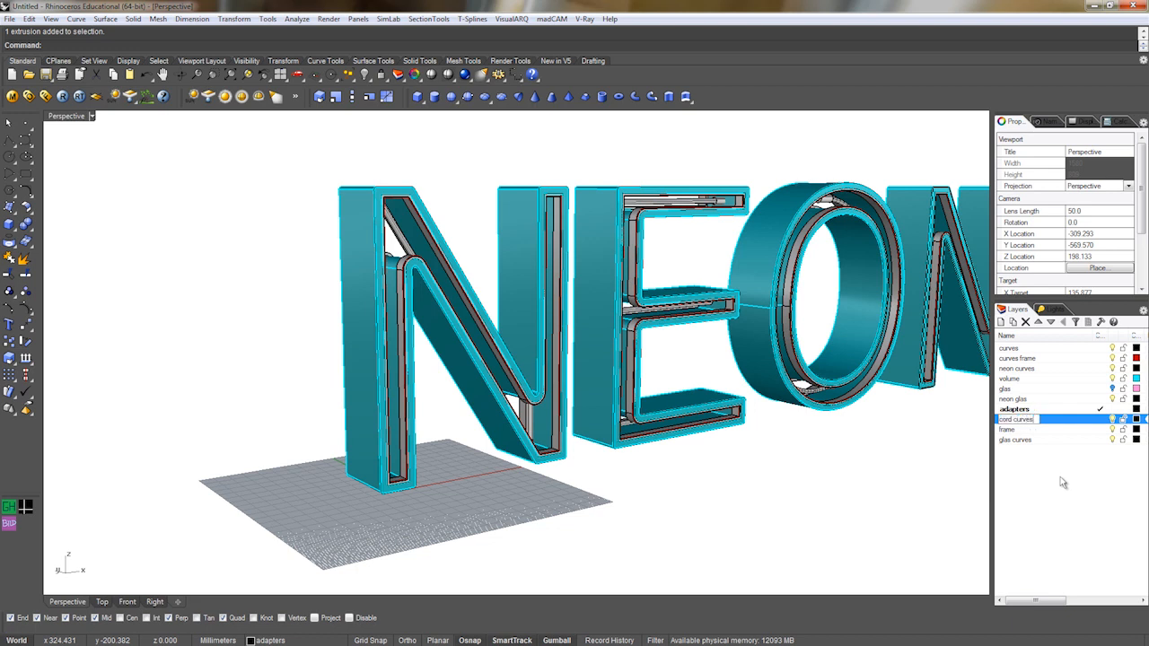
left_click(1062, 483)
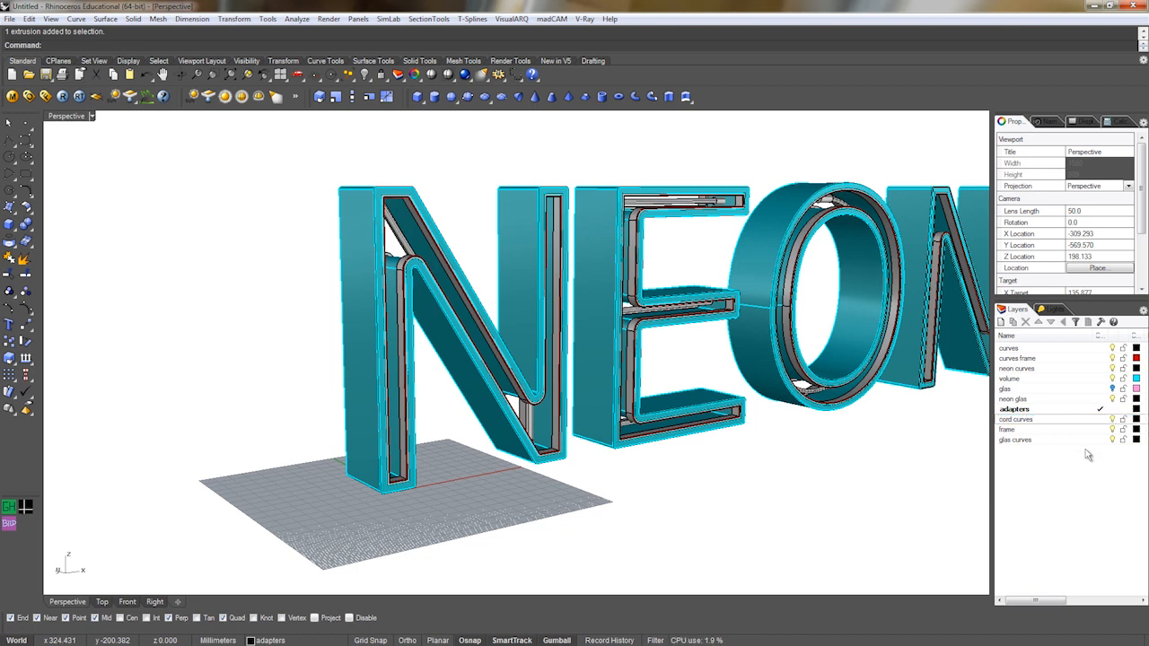
Draw a freeform degree-3 curve from the first N's outer side near its base, looping in front and passing between N and E to behind the letters.
right_click_drag(593, 462, 715, 448)
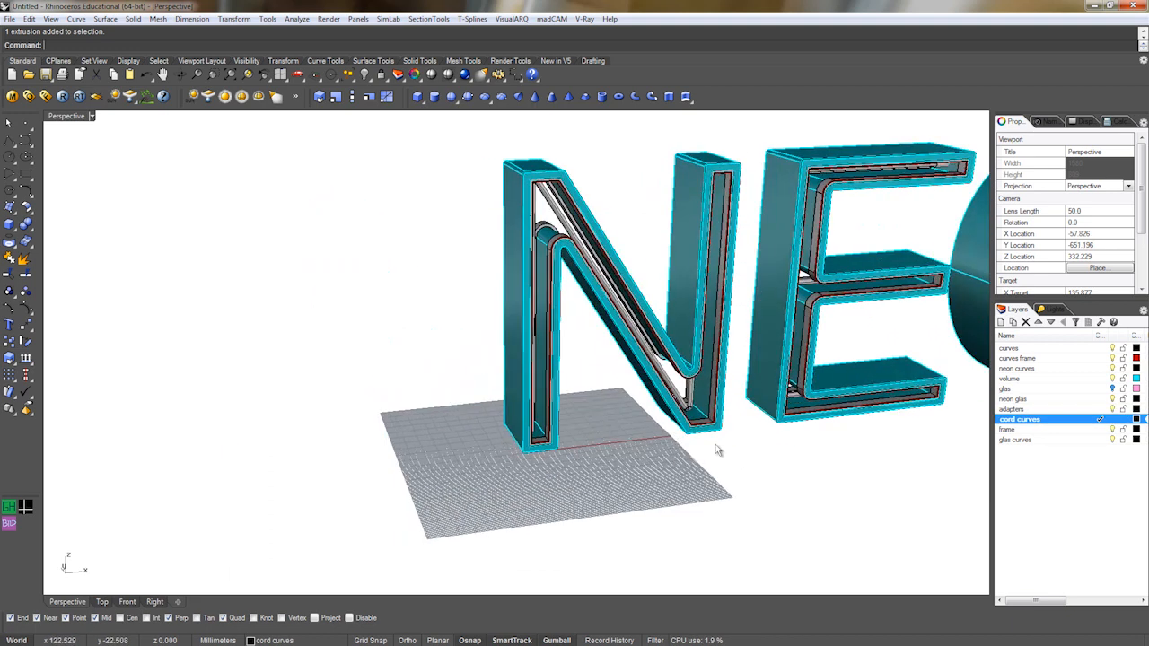
left_click(24, 142)
scroll(446, 410, "up", 8)
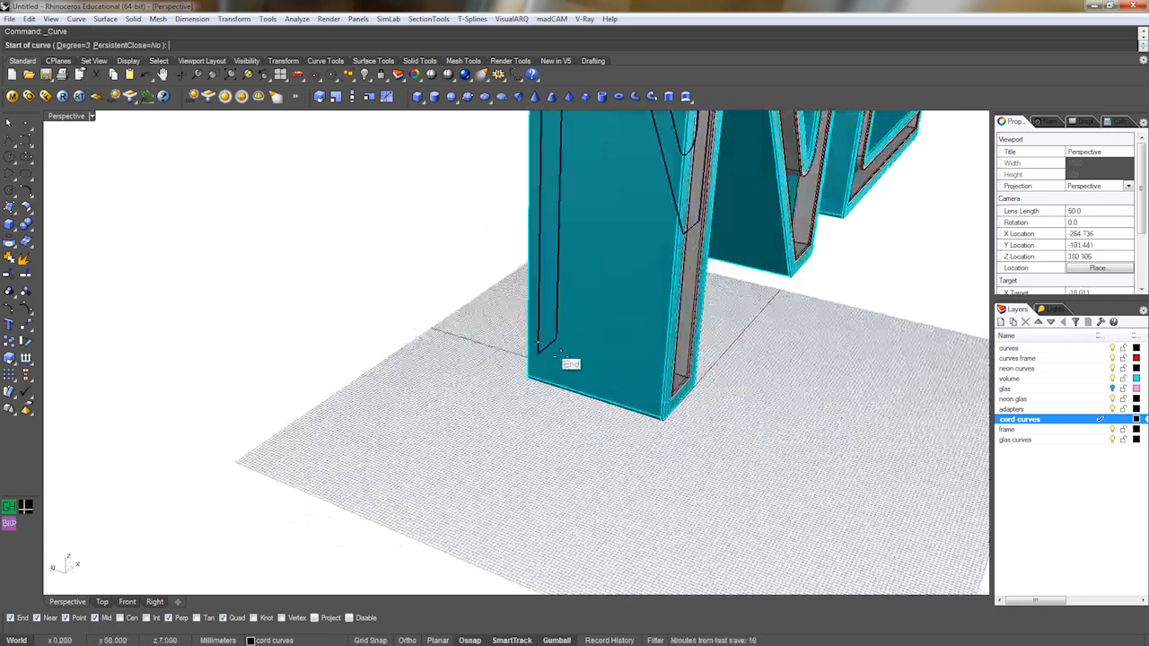
scroll(559, 355, "up", 3)
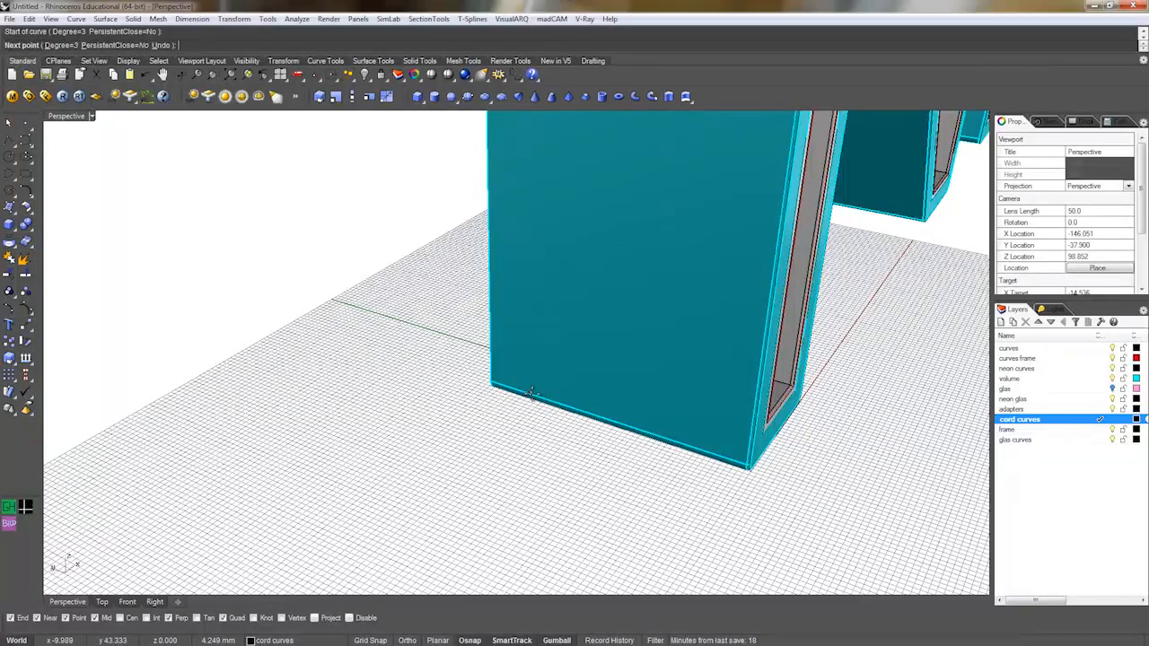
scroll(531, 393, "down", 10)
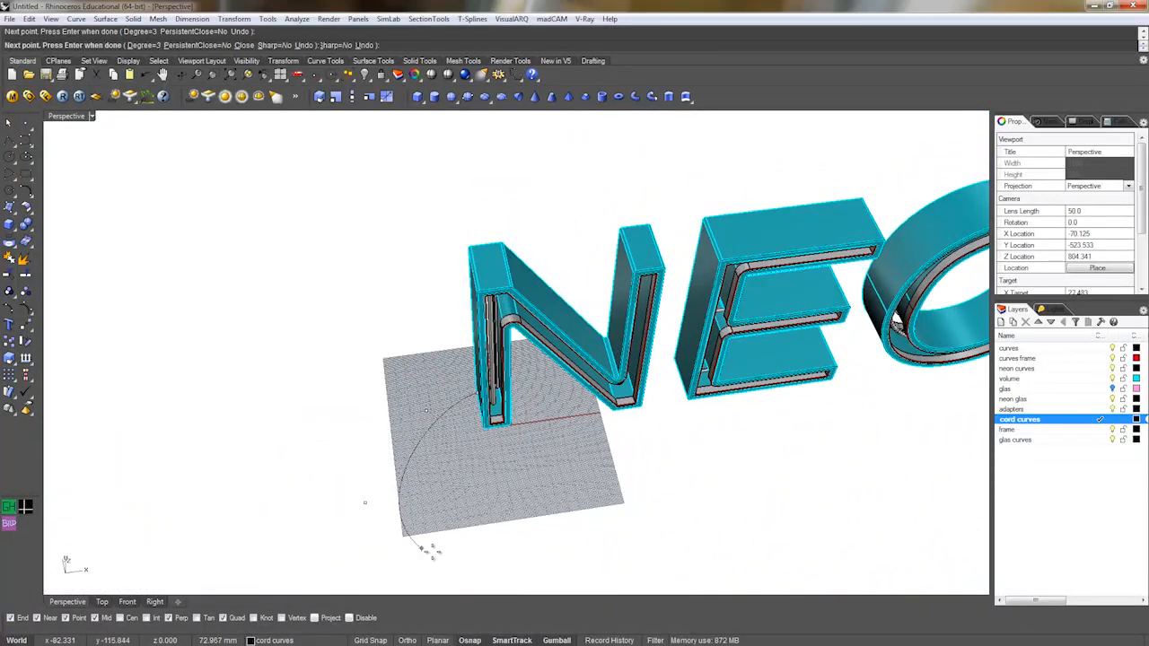
right_click_drag(679, 422, 581, 462)
left_click(807, 295)
right_click_drag(806, 297, 640, 309, "shift")
right_click(703, 393)
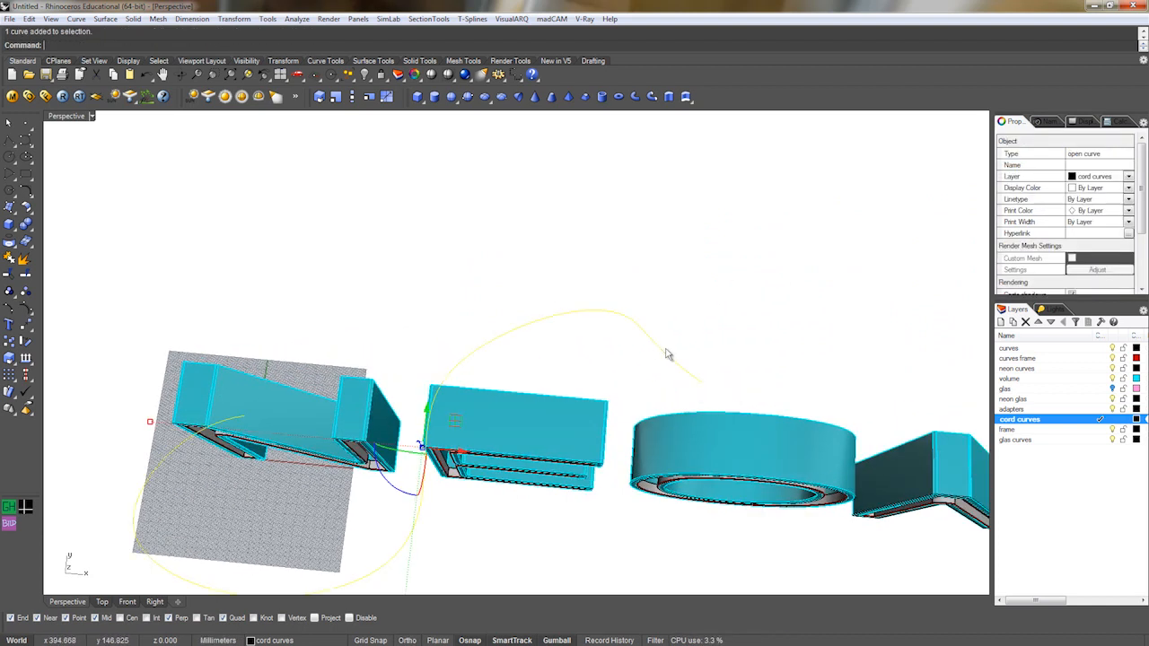
Show the cord curve's control points and reshape its stretch behind the E and between the N and E.
key("F10")
left_click_drag(664, 360, 665, 360)
right_click_drag(698, 311, 591, 368)
left_click_drag(607, 260, 686, 294)
key("Escape")
right_click_drag(611, 357, 562, 443)
left_click_drag(535, 410, 639, 529)
left_click_drag(599, 445, 585, 418)
key("Escape")
Pull the control points of the cord's front loop closer to the first N for a tighter, smoother bend.
left_click_drag(486, 519, 459, 451)
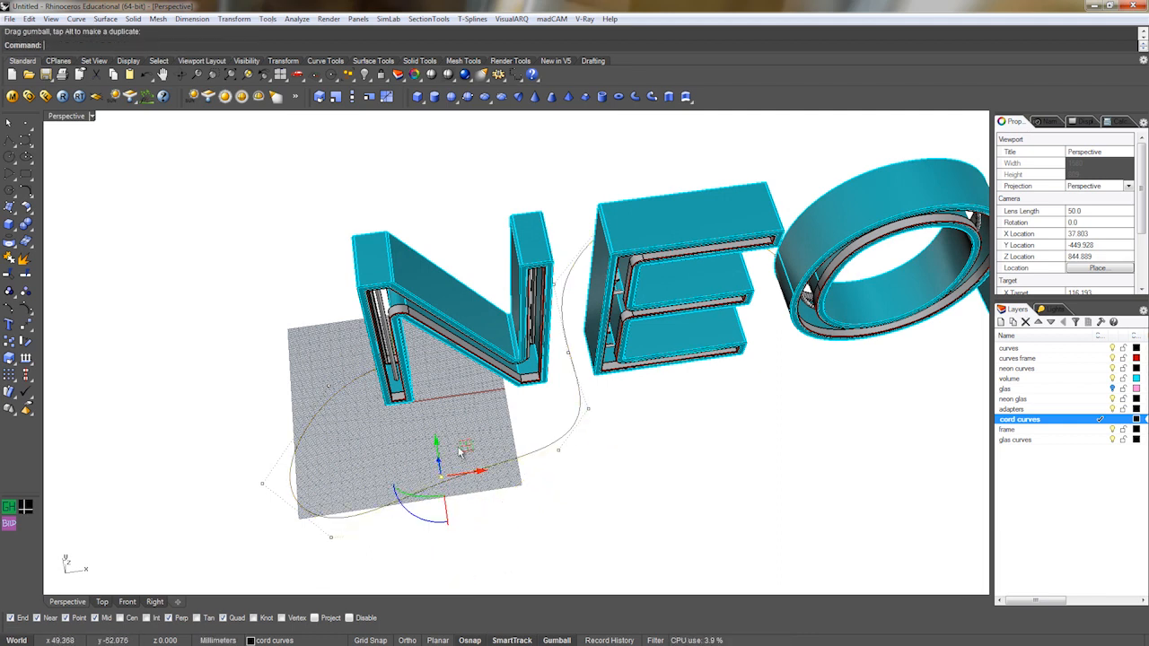
left_click_drag(339, 483, 377, 428)
left_click_drag(348, 370, 357, 379)
left_click_drag(464, 489, 492, 462)
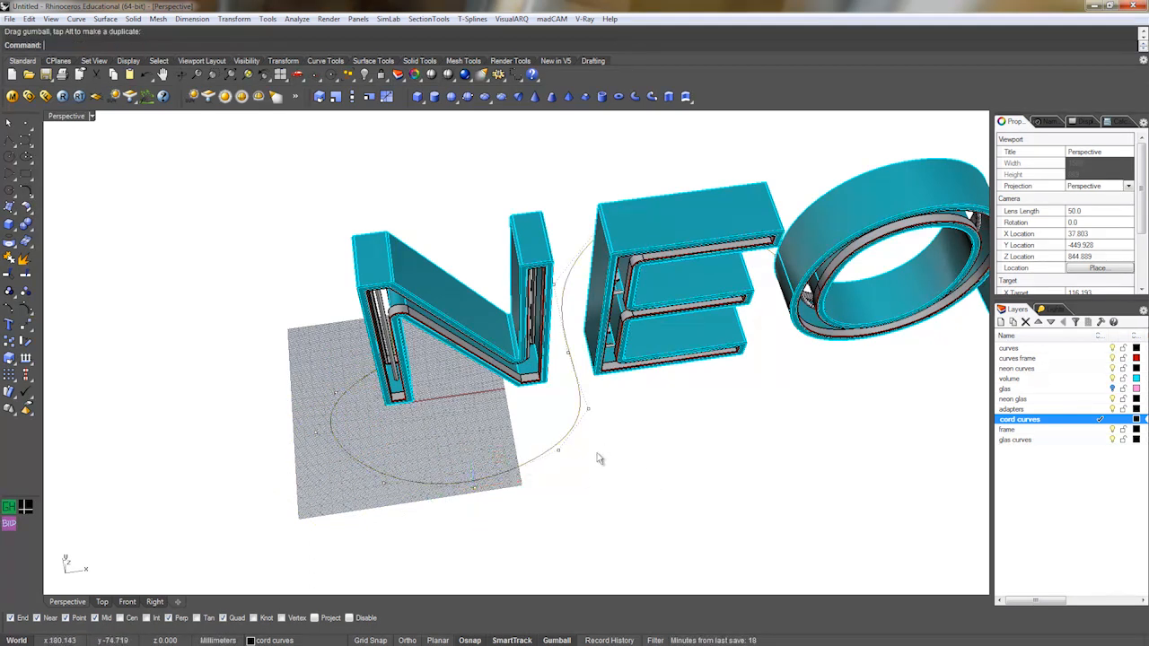
left_click_drag(579, 420, 596, 416)
Raise the cord curve's start point slightly above the ground on the first N's outer side.
right_click_drag(395, 462, 419, 411)
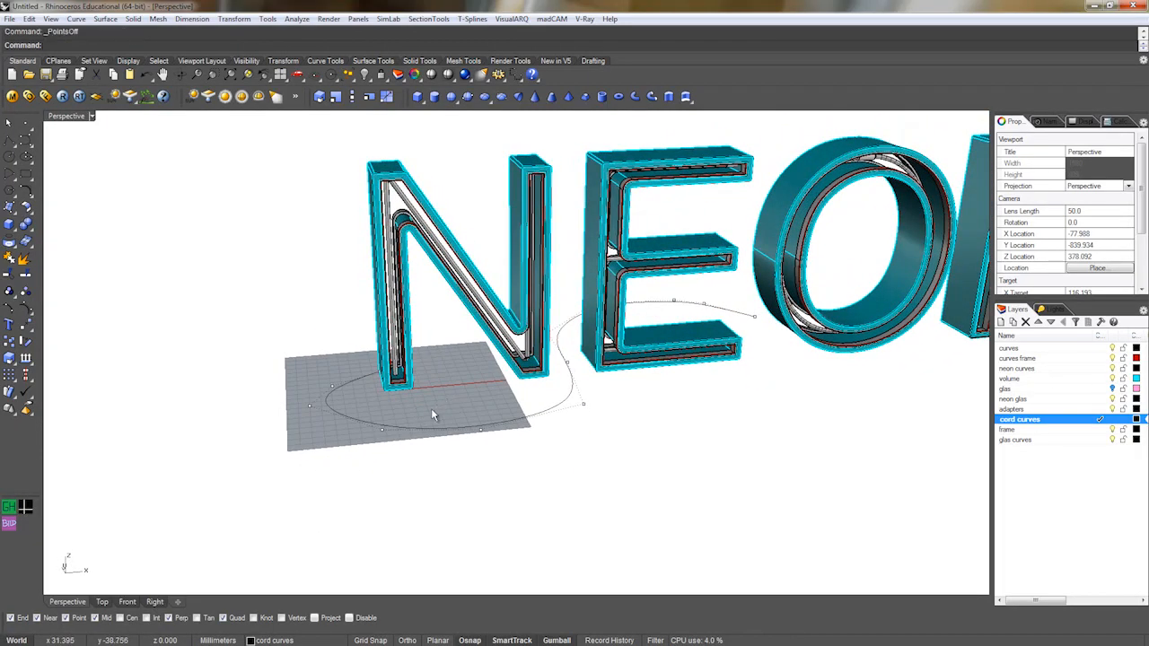
scroll(343, 377, "up", 8)
left_click(429, 392)
scroll(429, 391, "up", 5)
key("F10")
left_click(446, 371)
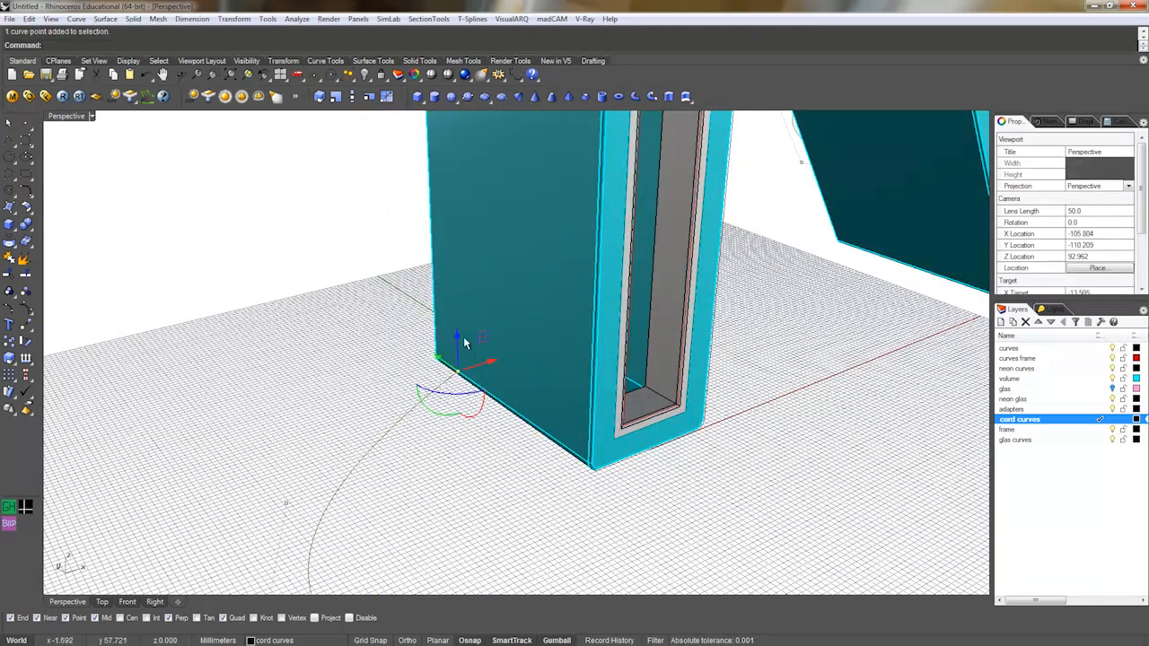
left_click_drag(466, 311, 466, 310)
right_click_drag(456, 456, 476, 541)
left_click(577, 476)
Move the control point next to the cord's start to adjust how the curve leaves the first N.
scroll(577, 477, "down", 4)
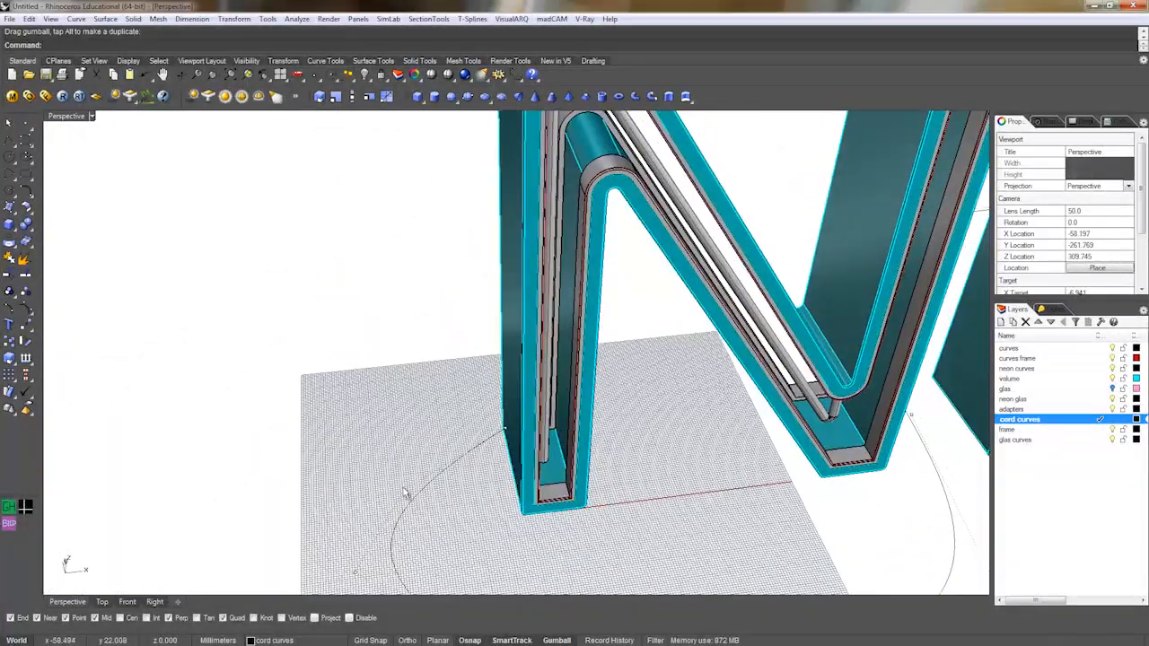
right_click_drag(435, 455, 427, 434)
right_click_drag(447, 496, 557, 460)
left_click(460, 464)
scroll(459, 463, "down", 4)
key("Escape")
scroll(556, 459, "up", 4)
left_click(548, 477)
key("F10")
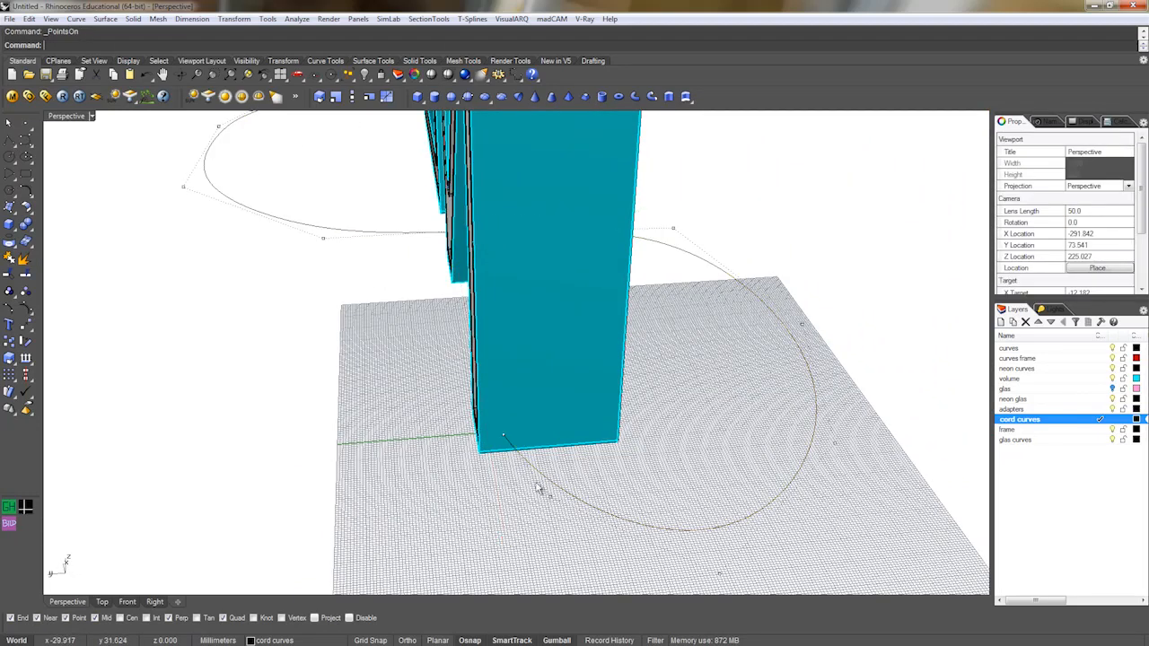
left_click_drag(508, 500, 495, 504)
key("F11")
scroll(498, 503, "down", 2)
scroll(460, 475, "up", 2)
Pipe the cord curve with a radius of 3 at both ends, with history recording turned on.
left_click(462, 472)
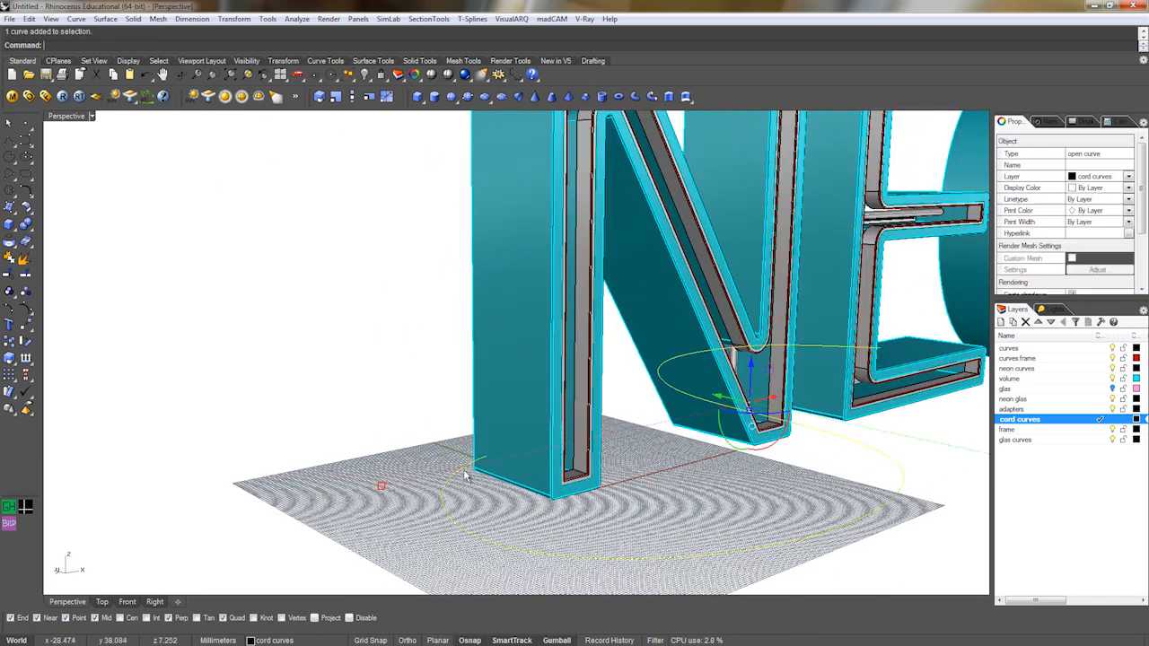
right_click_drag(464, 473, 439, 510)
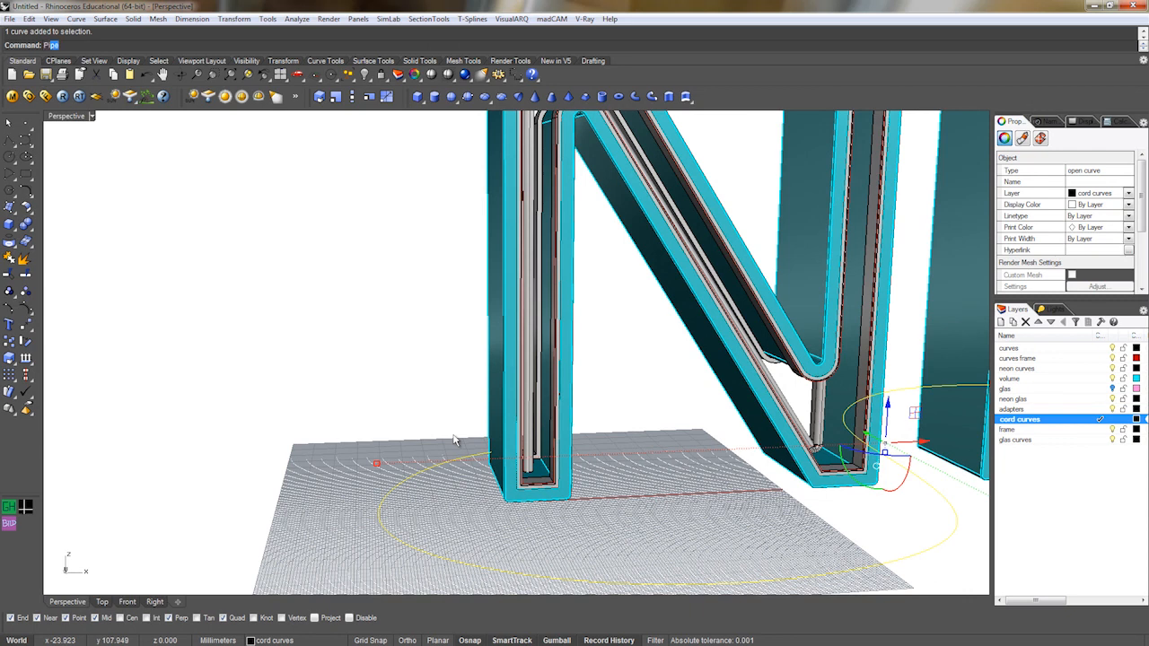
key("Return")
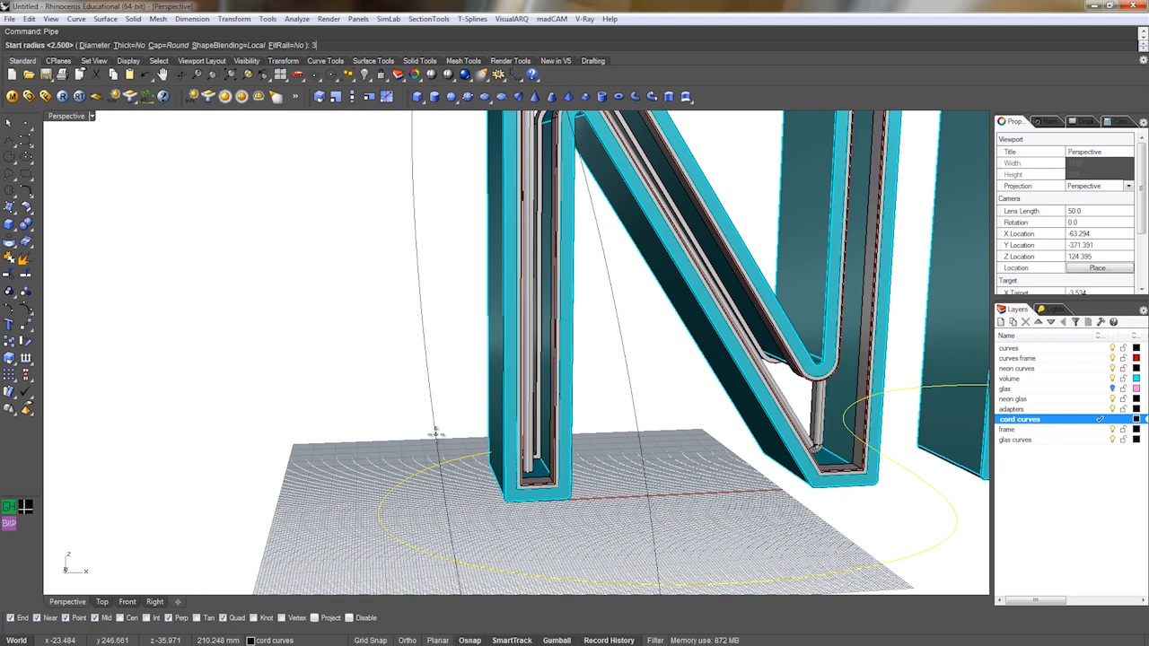
type("3")
key("Return")
key("Return")
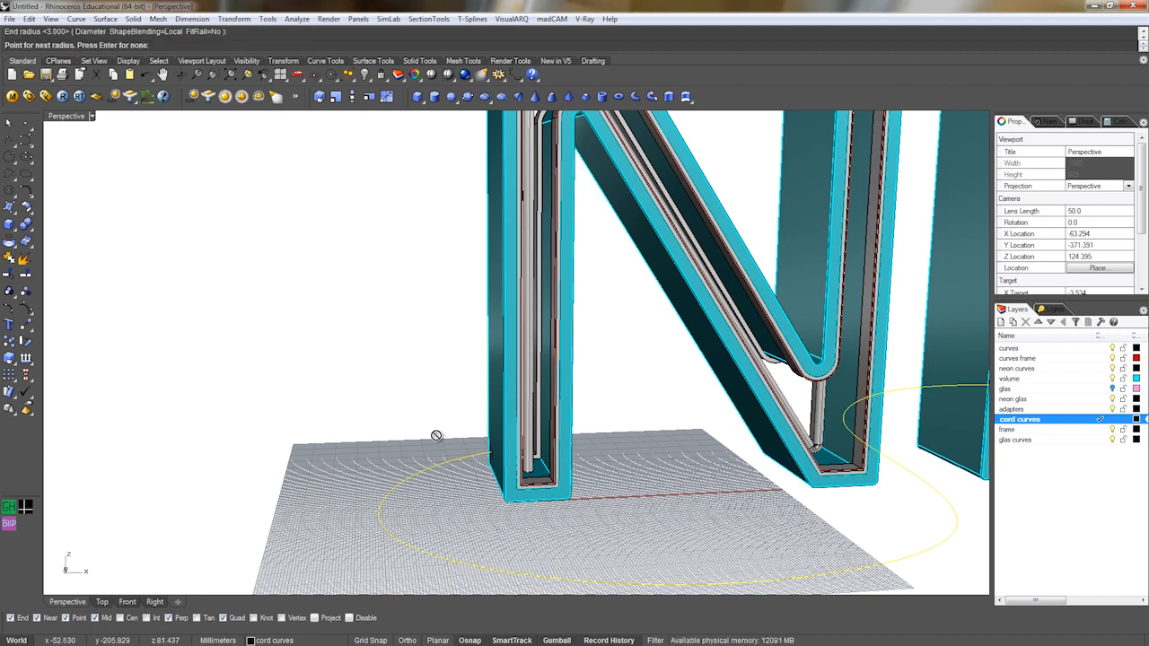
key("Return")
scroll(529, 503, "down", 5)
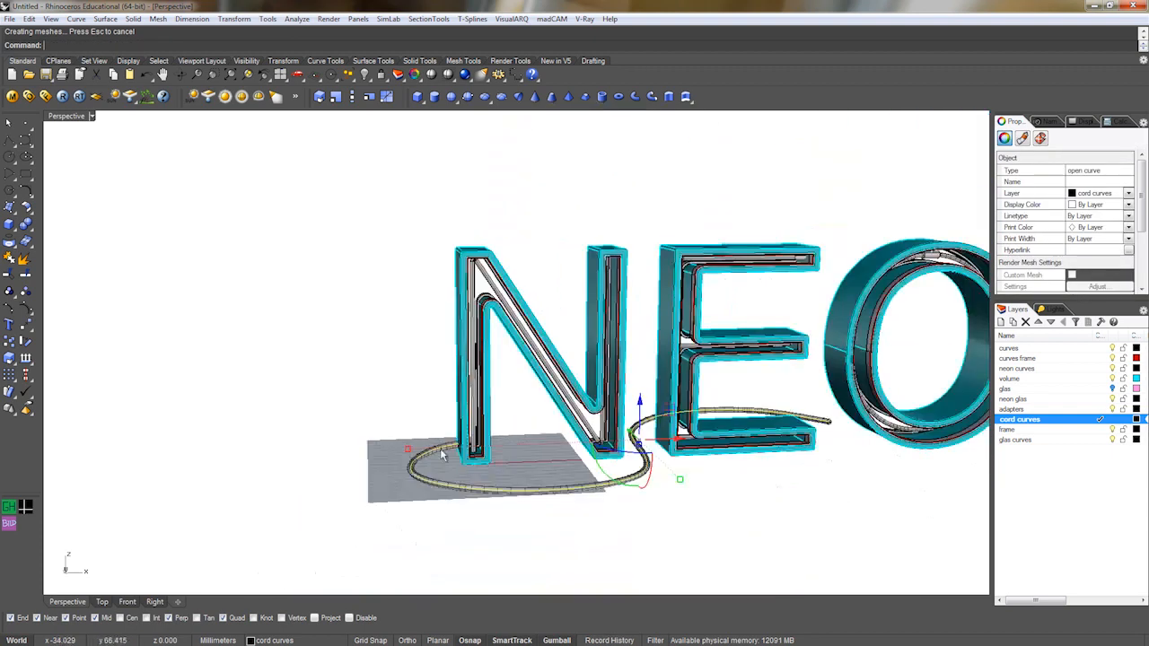
Show the piped cord's curve points again and reposition those near its free end behind the E and O.
right_click_drag(527, 478, 661, 473)
scroll(661, 473, "up", 10)
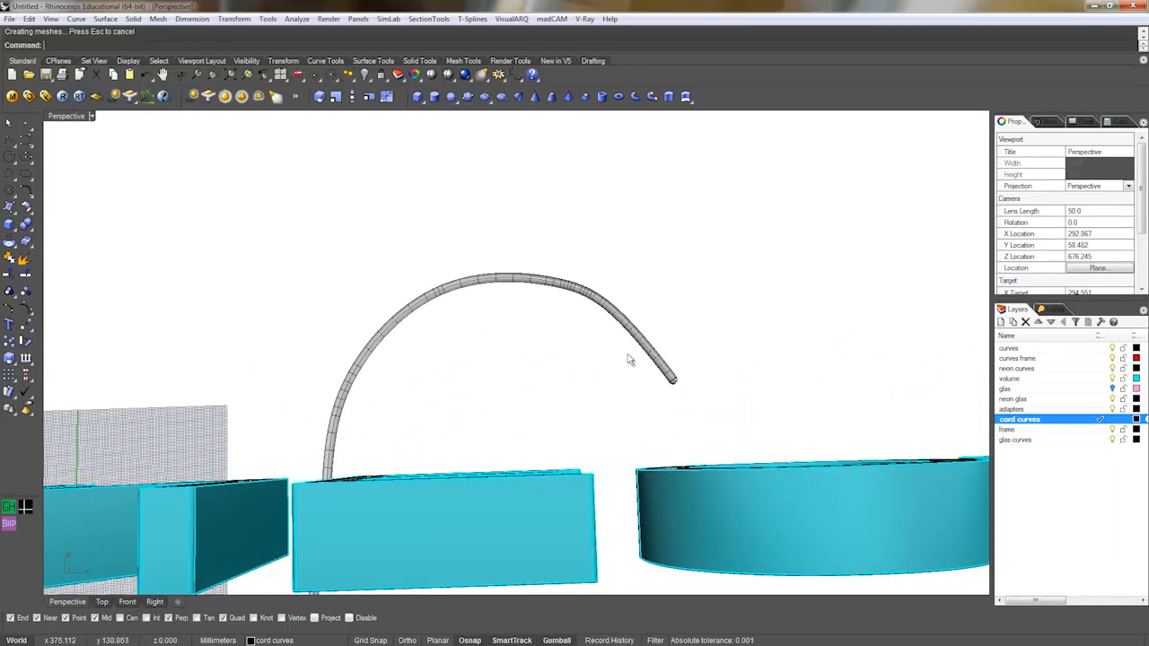
left_click(615, 292)
key("F10")
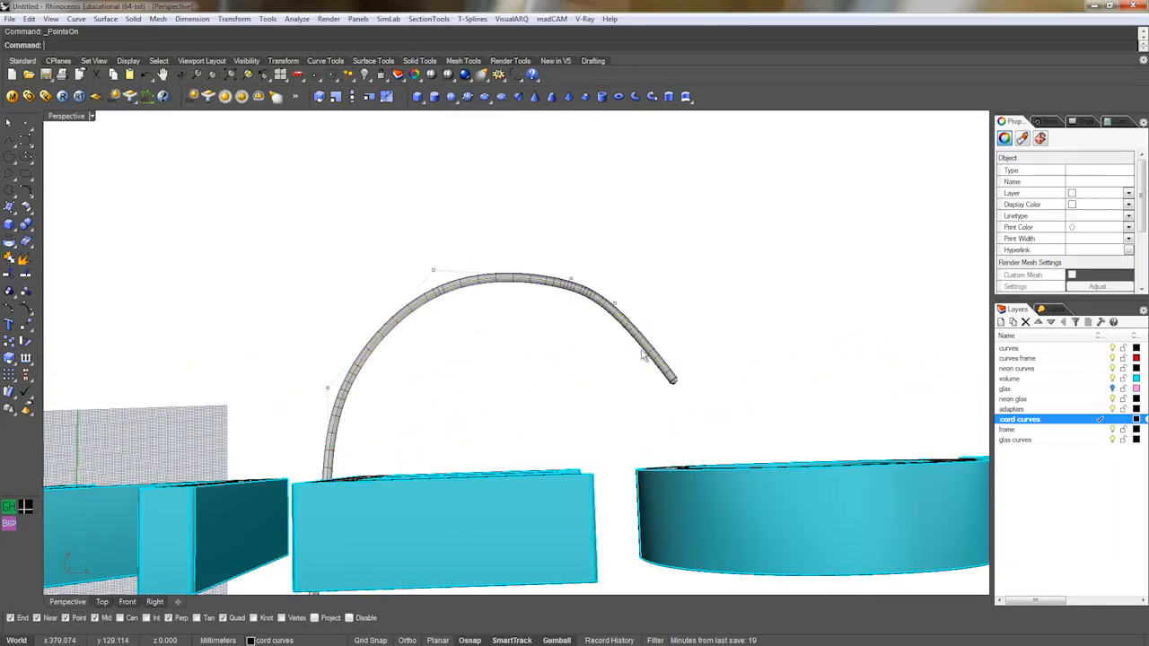
right_click_drag(740, 401, 649, 392, "shift")
left_click_drag(632, 349, 716, 360)
left_click_drag(548, 331, 550, 333)
left_click_drag(536, 249, 594, 240)
left_click_drag(624, 310, 790, 466)
Refine the last control points before the cord's free end so it runs in a smooth bend behind the E and O.
right_click_drag(744, 390, 628, 264)
scroll(677, 383, "down", 8)
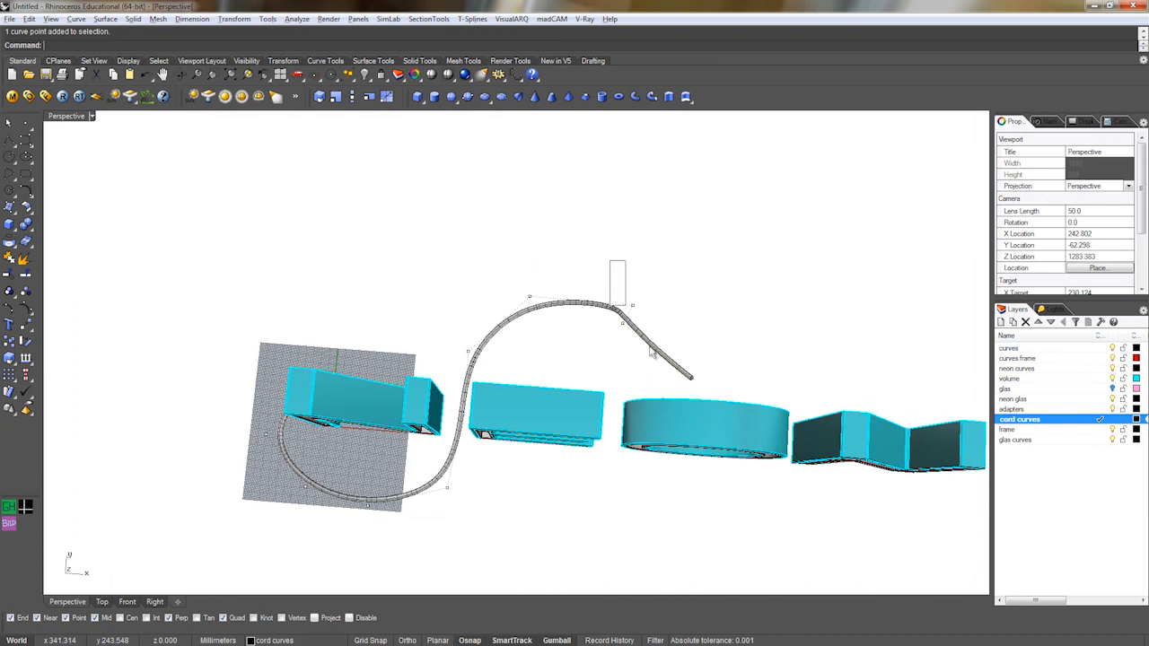
left_click_drag(655, 296, 649, 323)
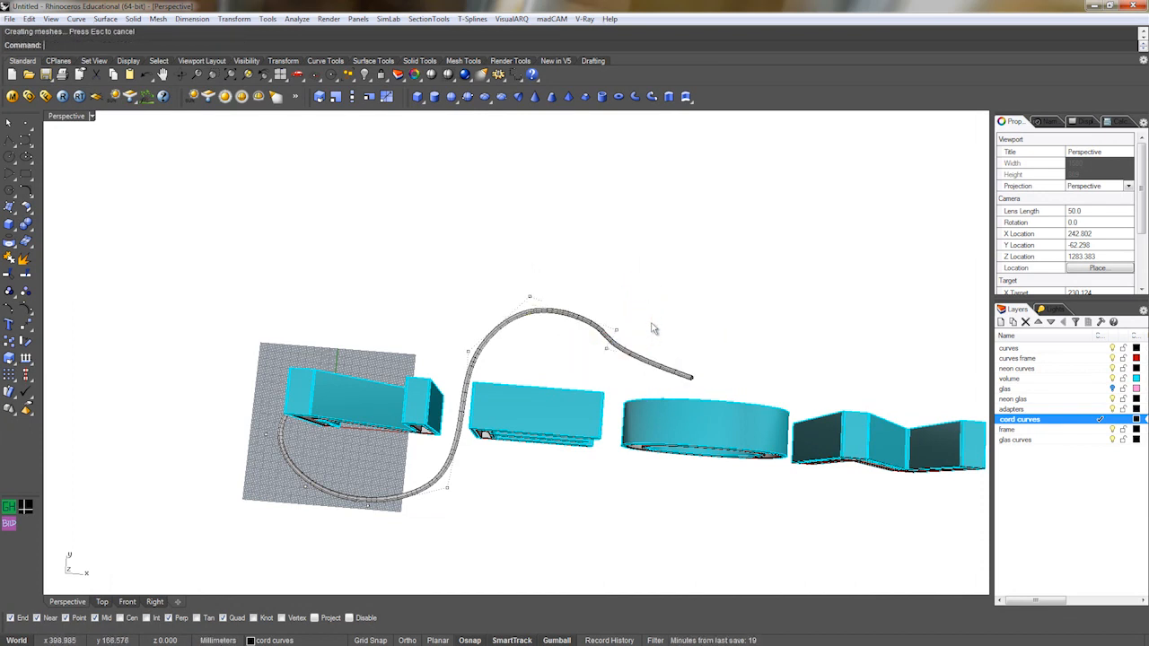
left_click(607, 349)
left_click_drag(643, 323, 678, 313)
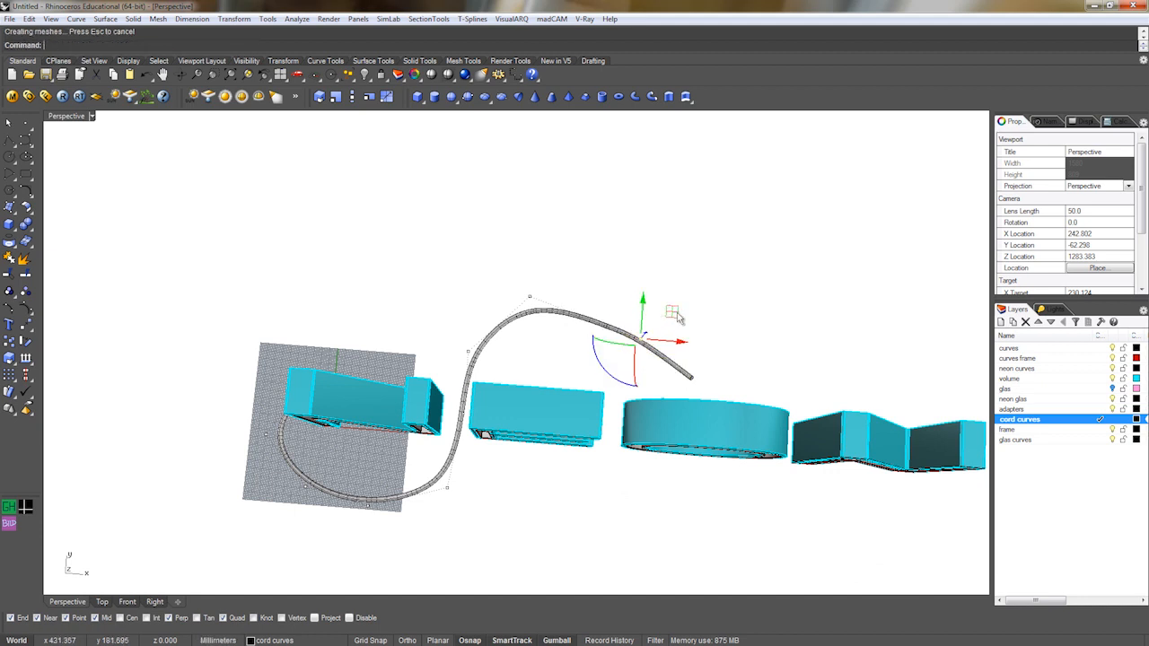
left_click(610, 346)
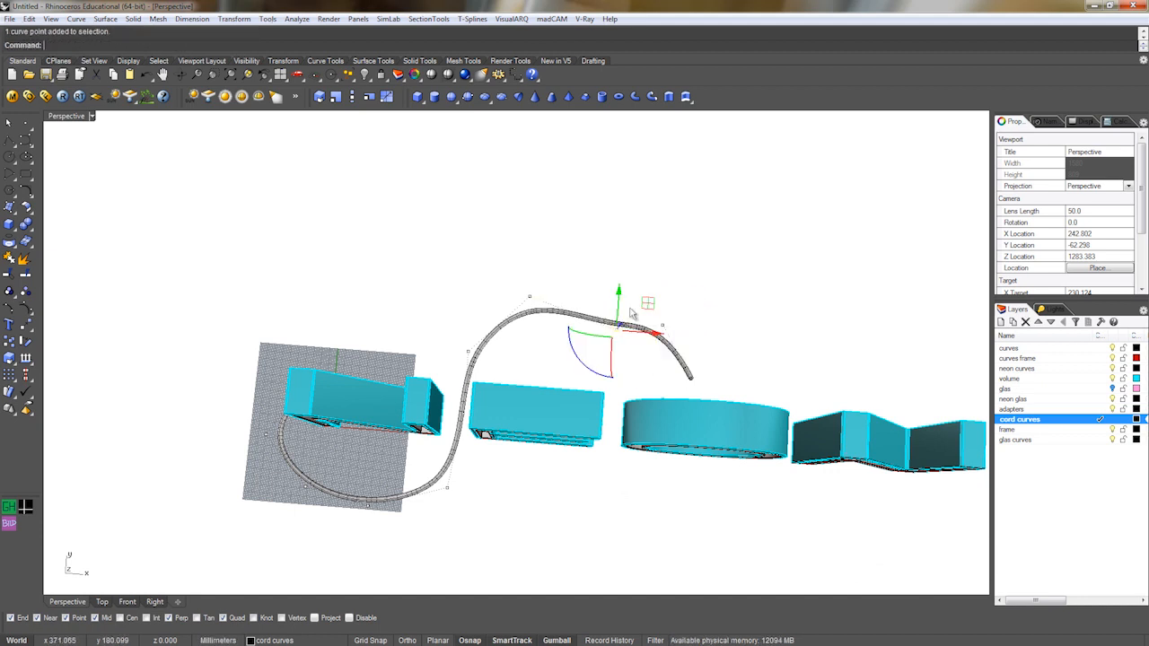
left_click_drag(624, 339, 628, 342)
Draw a straight two-point curve bridging the top of the first N's right stroke and the E's upper edge.
right_click_drag(569, 371, 566, 422)
scroll(566, 423, "up", 4)
right_click_drag(633, 341, 560, 336)
left_click(25, 139)
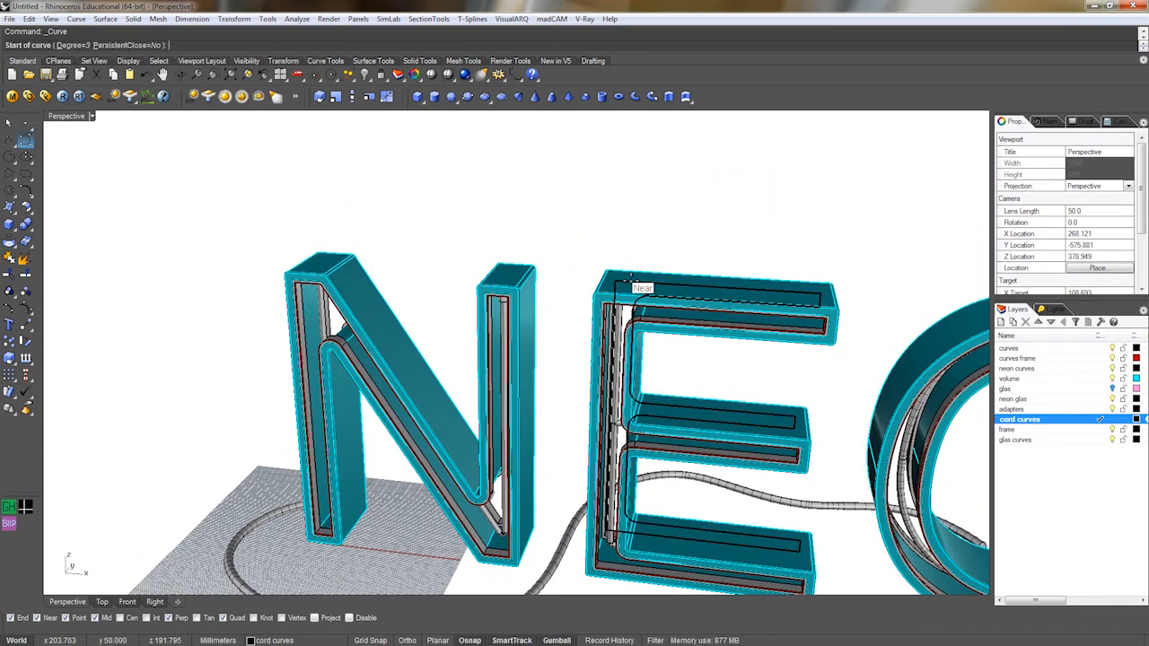
scroll(581, 287, "up", 5)
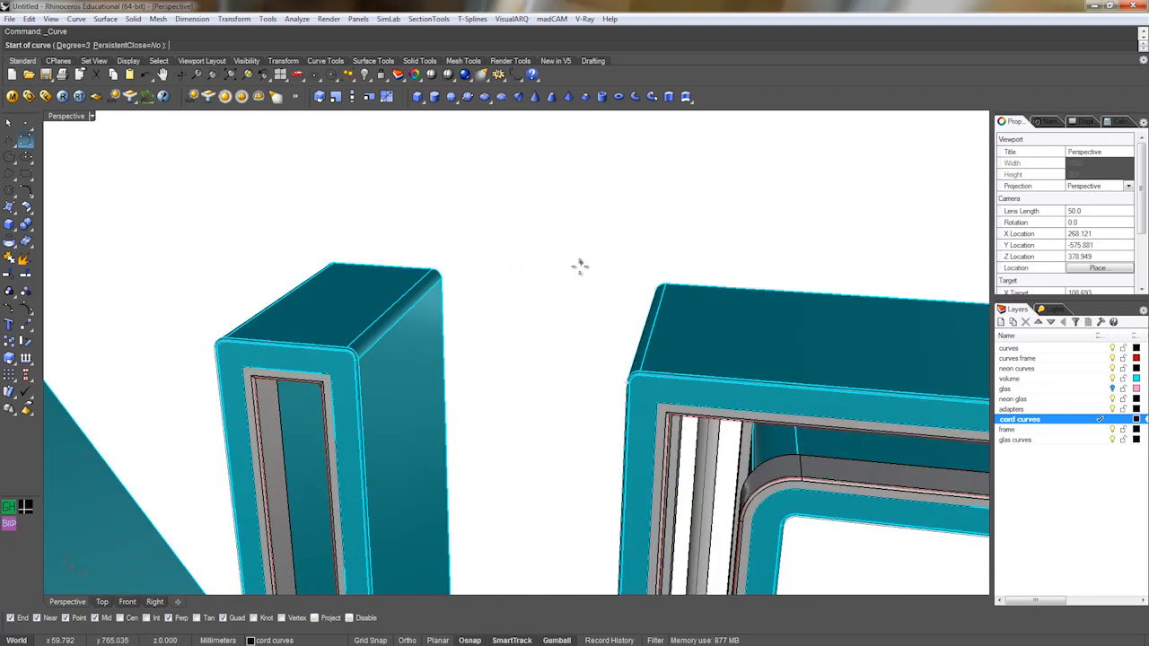
left_click(265, 344)
right_click_drag(350, 352, 153, 380)
left_click(789, 302)
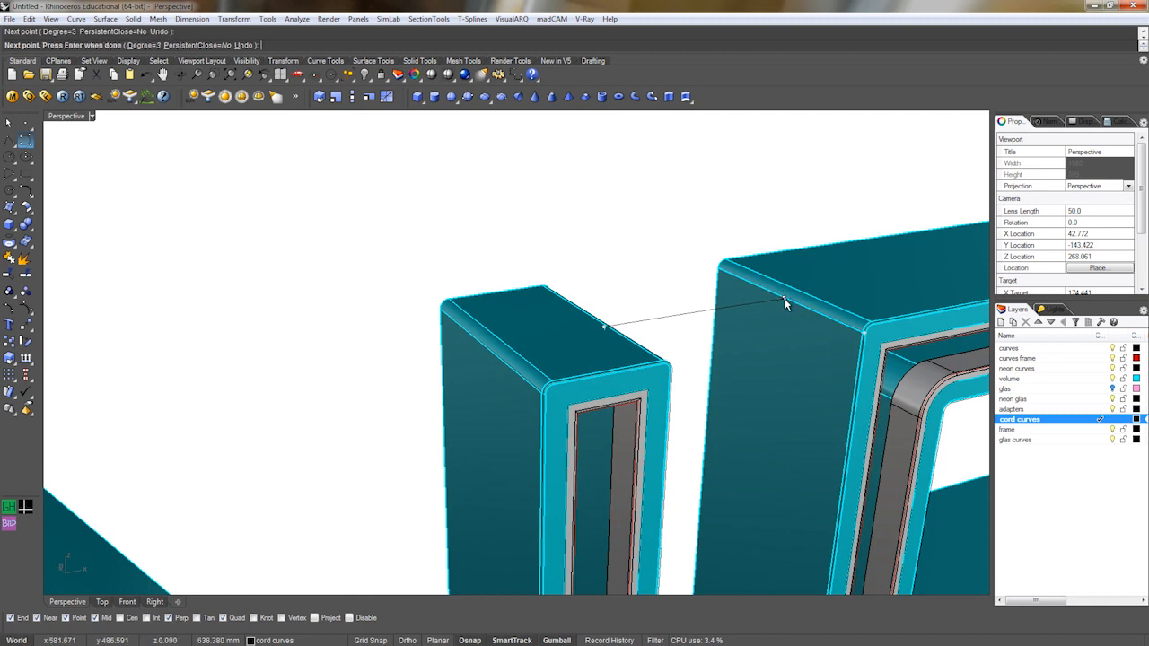
key("Return")
right_click_drag(789, 303, 698, 312)
Rebuild the bridging curve with 4 points and degree 3, deleting the input.
left_click(547, 320)
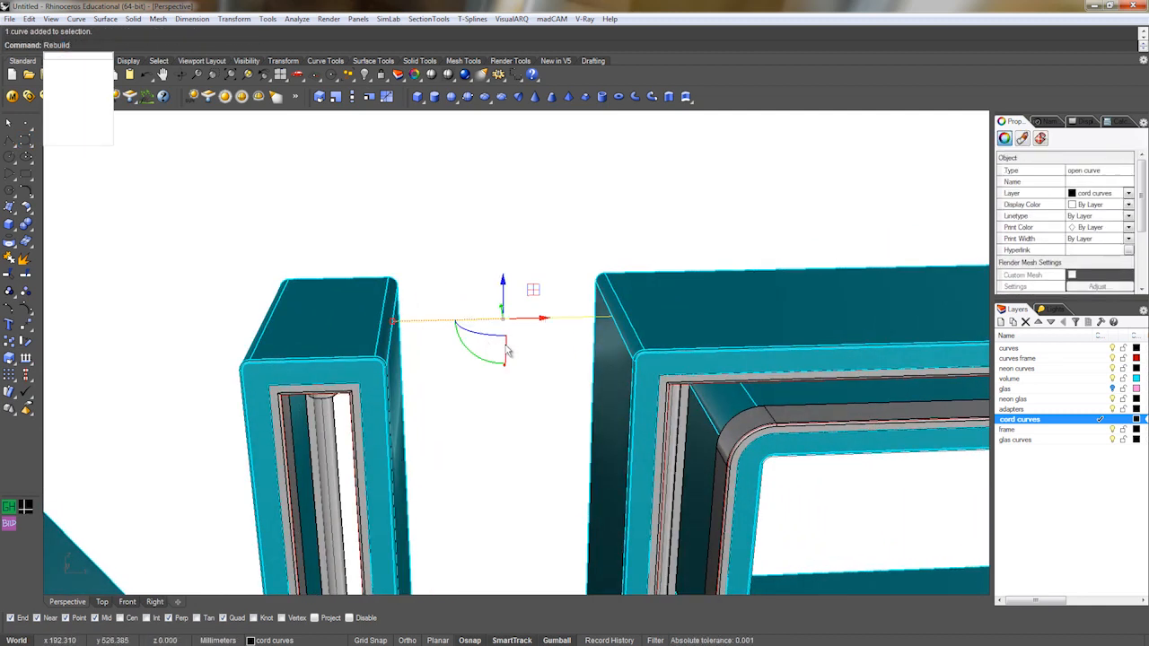
key("Return")
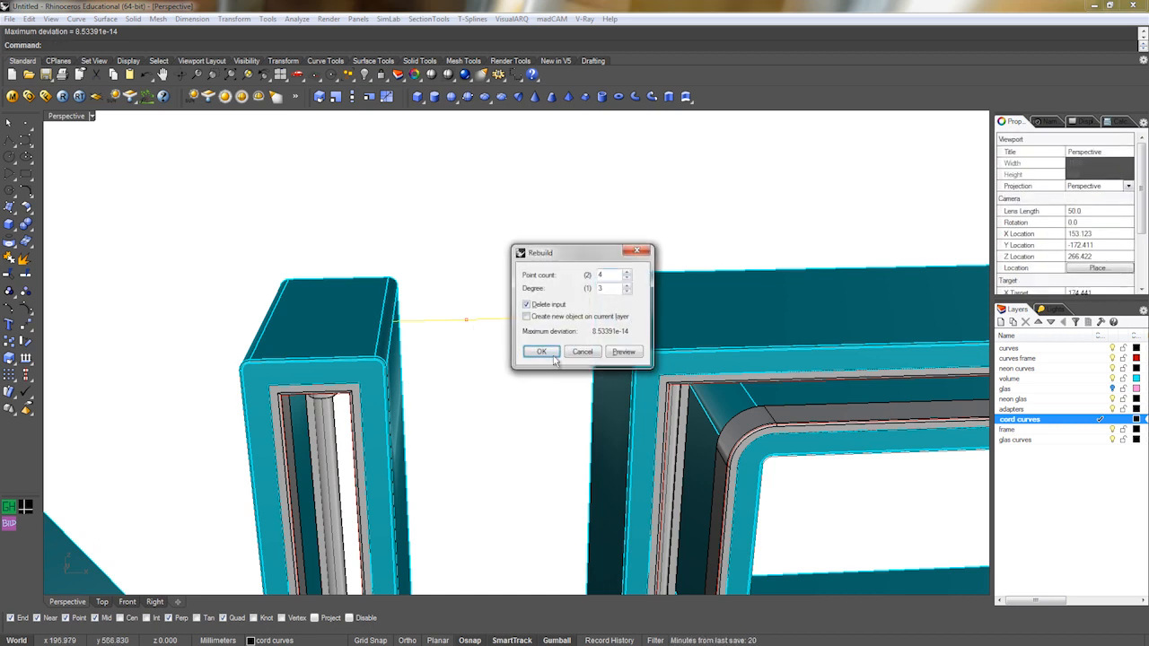
left_click(541, 351)
Lower the bridging curve's two middle control points so it sags like a hanging cord between N and E.
key("F10")
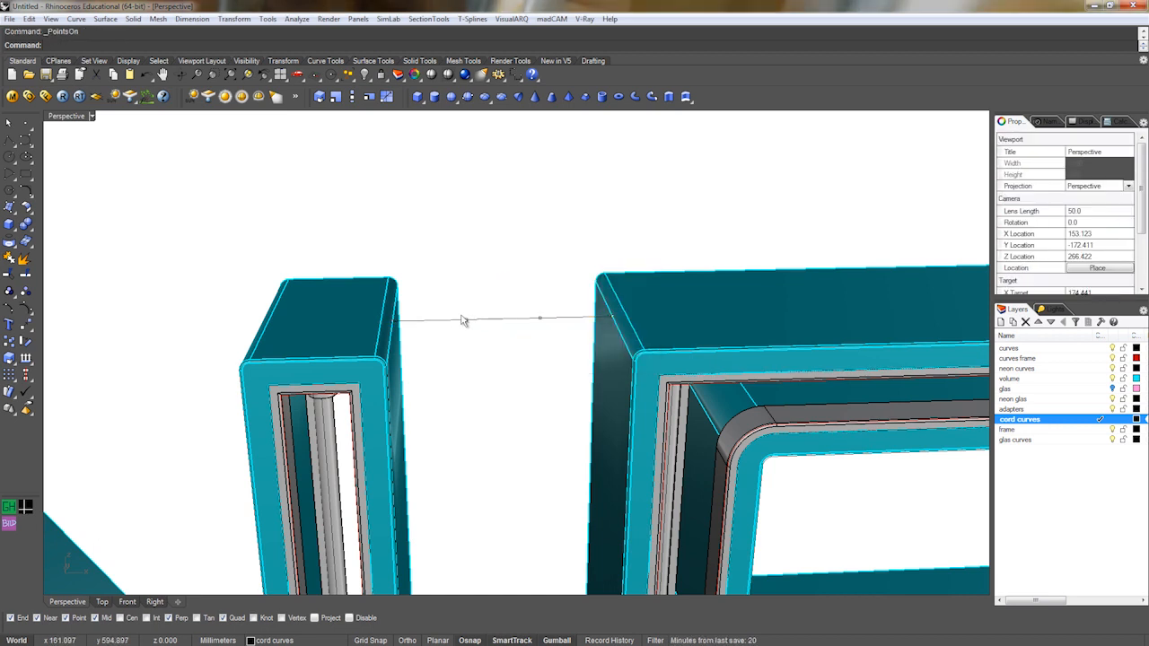
left_click_drag(544, 335, 545, 336)
left_click_drag(502, 285, 503, 355)
right_click_drag(513, 435, 493, 401)
key("Escape")
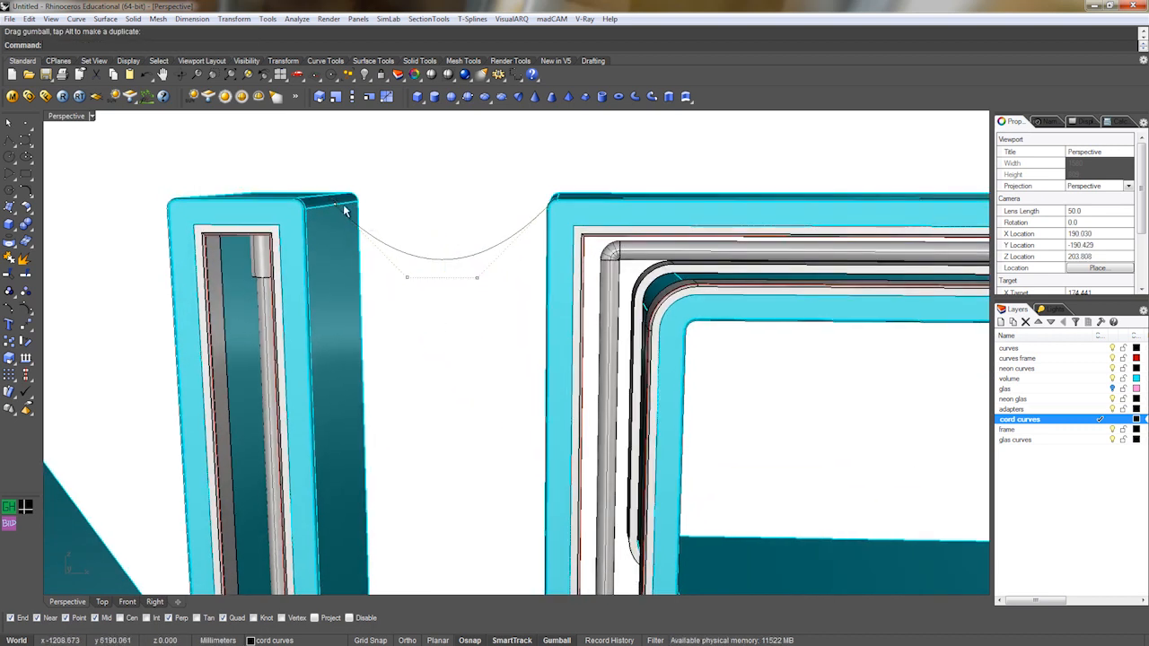
Fine-tune the control points of the hanging curve between the first N and the E.
left_click(410, 255)
left_click_drag(443, 202, 443, 225)
left_click(459, 170)
scroll(465, 205, "down", 12)
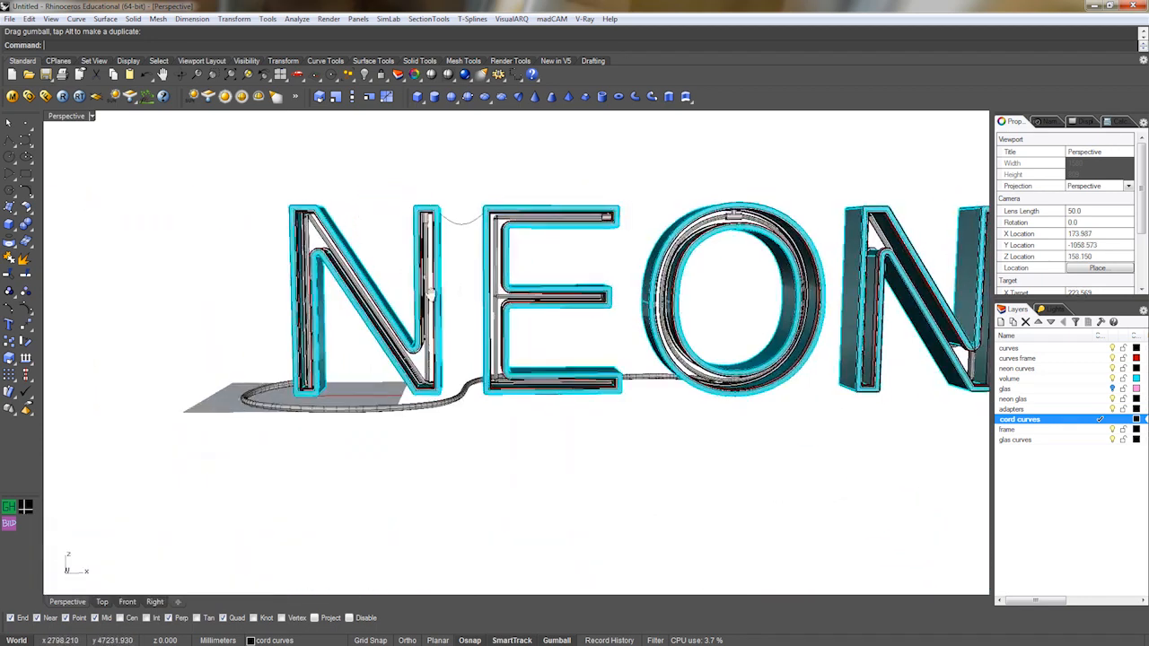
Draw a straight two-point curve from the end of the E's upper arm to the O's outer side.
scroll(430, 293, "up", 5)
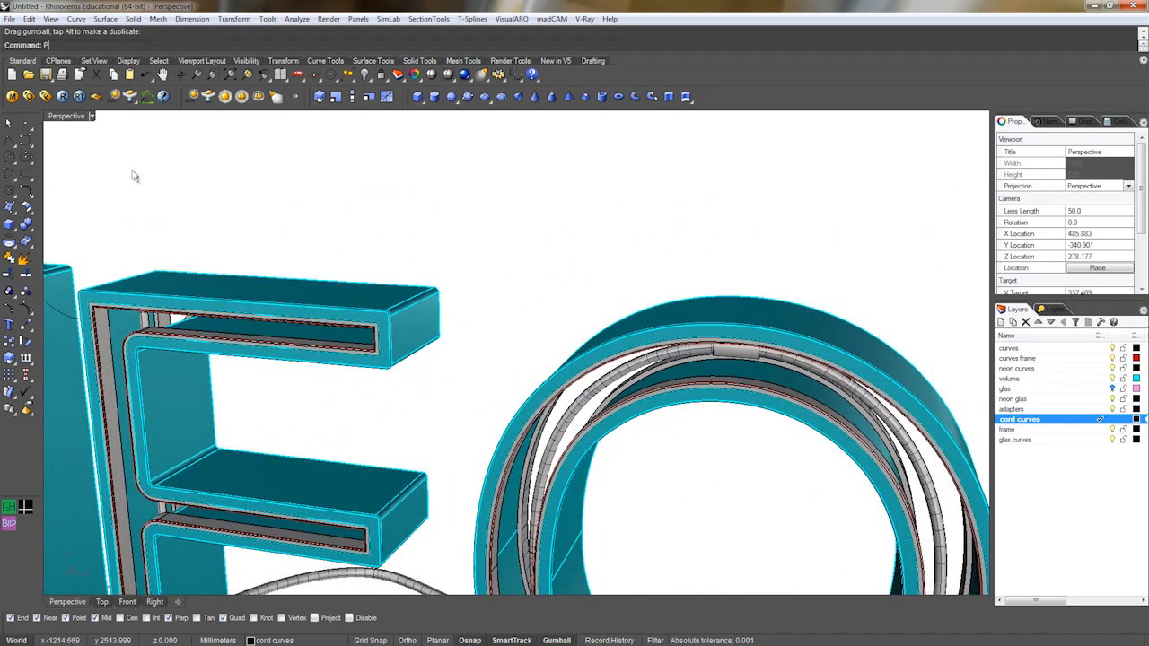
left_click(27, 142)
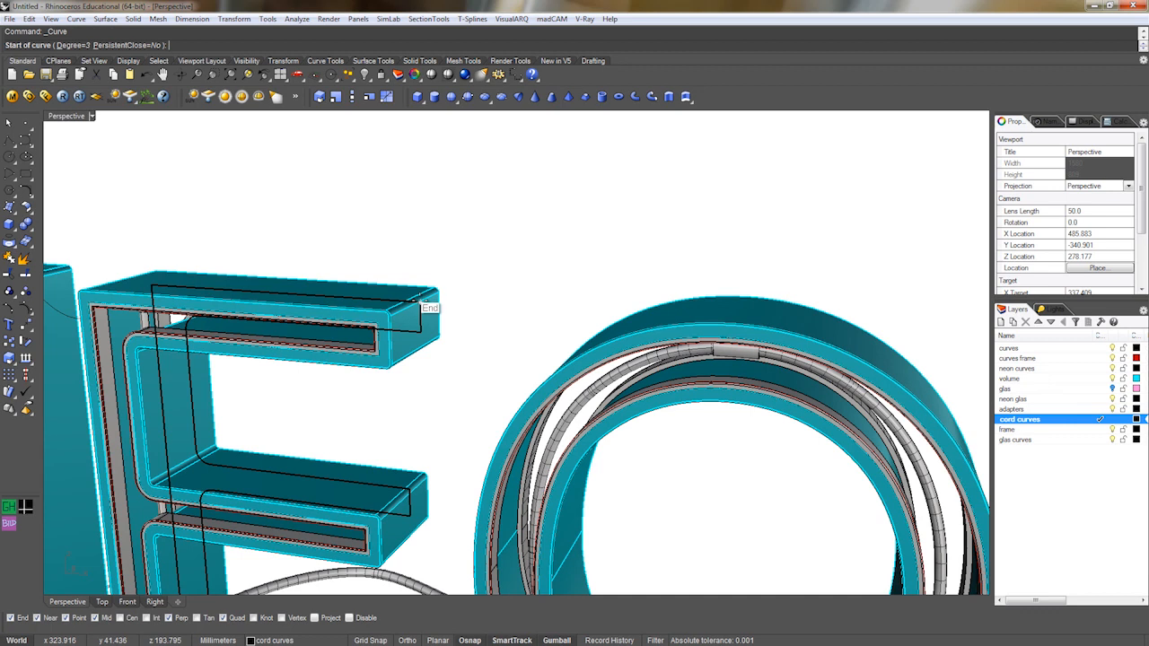
scroll(399, 314, "up", 6)
left_click(293, 376)
scroll(413, 385, "down", 3)
scroll(423, 385, "up", 6)
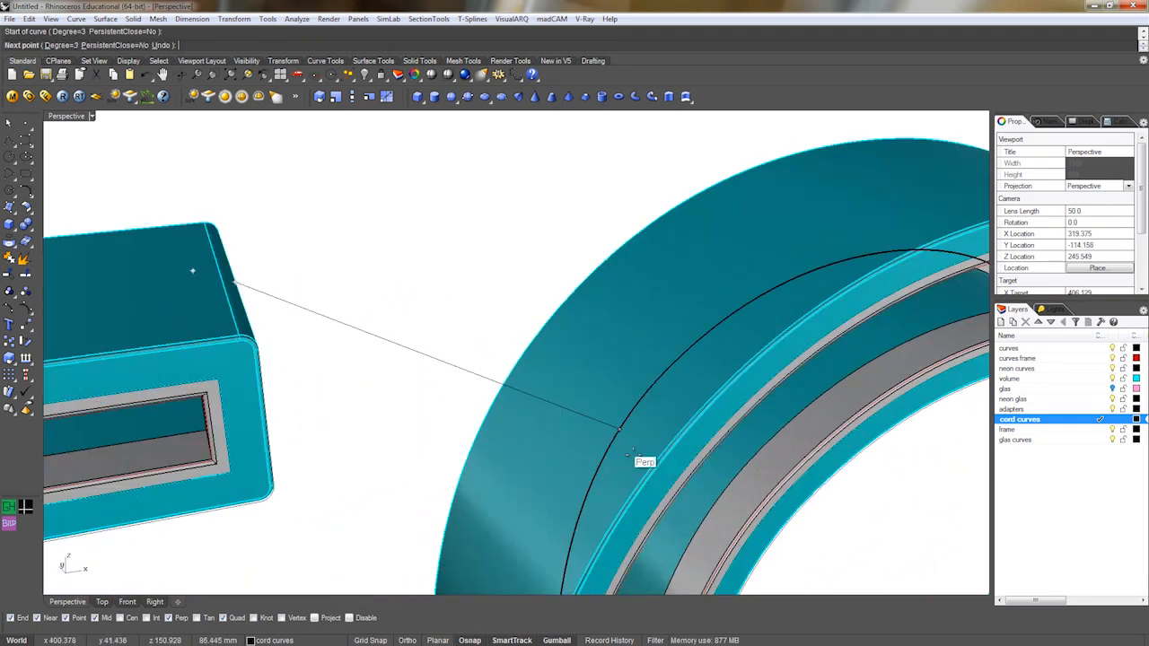
left_click(640, 478)
right_click(640, 478)
Move the new curve's endpoint on the O back to the middle of the letter's depth, working in the Top view.
left_click(628, 474)
right_click_drag(628, 476, 600, 478)
key("F10")
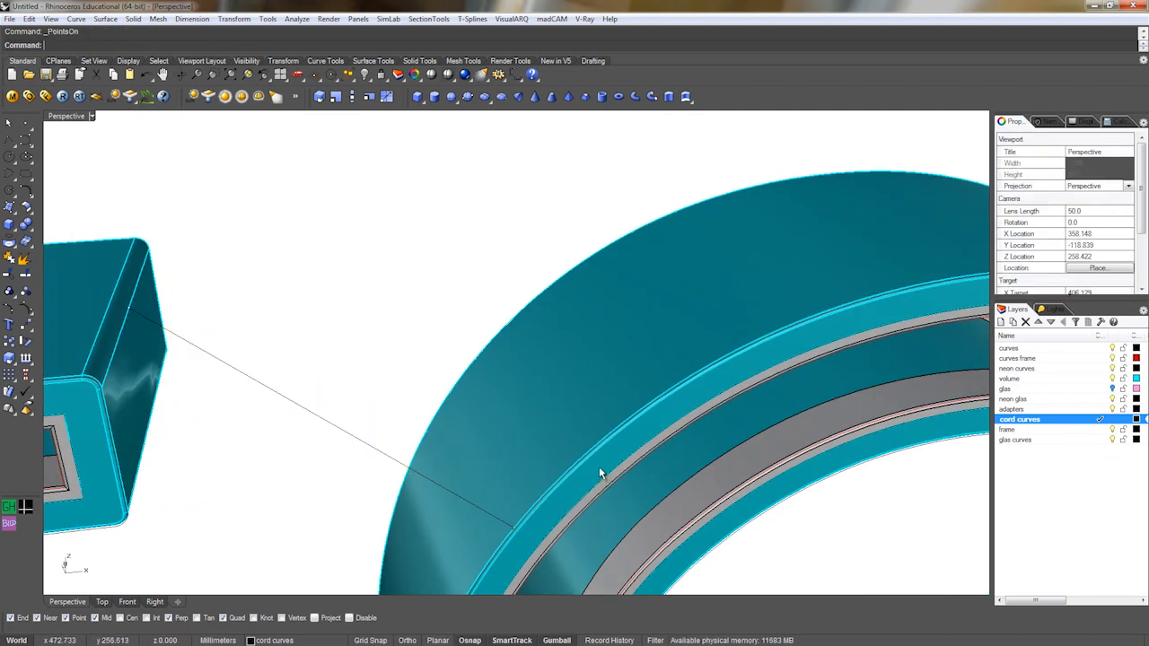
key("ctrl+F1")
scroll(569, 418, "down", 15)
right_click_drag(560, 428, 353, 432)
scroll(636, 433, "up", 10)
left_click(594, 464)
scroll(596, 464, "up", 4)
left_click_drag(590, 445, 591, 328)
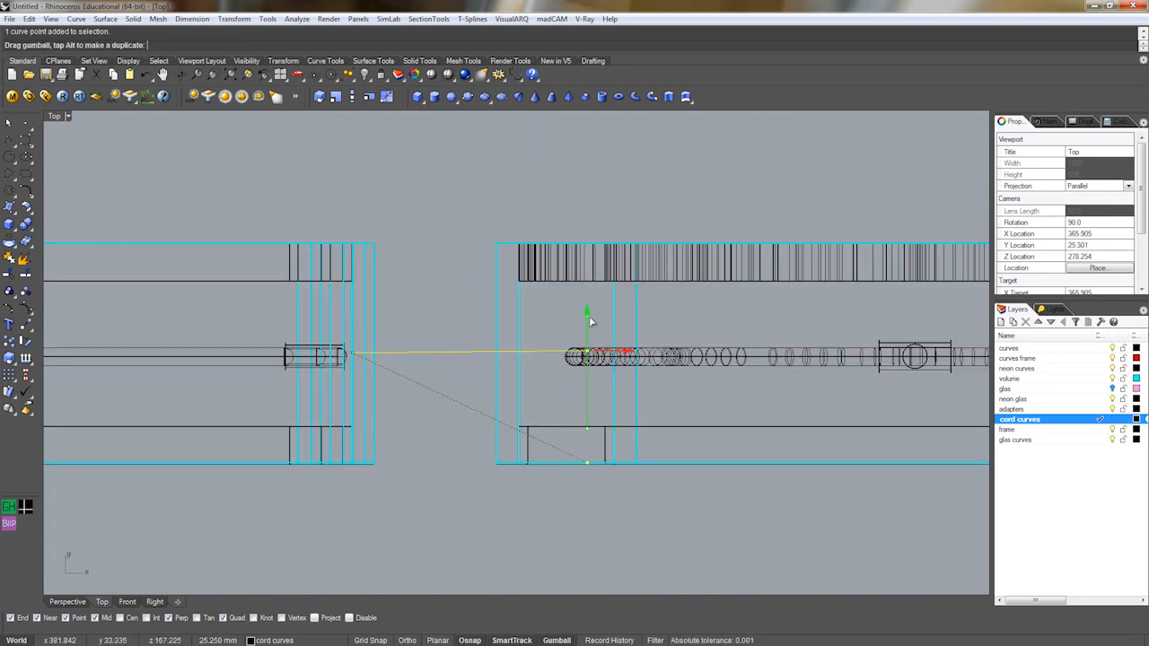
left_click_drag(591, 323, 590, 325)
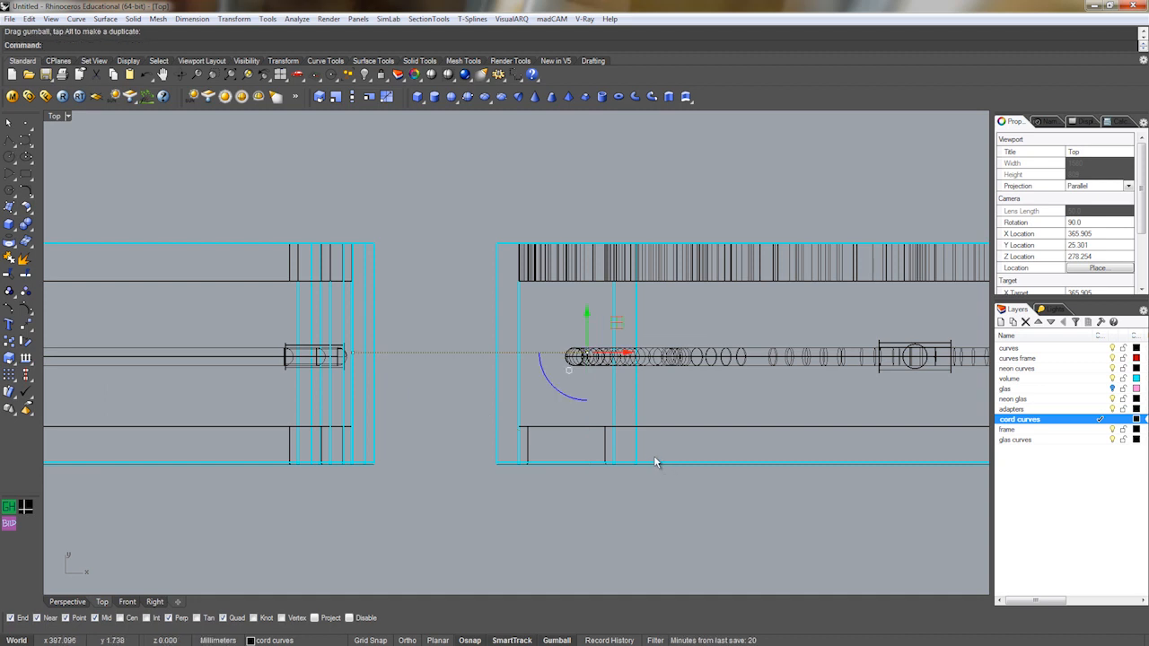
Rebuild the curve between E and O with 4 points and degree 3, deleting the input.
key("ctrl+F4")
scroll(473, 424, "up", 5)
scroll(474, 423, "down", 2)
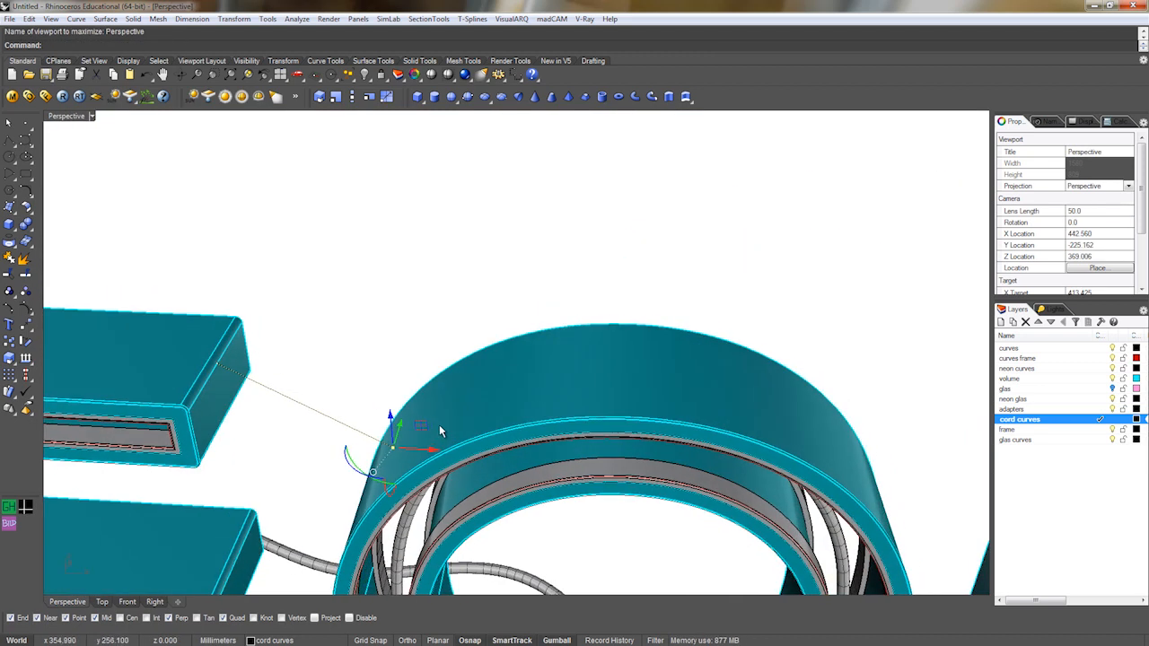
left_click(351, 430)
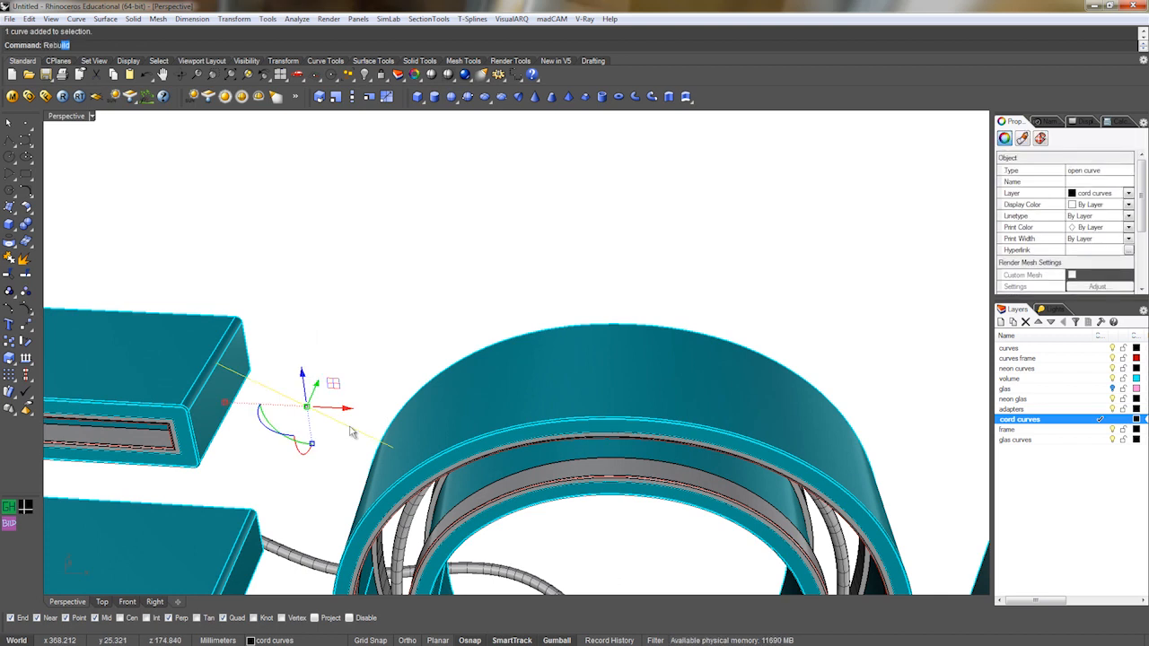
key("Return")
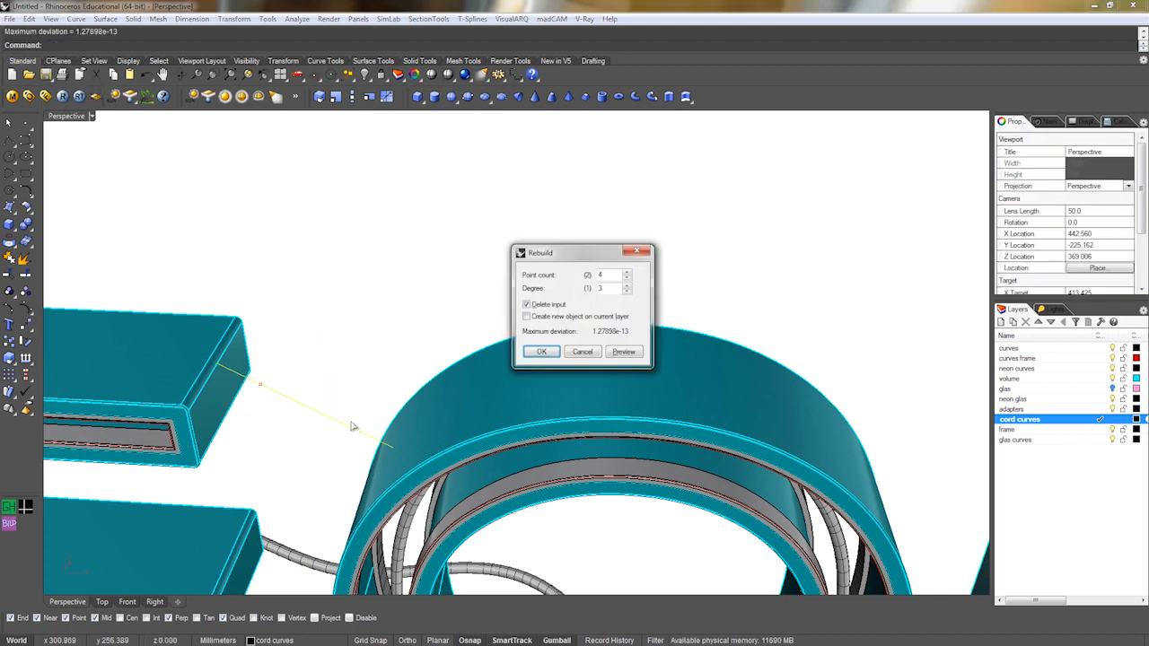
key("Return")
Lower the two middle control points of the E–O curve so it sags like a hanging cord.
right_click_drag(351, 427, 328, 426)
key("F10")
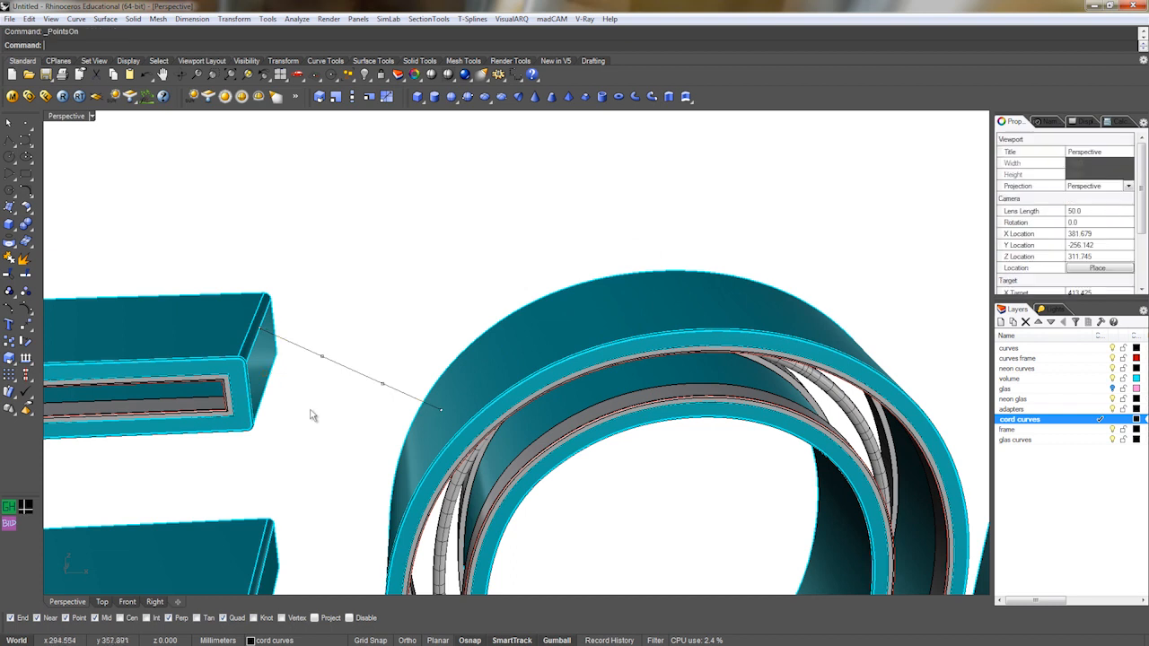
scroll(310, 406, "up", 5)
left_click_drag(454, 393, 461, 397)
left_click_drag(403, 313, 355, 393)
right_click_drag(354, 393, 305, 341)
key("Escape")
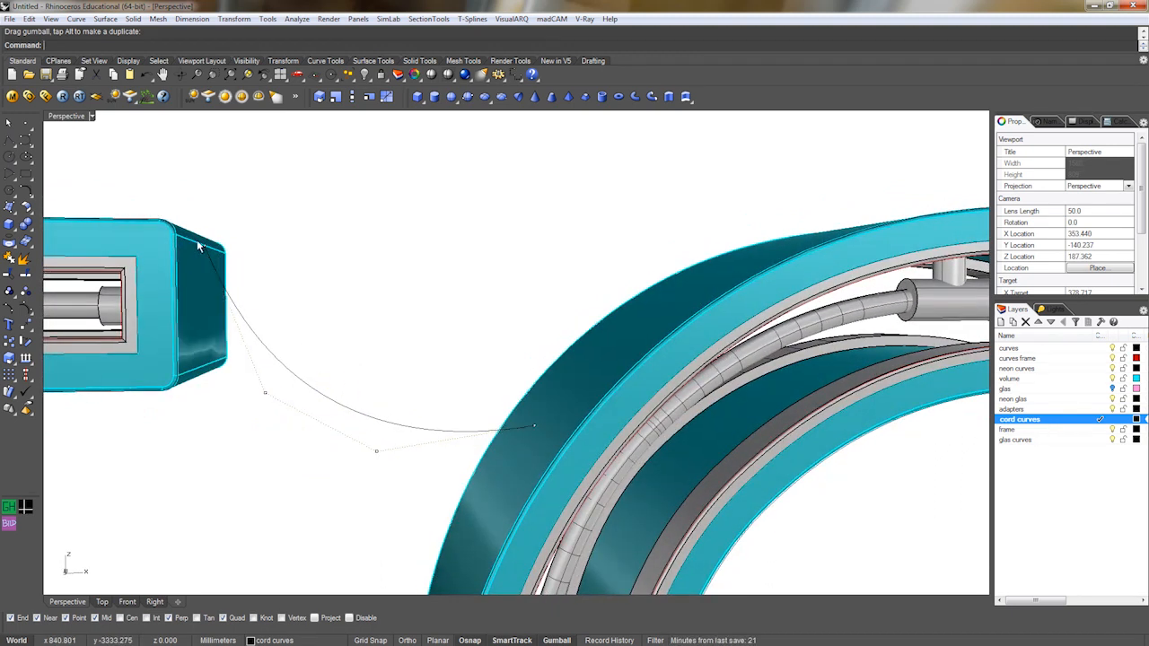
Adjust the E–O curve's endpoint at the E and its lower middle point to smooth the sag.
left_click(201, 244)
left_click_drag(201, 244, 202, 237)
right_click_drag(313, 282, 346, 323)
left_click(362, 423)
left_click_drag(390, 395, 386, 411)
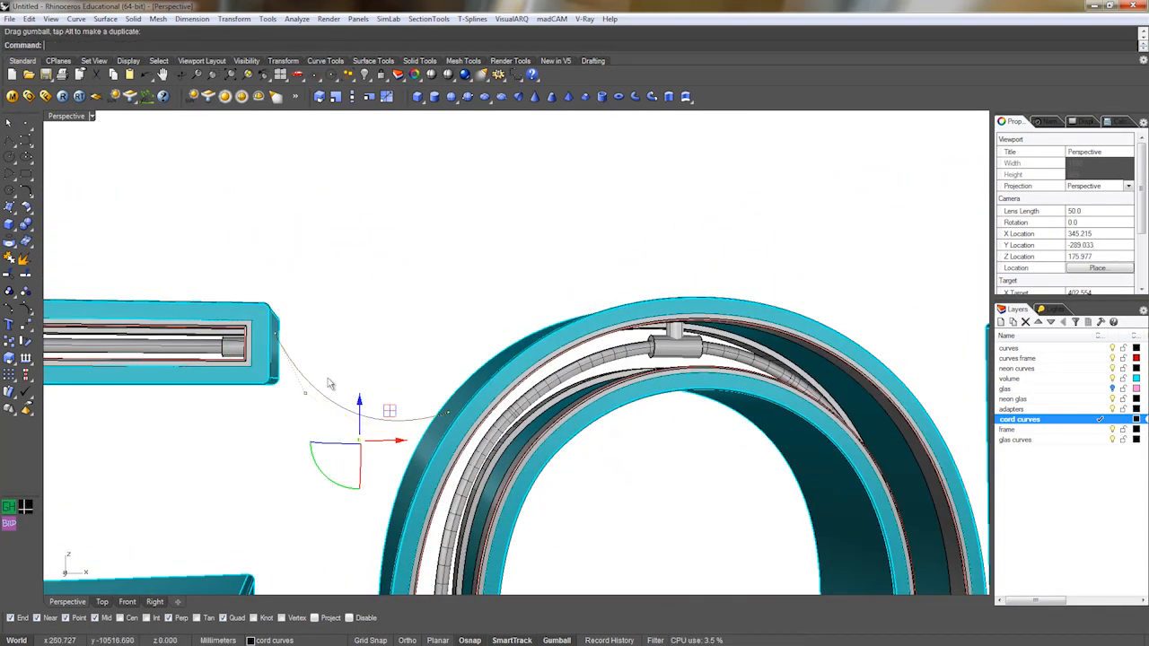
right_click_drag(385, 366, 382, 380)
key("Escape")
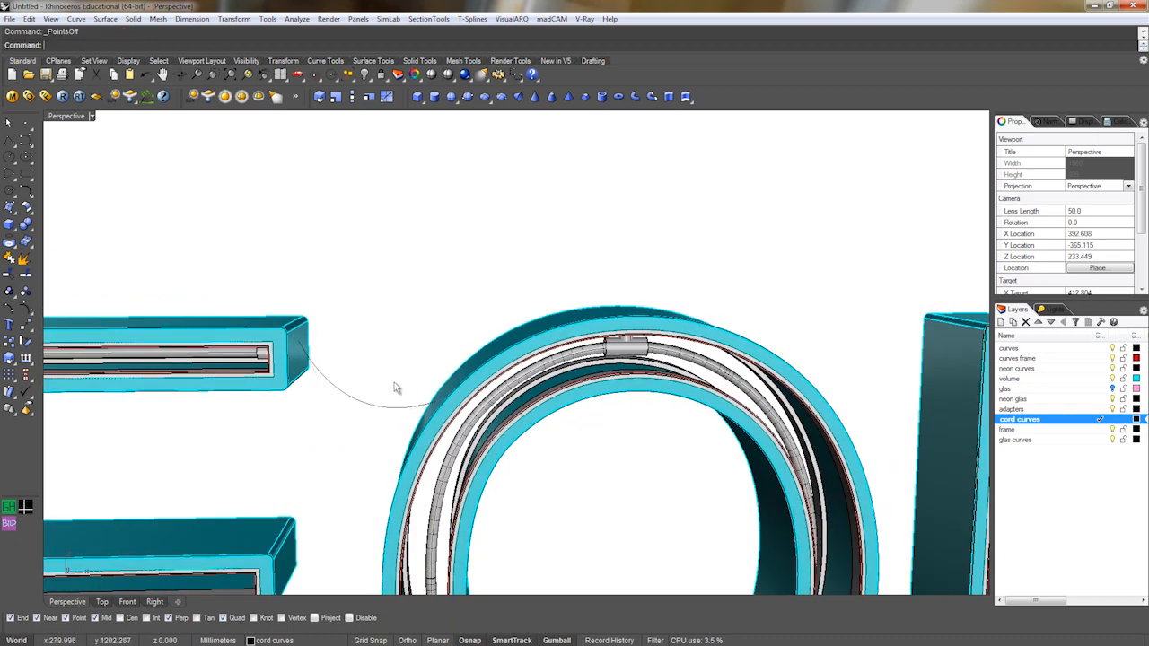
Draw a straight two-point curve from the last N's upper left side down to the O's outer side.
scroll(394, 384, "down", 8)
scroll(510, 434, "up", 6)
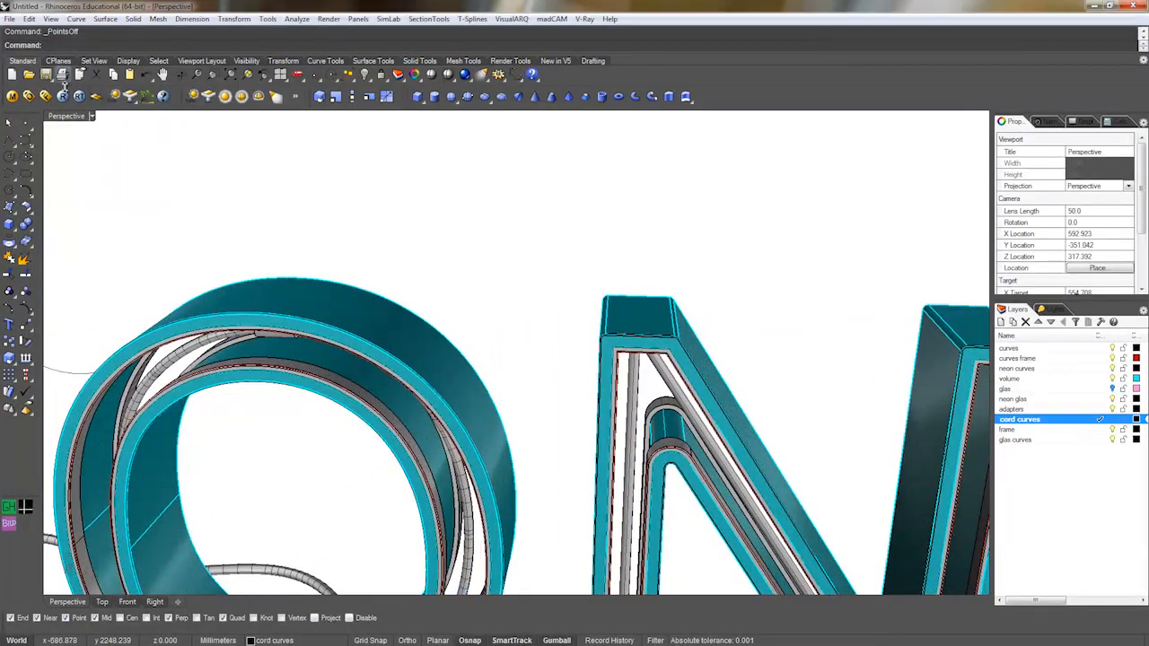
left_click(26, 139)
right_click_drag(308, 292, 436, 279)
scroll(436, 279, "up", 4)
mouse_move(575, 340)
right_mouse_down()
mouse_move(495, 326)
mouse_move(575, 359)
right_mouse_up()
left_click(699, 408)
scroll(699, 409, "down", 6)
right_click_drag(675, 418, 525, 386)
scroll(490, 484, "up", 6)
scroll(530, 379, "down", 7)
scroll(541, 446, "up", 5)
scroll(539, 446, "up", 3)
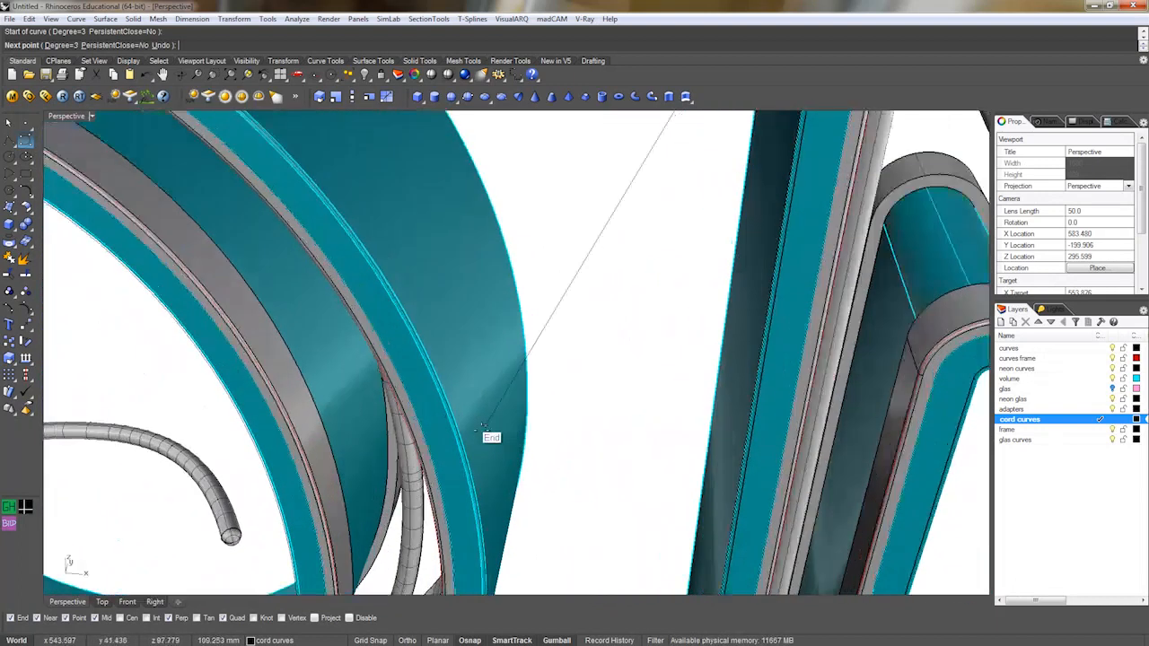
left_click(459, 437)
key("Return")
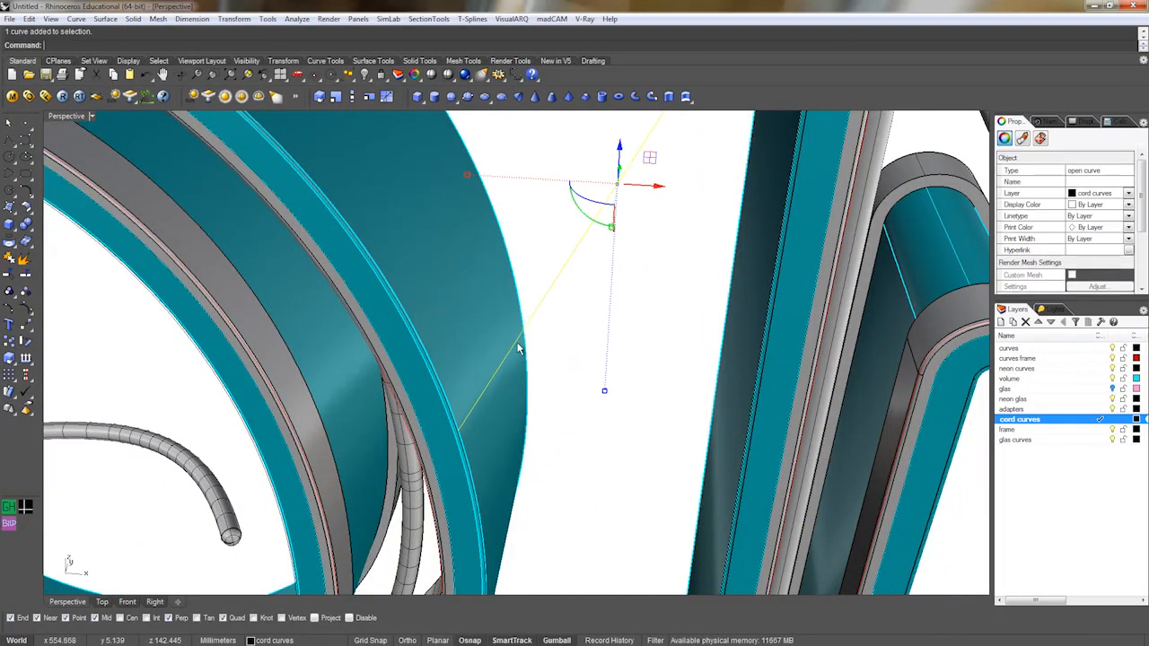
Move the O–N curve's endpoint on the O back to the middle of the letter's depth, working in the Top view.
key("F10")
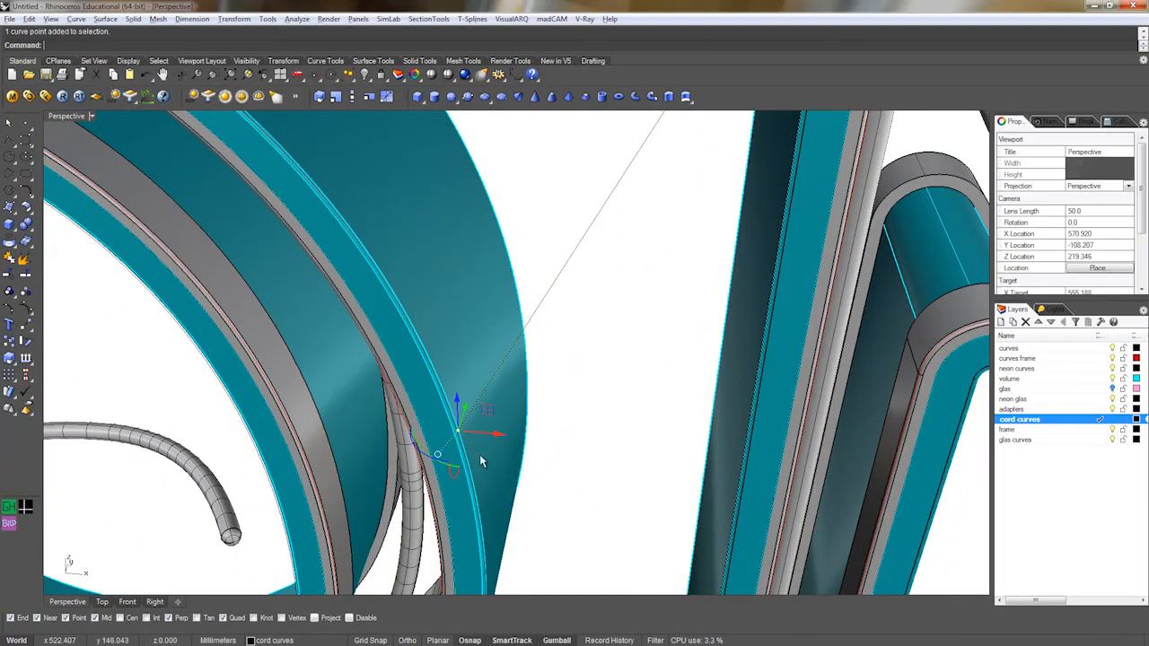
right_click_drag(469, 420, 461, 413)
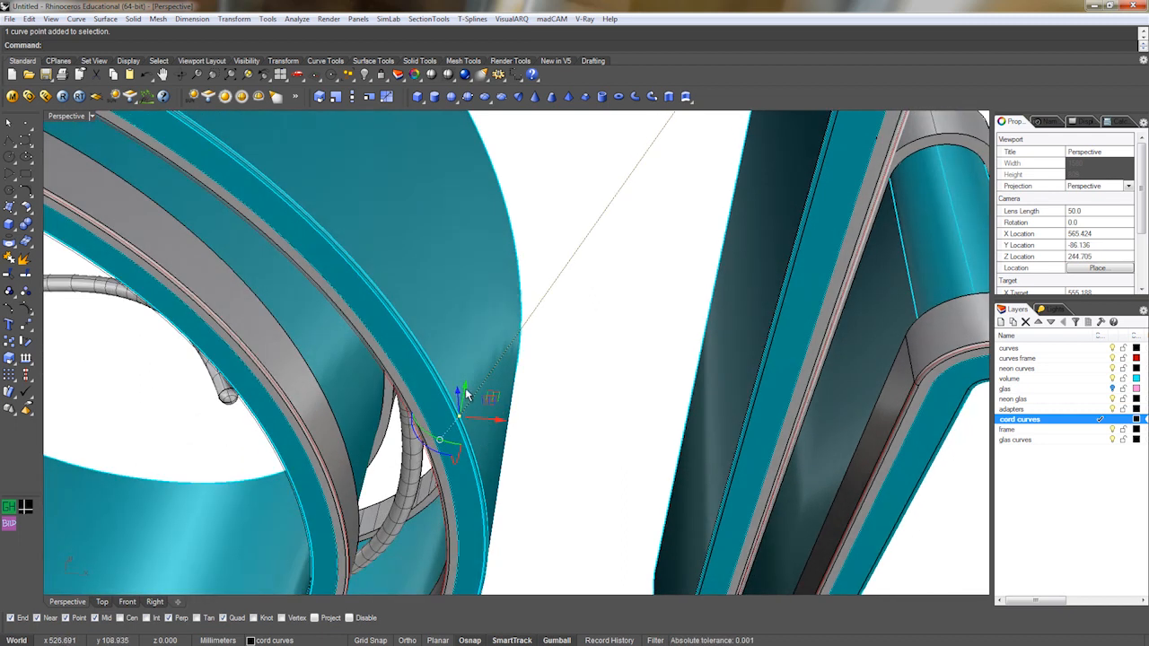
key("ctrl+F1")
scroll(469, 392, "down", 12)
right_click_drag(795, 378, 622, 402)
scroll(628, 399, "up", 7)
left_click_drag(542, 424, 547, 349)
Rebuild the curve between the O and the last N with 4 points.
key("ctrl+F4")
scroll(574, 404, "down", 5)
mouse_move(574, 404)
right_mouse_down()
mouse_move(575, 376)
mouse_move(594, 376)
right_mouse_up()
left_click(565, 289)
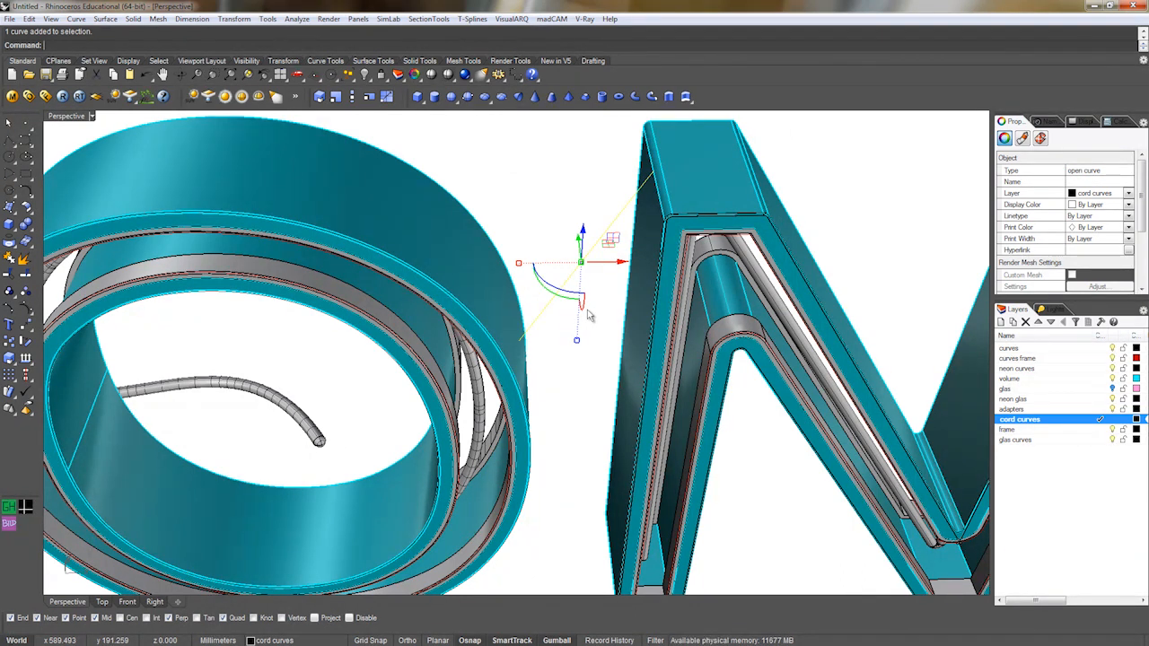
middle_click(584, 347)
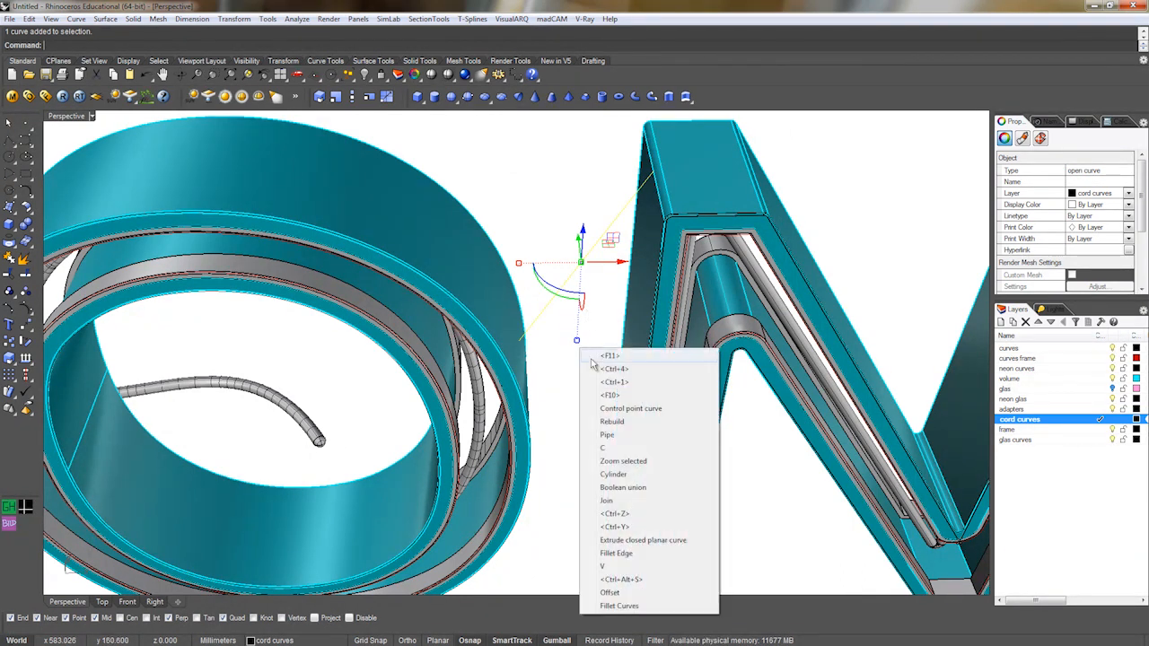
left_click(619, 424)
key("Return")
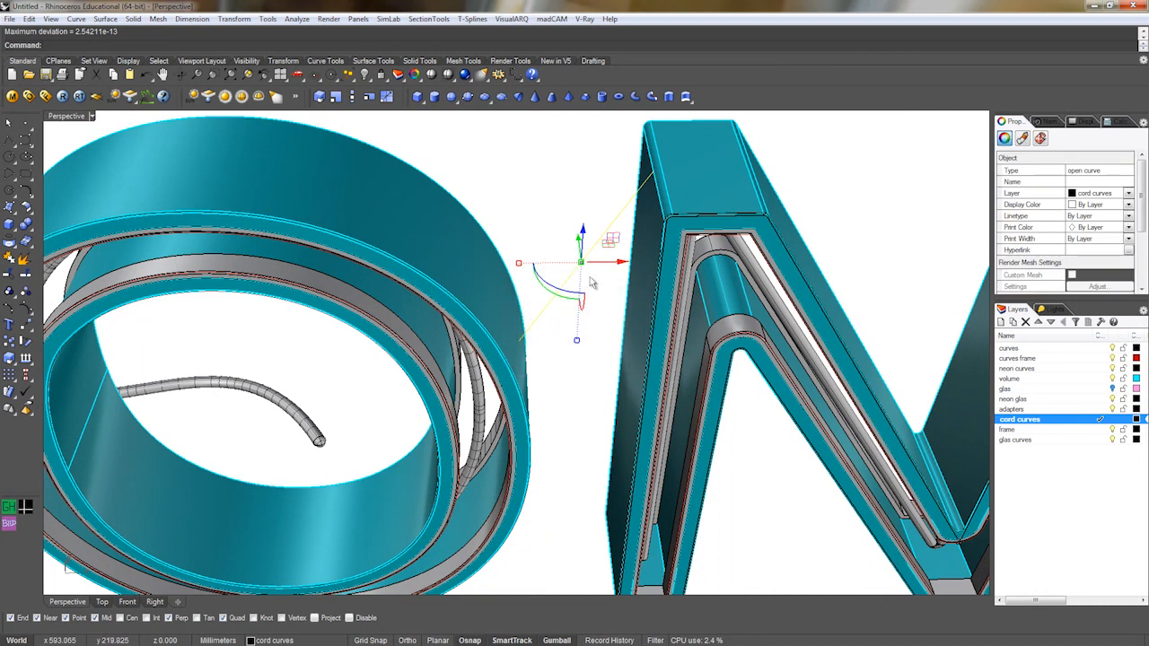
Lower the two middle control points of the O–N curve to give it a hanging shape.
key("F10")
right_click_drag(592, 289, 602, 292)
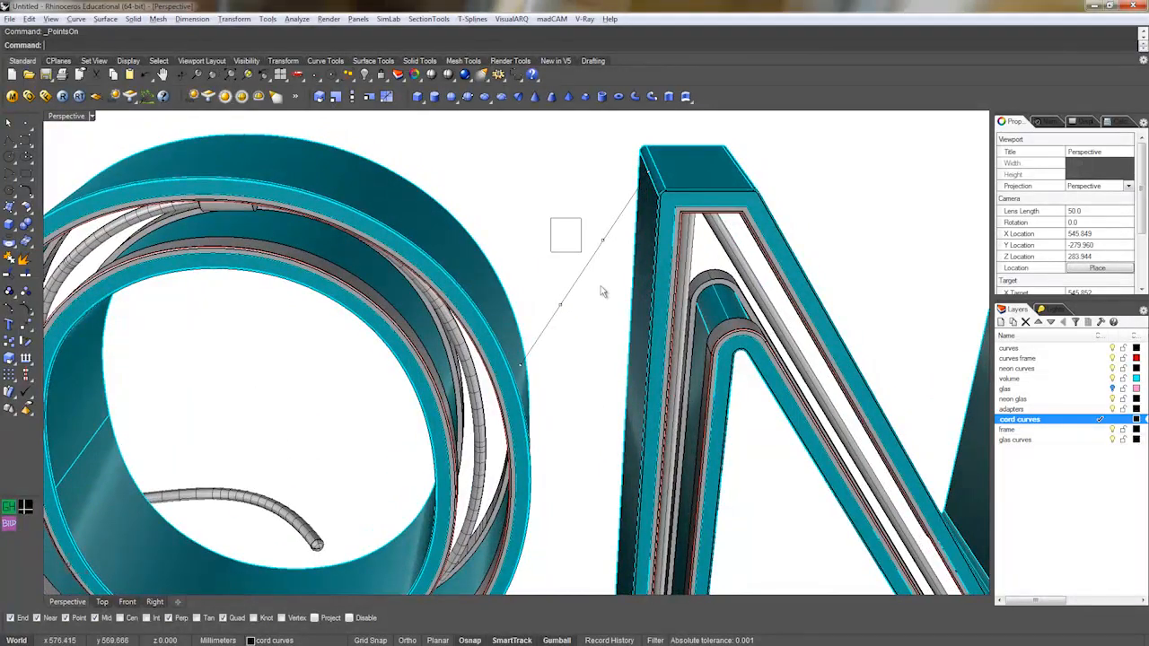
left_click_drag(619, 329, 619, 328)
left_click_drag(612, 252, 615, 299)
left_click_drag(555, 333, 580, 341)
left_click(612, 324)
left_click_drag(636, 265, 648, 269)
Refine the O–N curve's control points so it drops steeply from the N and levels out at the O.
right_click_drag(584, 350, 551, 346)
left_click_drag(622, 190, 626, 195)
right_click_drag(604, 395, 600, 323)
left_click(610, 330)
left_click_drag(621, 312, 583, 417)
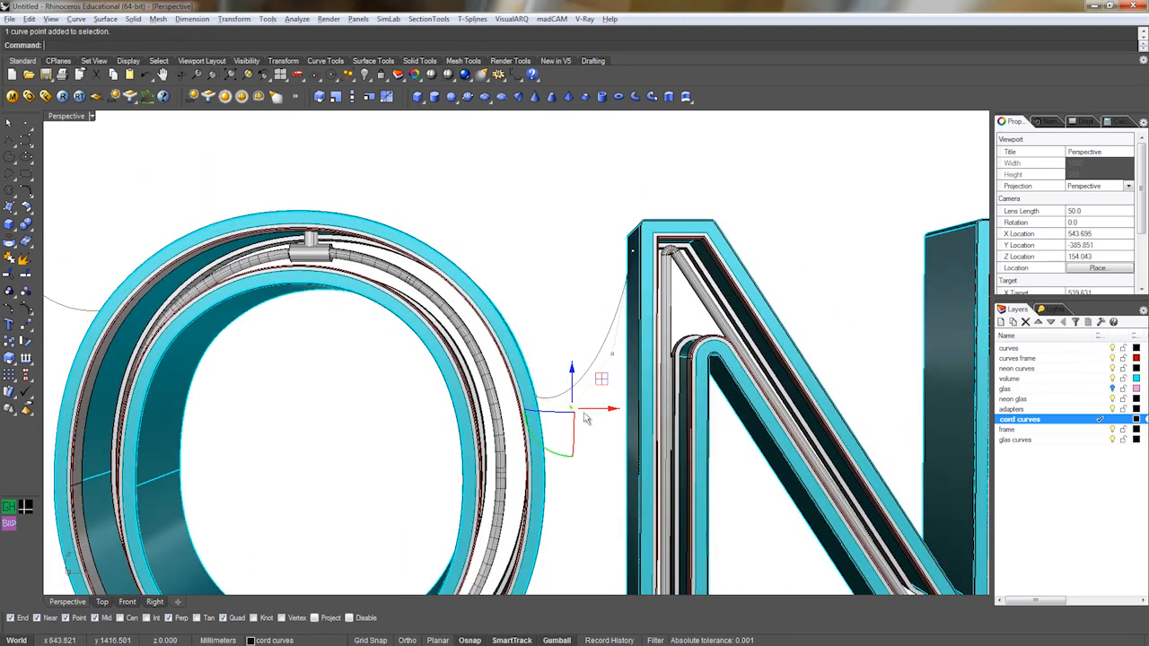
left_click(604, 381)
scroll(595, 418, "down", 5)
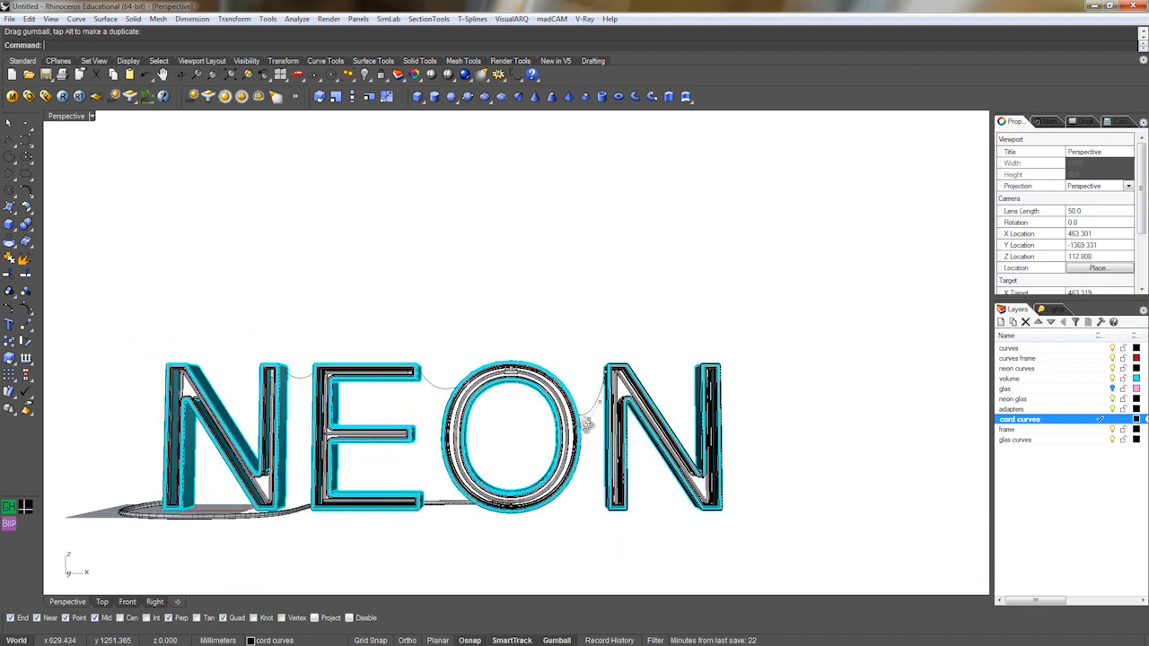
Examine the hanging cord curves between the letters from several angles.
scroll(596, 408, "up", 8)
right_click_drag(581, 415, 616, 403)
scroll(606, 406, "down", 9)
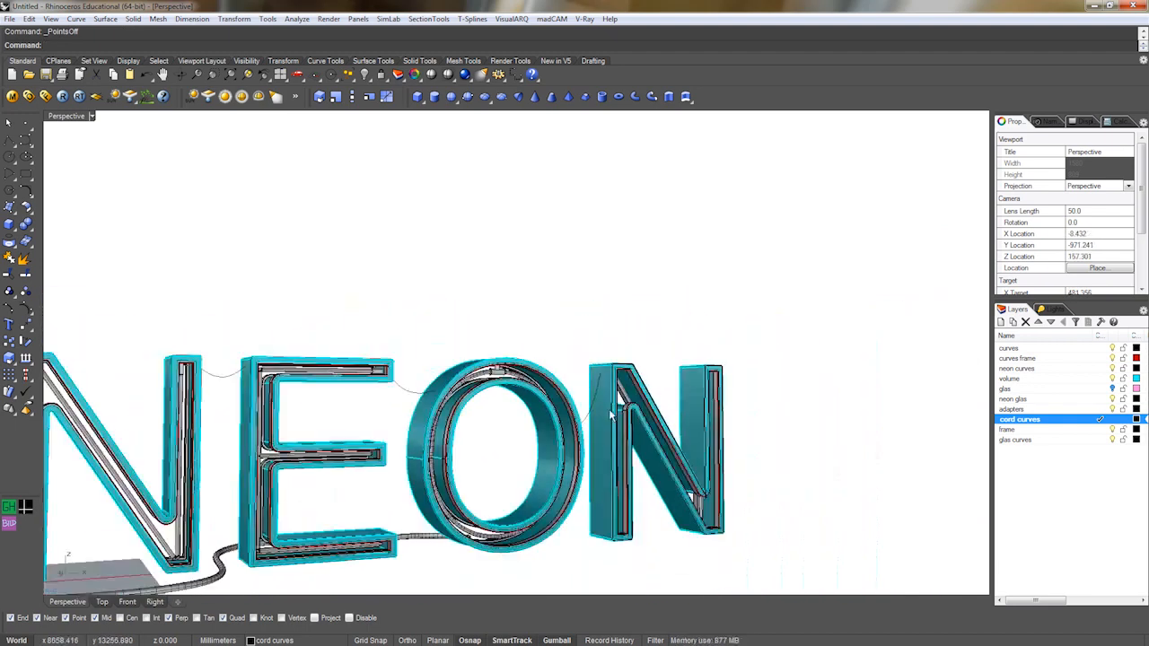
right_click_drag(455, 461, 574, 426, "shift")
scroll(481, 377, "up", 2)
scroll(503, 373, "up", 5)
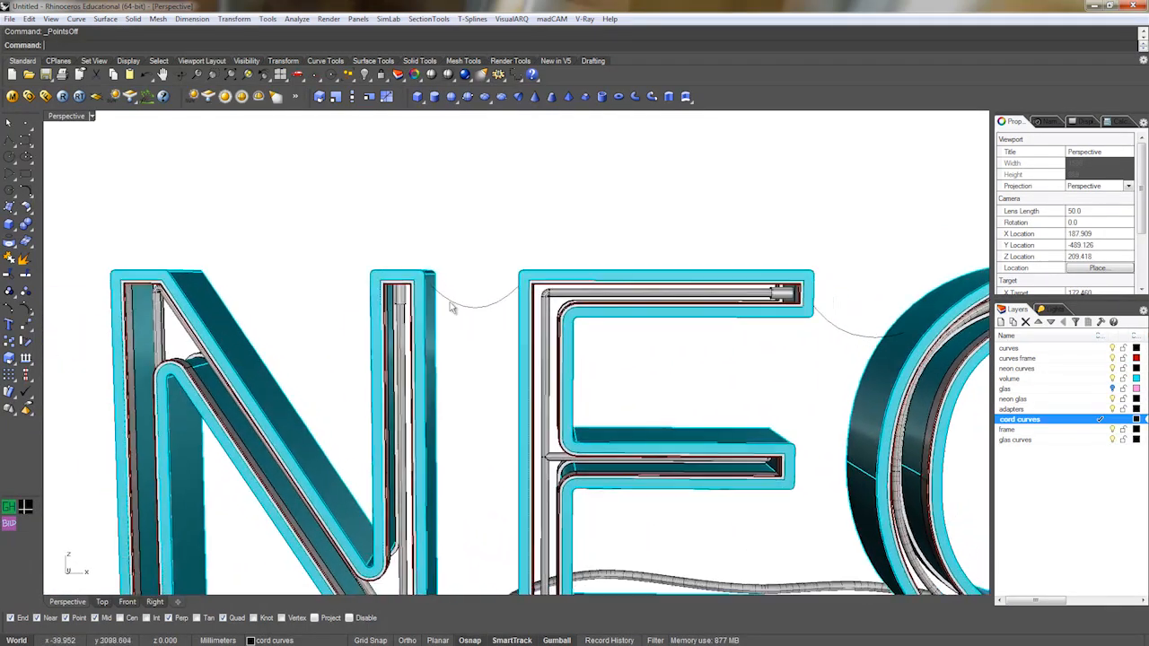
scroll(439, 300, "up", 4)
scroll(680, 365, "down", 5)
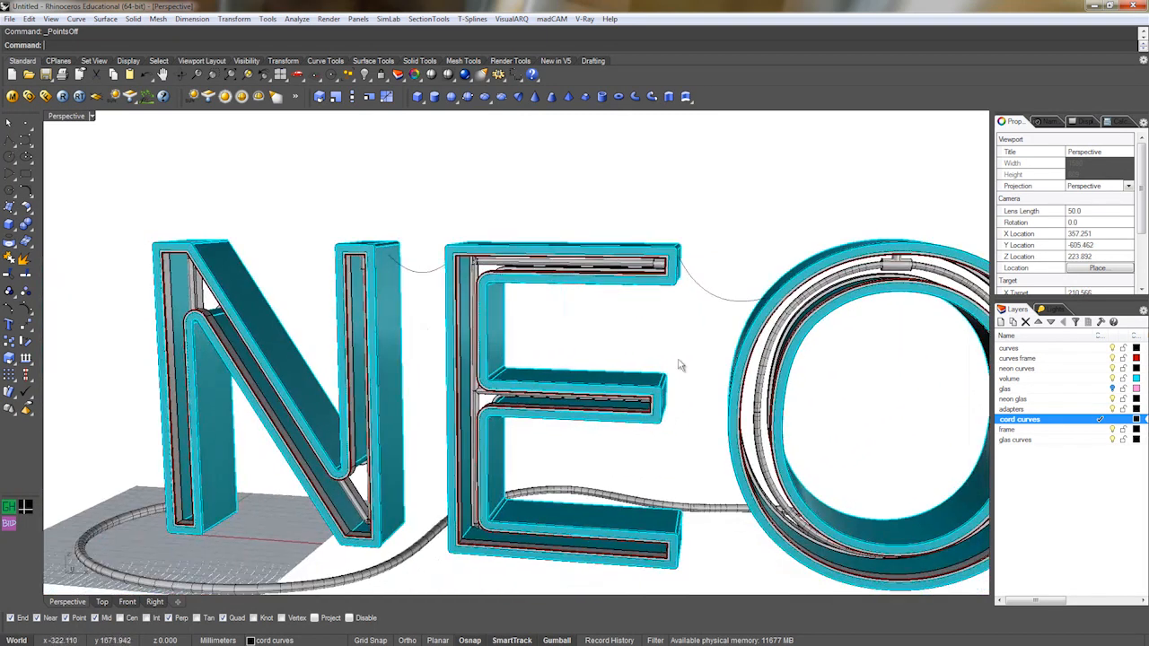
Create a layer named "cord adapter" and make it the current layer.
left_click(1000, 322)
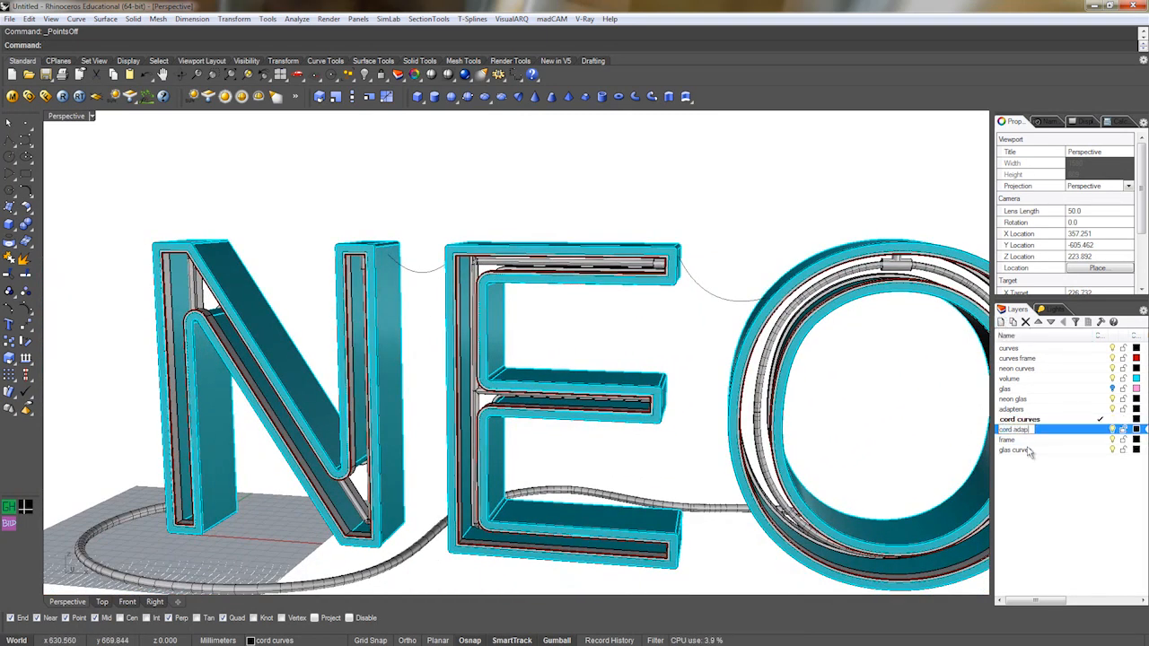
double_click(1044, 430)
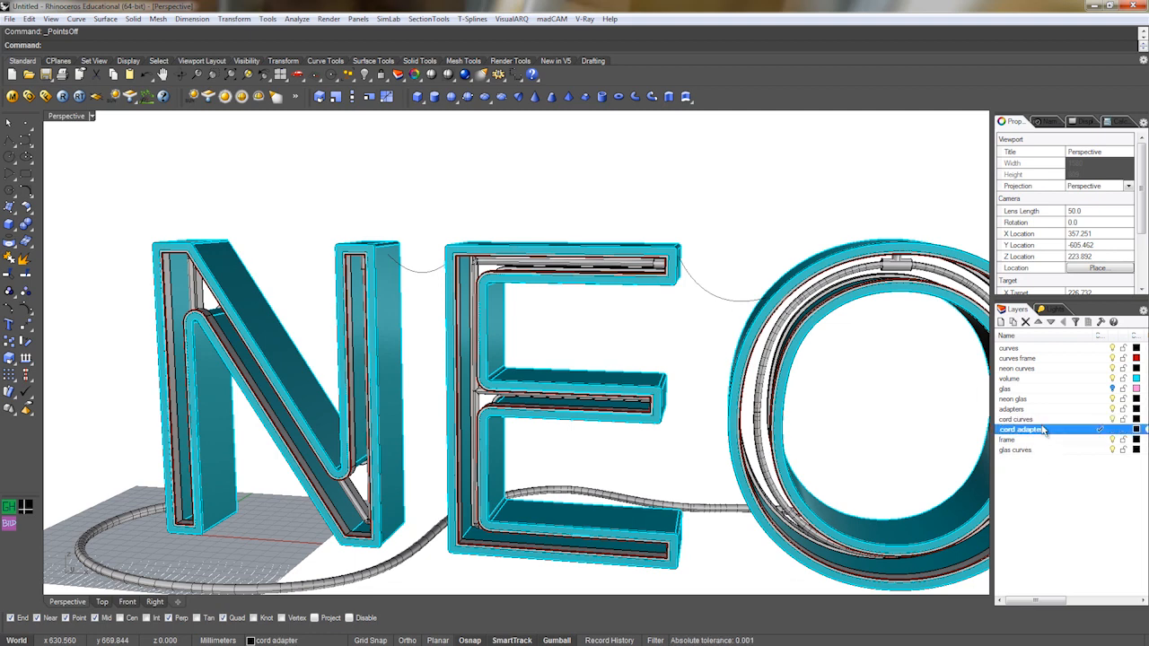
Create a small vertical solid cylinder at the top of the first N's right stroke, at the hanging curve's end.
right_click_drag(552, 334, 519, 312)
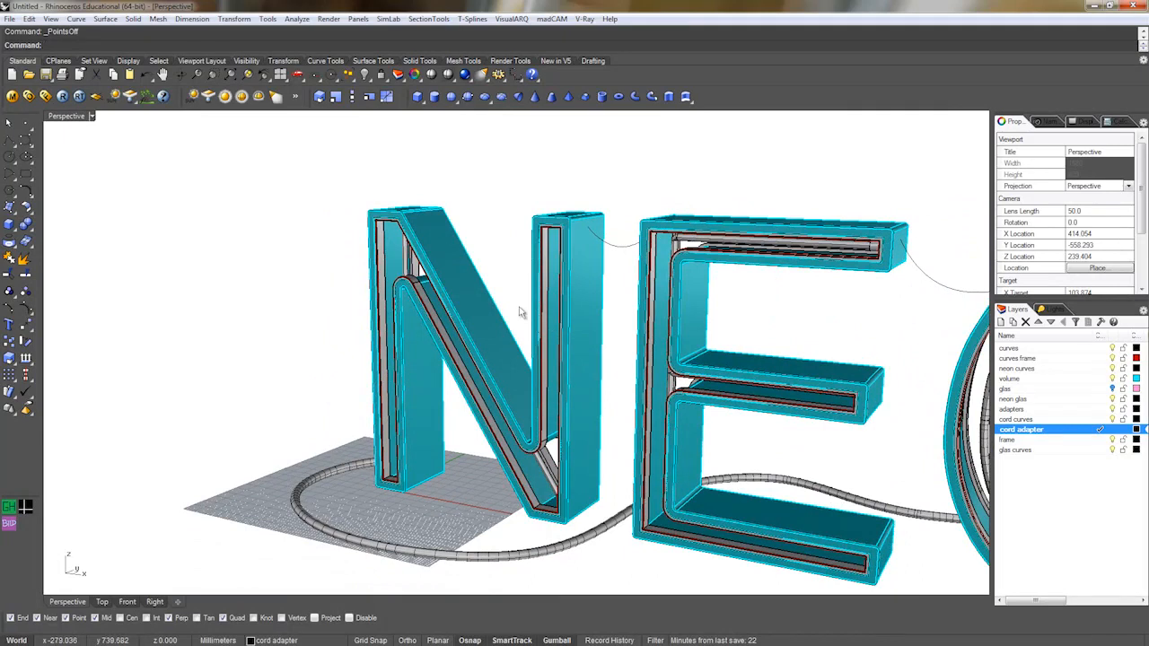
left_click(15, 235)
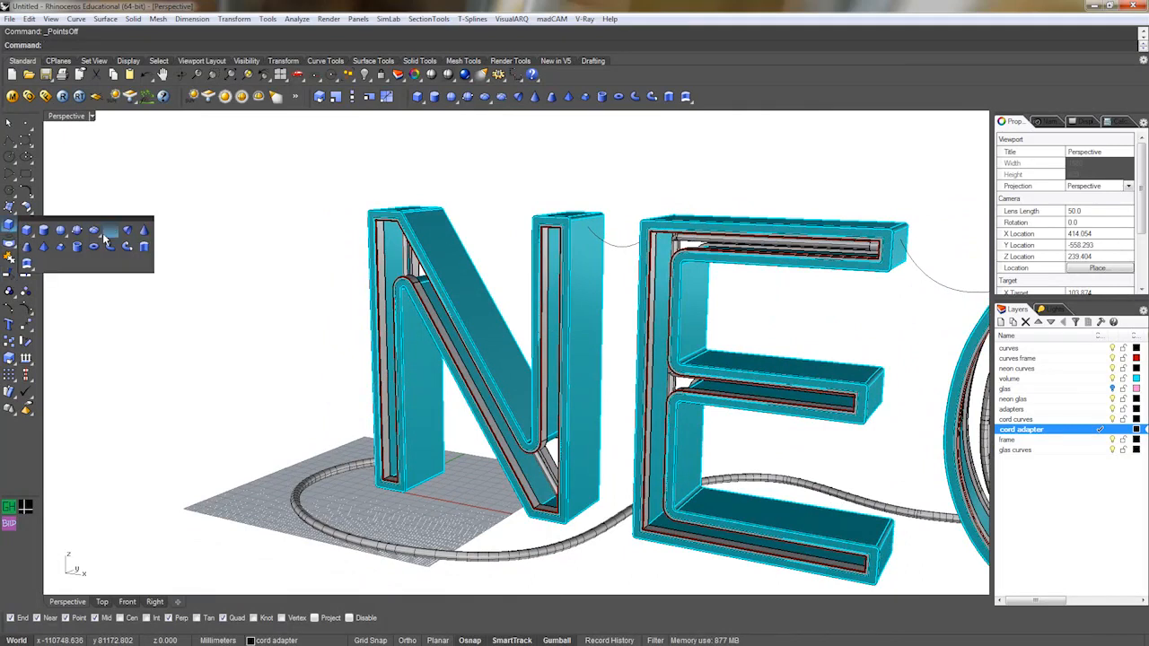
left_click(43, 232)
scroll(584, 257, "up", 5)
left_click(585, 258)
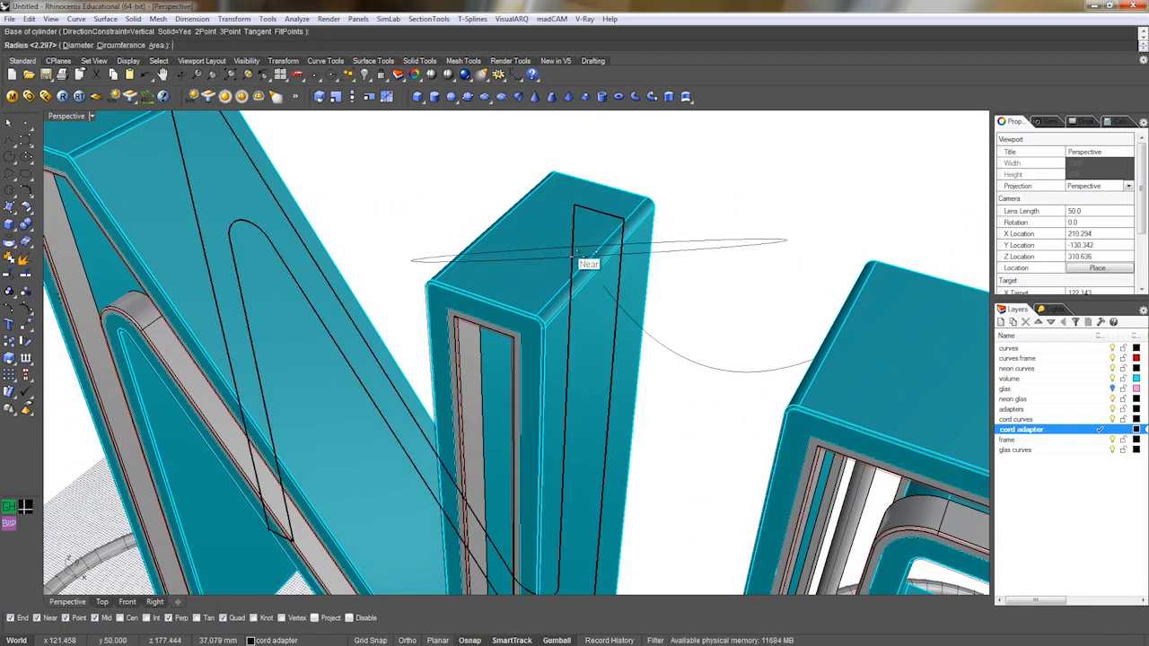
left_click(591, 255)
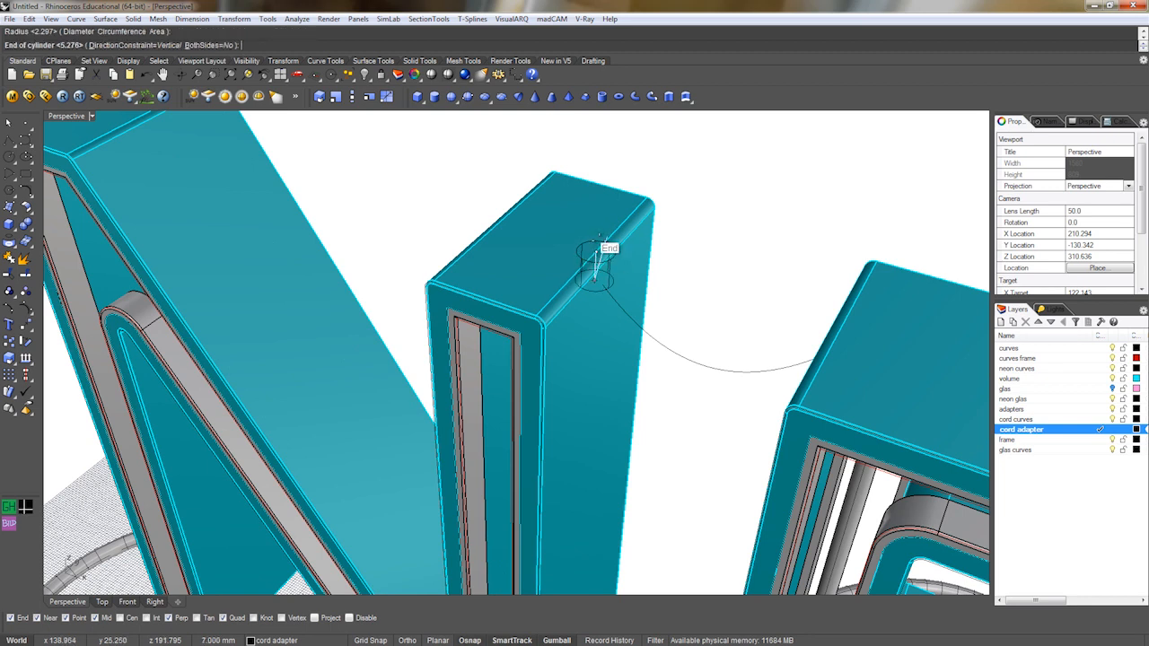
left_click(597, 241)
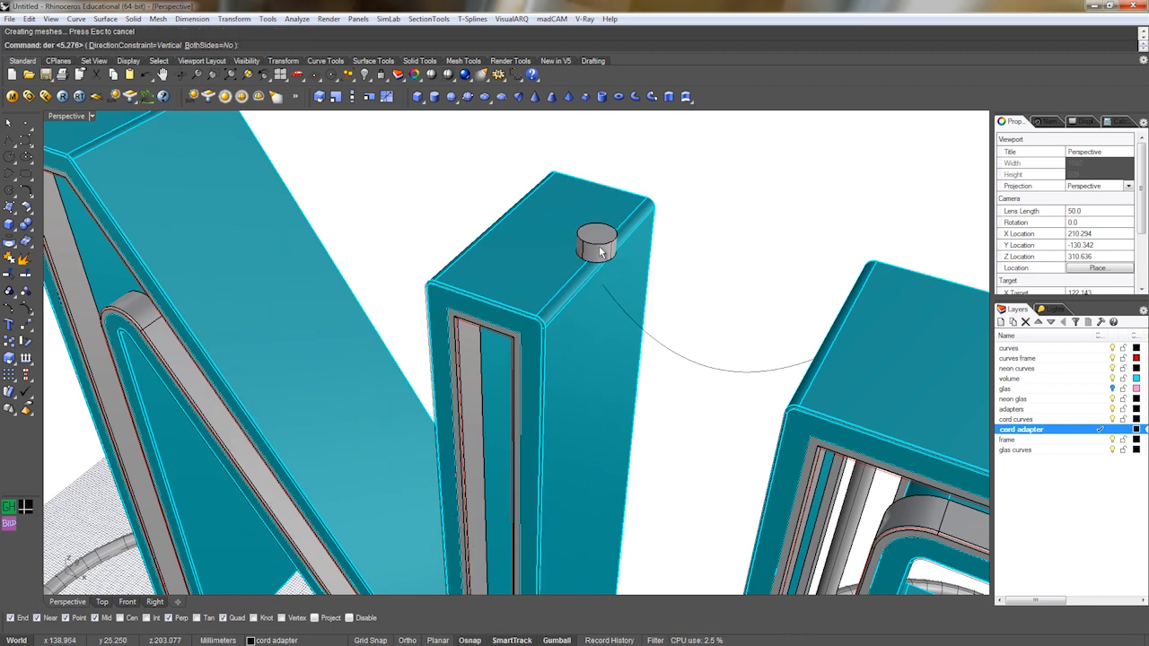
Try a 0.5 mm fillet on the top edge of the new cord adapter cylinder.
scroll(601, 251, "up", 5)
left_click(603, 256)
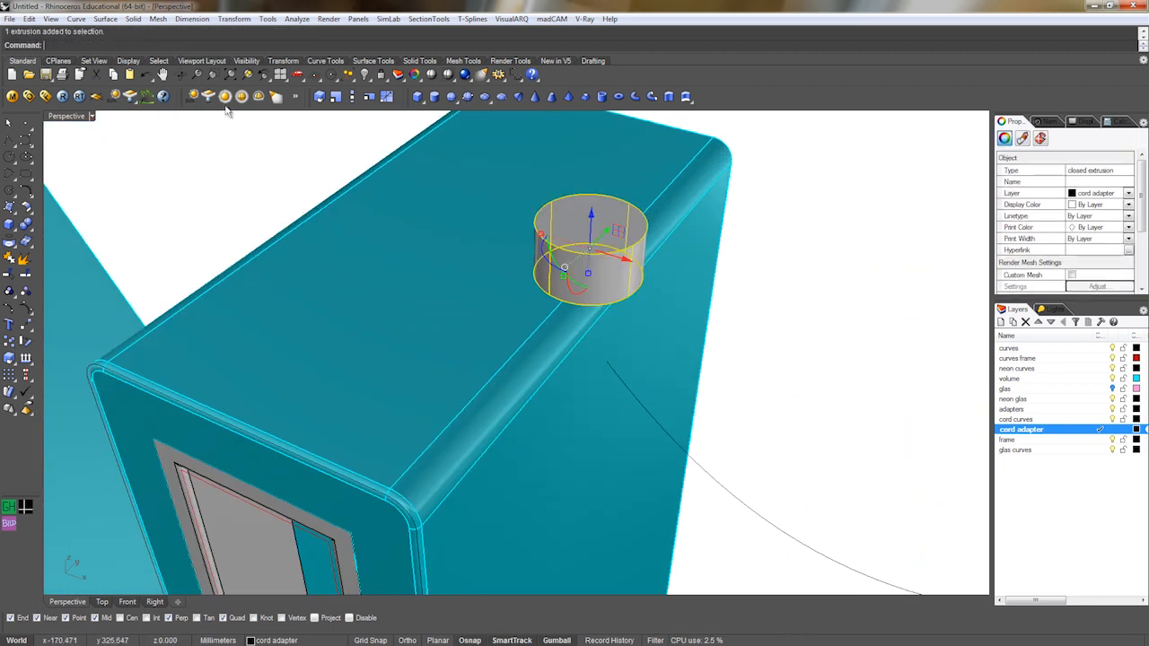
left_click(134, 19)
left_click(289, 315)
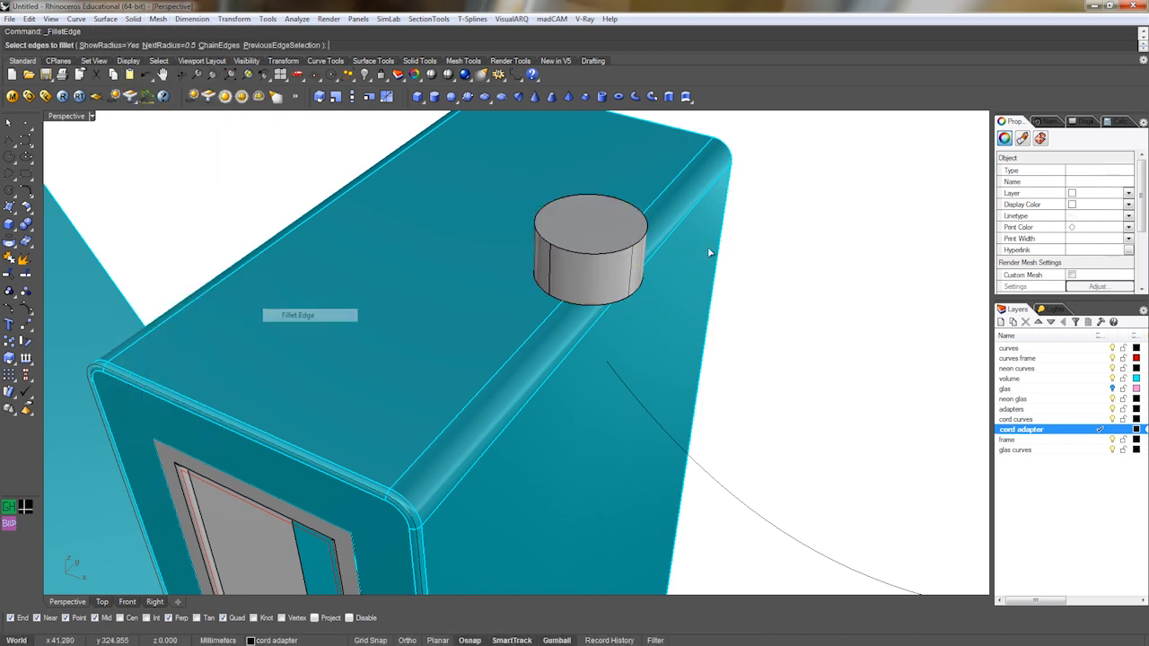
left_click(646, 244)
key("Return")
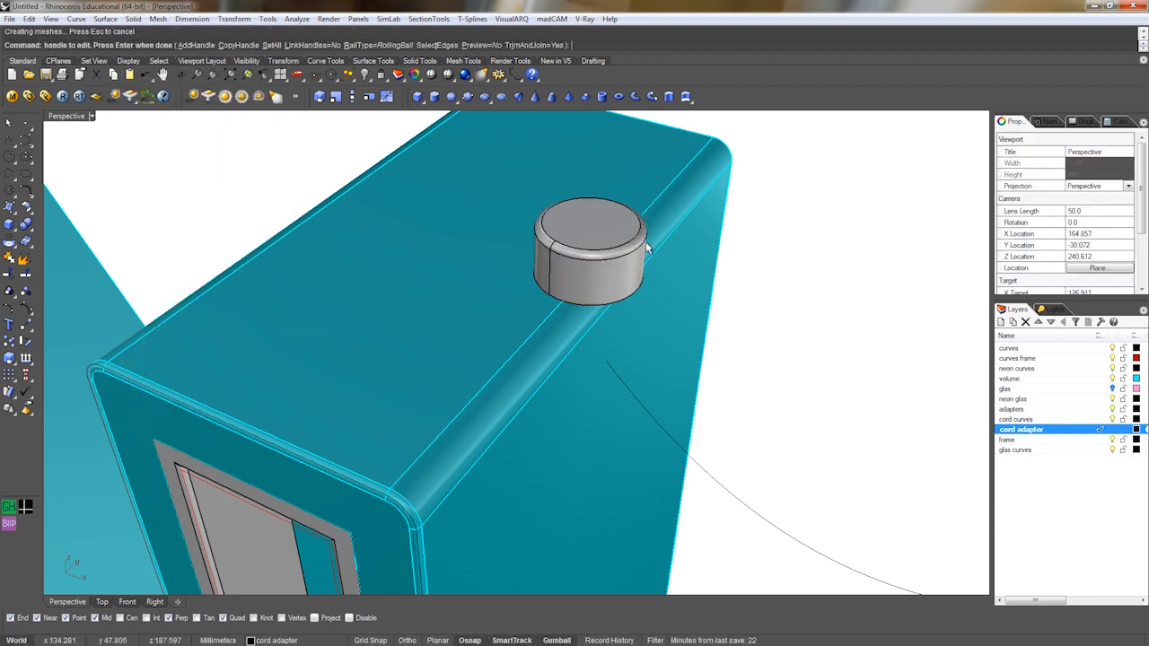
Fillet the top edge of the cord adapter cylinder with a radius of 1.
left_click(388, 97)
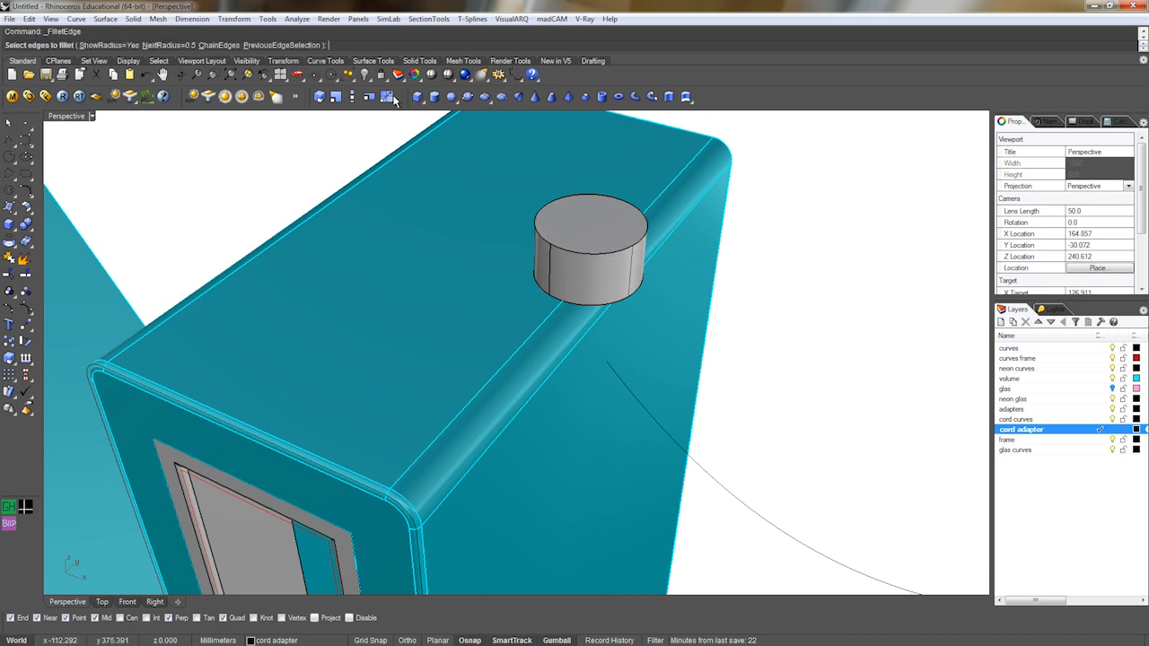
left_click(171, 45)
type("1")
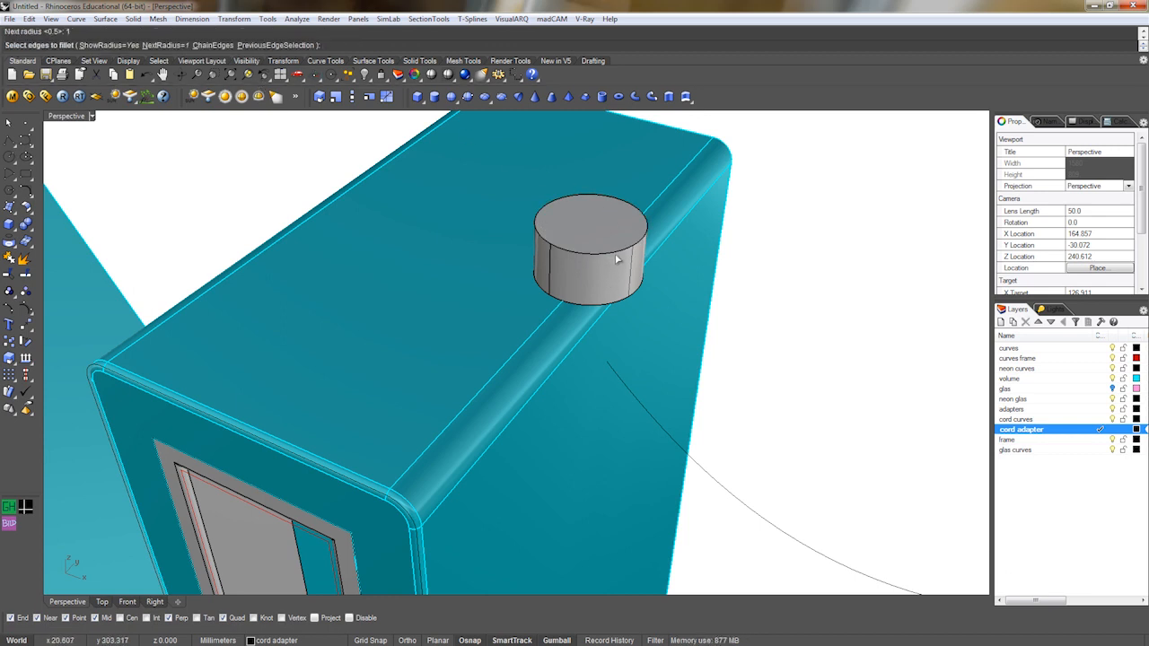
left_click(616, 254)
key("Return")
key("Return")
Rotate the filleted cord adapter on its side so its rounded face points towards the E.
left_click(612, 273)
right_click_drag(615, 291, 644, 244)
left_click_drag(643, 245, 644, 245)
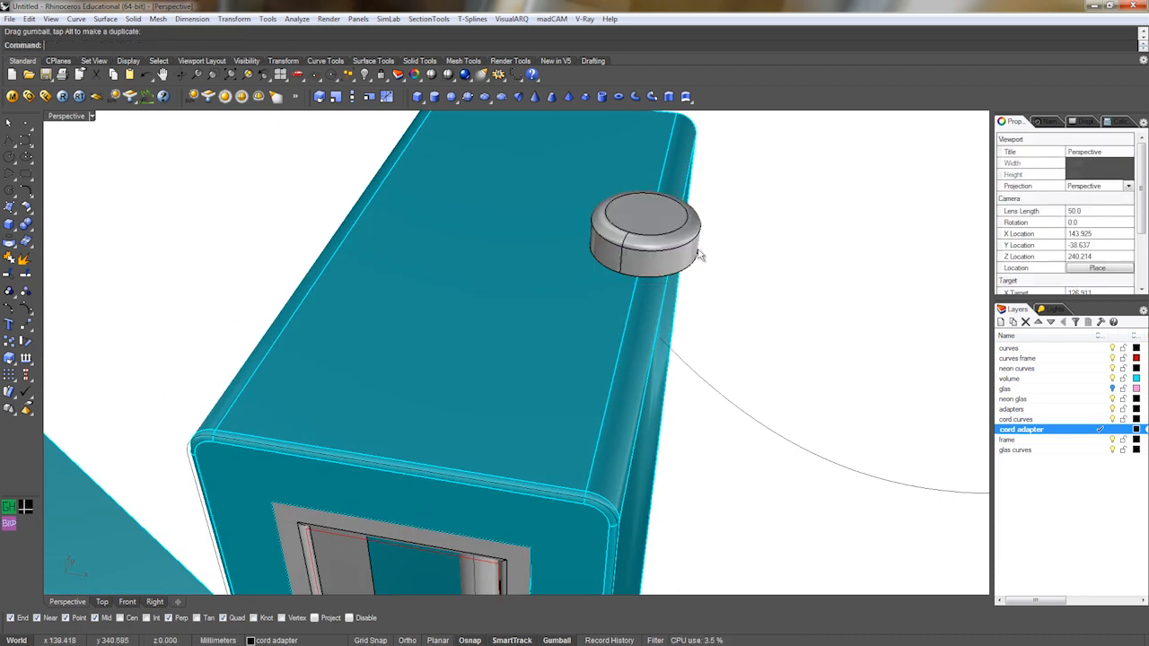
scroll(698, 254, "up", 3)
left_click(688, 253)
right_click_drag(685, 252, 676, 260)
left_click_drag(601, 297, 757, 351)
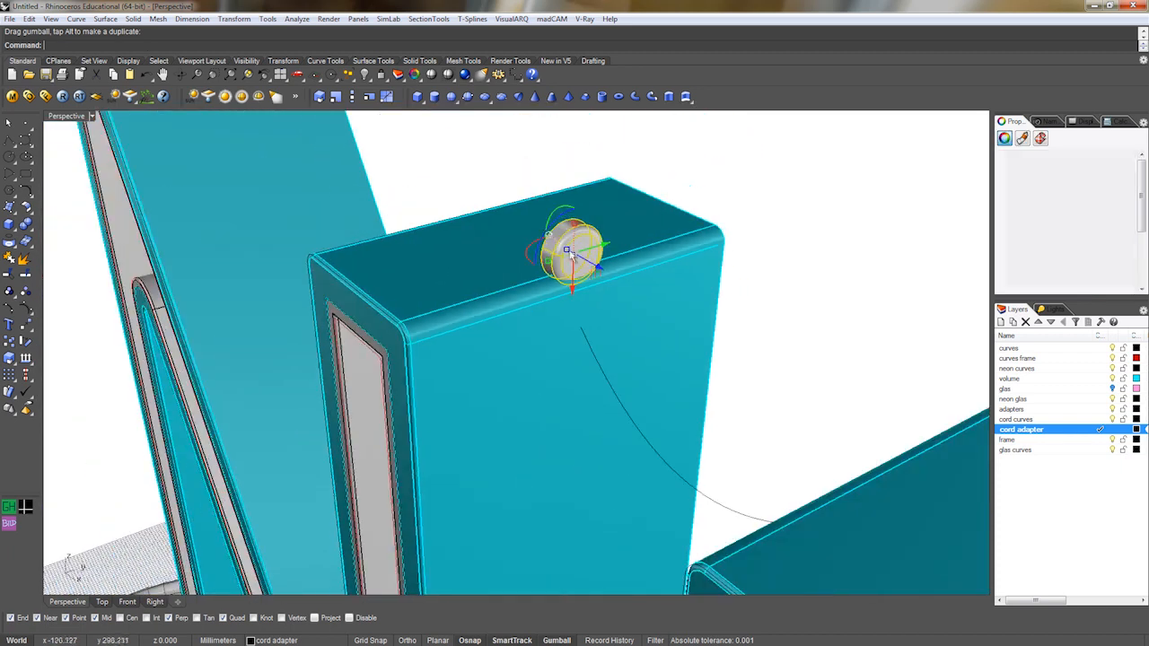
Try lowering the cord adapter to the end of the N–E curve, and undo the move.
left_click_drag(569, 253, 574, 328)
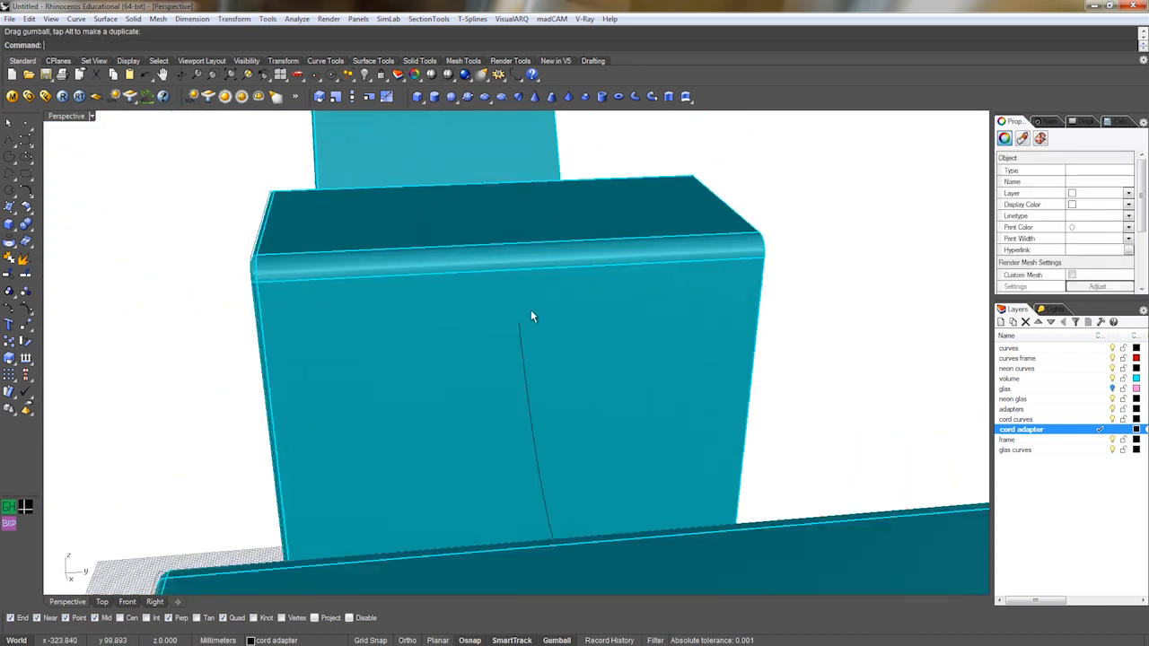
scroll(531, 310, "up", 6)
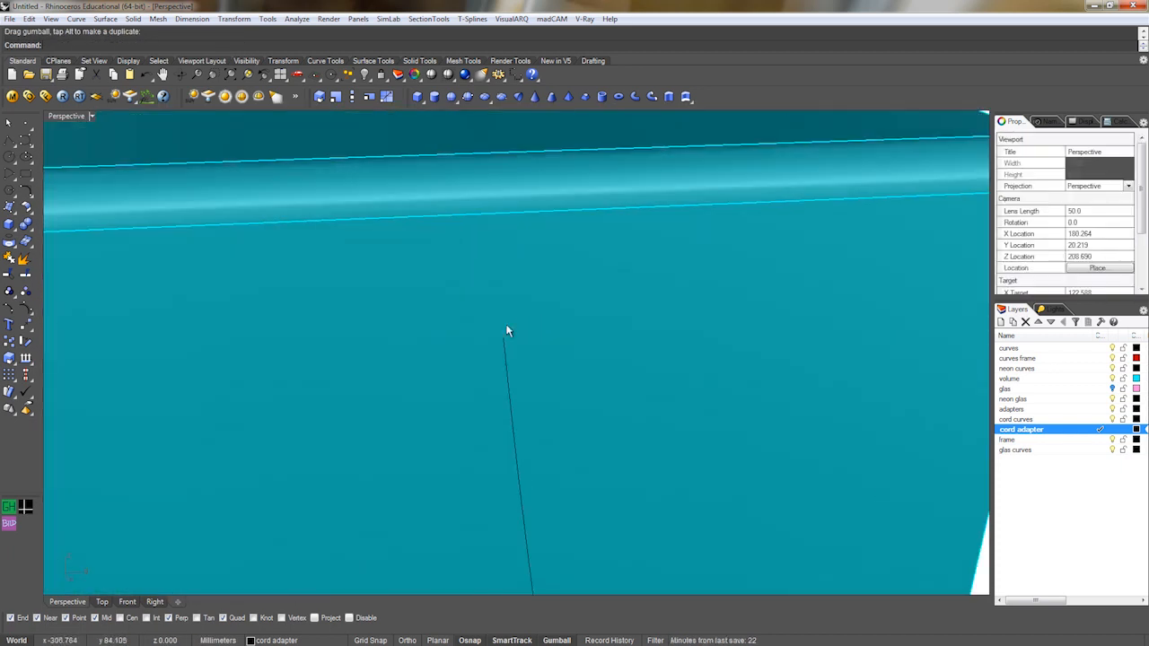
right_click_drag(508, 329, 643, 308)
scroll(647, 306, "down", 6)
left_click(644, 309)
key("Escape")
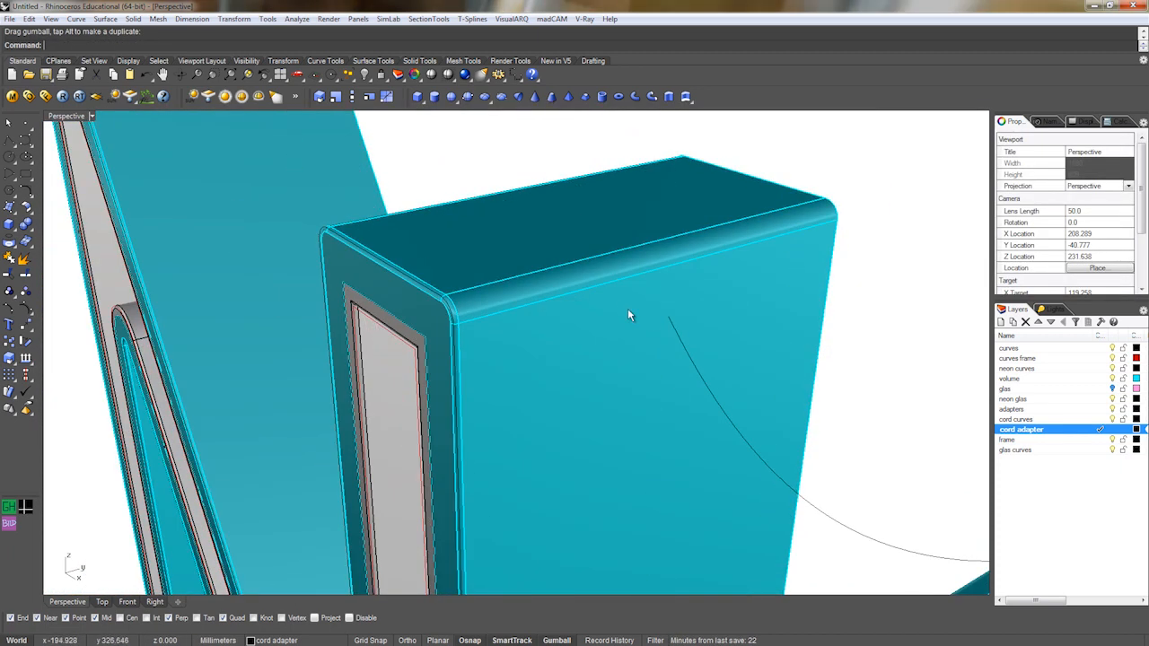
key("ctrl+z")
Move the cord adapter down to the N–E curve's end and seat it in the N's side face with only the rim protruding.
left_click_drag(684, 229, 709, 348)
right_click_drag(709, 348, 666, 334)
scroll(665, 334, "up", 4)
scroll(669, 341, "down", 3)
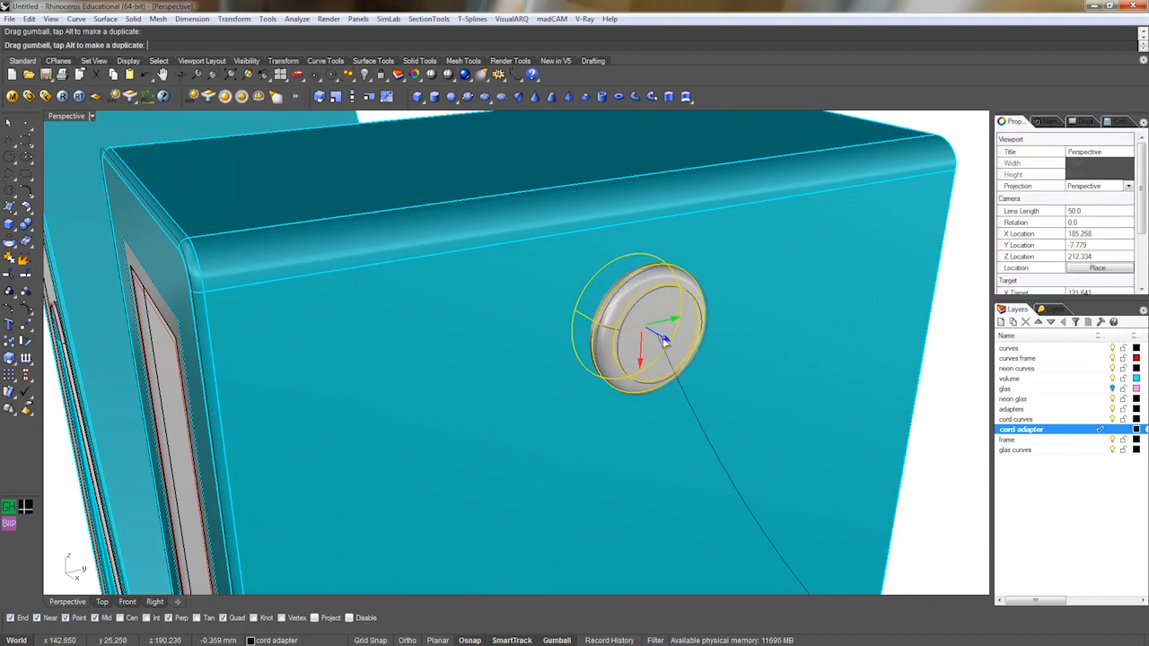
key("Escape")
Copy the N's cord adapter across to the E's facing side at the other end of the hanging curve.
scroll(652, 344, "down", 5)
left_click(674, 335)
scroll(679, 334, "down", 5)
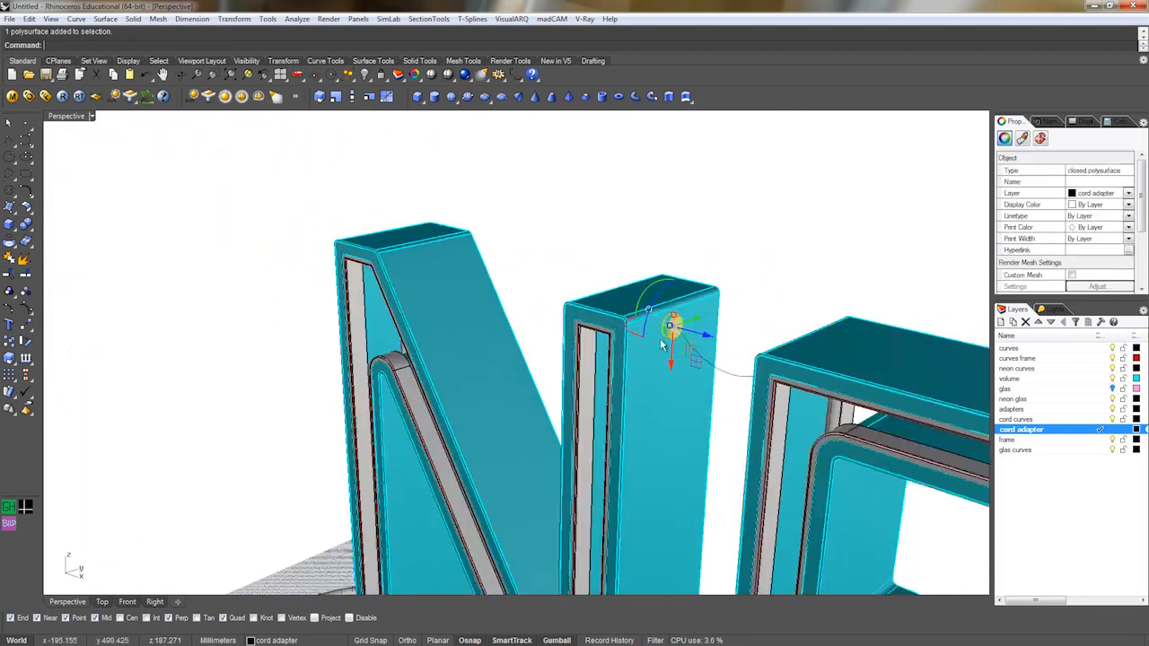
scroll(582, 329, "up", 6)
scroll(530, 318, "up", 3)
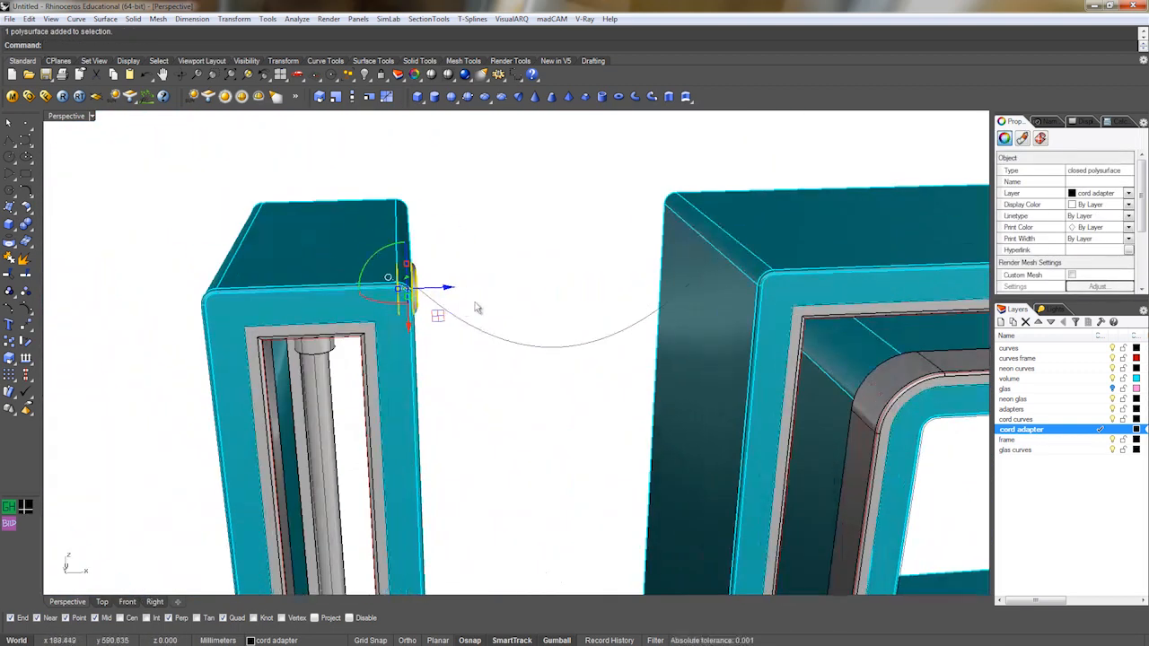
left_click_drag(444, 291, 730, 295)
scroll(682, 265, "up", 5)
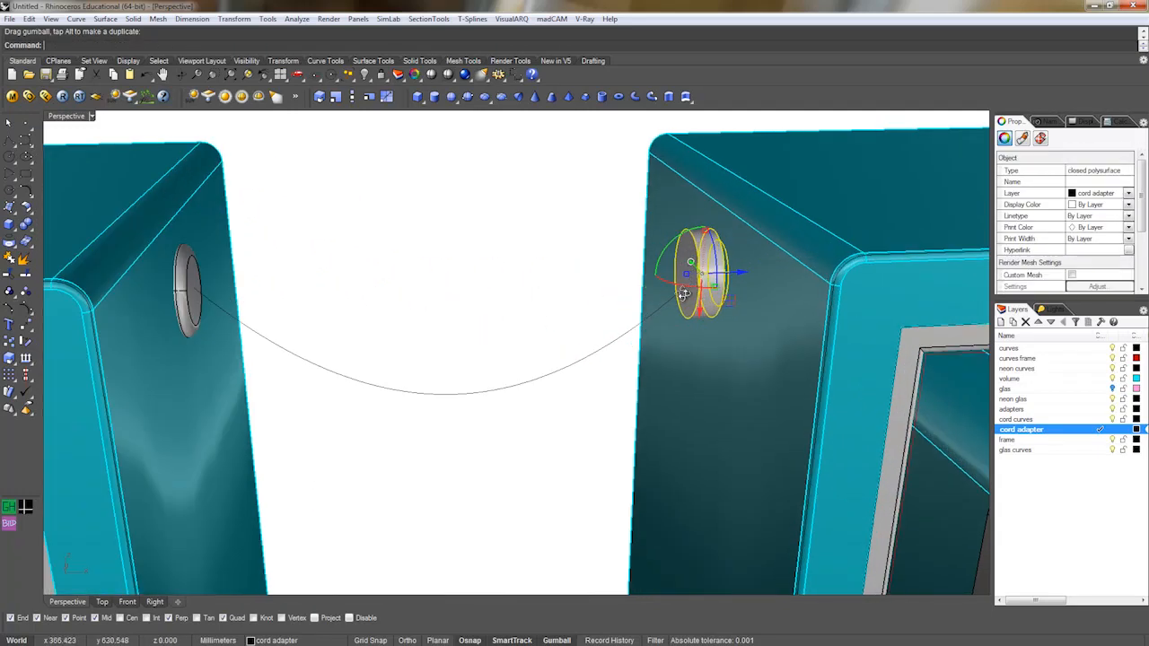
Turn the E's adapter copy around to face the N and push it into the E's side face.
left_click_drag(696, 261, 746, 218)
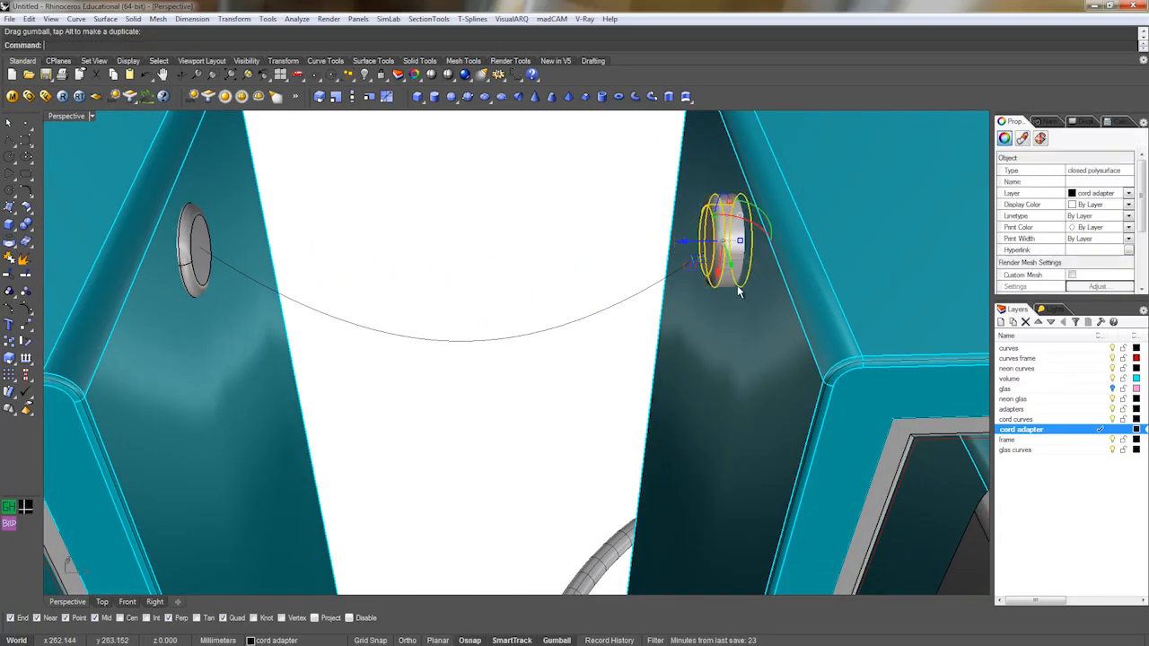
right_click_drag(731, 261, 729, 231)
left_click_drag(704, 266, 725, 268)
key("Escape")
Place a copy of the E's cord adapter on the end of its top arm and seat it at the E–O curve.
scroll(725, 268, "down", 4)
right_click_drag(725, 267, 320, 296)
left_click(705, 270)
scroll(705, 271, "down", 7)
scroll(319, 297, "up", 1)
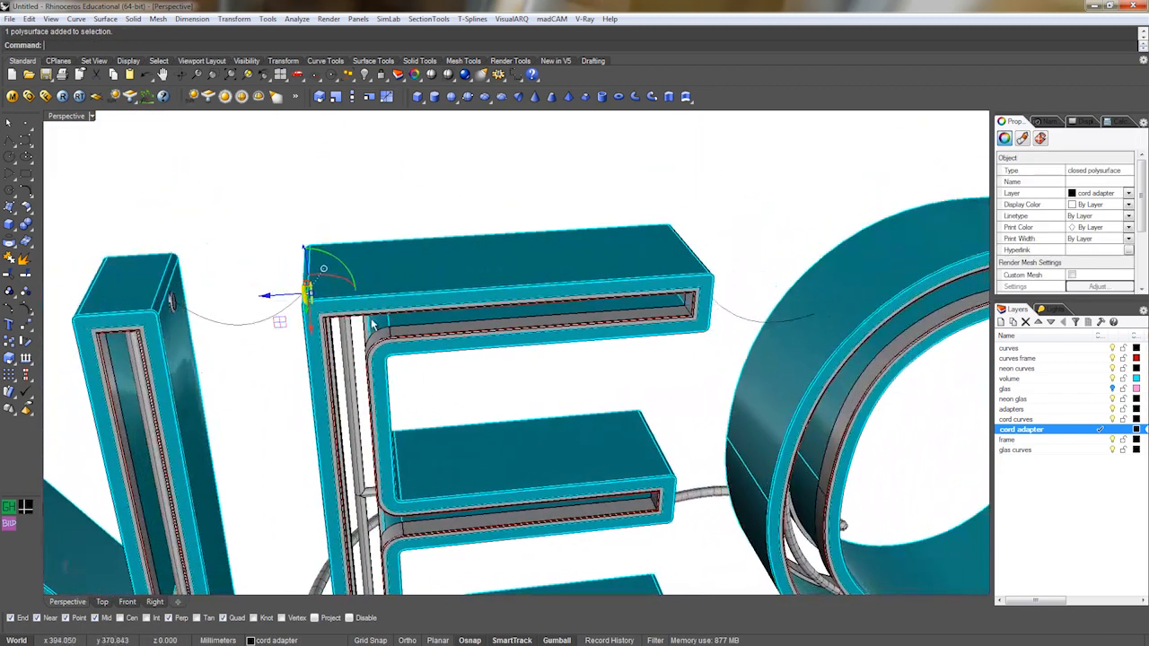
left_click_drag(271, 297, 680, 270)
right_click_drag(744, 302, 637, 332)
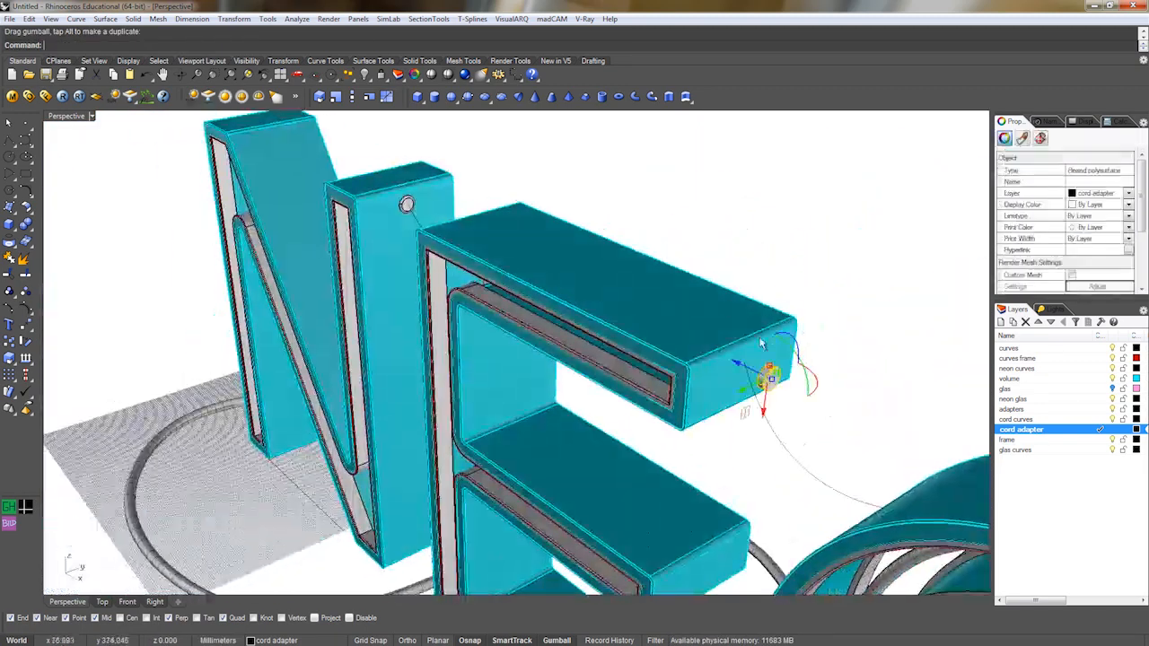
scroll(761, 341, "up", 7)
left_click_drag(831, 453, 742, 419)
key("Escape")
Copy the cord adapter to the O's side facing the E and lower it to the hanging curve's end.
scroll(743, 421, "down", 8)
right_click_drag(738, 423, 460, 339, "shift")
scroll(650, 373, "up", 12)
left_click(618, 332)
left_click(574, 319)
scroll(697, 410, "down", 8)
left_click_drag(535, 308, 769, 349)
right_click_drag(775, 380, 704, 316, "shift")
left_click_drag(677, 296, 675, 413)
left_click_drag(713, 381, 739, 385)
scroll(715, 379, "up", 4)
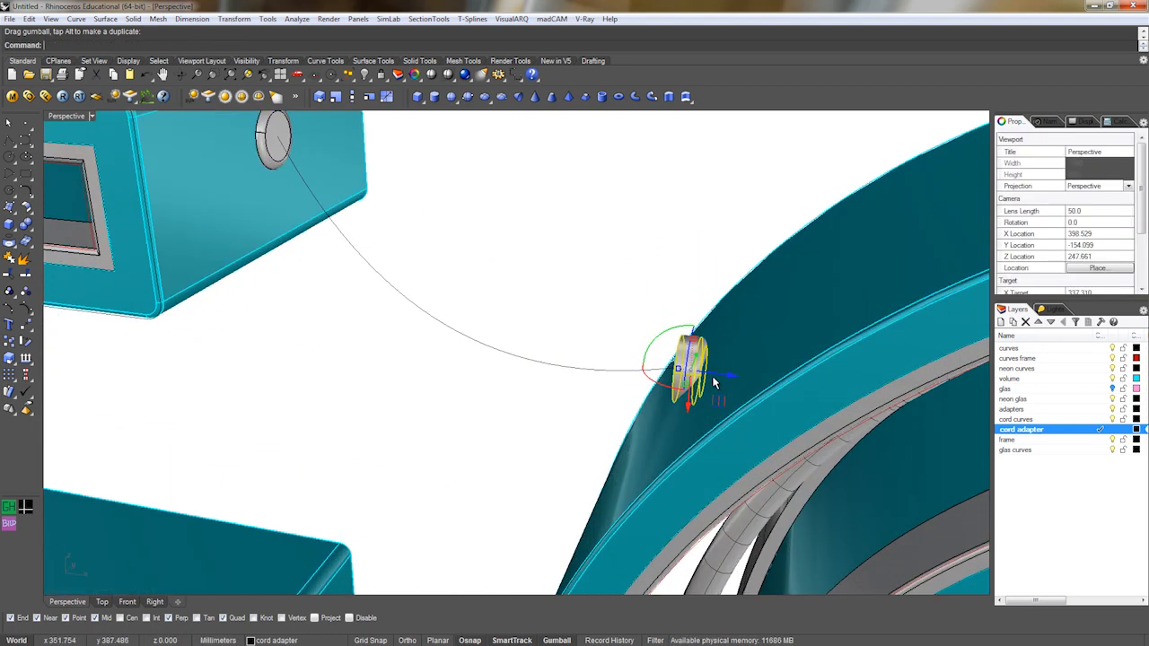
Tilt the O's cord adapter to follow the curved outer wall and sink it in so only the rim protrudes.
scroll(714, 383, "up", 4)
left_click_drag(632, 321, 633, 431)
right_click_drag(633, 430, 793, 254)
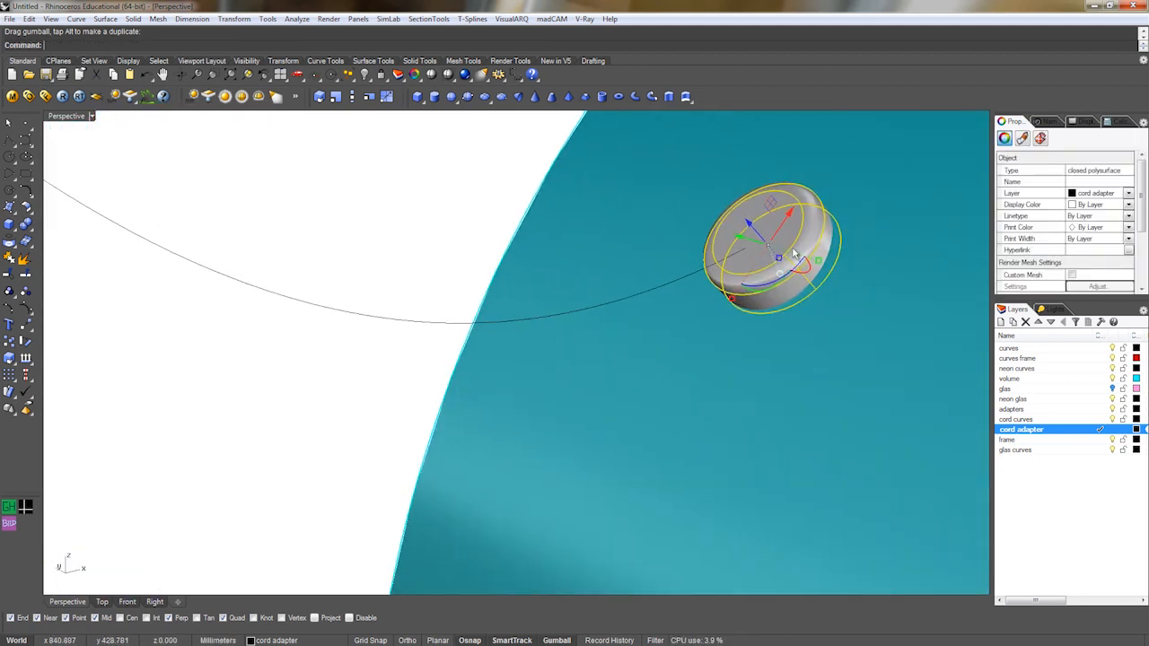
left_click_drag(754, 230, 766, 247)
right_click_drag(790, 262, 743, 332)
left_click_drag(718, 338, 723, 326)
right_click_drag(675, 289, 697, 344)
Copy the O's adapter to its opposite side at the O–N curve's end, rotating and seating it in the outer wall.
scroll(277, 349, "down", 10)
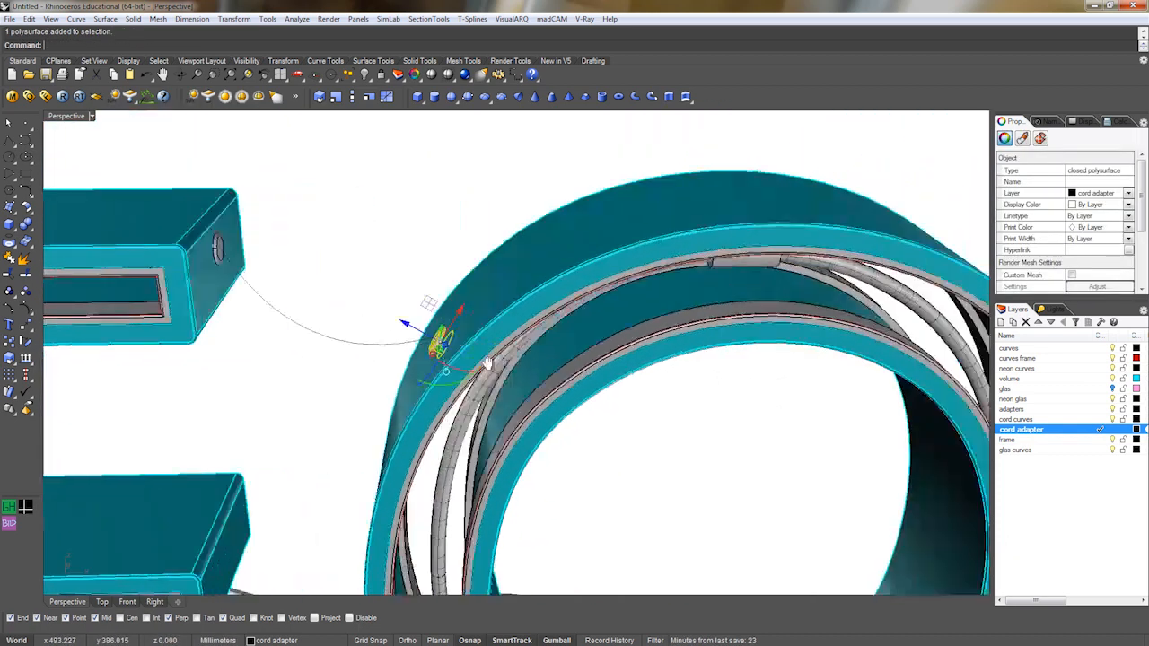
left_click_drag(367, 305, 716, 377)
scroll(709, 449, "up", 8)
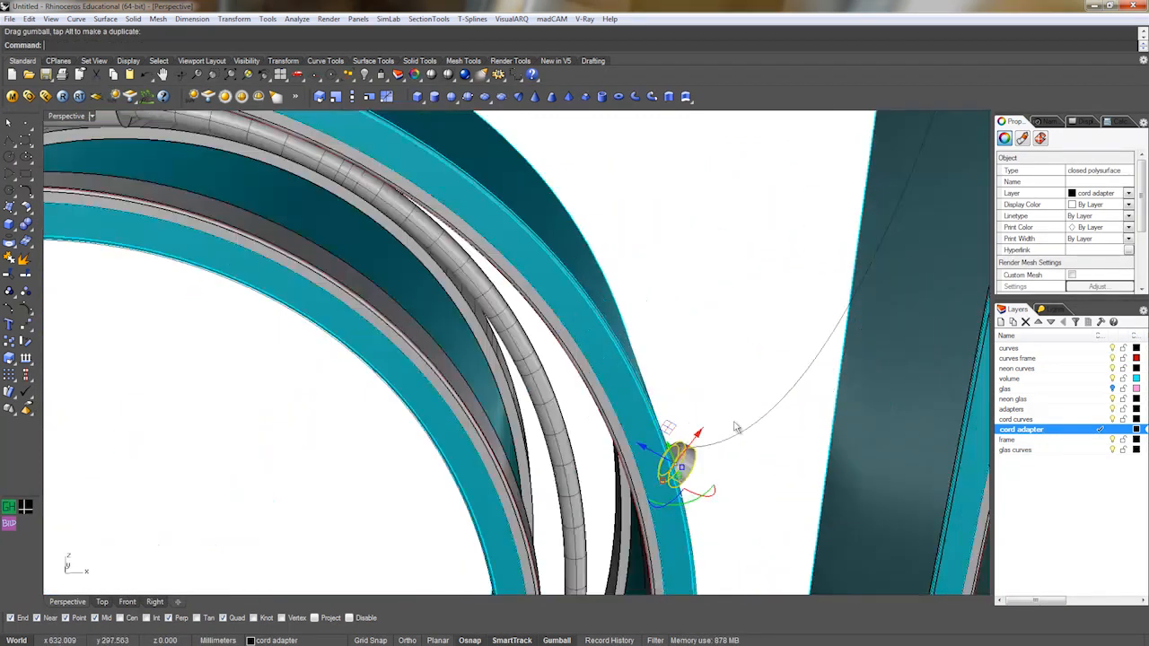
left_click_drag(705, 500, 610, 462)
right_click_drag(745, 470, 695, 420)
left_click_drag(696, 415, 674, 420)
scroll(674, 420, "down", 3)
scroll(686, 426, "down", 12)
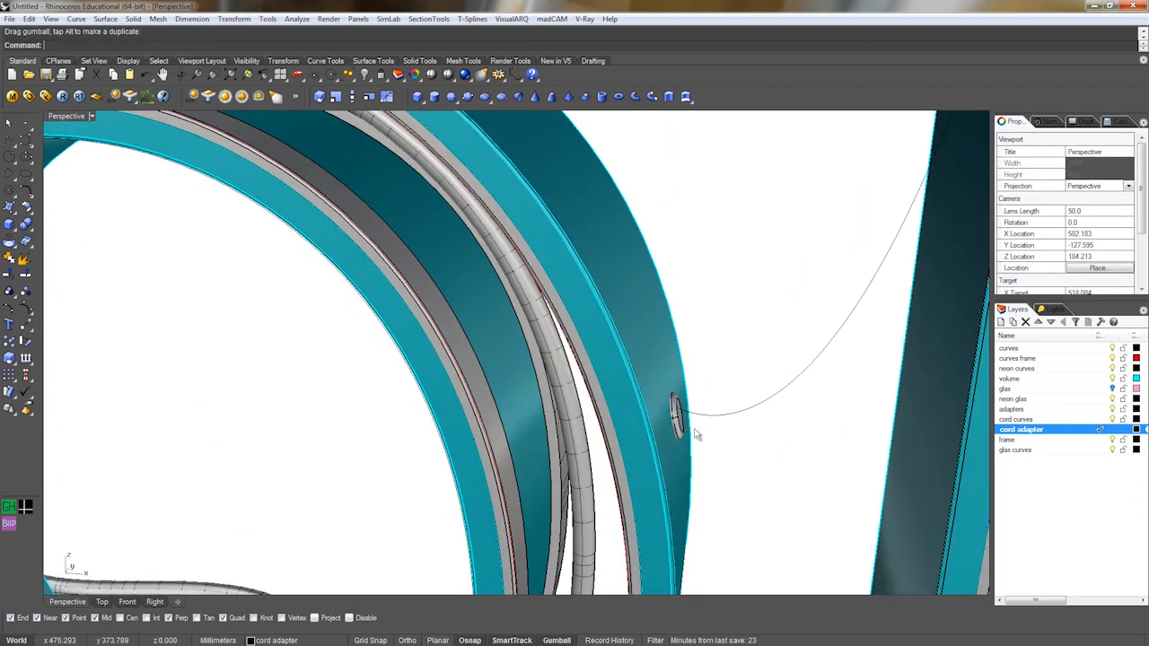
Copy the cord adapter on the E's side facing the first N across to the second N's side facing the O.
right_click_drag(521, 418, 628, 422)
scroll(347, 351, "up", 5)
right_click_drag(473, 362, 514, 358)
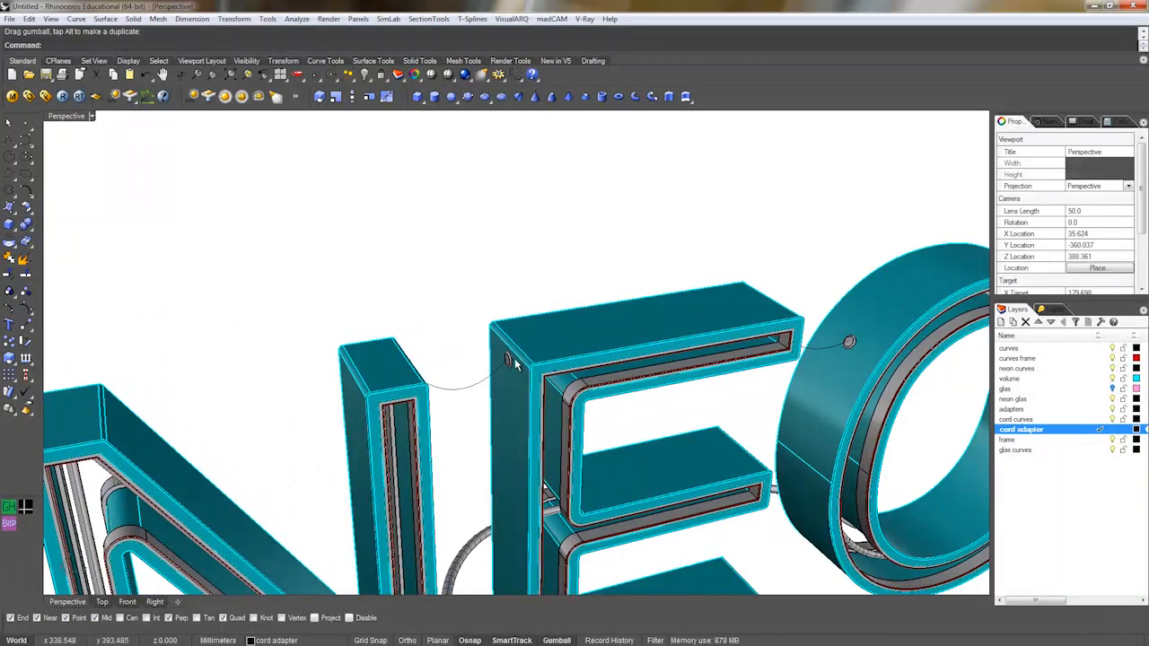
left_click(510, 359)
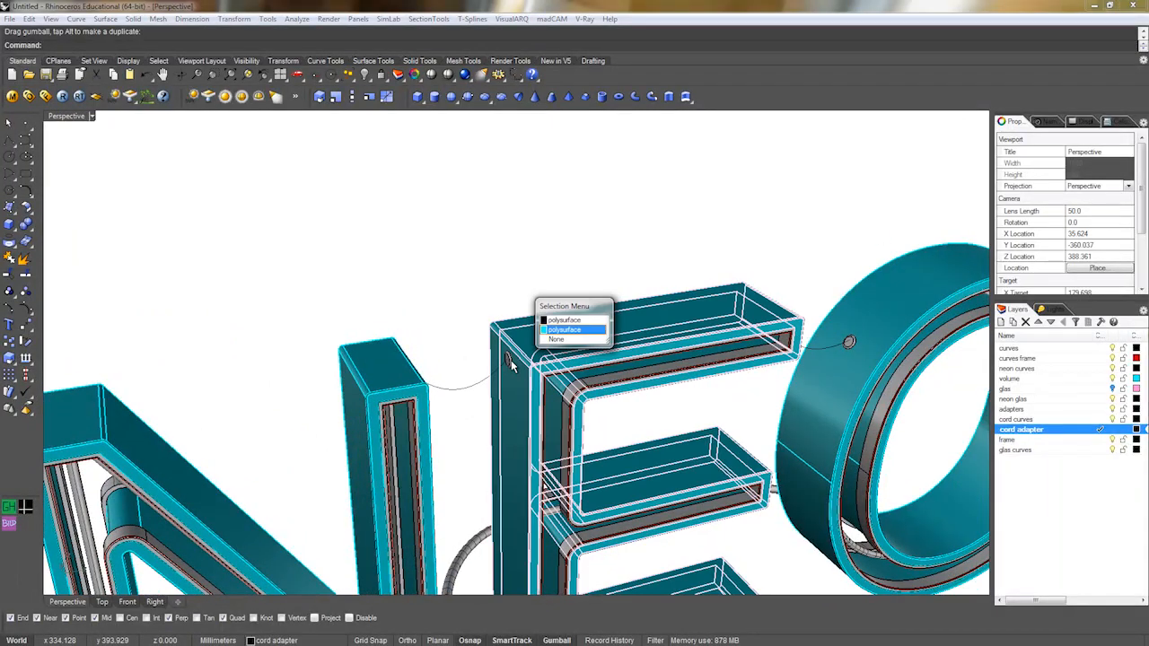
left_click(567, 320)
scroll(574, 341, "down", 2)
right_click_drag(484, 384, 264, 428, "shift")
left_click_drag(262, 403, 362, 395)
left_click_drag(834, 343, 866, 341)
Push the second N's cord adapter into the letter's side face.
scroll(826, 352, "up", 5)
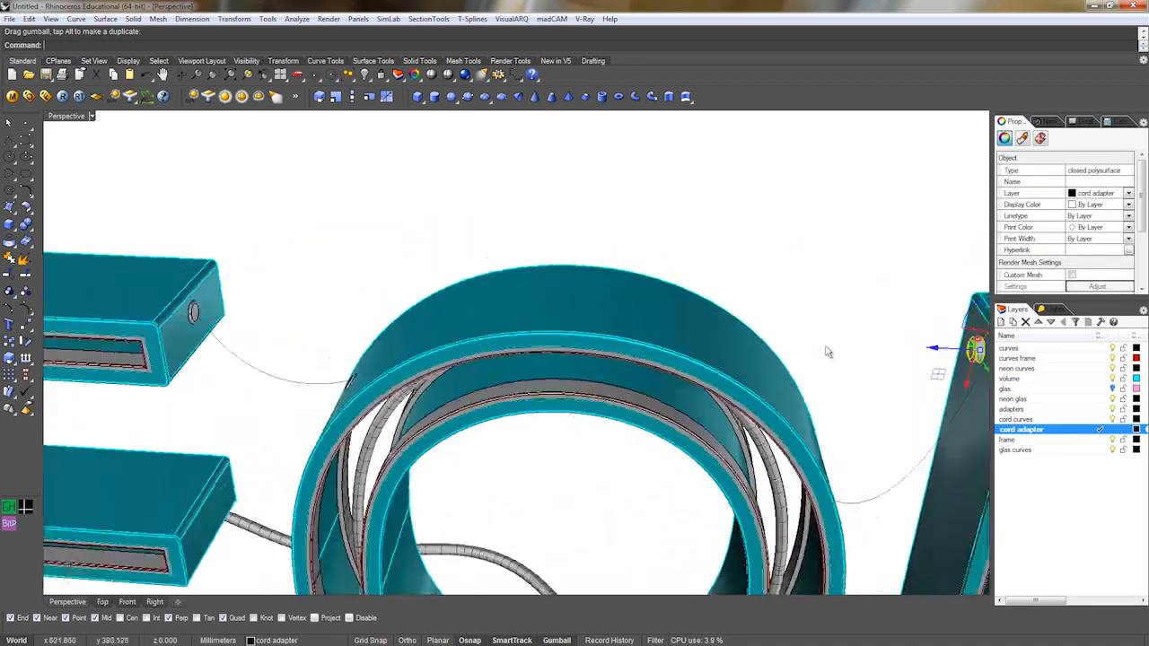
scroll(826, 352, "down", 6)
right_click_drag(816, 359, 598, 373, "shift")
scroll(696, 365, "up", 10)
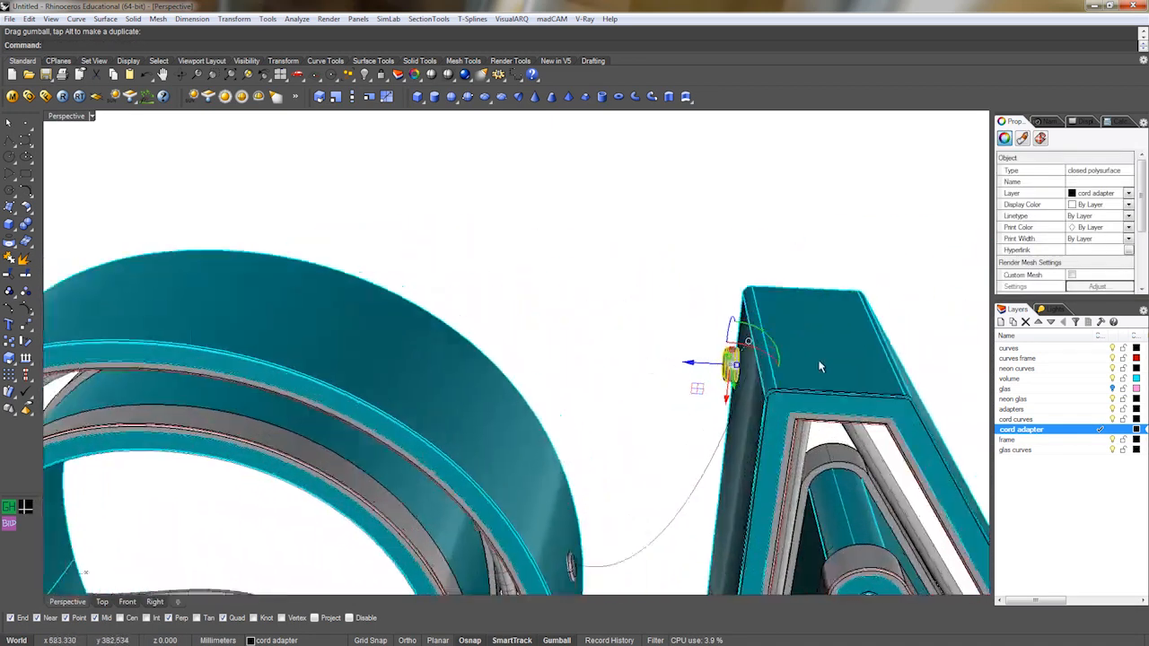
left_click_drag(686, 359, 717, 363)
left_click(620, 421)
Nudge the cord adapter on the O's side into its final position on the outer wall.
right_click_drag(620, 420, 763, 439)
right_click_drag(497, 425, 762, 416, "shift")
left_click(334, 392)
mouse_move(340, 407)
left_mouse_down()
mouse_move(343, 423)
mouse_move(321, 415)
left_mouse_up()
key("Escape")
right_click_drag(487, 349, 349, 424)
scroll(377, 431, "down", 5)
right_click_drag(382, 359, 339, 278, "shift")
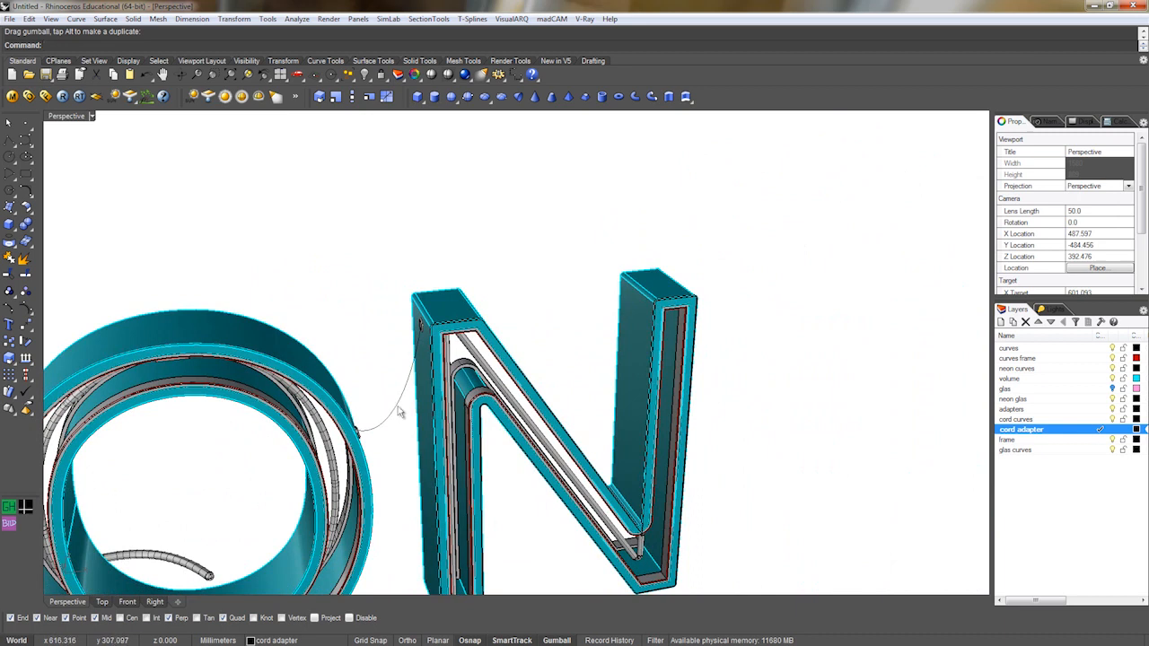
Insert a control point in the O–N hanging curve just below the second N's cord adapter.
scroll(402, 395, "up", 3)
scroll(432, 286, "up", 3)
scroll(432, 287, "up", 2)
left_click(419, 331)
type("Insert")
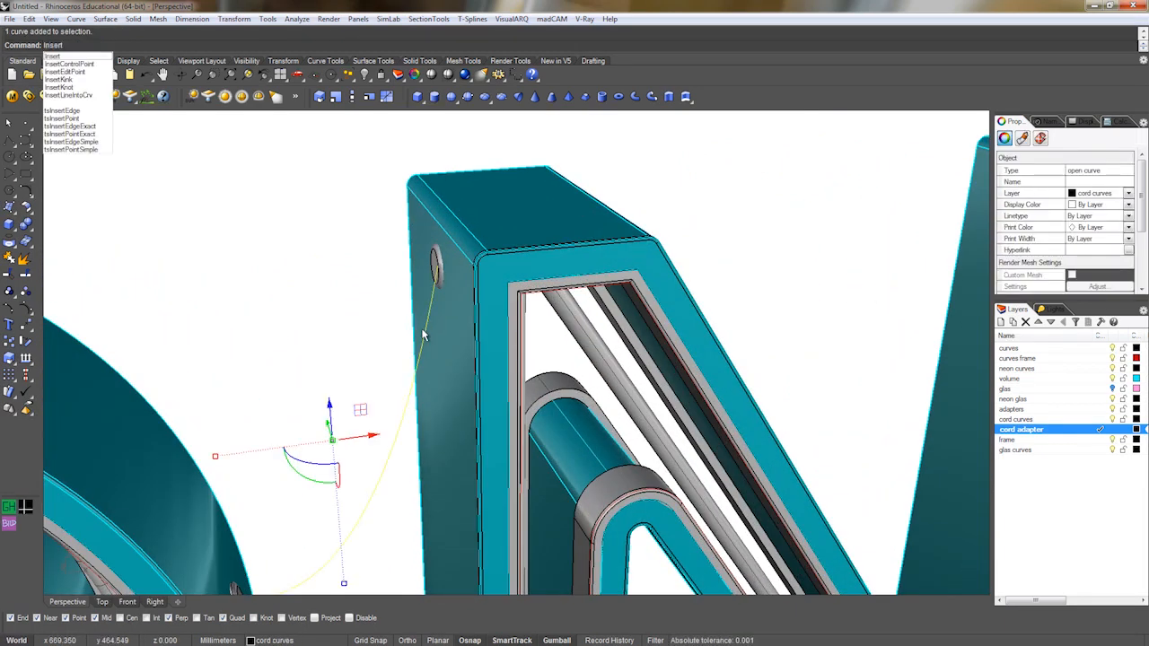
left_click(79, 64)
scroll(418, 351, "up", 4)
left_click(452, 237)
scroll(449, 256, "down", 3)
key("Return")
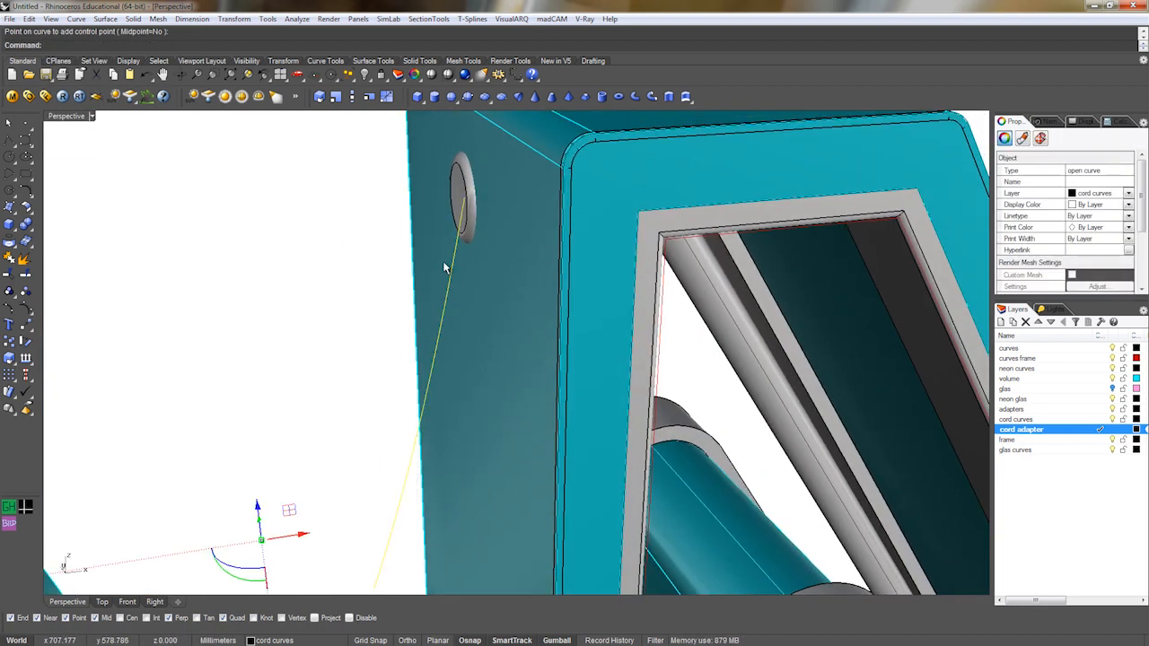
Shift the inserted control point away from the N so the O–N curve leaves the adapter before dropping.
left_click(452, 251)
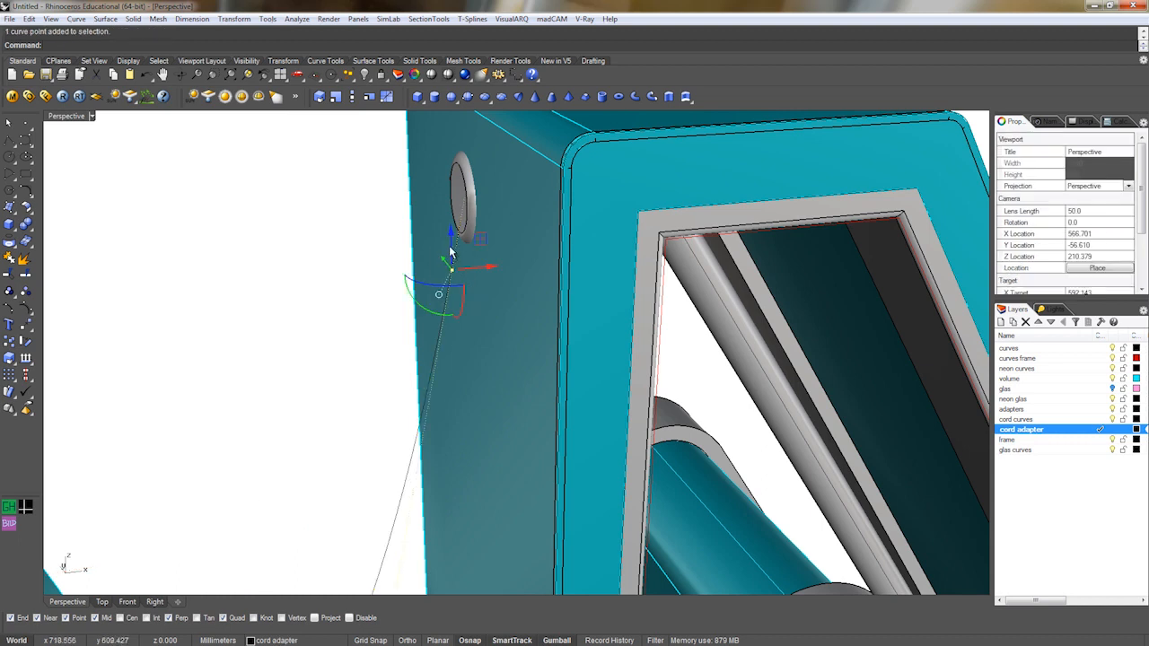
left_click_drag(451, 217, 427, 250)
scroll(418, 377, "down", 5)
right_click_drag(421, 410, 385, 408)
left_click_drag(410, 419, 330, 485)
left_click(296, 484)
Adjust the O–N curve's control points near the O so it meets the adapter smoothly, and hide the control points.
scroll(267, 492, "up", 5)
right_click_drag(280, 487, 237, 483)
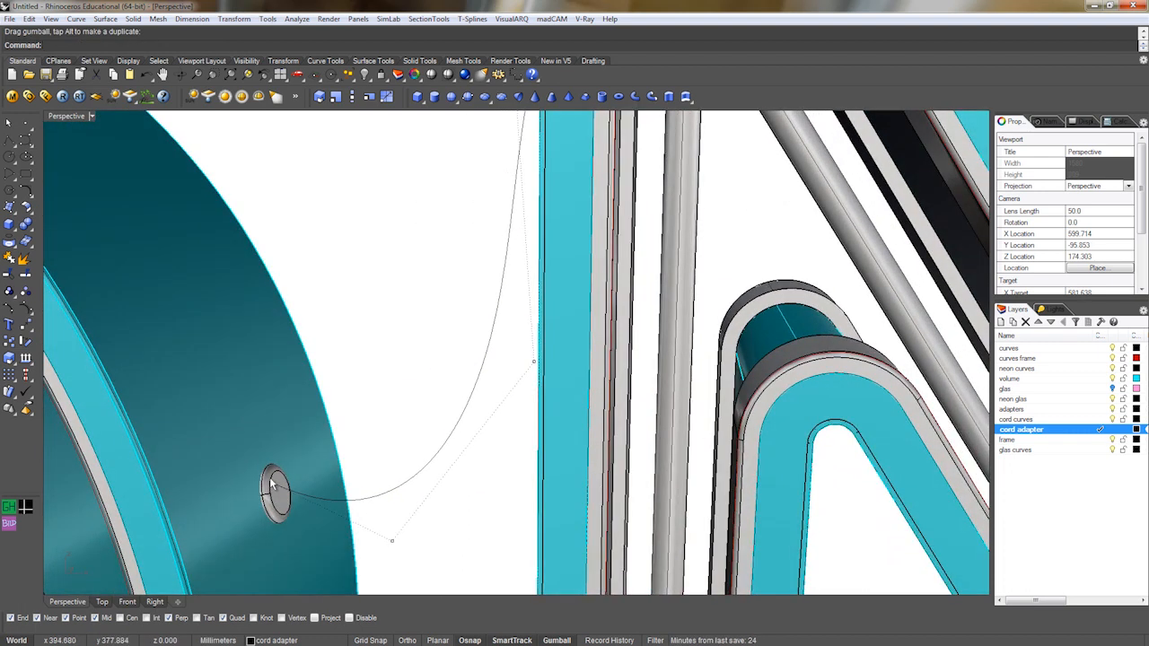
left_click_drag(266, 455, 353, 474)
left_click_drag(392, 520, 391, 509)
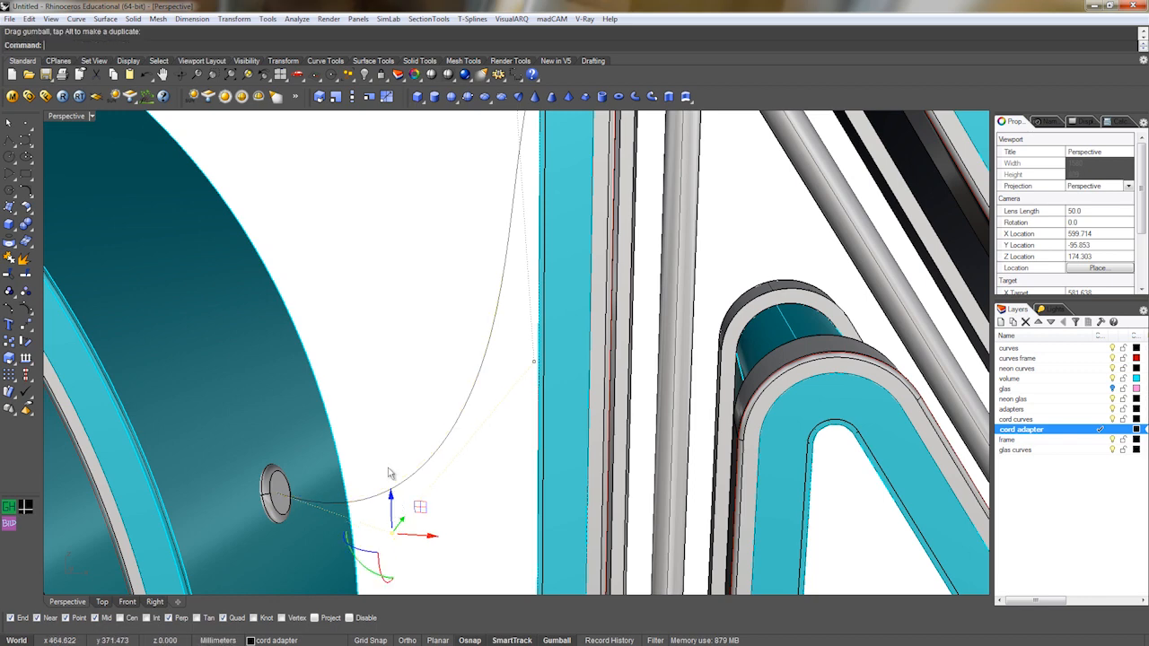
left_click(389, 472)
scroll(356, 429, "down", 5)
right_click_drag(354, 431, 390, 407)
scroll(403, 410, "down", 5)
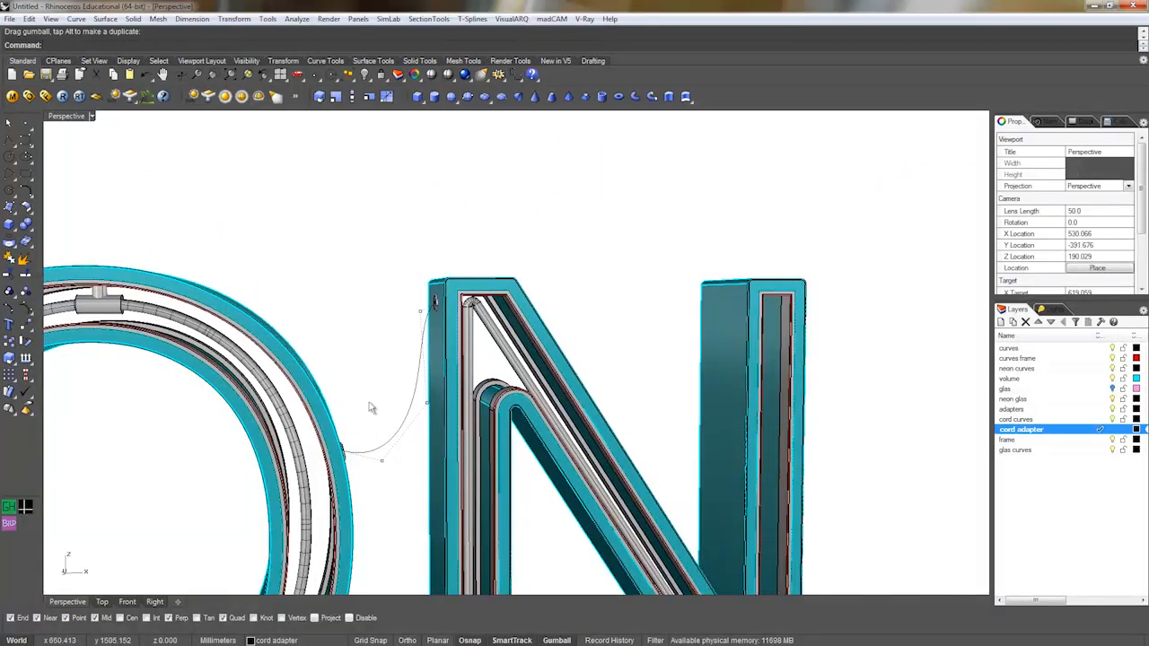
key("Escape")
Insert two control points in the E–O hanging curve, one just beside each letter's cord adapter.
scroll(362, 408, "down", 5)
scroll(285, 445, "up", 10)
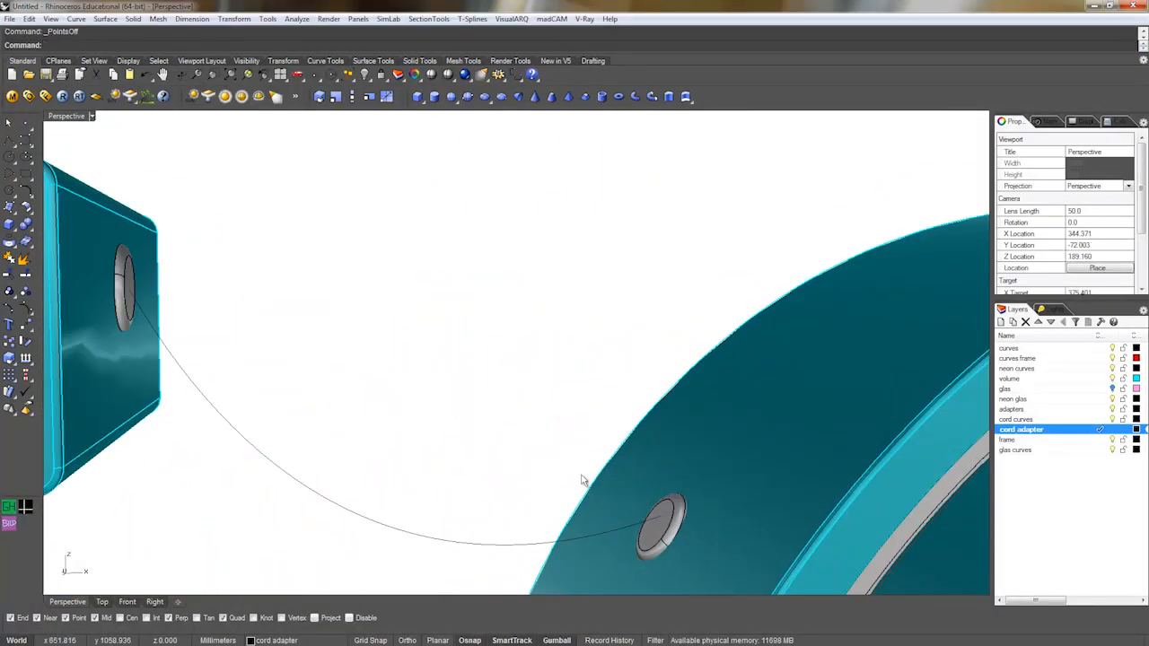
left_click(189, 358)
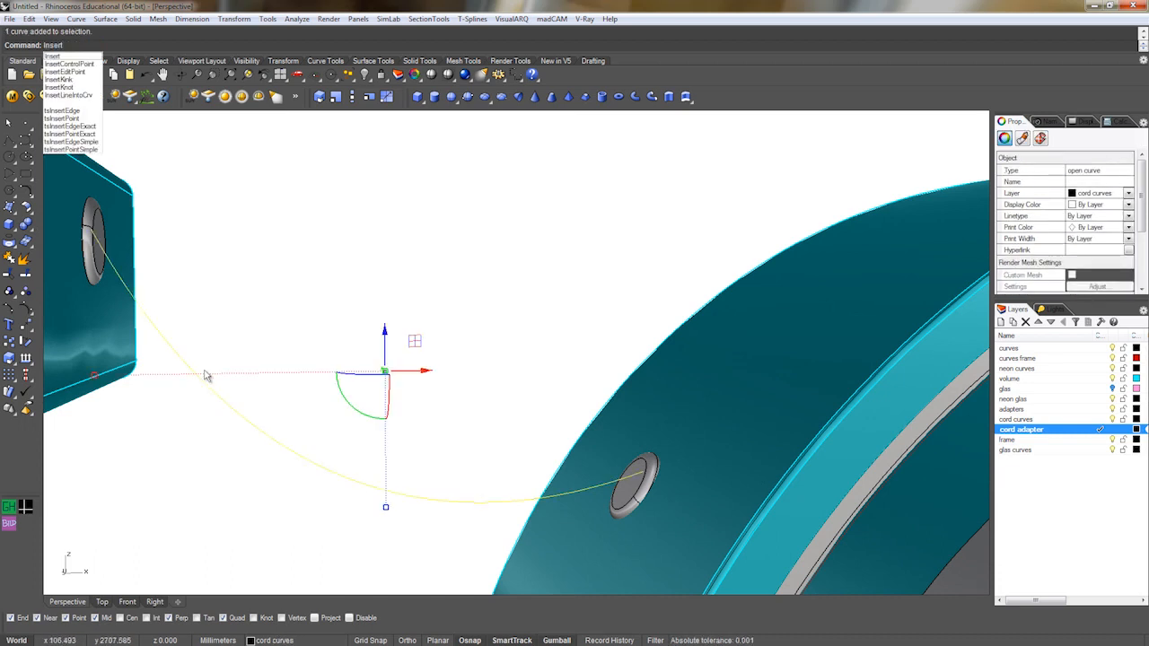
key("Return")
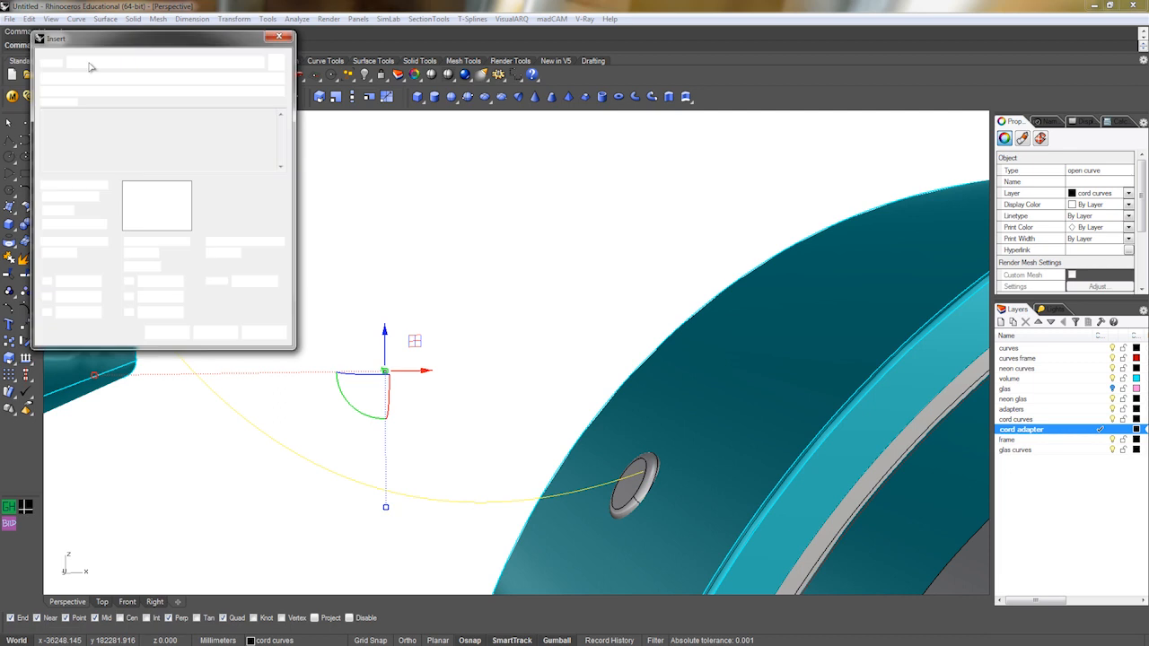
key("Escape")
middle_click(212, 186)
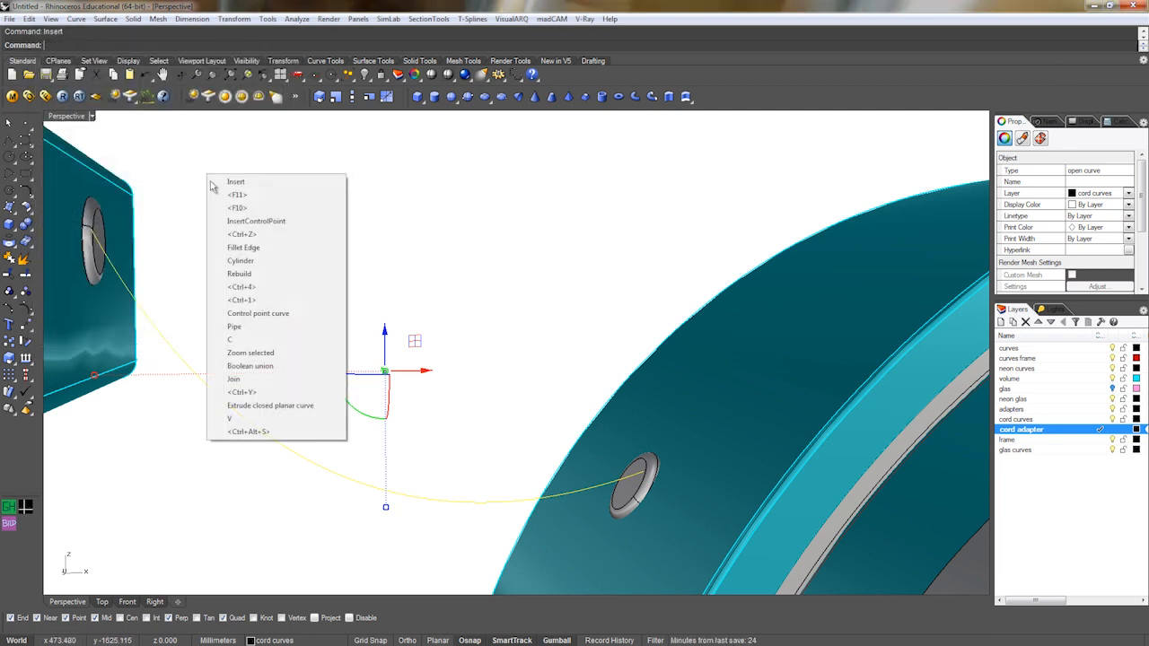
left_click(279, 223)
left_click(113, 266)
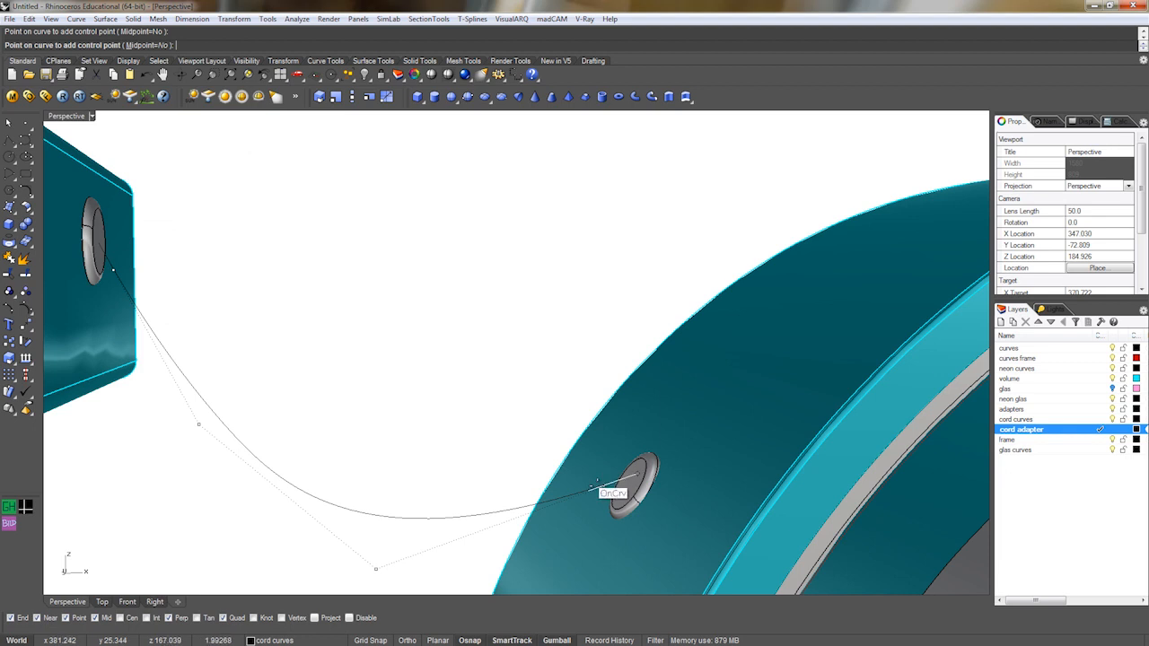
left_click(600, 485)
key("Return")
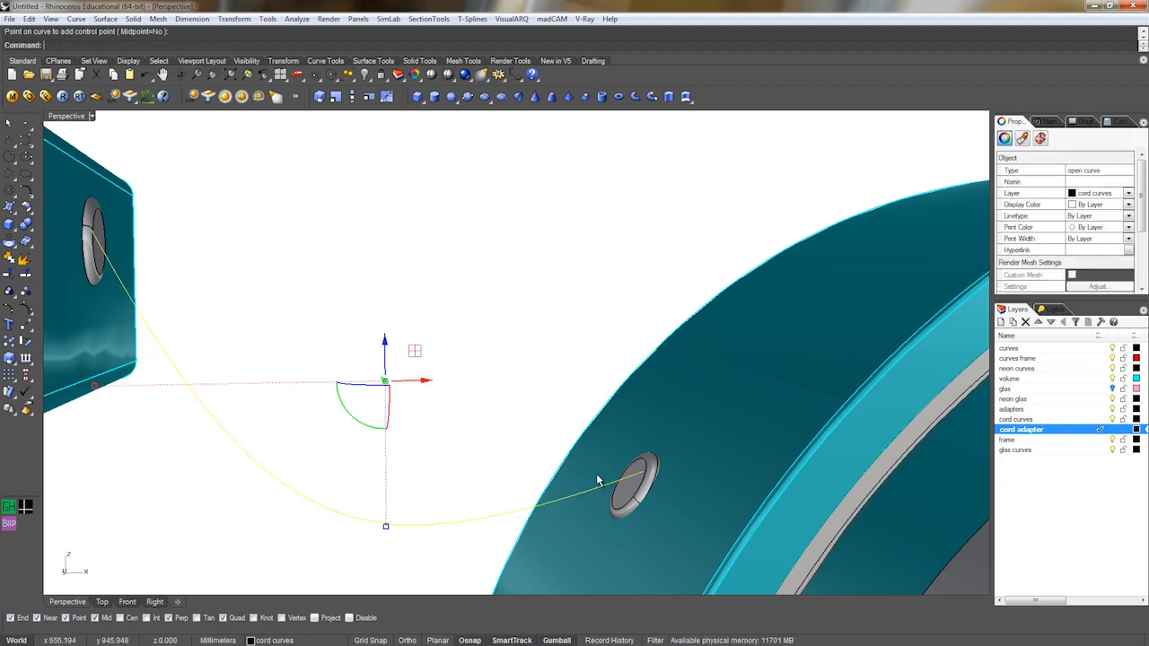
Raise the E–O curve's point near the O, align its end in the adapter, and pull the point near the E up and outward.
left_click(598, 467)
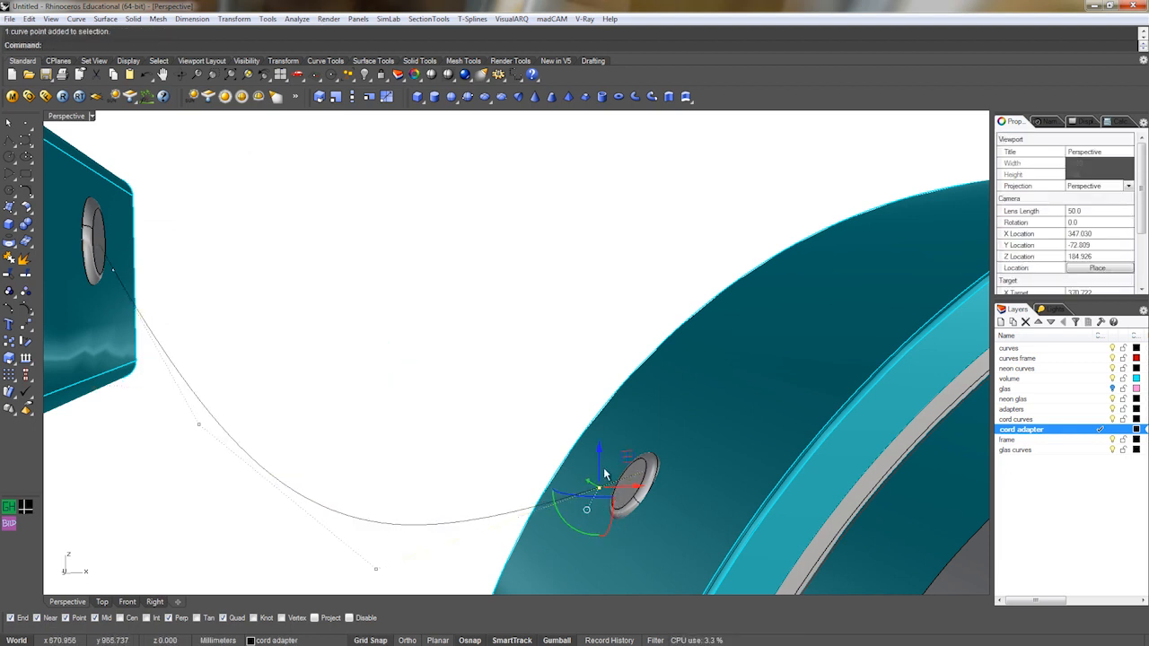
left_click_drag(602, 446, 602, 447)
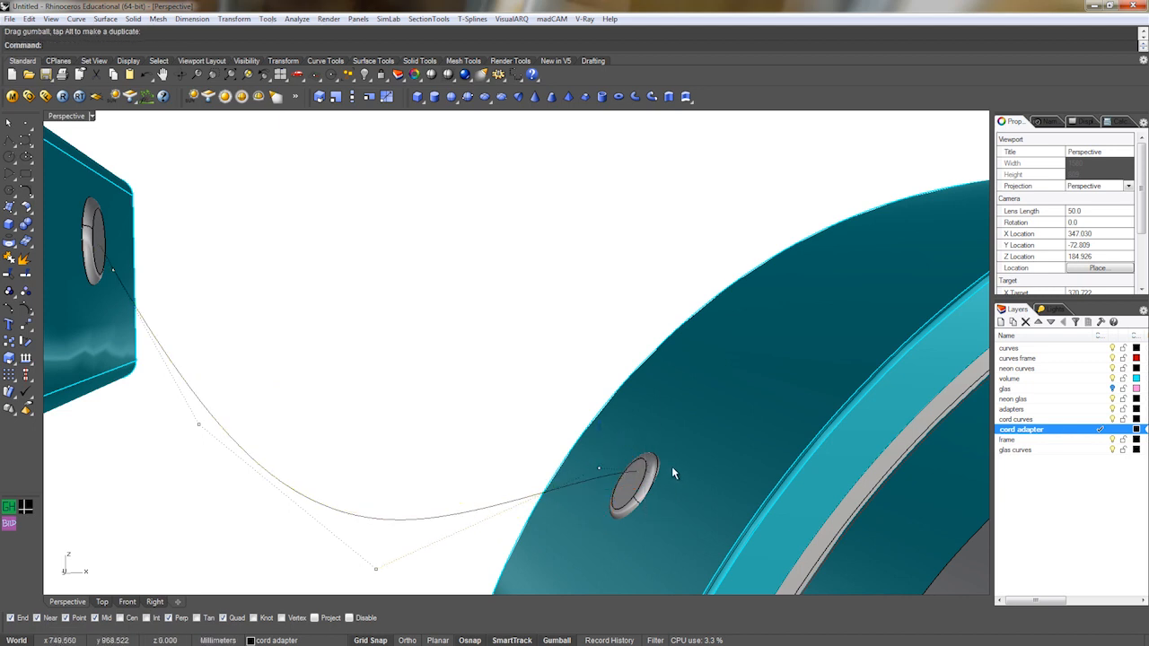
left_click_drag(644, 444, 642, 455)
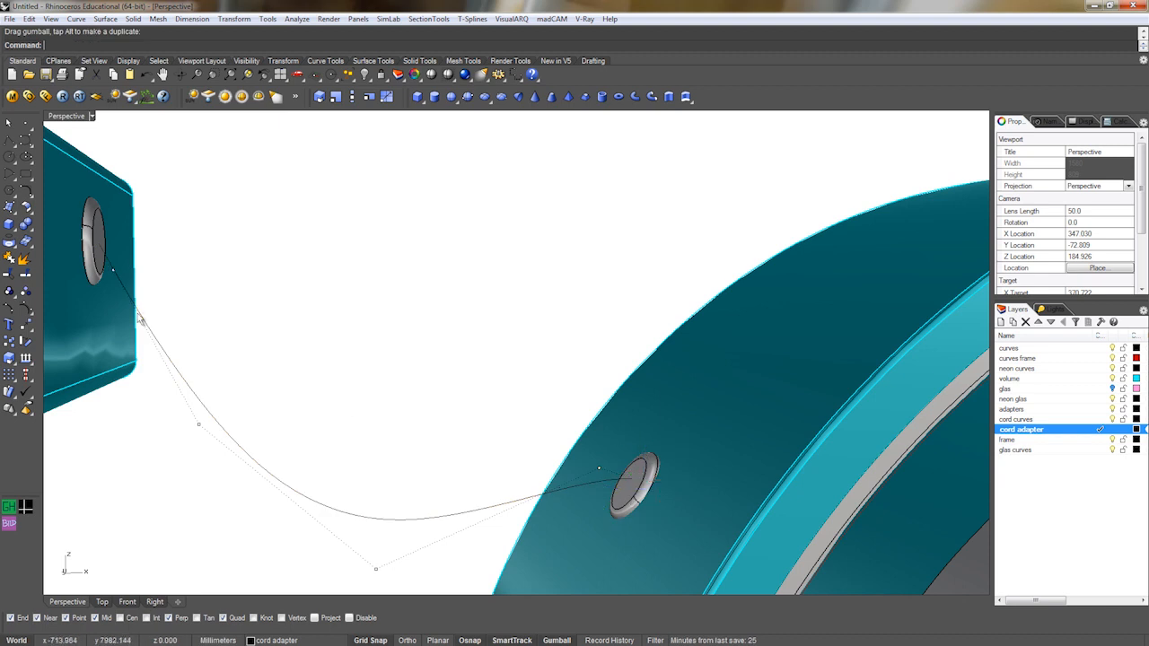
left_click_drag(116, 244, 184, 249)
left_click_drag(147, 214, 97, 220)
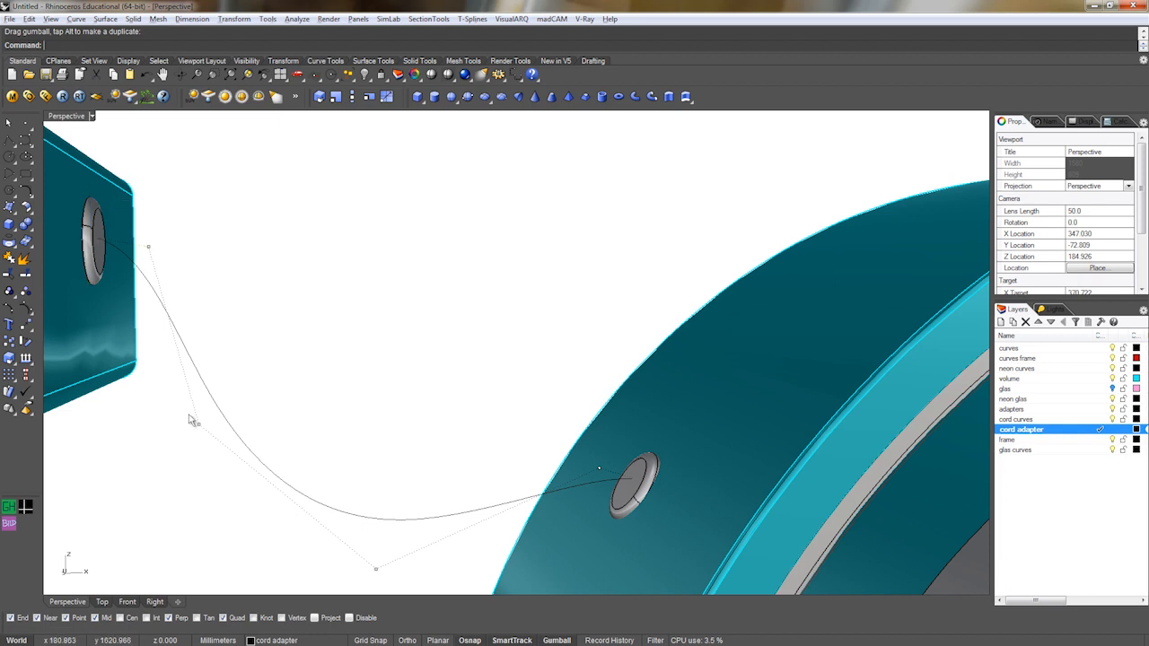
Adjust the lower control points of the E–O curve to refine its sag, and hide the control points.
left_click_drag(245, 434, 192, 426)
left_click(414, 440)
scroll(414, 436, "down", 9)
left_click_drag(405, 518, 404, 518)
left_click_drag(400, 456, 432, 508)
left_click(440, 397)
scroll(426, 420, "down", 10)
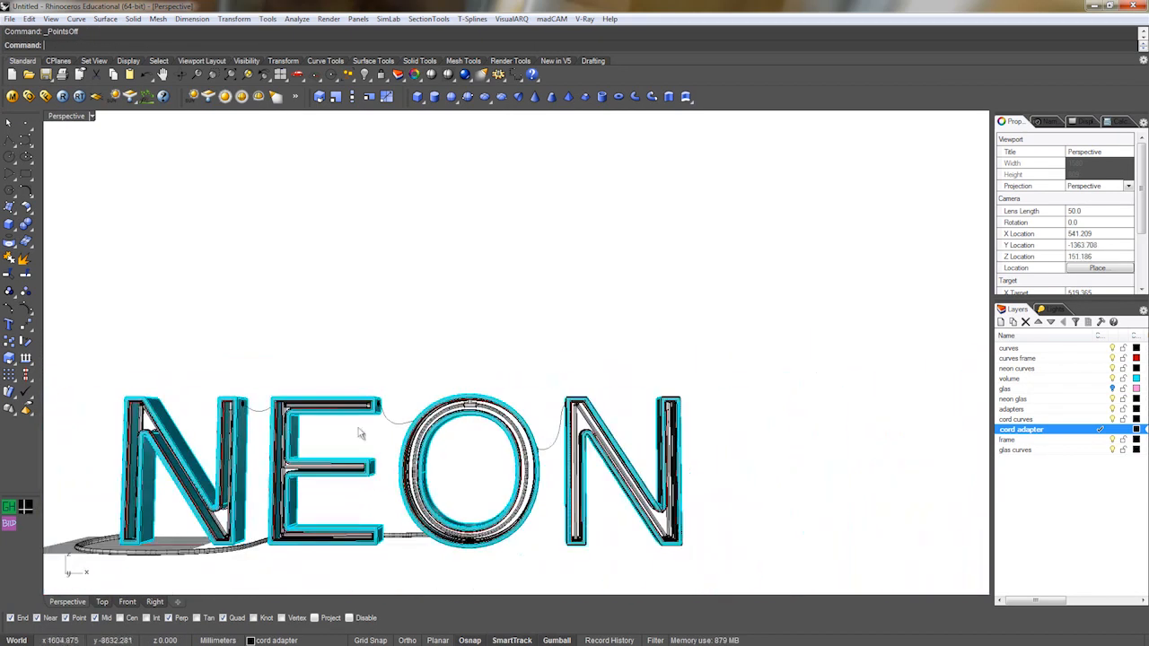
Select the E–O and O–N hanging curves and create a new layer named cords.
scroll(414, 415, "up", 10)
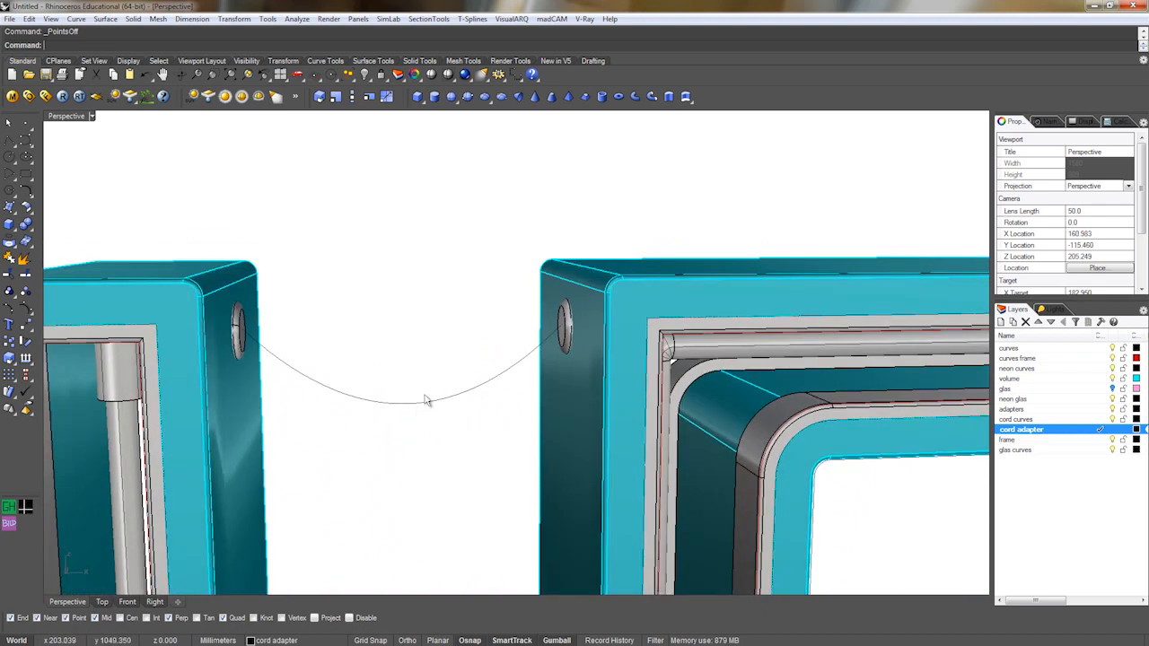
scroll(430, 396, "down", 18)
right_click_drag(510, 434, 359, 416)
scroll(368, 408, "up", 8)
left_click(385, 399)
right_click_drag(536, 447, 588, 428)
scroll(594, 428, "down", 5)
left_click(1030, 419)
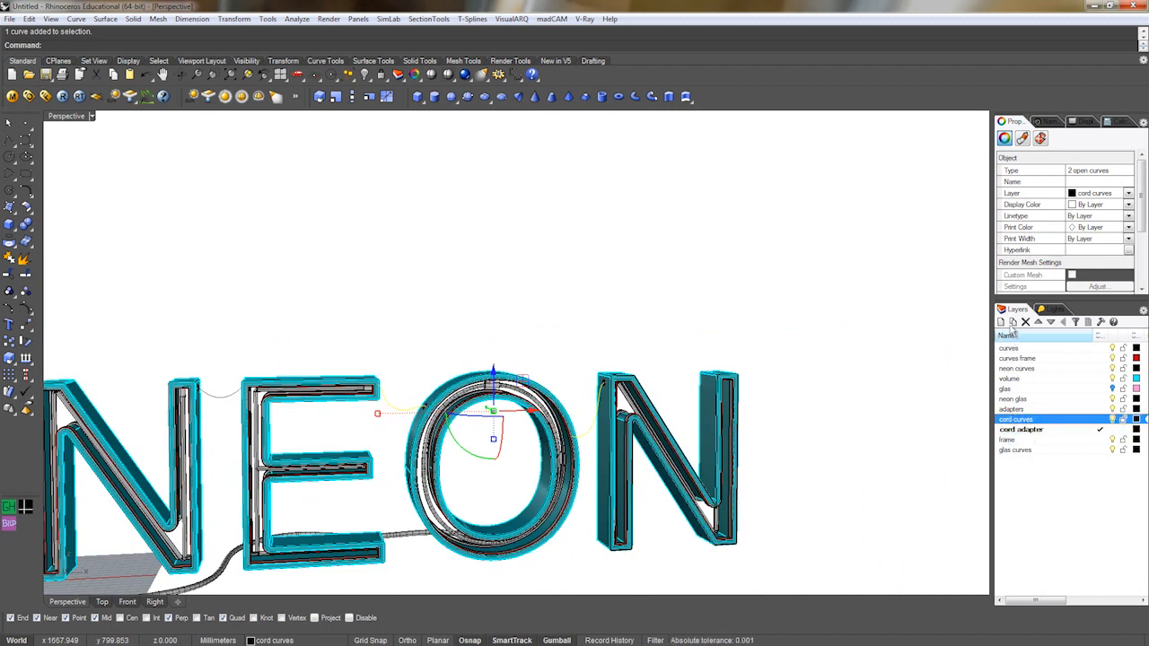
left_click(1002, 323)
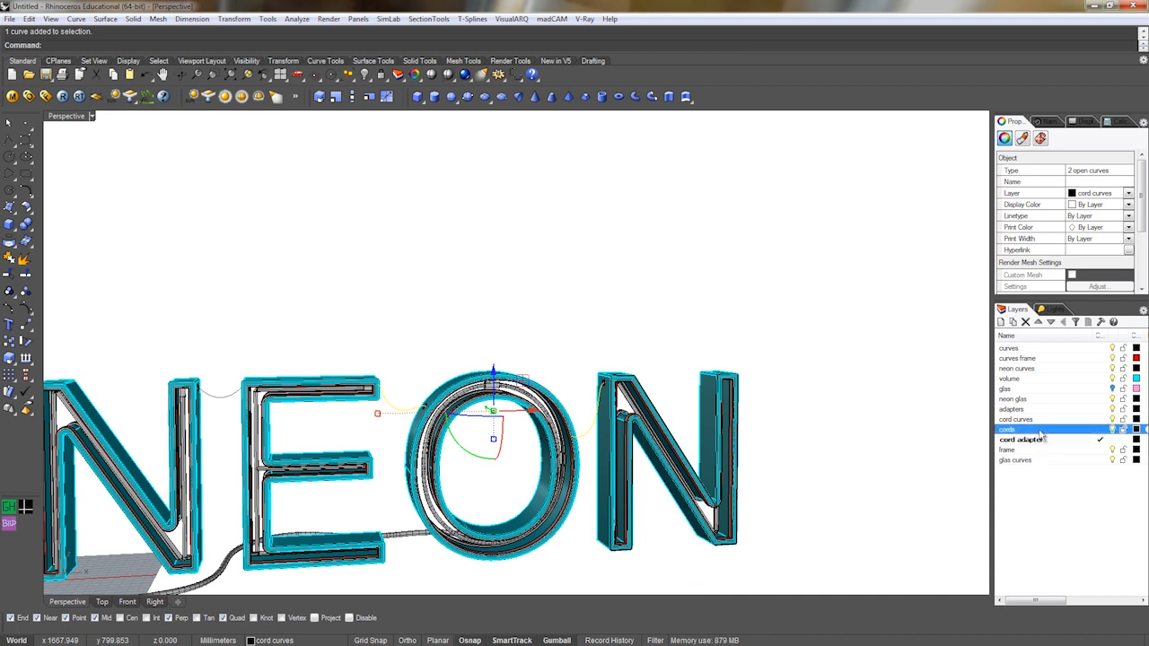
Pipe all three hanging curves between the letters on the cords layer, with a 1.5 mm radius and round caps.
right_click_drag(462, 433, 697, 437, "shift")
left_click(467, 408, "shift")
right_click_drag(658, 525, 554, 453, "shift")
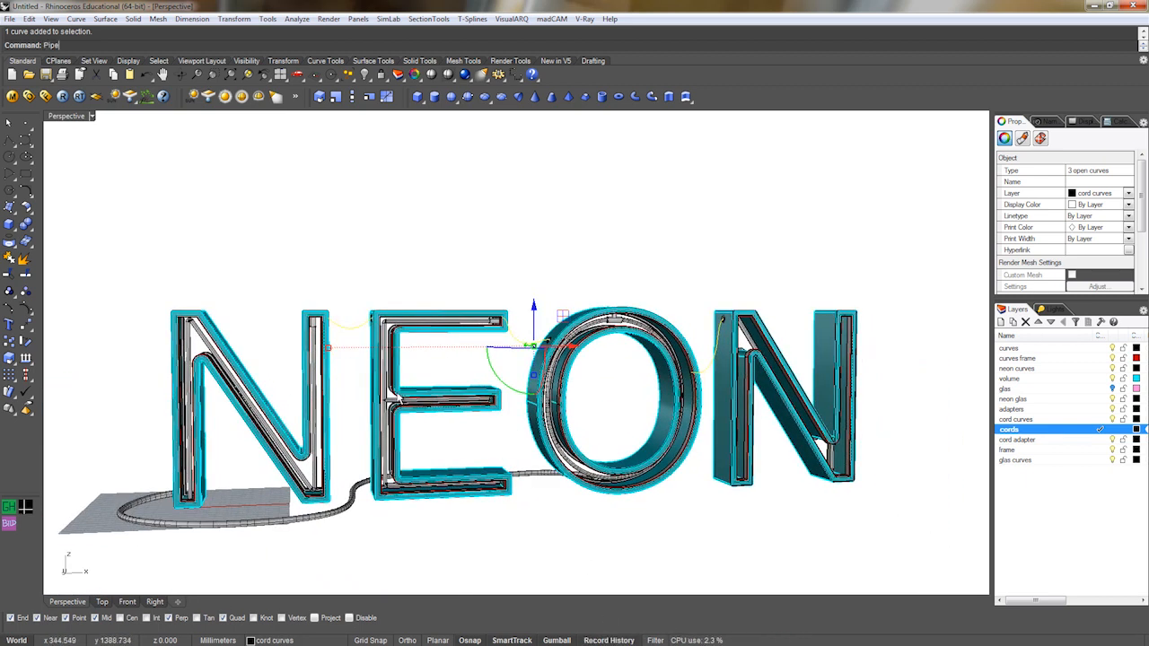
type("Pipe")
key("Return")
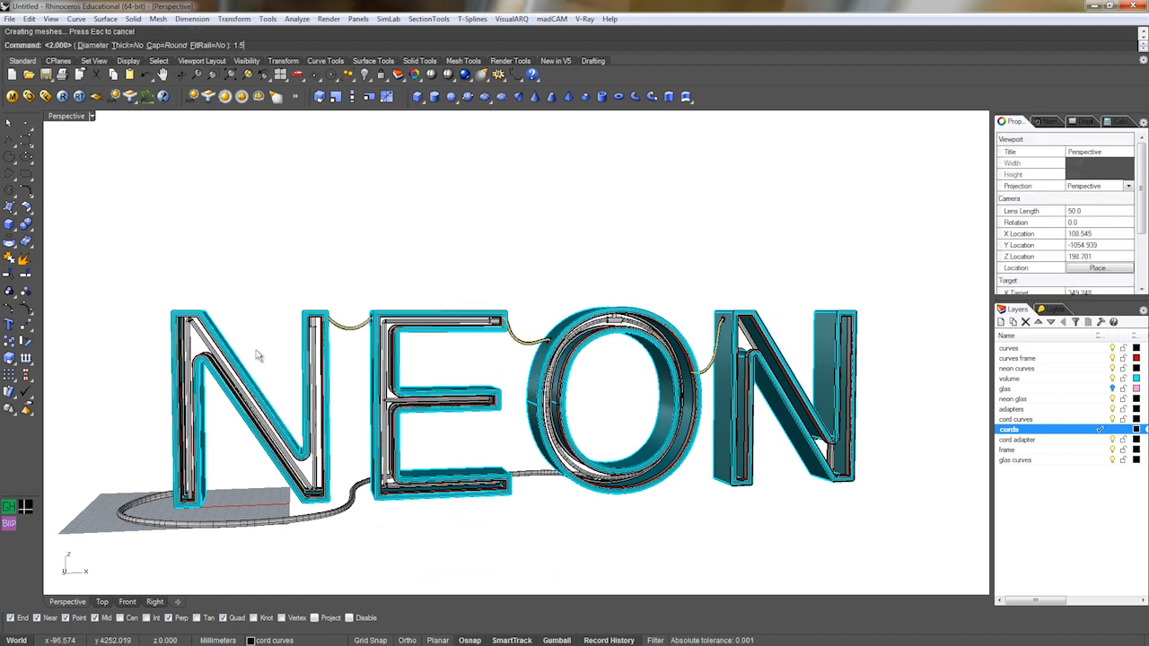
type("1.5")
key("Escape")
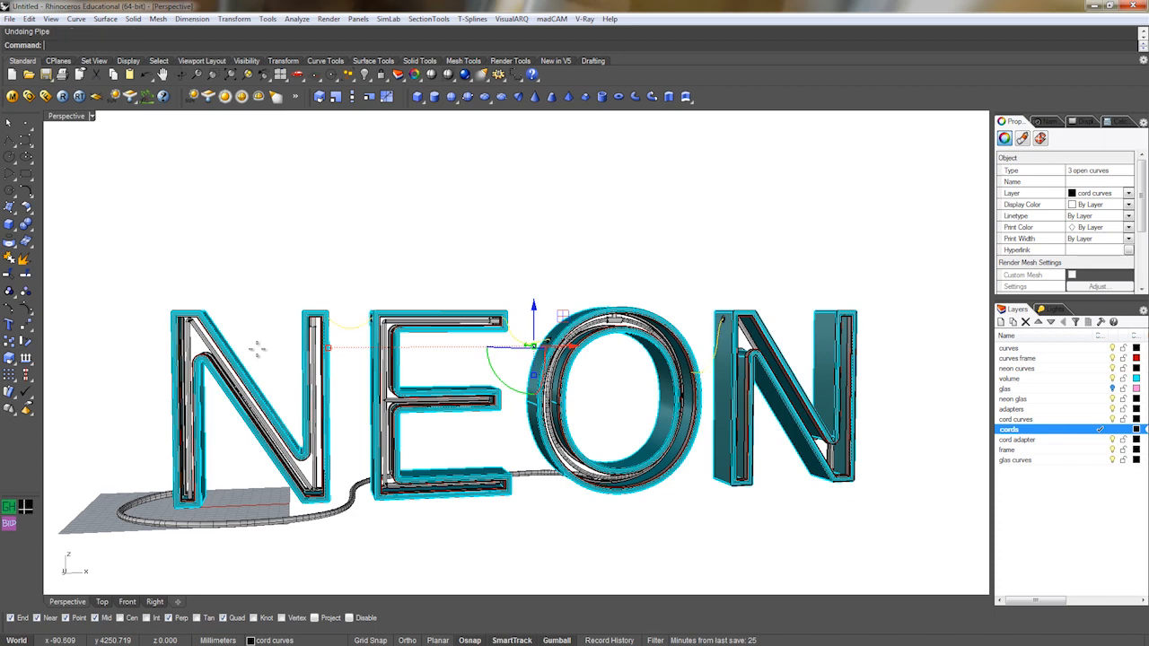
key("Return")
key("Return")
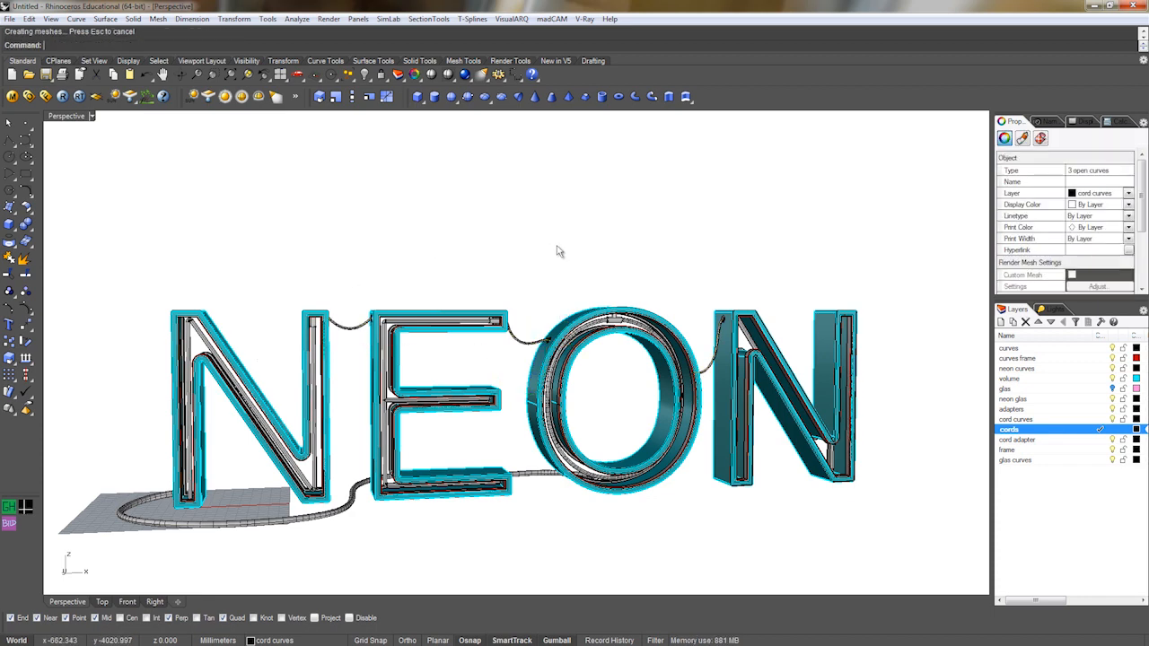
Examine how the piped cords enter the adapters on the E, the O and the second N.
left_click(559, 251)
scroll(542, 341, "up", 20)
scroll(653, 354, "down", 12)
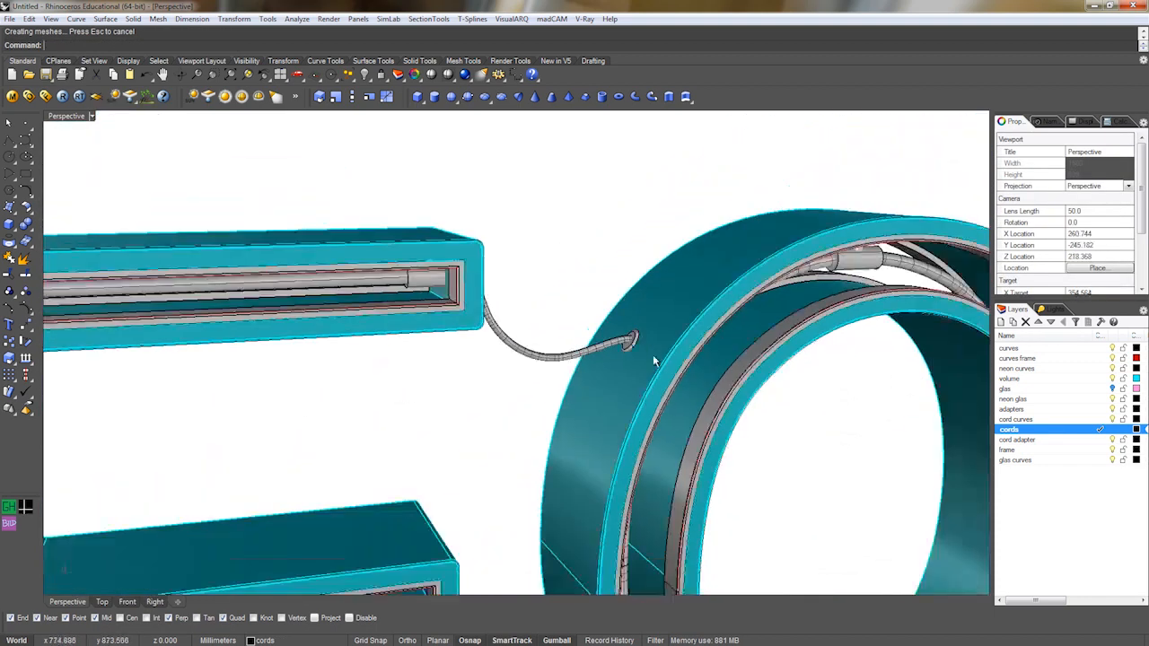
right_click_drag(652, 354, 328, 372, "shift")
scroll(708, 270, "up", 14)
right_click_drag(704, 273, 667, 286)
scroll(666, 285, "down", 15)
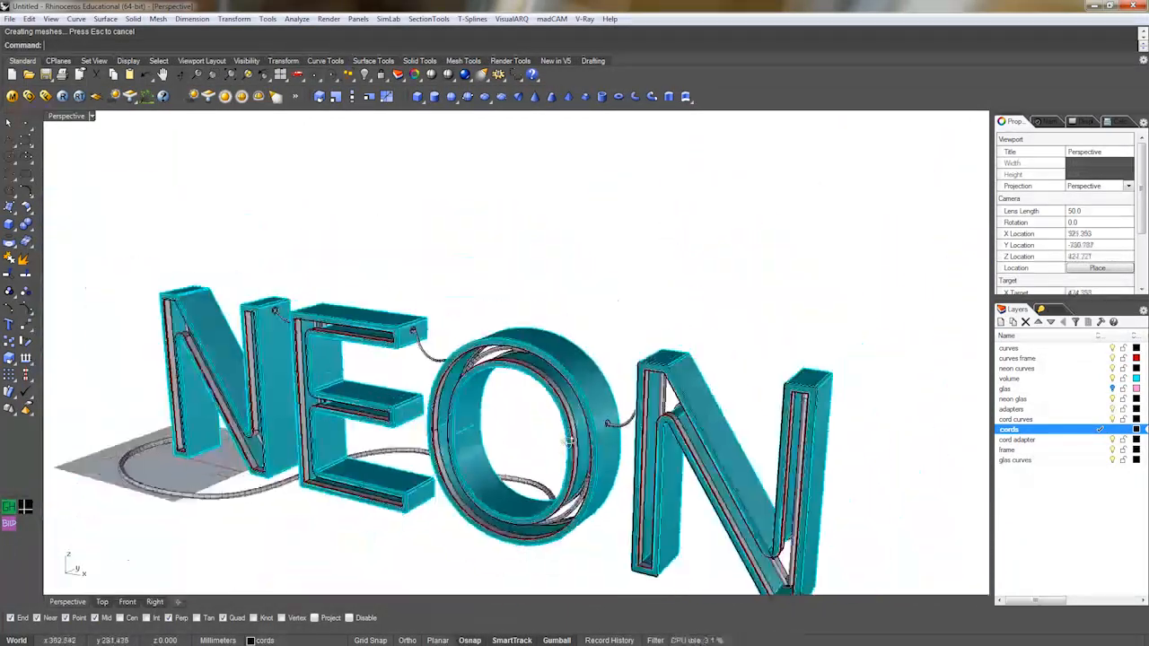
right_click_drag(570, 442, 515, 356)
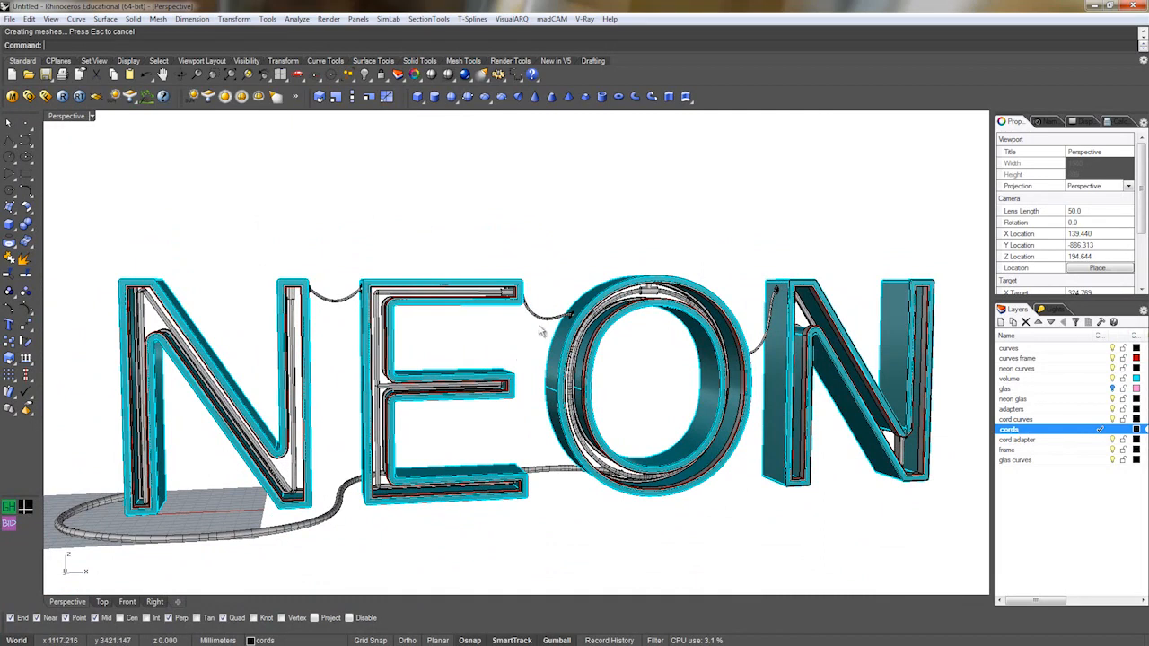
Move the thick cord lying on the ground behind the letters to the cords layer.
left_click(341, 502)
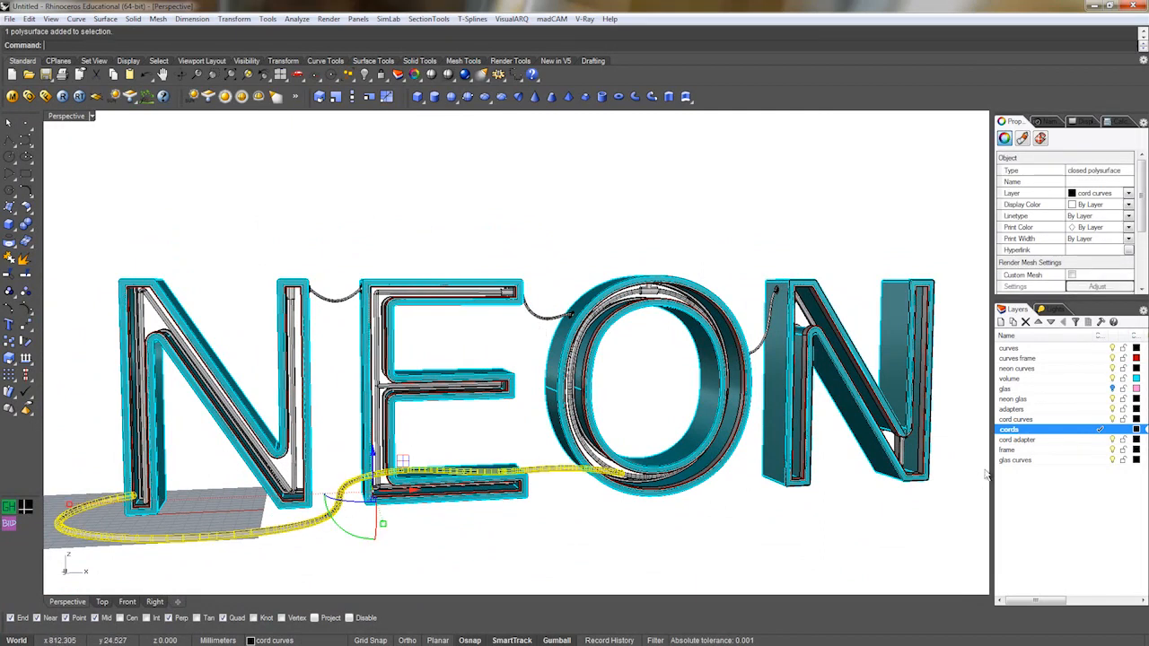
right_click(1030, 431)
left_click(1087, 377)
key("Escape")
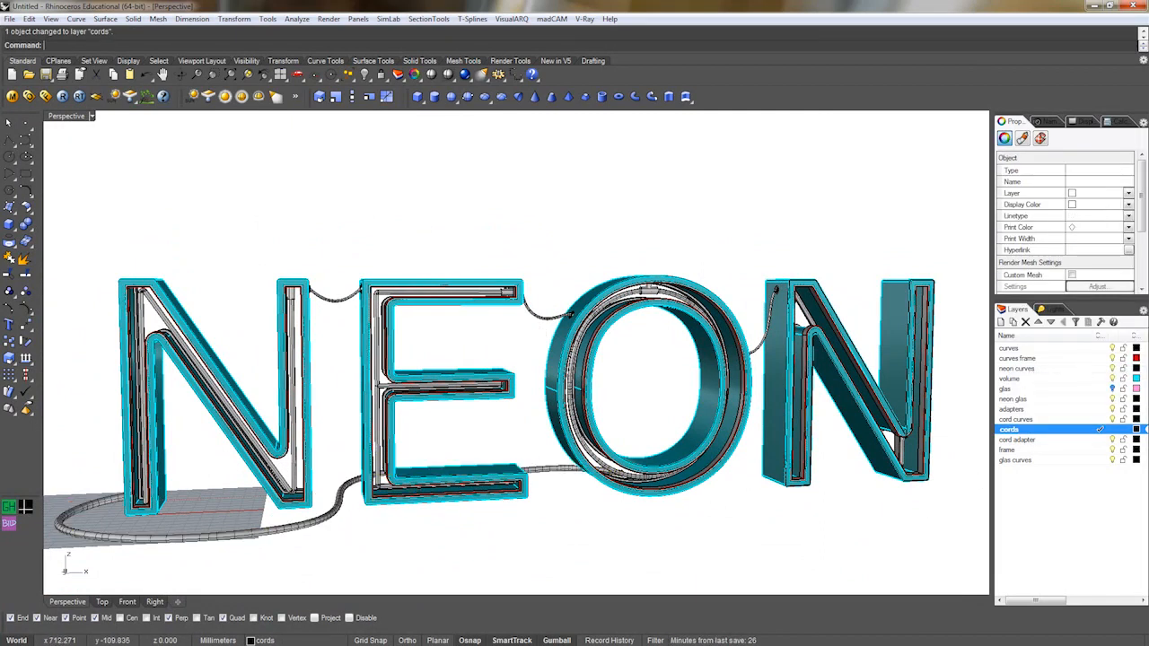
Change the display color of the cords layer to orange.
left_click(1136, 429)
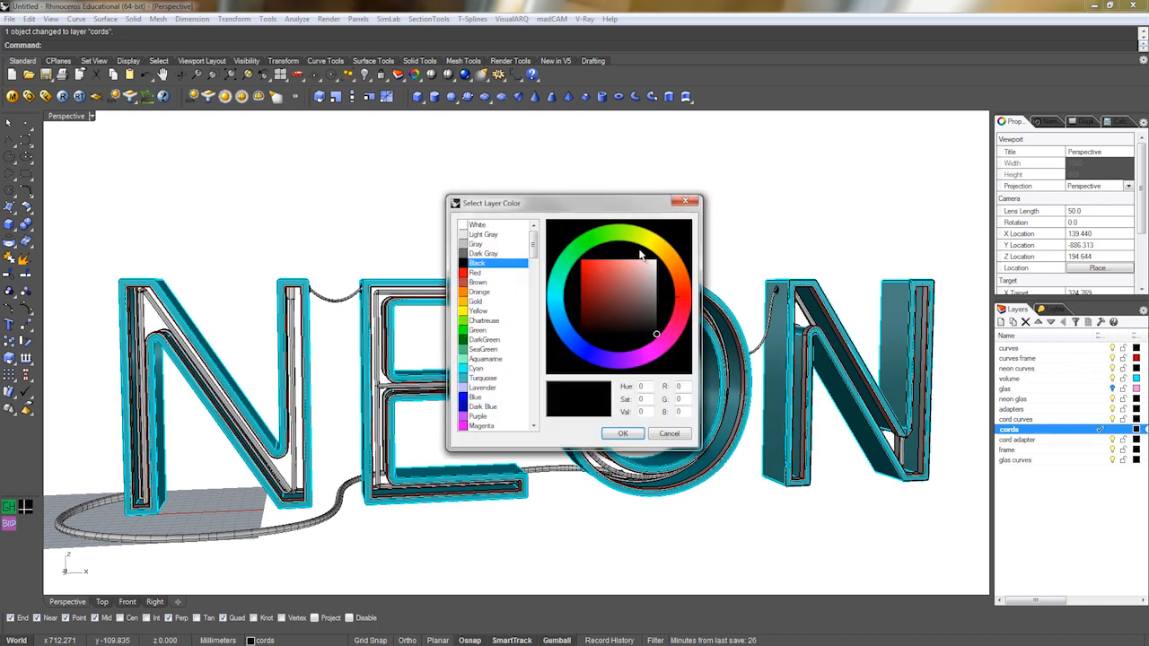
left_click_drag(655, 247, 669, 259)
left_click(623, 432)
right_click_drag(601, 513, 1004, 422)
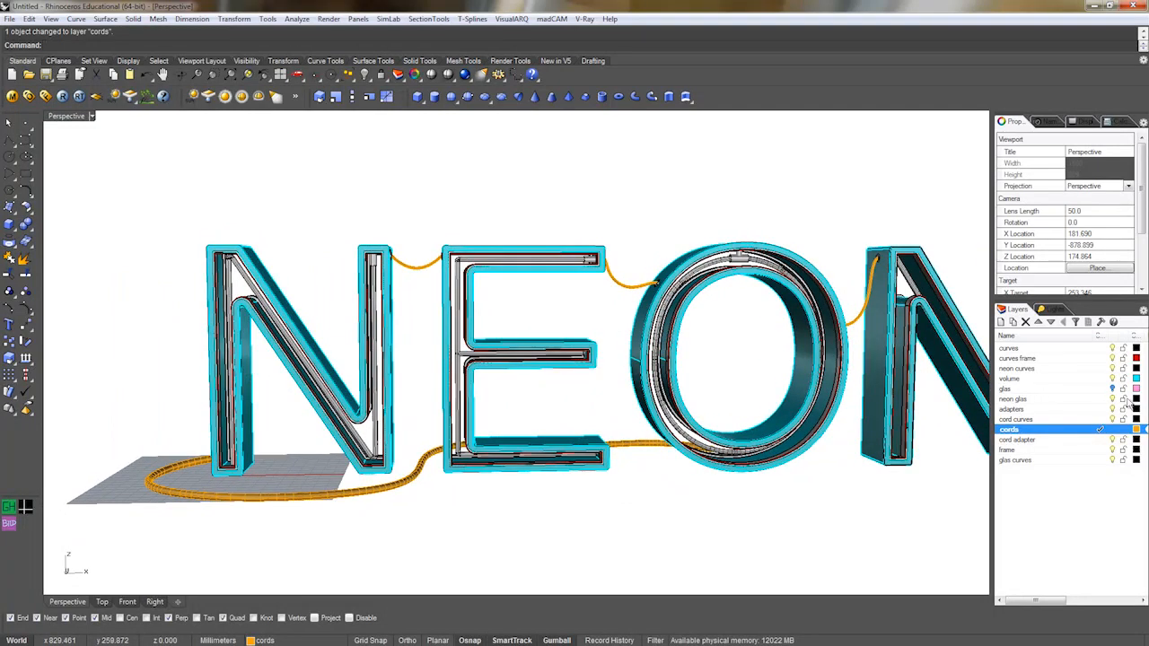
Change the display color of the neon glas layer to a bright bluish green.
left_click(1135, 399)
left_click_drag(557, 285, 567, 267)
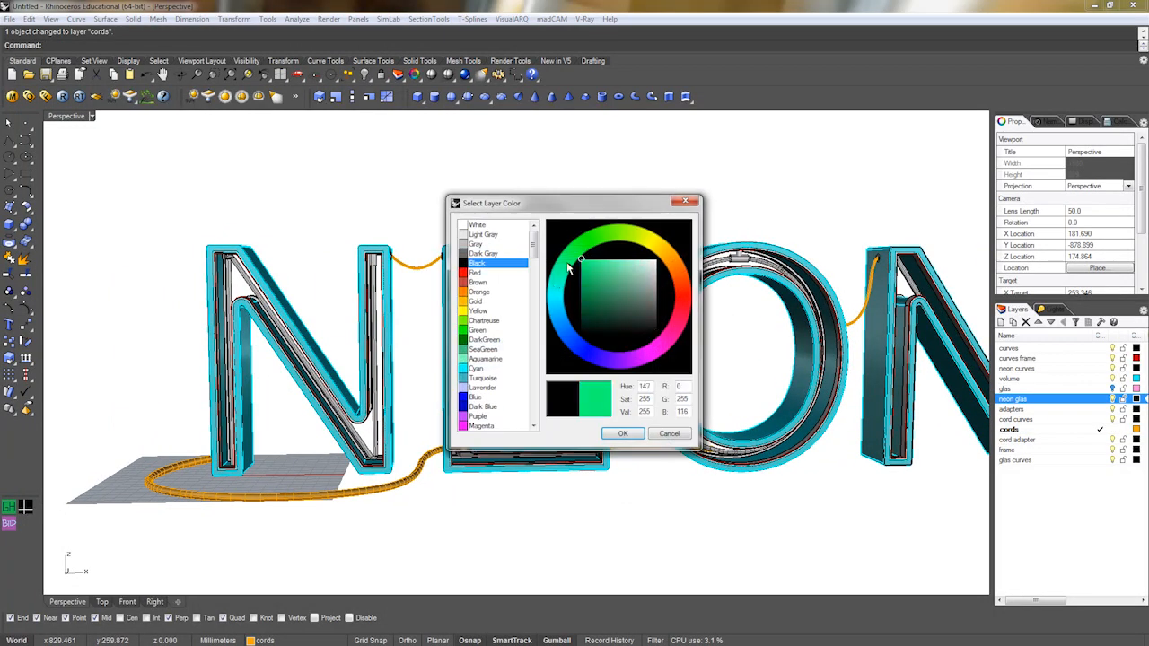
left_click(618, 437)
Check the colored neon tubes and cords of the complete sign from several angles.
right_click_drag(774, 487, 1112, 429)
scroll(577, 468, "down", 4)
right_click_drag(720, 412, 673, 387)
scroll(693, 417, "up", 5)
scroll(638, 413, "down", 3)
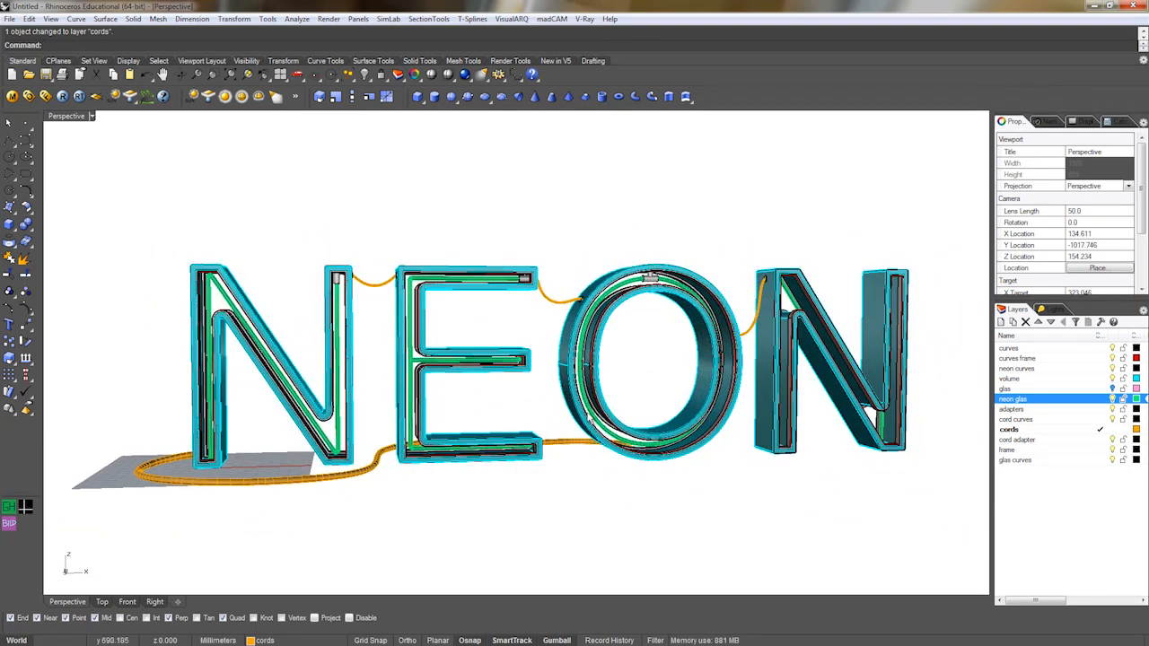
right_click_drag(453, 505, 565, 490)
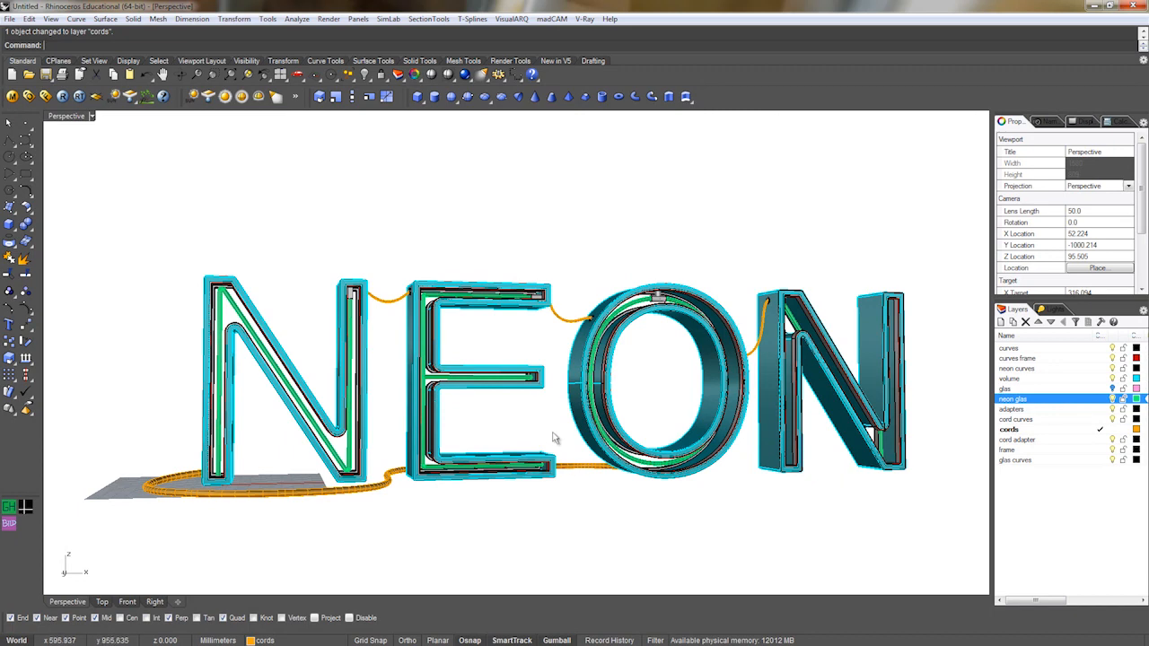
right_click_drag(546, 415, 503, 498)
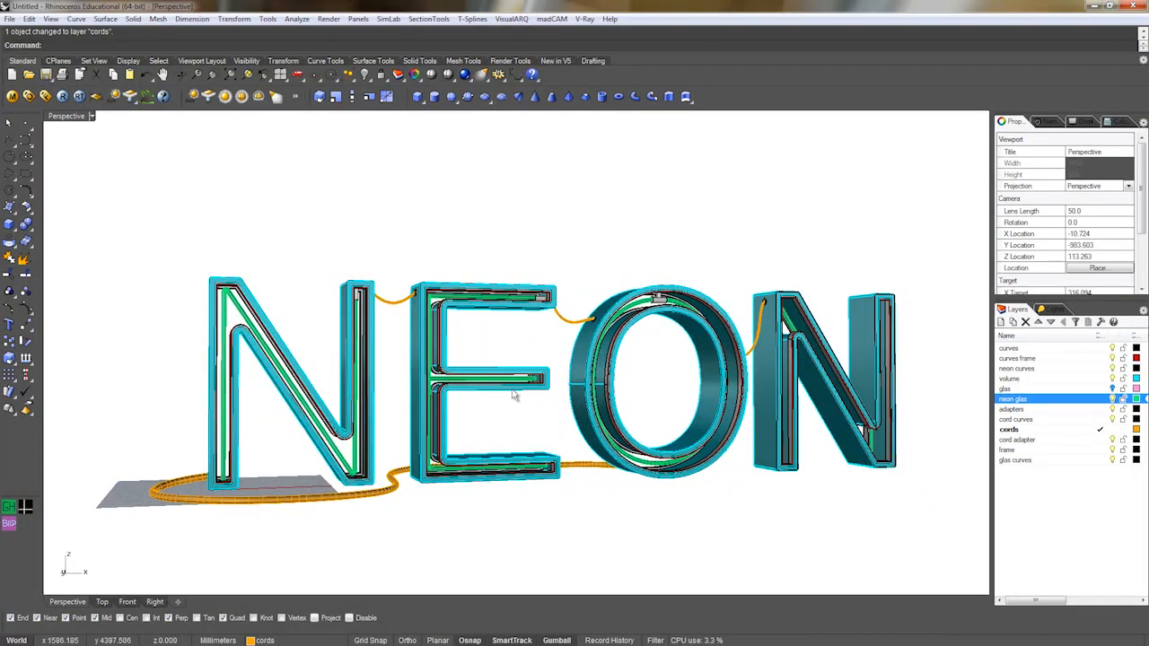
right_click_drag(531, 423, 459, 453)
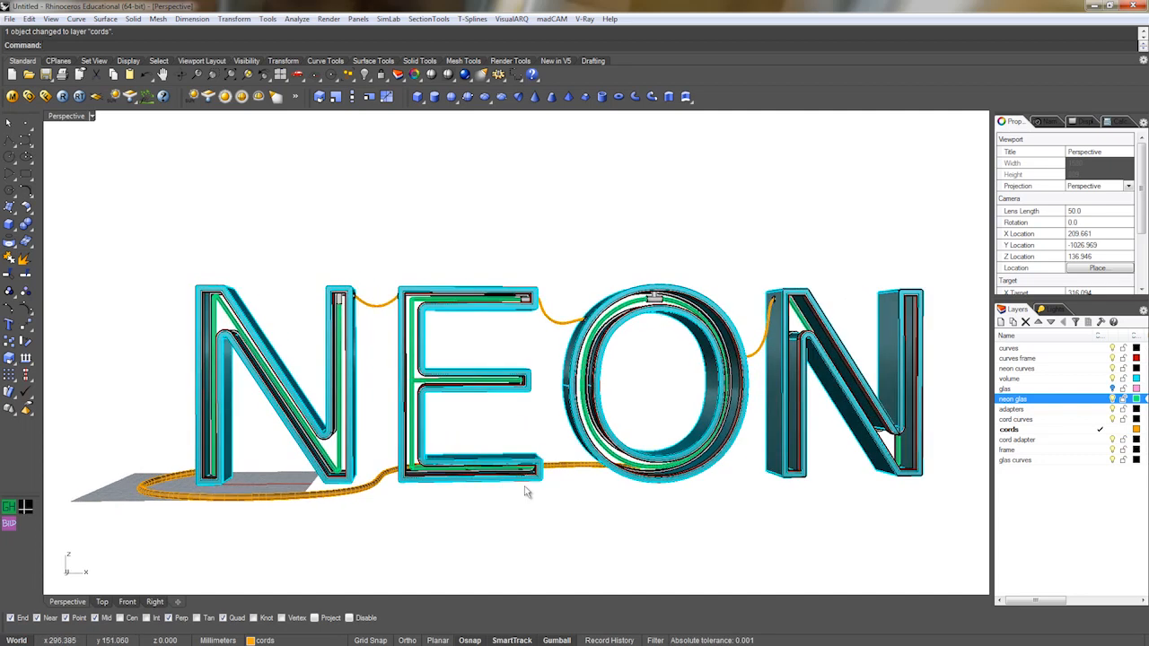